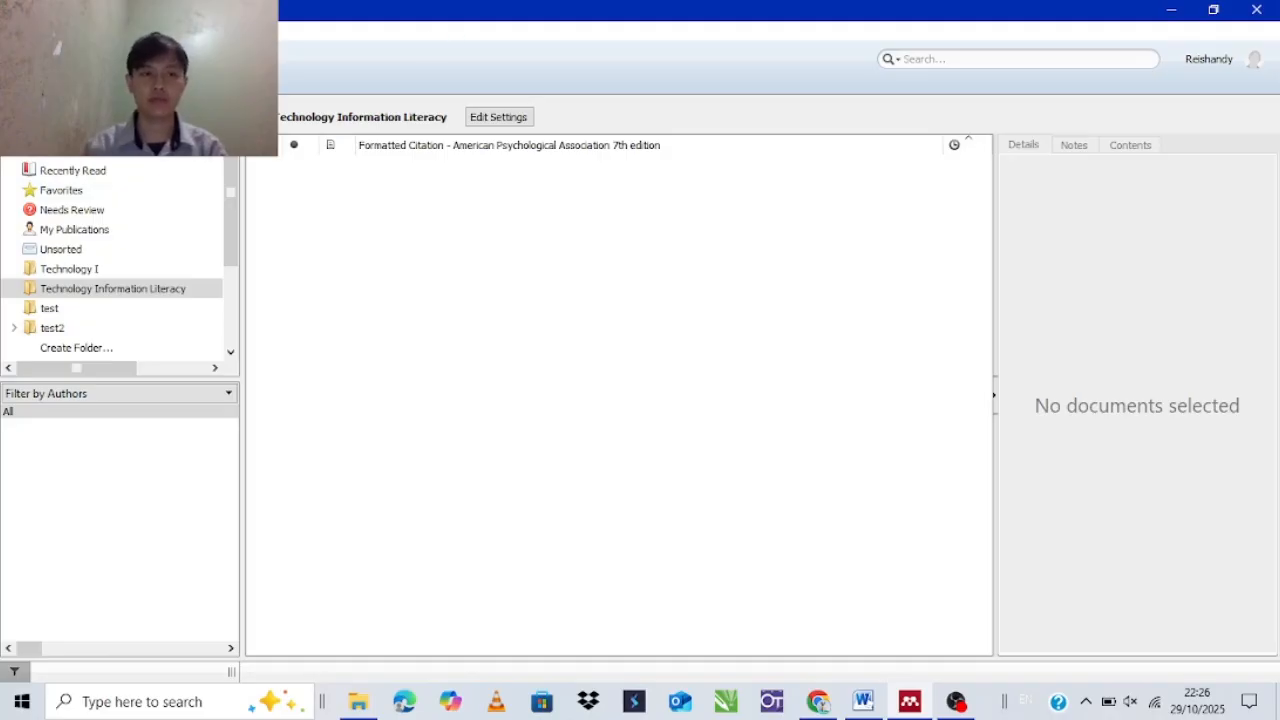
scroll(130, 315, down, 2)
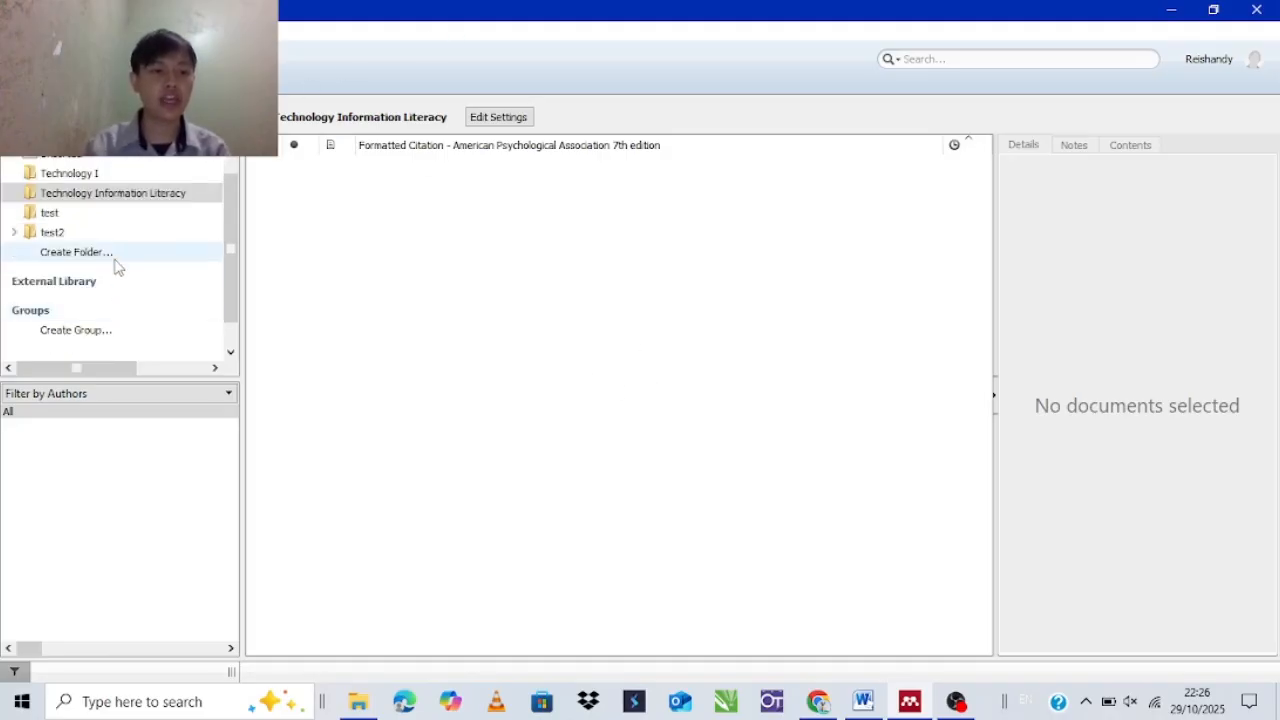
scroll(115, 266, up, 2)
click(60, 348)
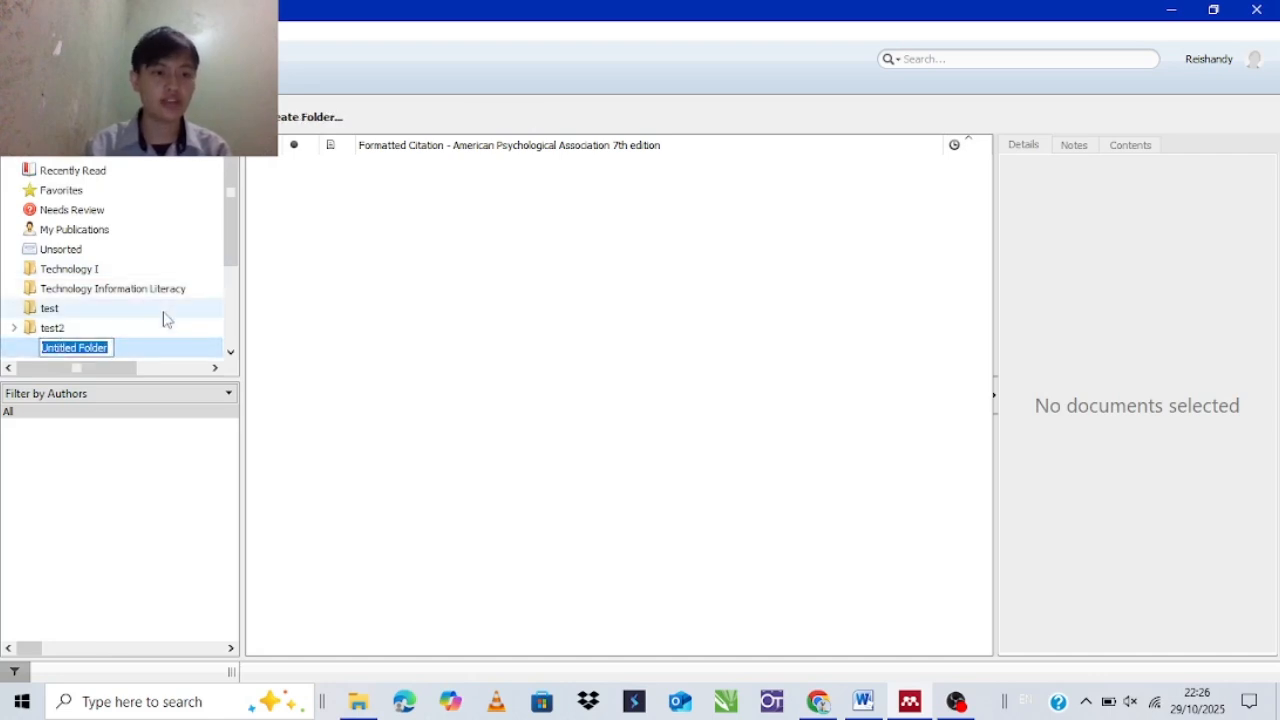
key(Escape)
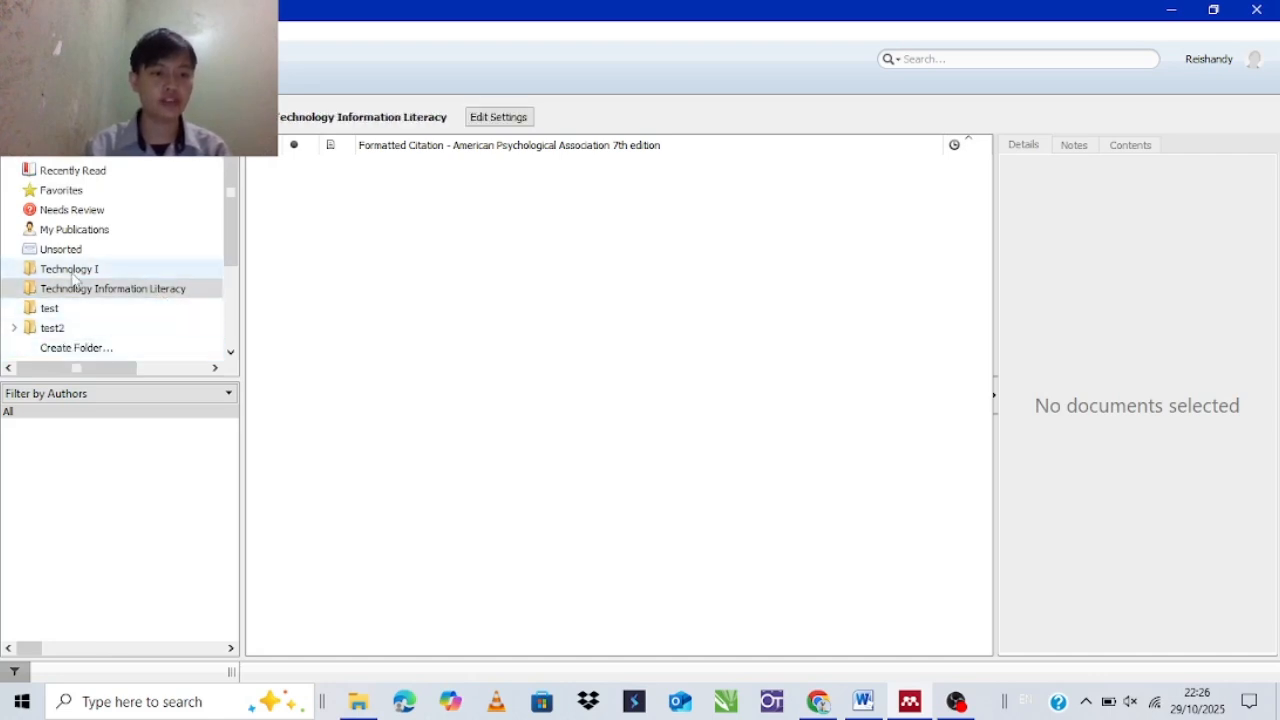
double_click(92, 348)
key(BackSpace)
key(BackSpace)
key(BackSpace)
key(BackSpace)
key(BackSpace)
key(BackSpace)
key(BackSpace)
key(BackSpace)
key(BackSpace)
key(BackSpace)
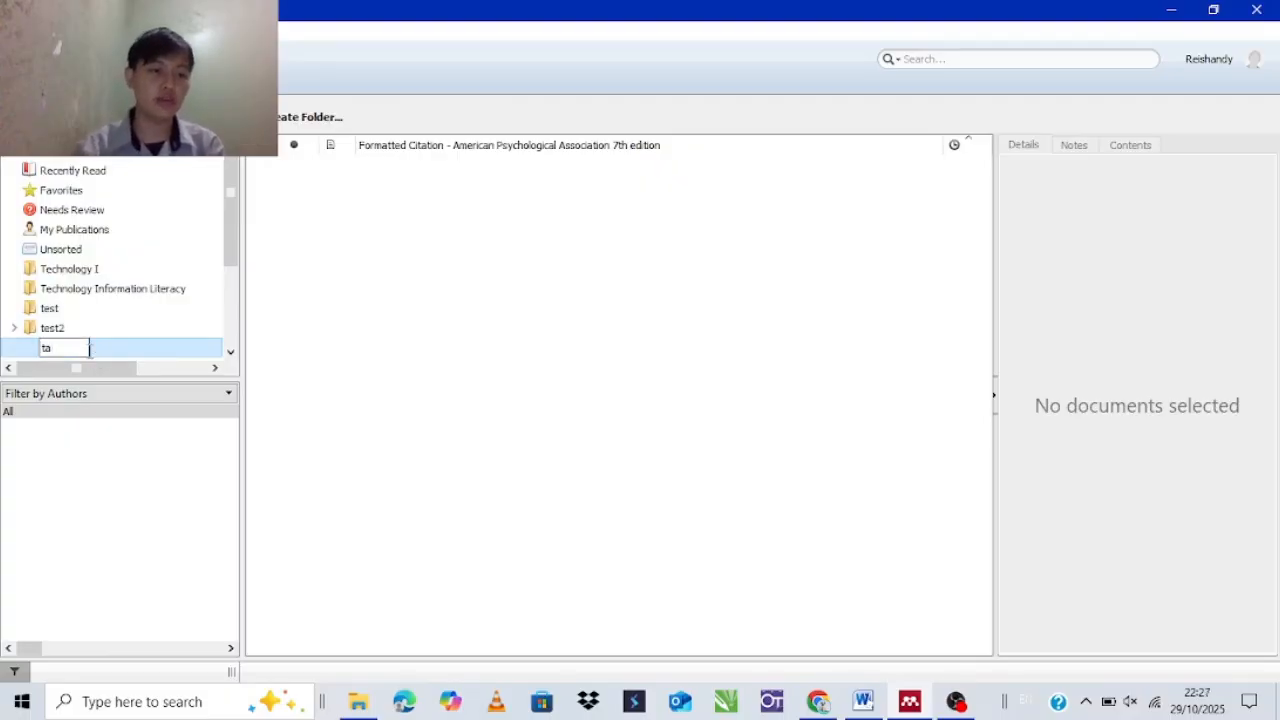
click(175, 292)
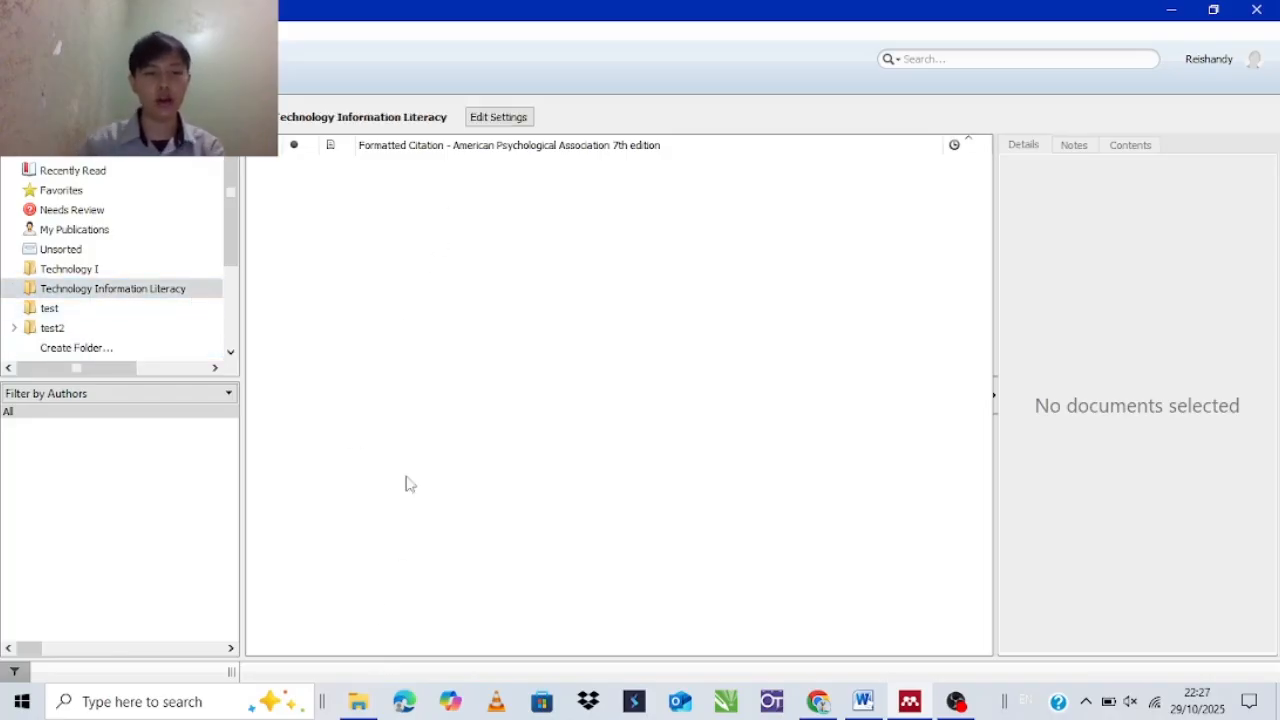
Switch to File Explorer and look through the Articles, Book, Book Chapter and Proceeding folders inside the LTI folder
mouse_move(347, 707)
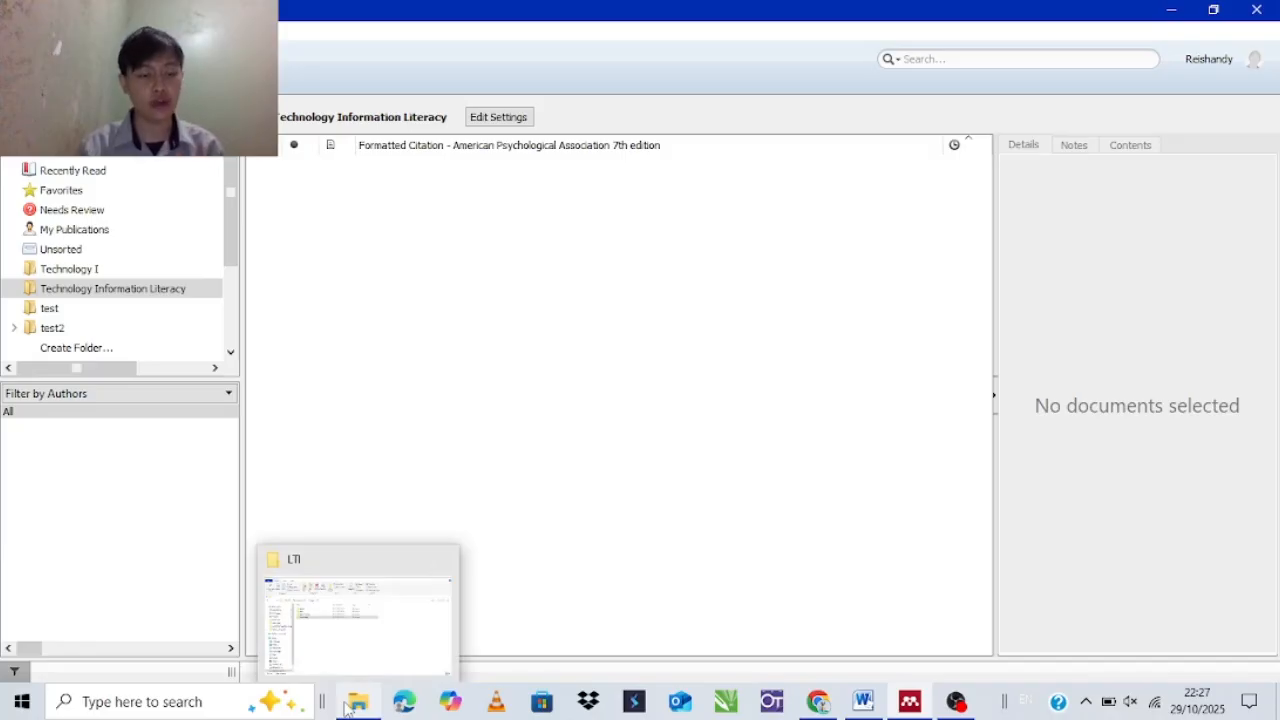
click(352, 620)
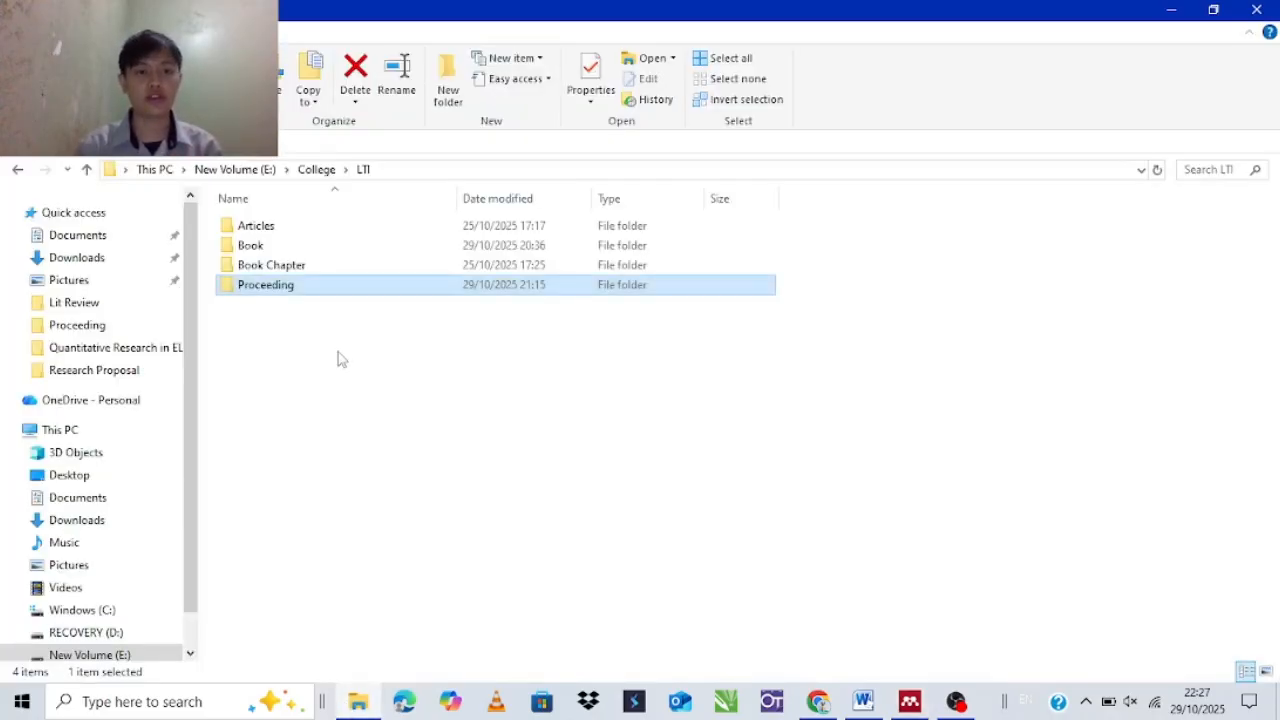
drag(297, 369, 324, 216)
click(297, 352)
double_click(323, 227)
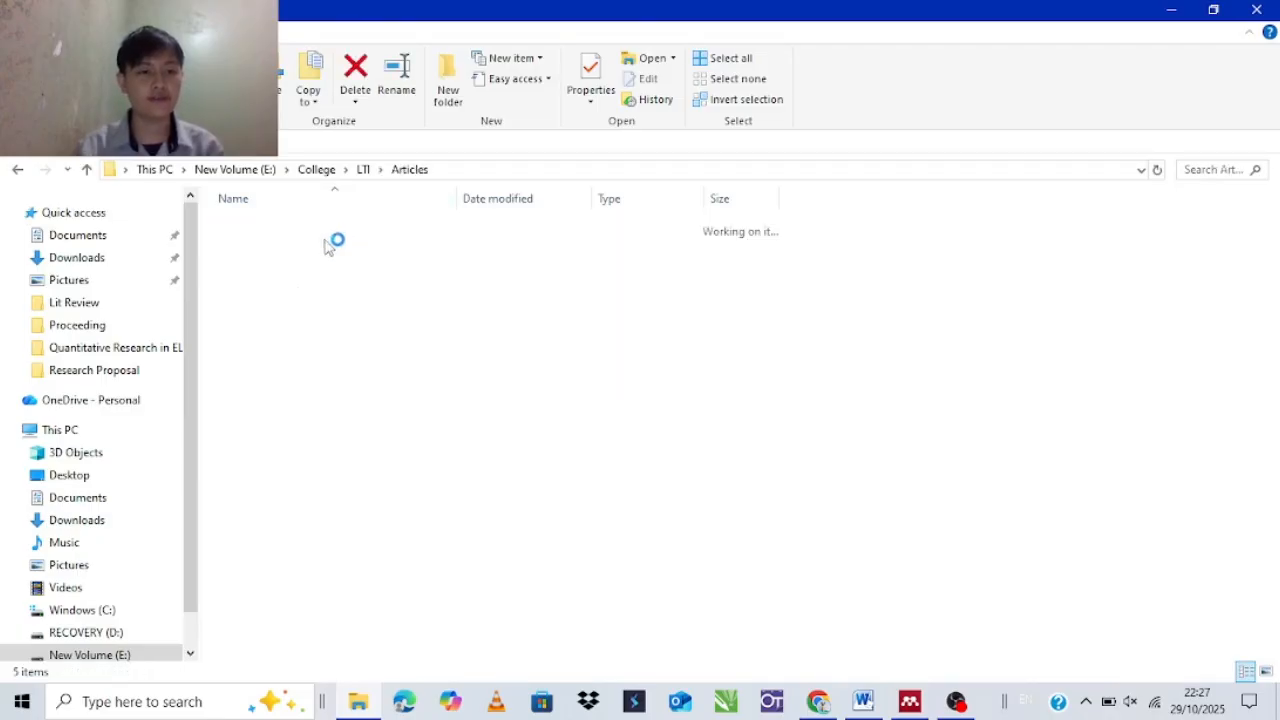
click(364, 169)
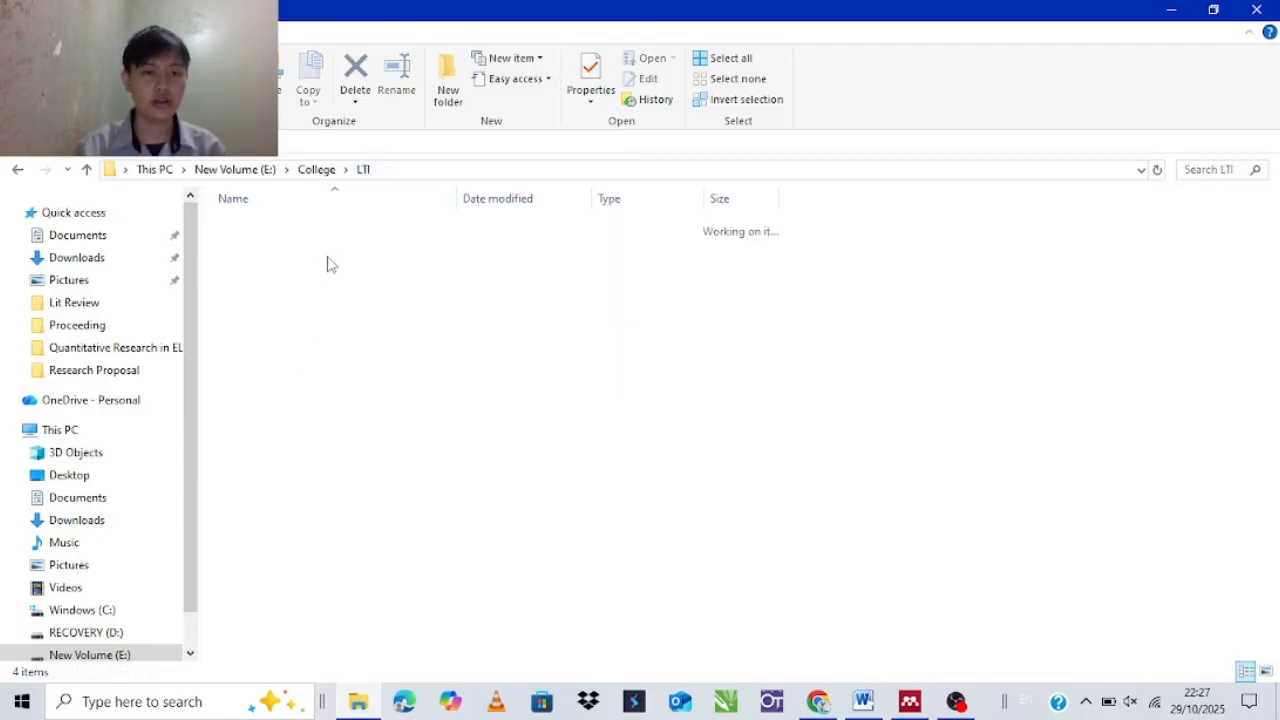
click(328, 250)
double_click(334, 249)
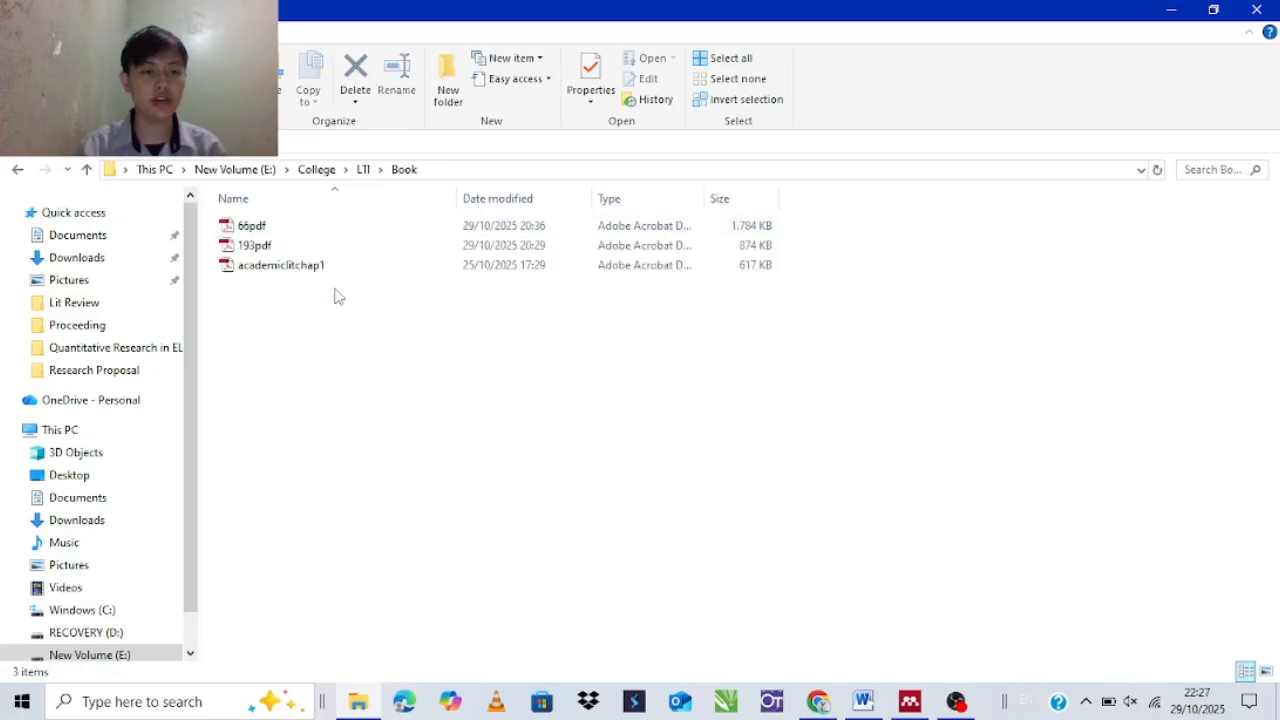
click(364, 169)
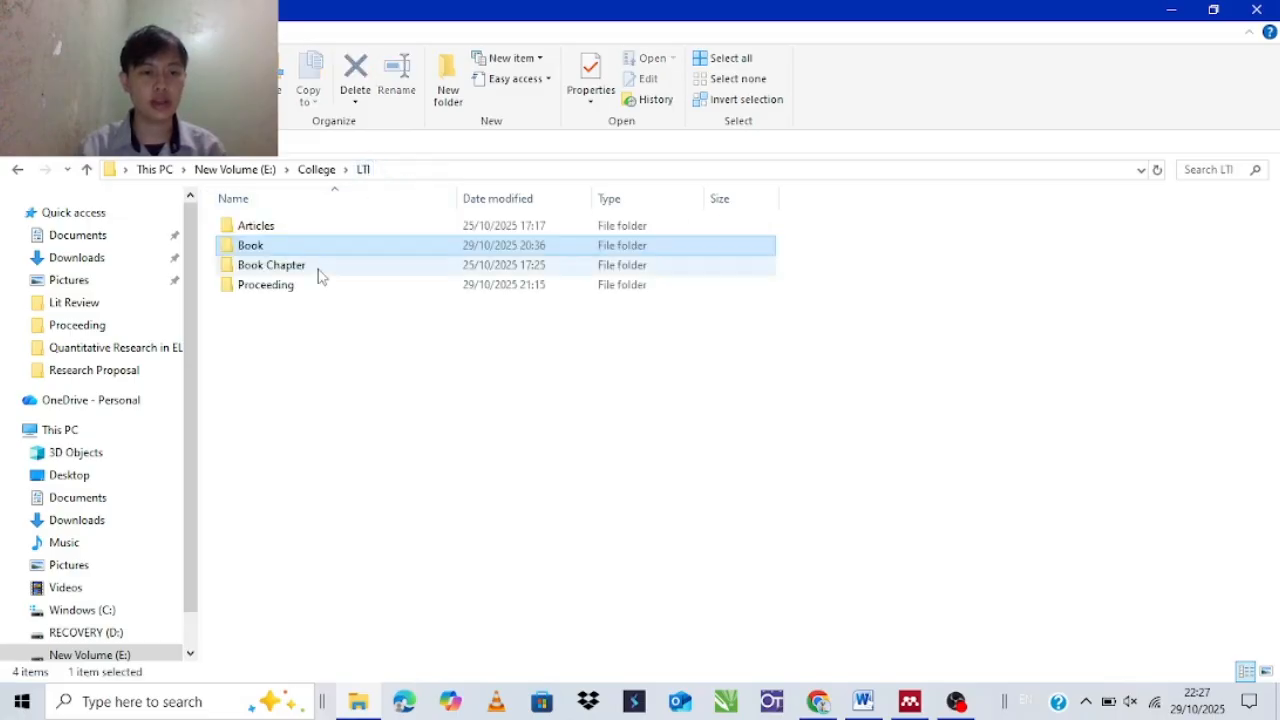
click(318, 273)
double_click(318, 273)
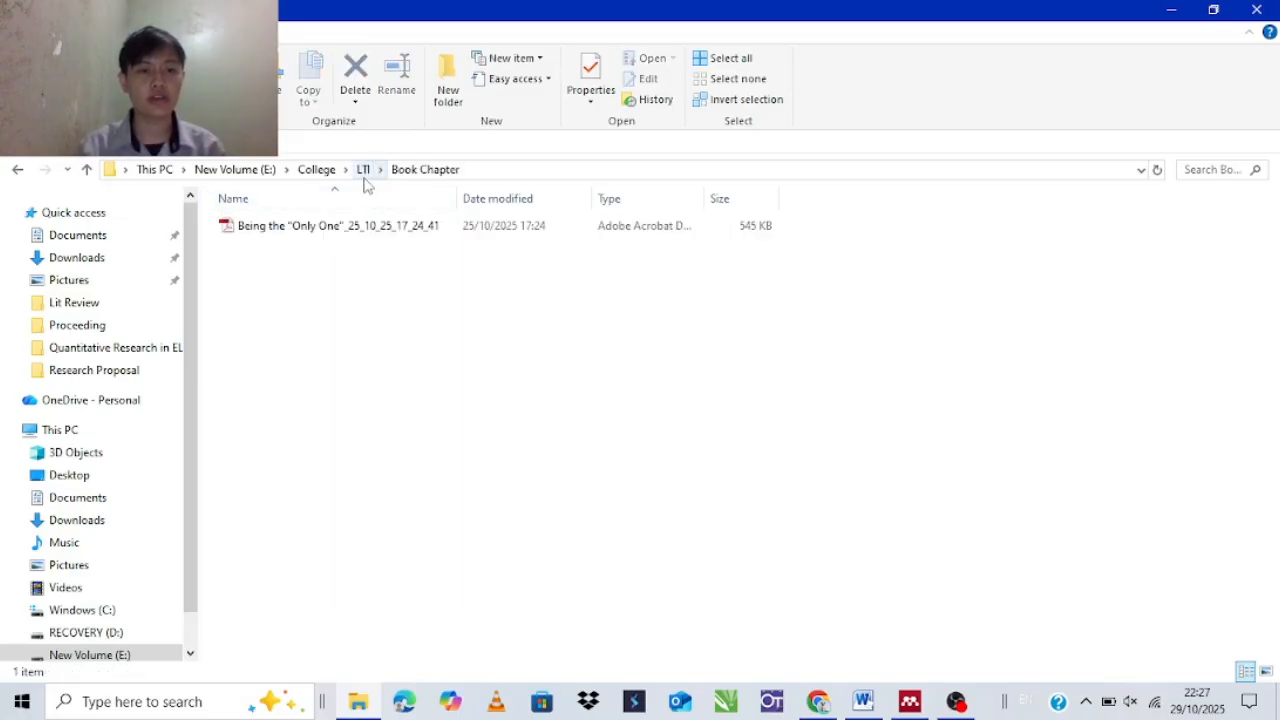
click(364, 169)
click(312, 285)
double_click(312, 285)
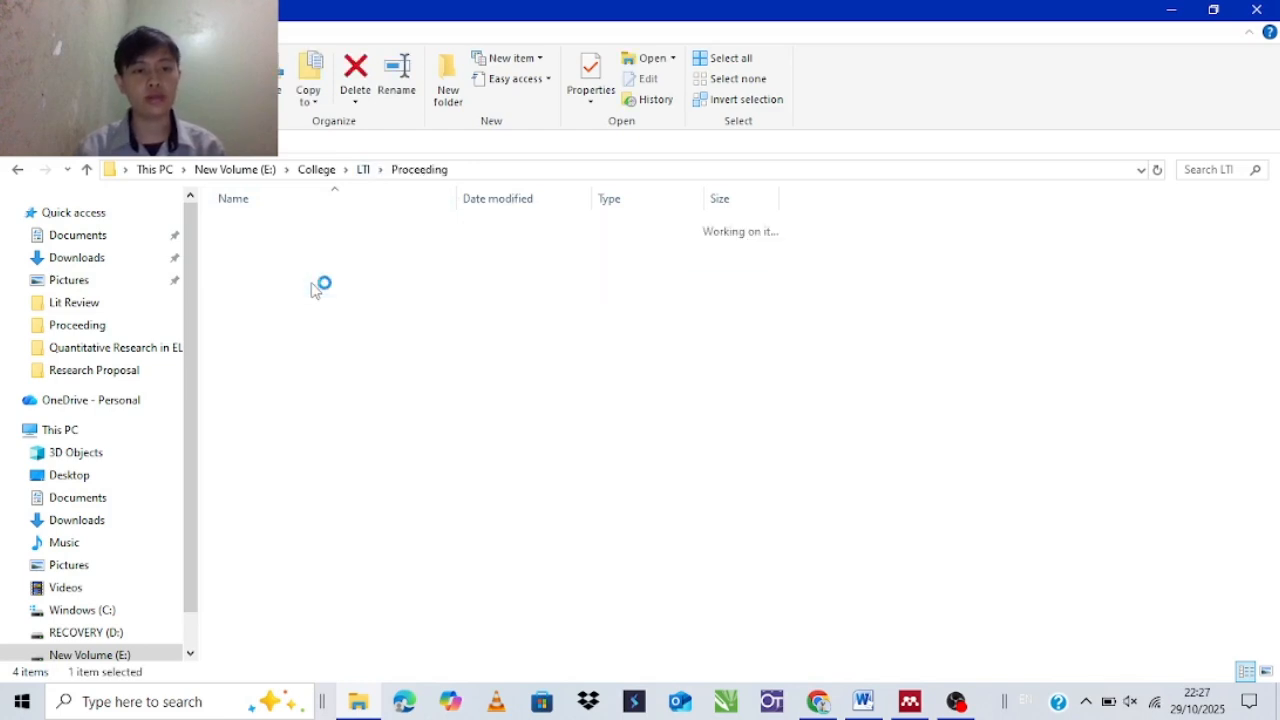
click(364, 169)
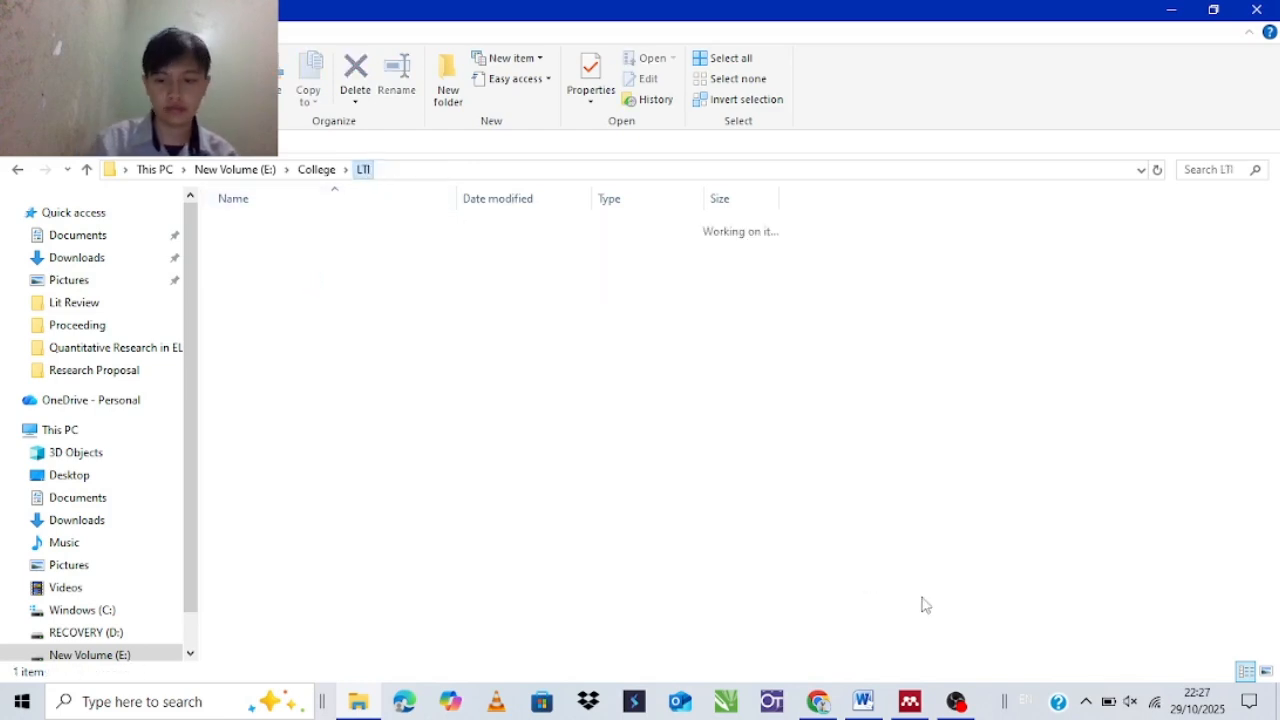
Switch back to Mendeley and create a subfolder named Articles under the Technology Information Literacy folder
click(909, 701)
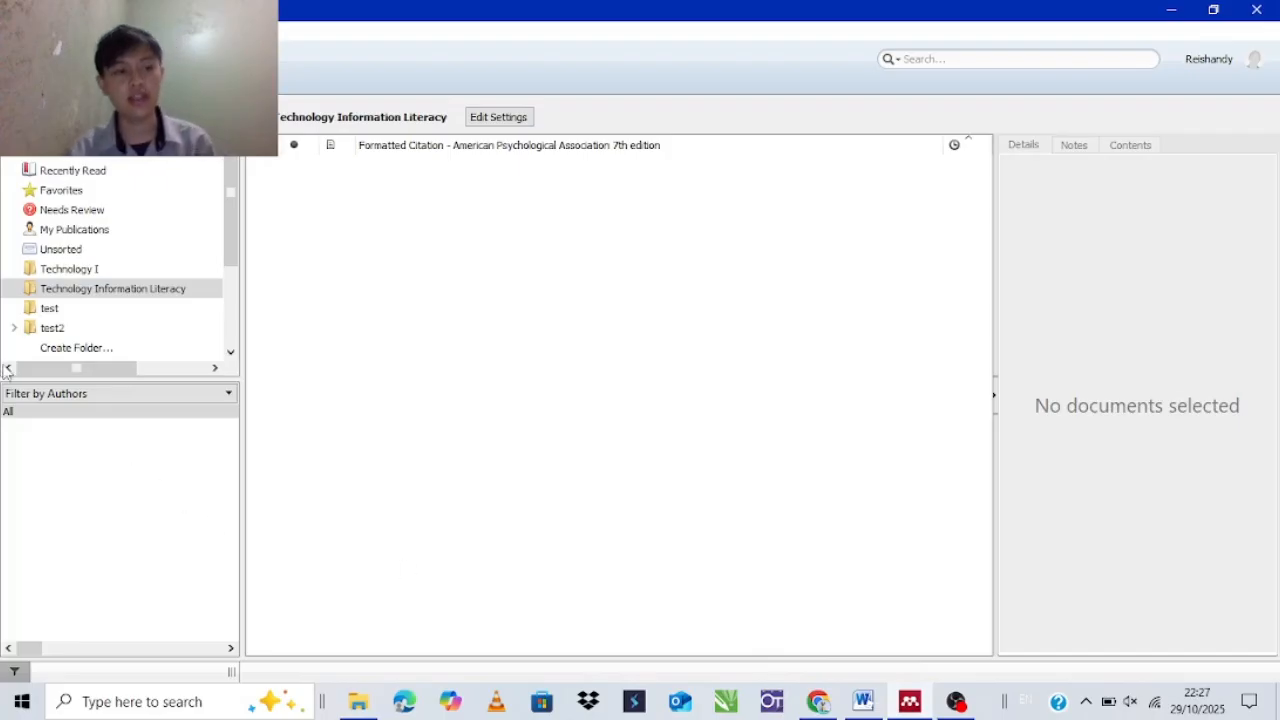
right_click(158, 293)
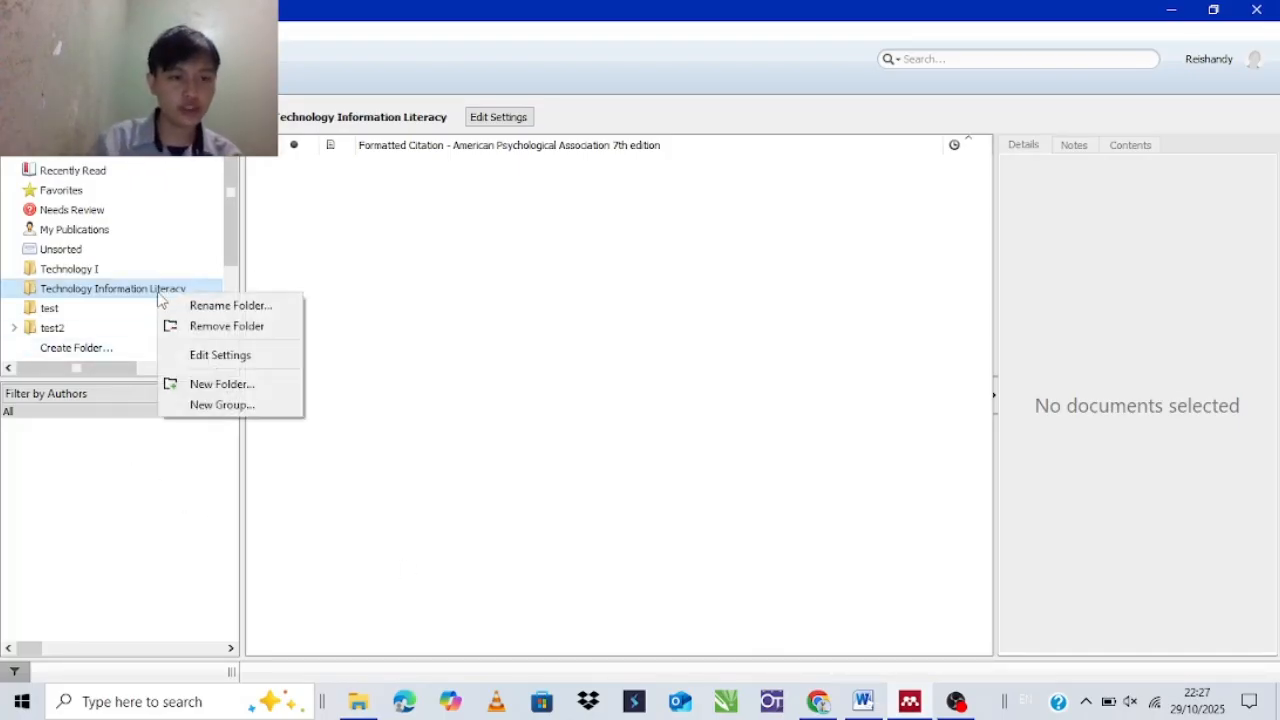
click(222, 384)
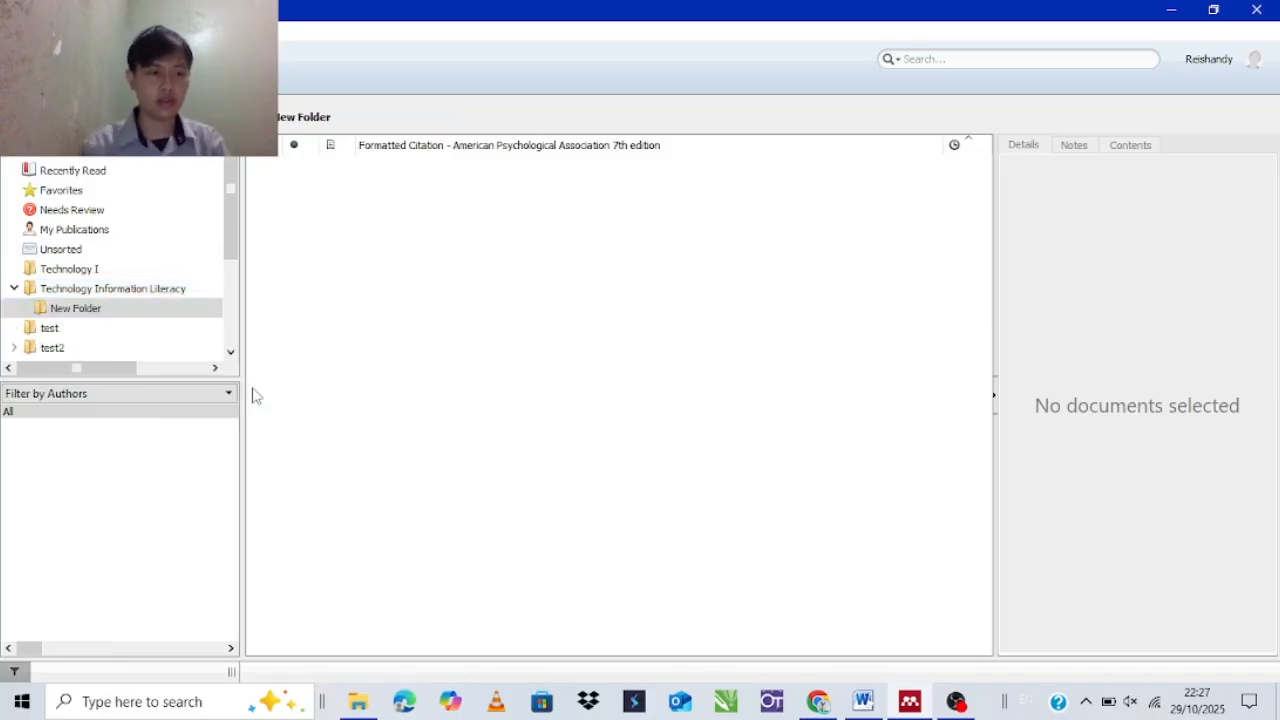
click(135, 313)
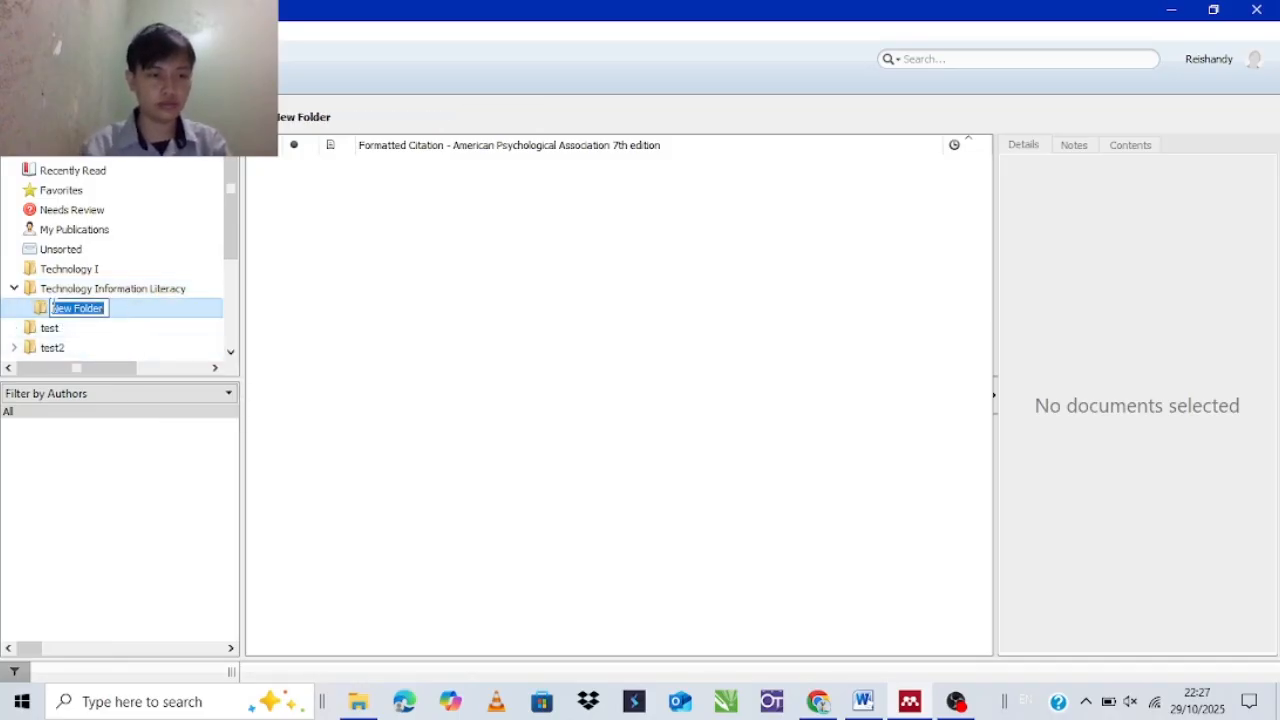
text(Articles)
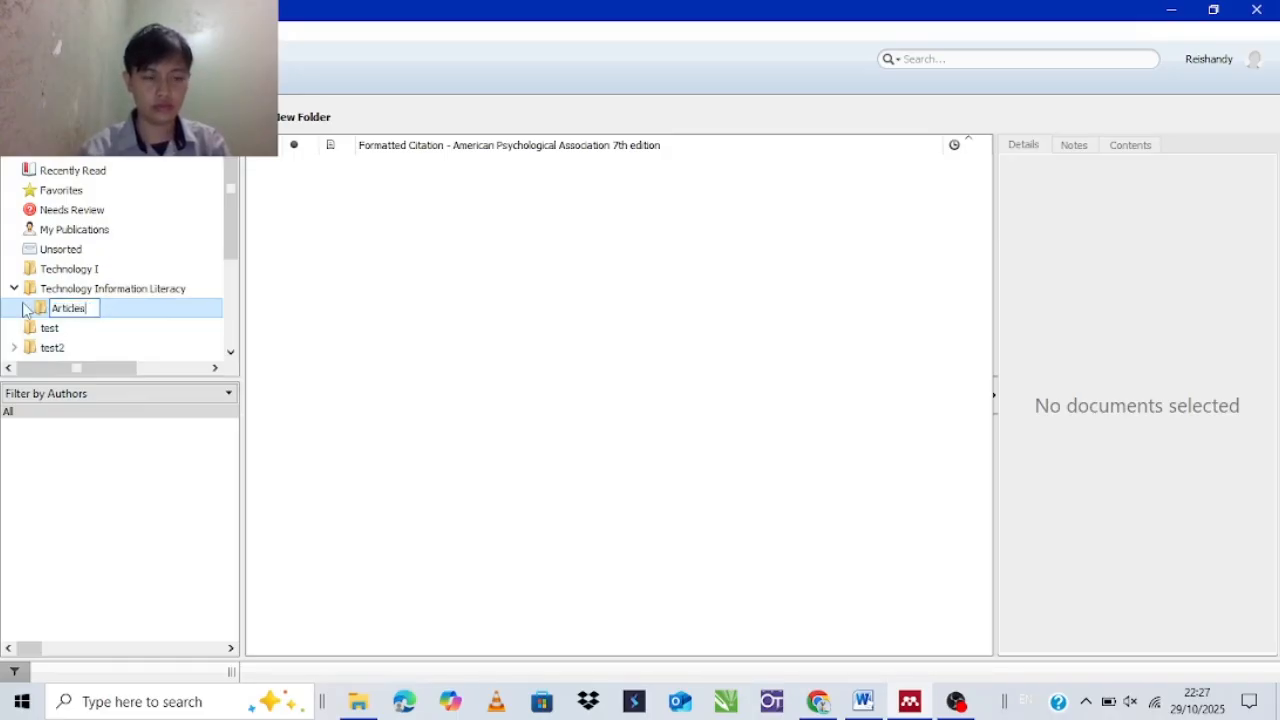
key(Return)
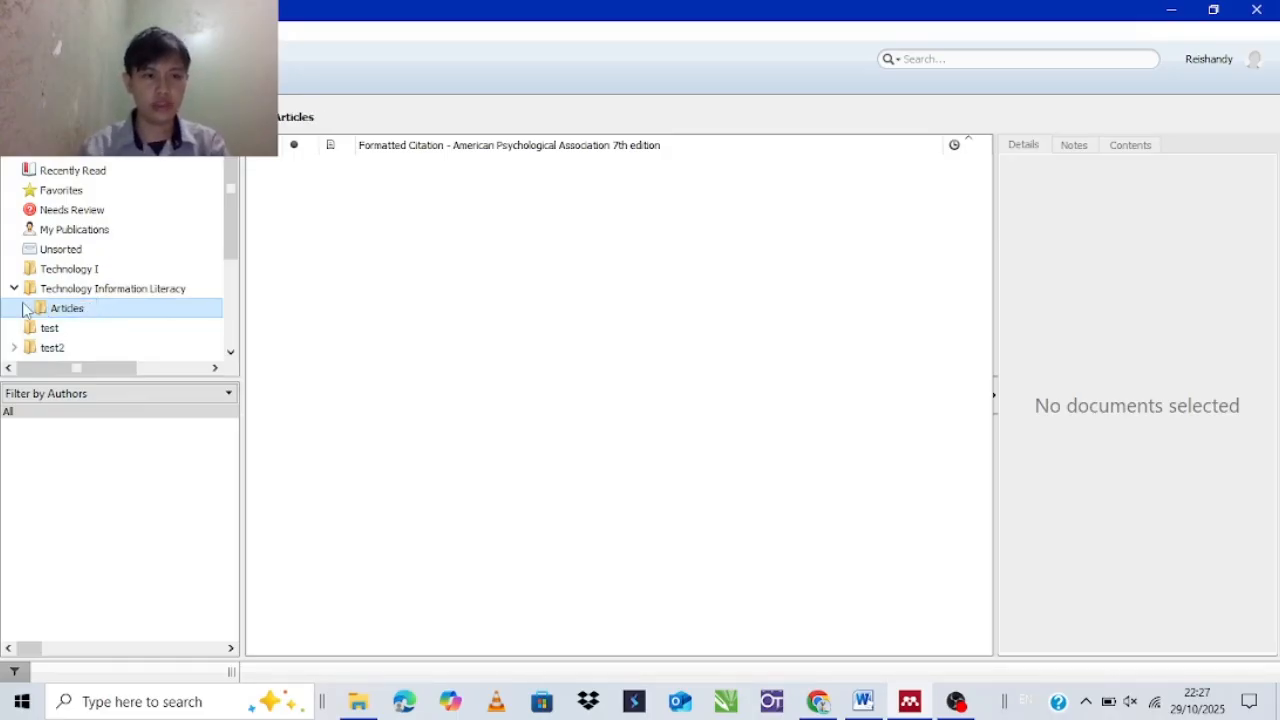
Import the Articles folder from College > LTI on New Volume (E:), including its subfolders, into the Articles subfolder
click(88, 305)
click(426, 287)
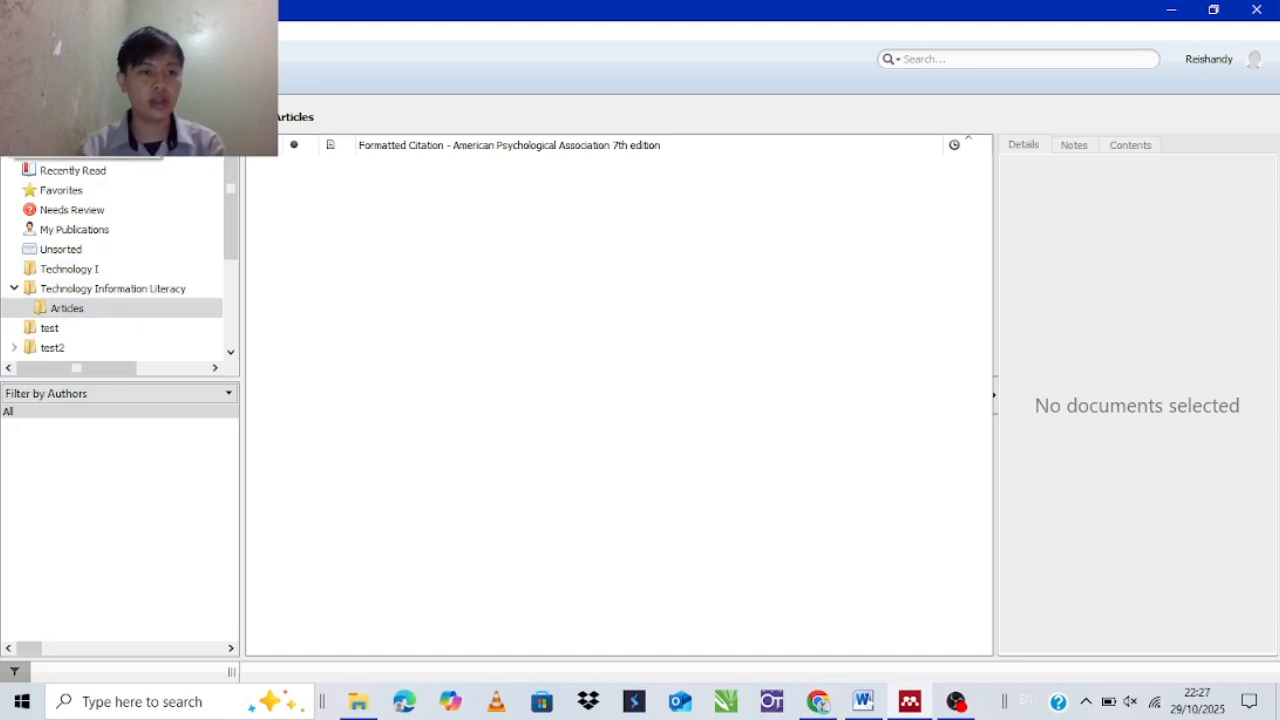
click(62, 108)
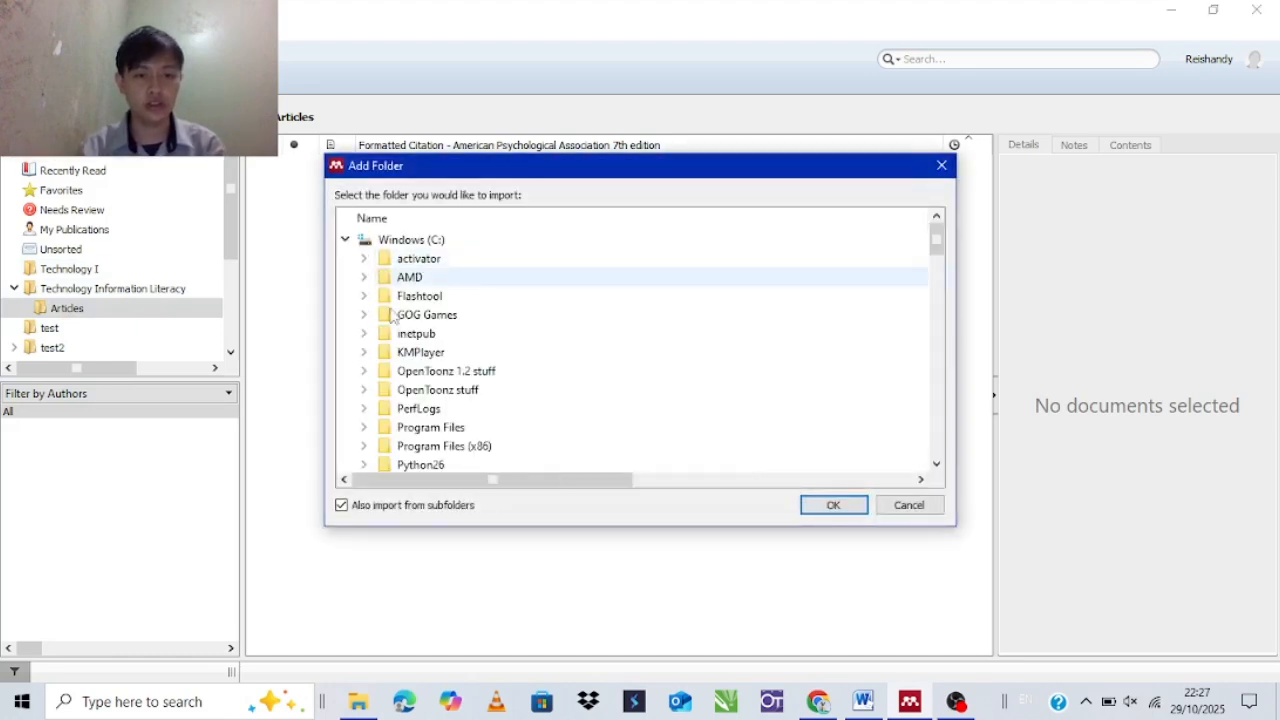
scroll(379, 335, down, 20)
scroll(379, 335, down, 5)
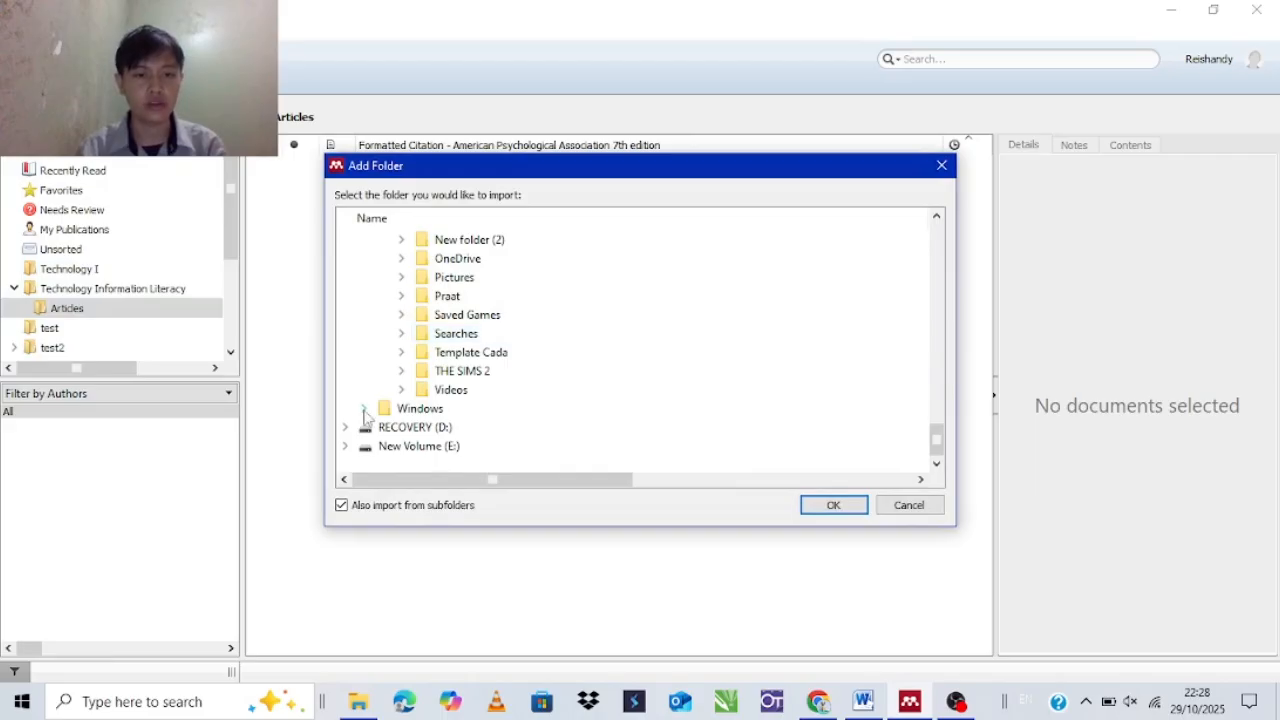
click(345, 446)
scroll(355, 370, down, 5)
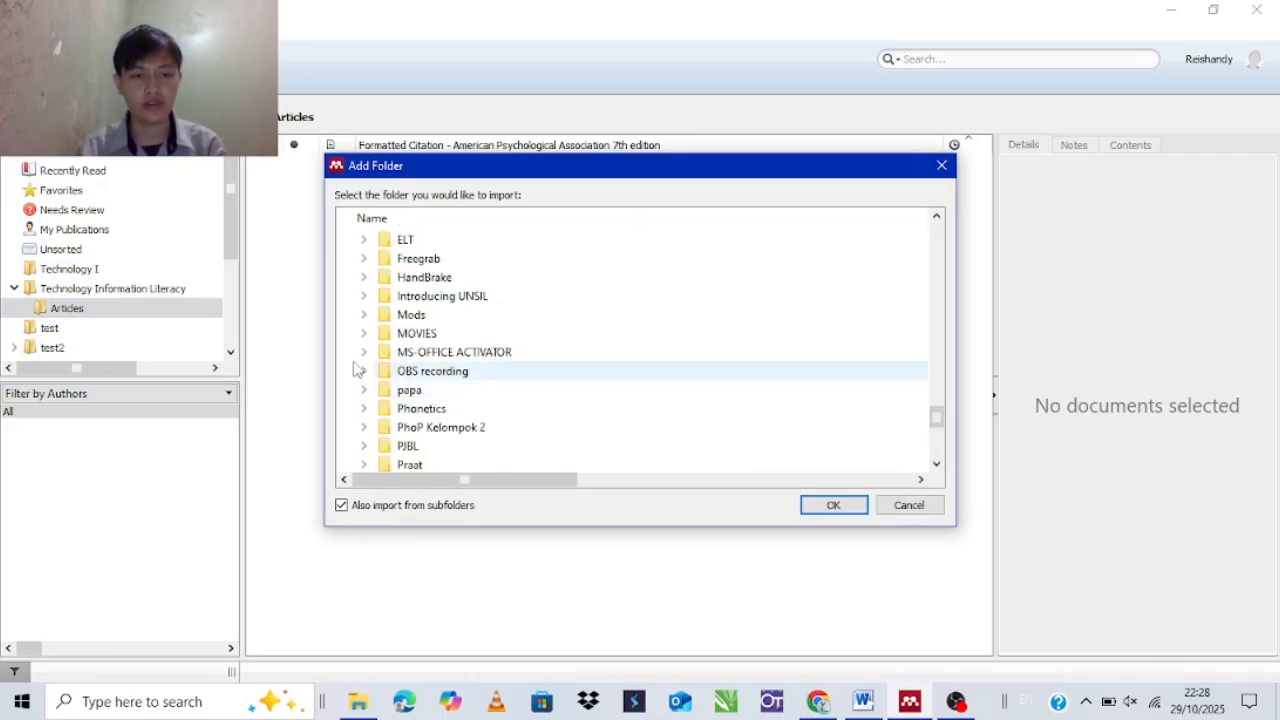
scroll(372, 358, down, 2)
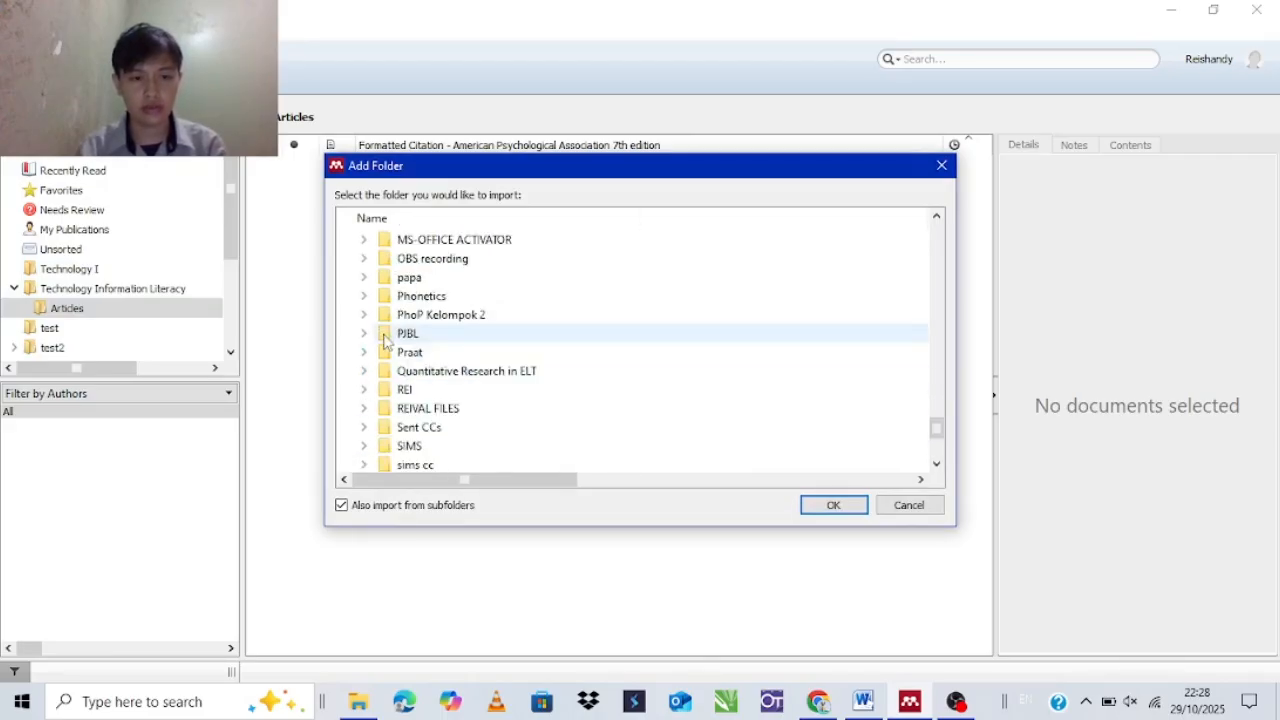
scroll(388, 352, up, 4)
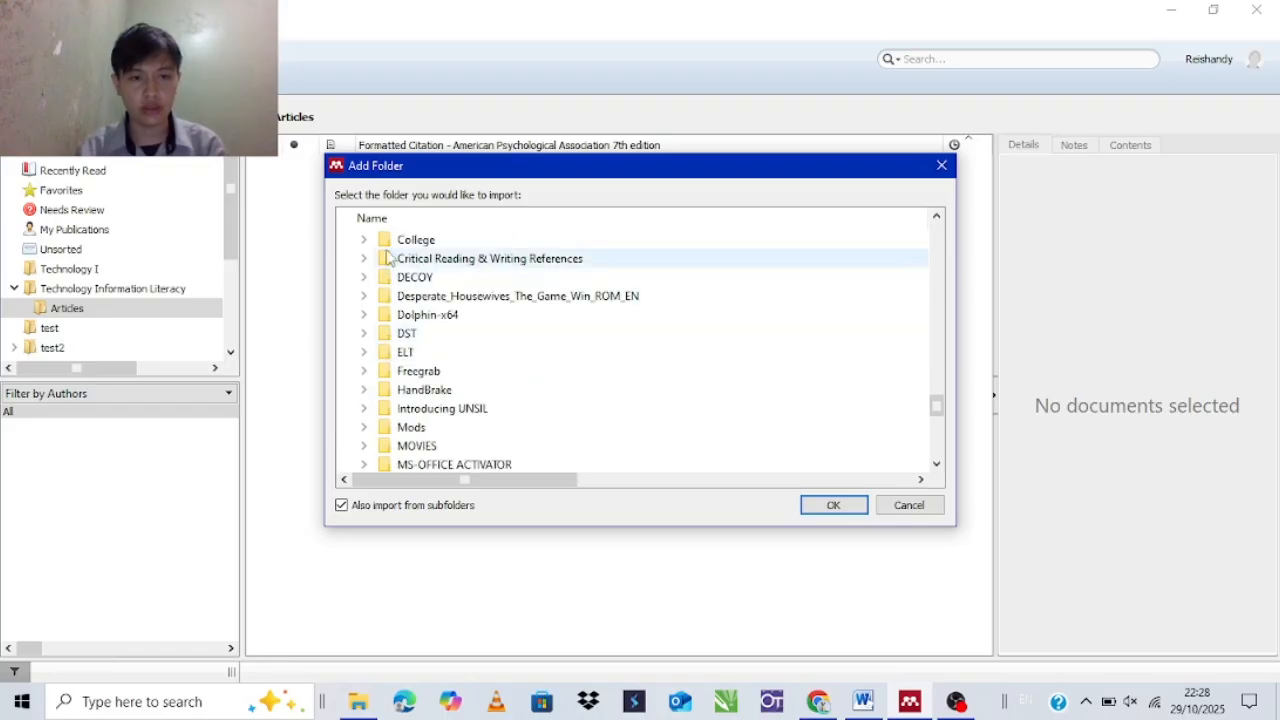
click(363, 240)
click(382, 277)
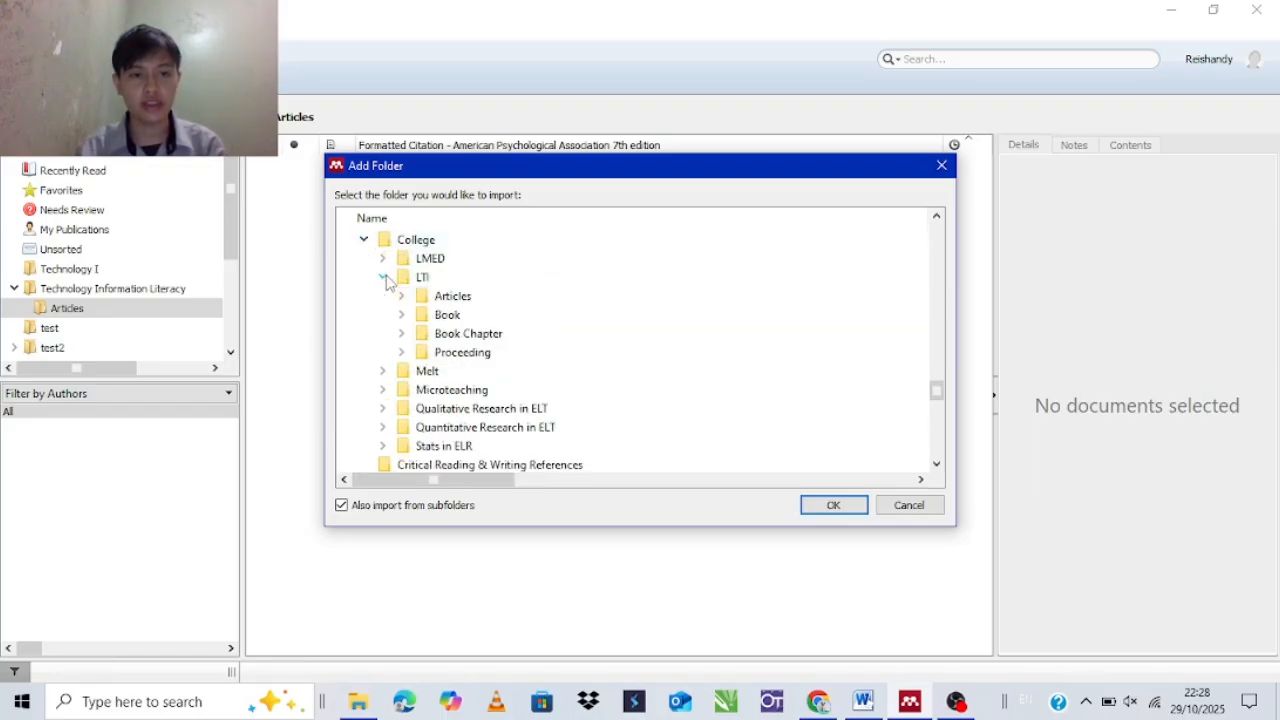
click(430, 298)
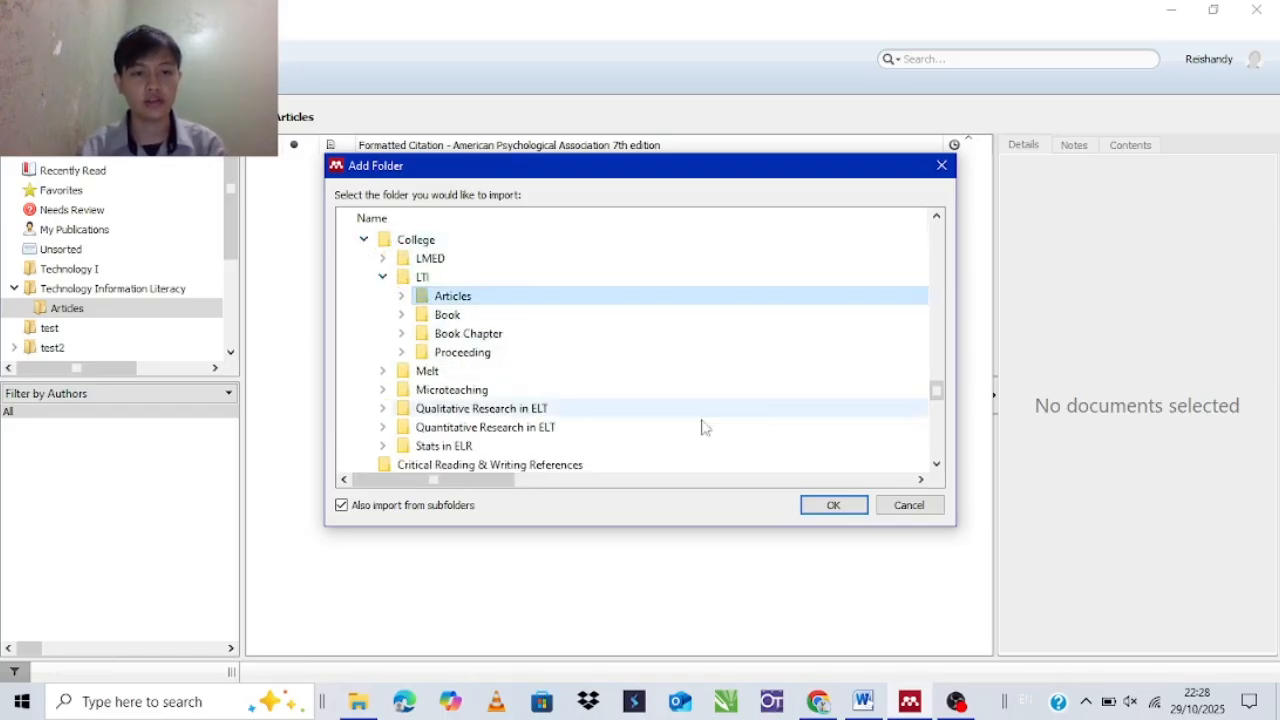
click(834, 505)
click(420, 430)
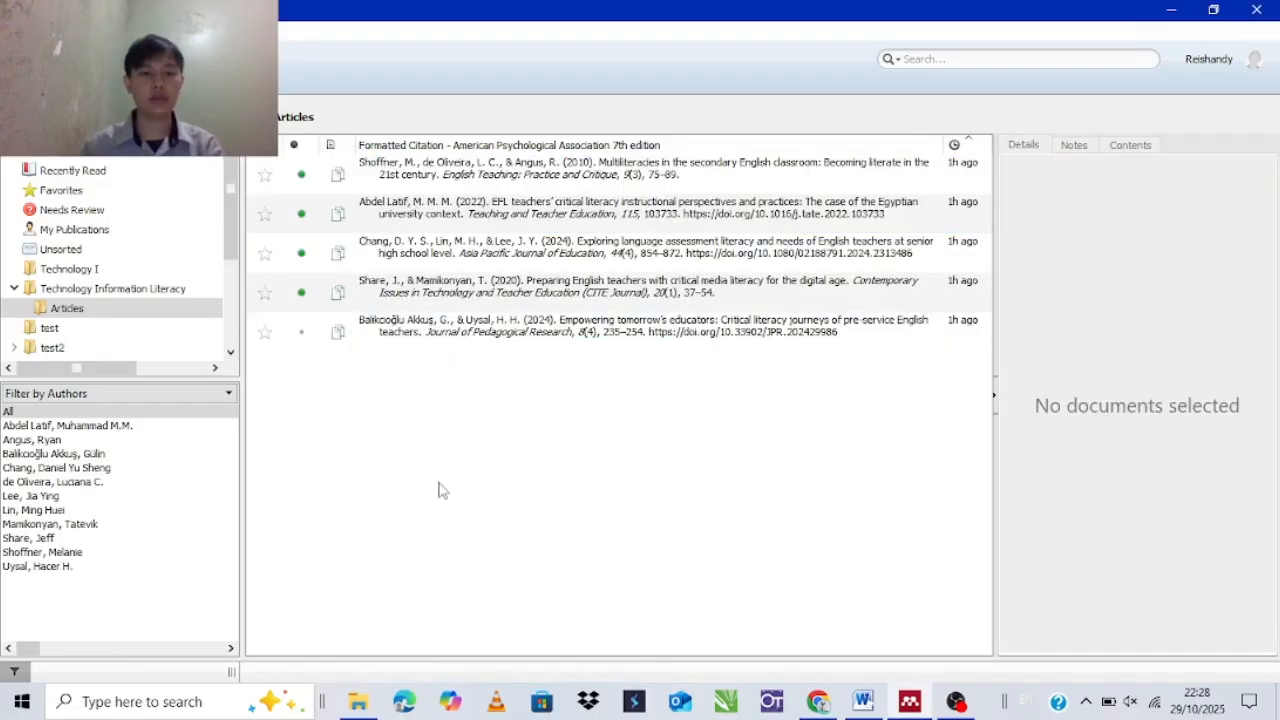
click(60, 308)
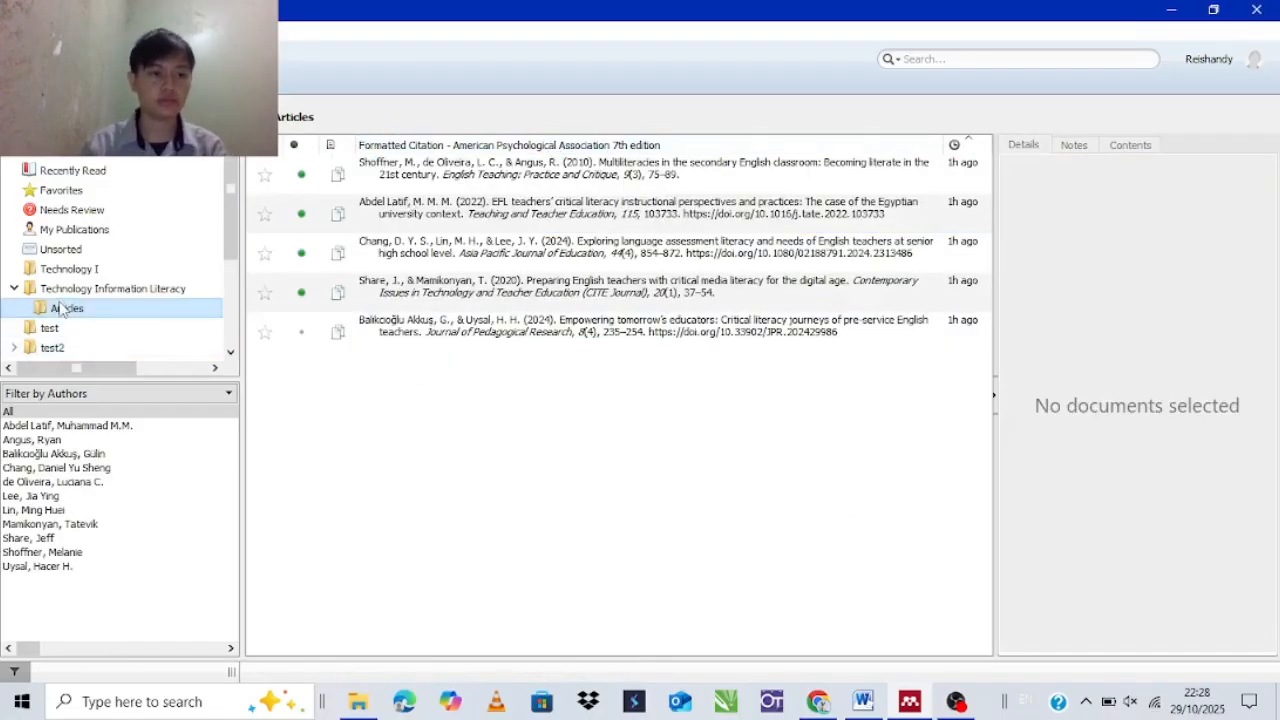
Create a second subfolder named Book under the Technology Information Literacy folder
click(60, 289)
right_click(40, 290)
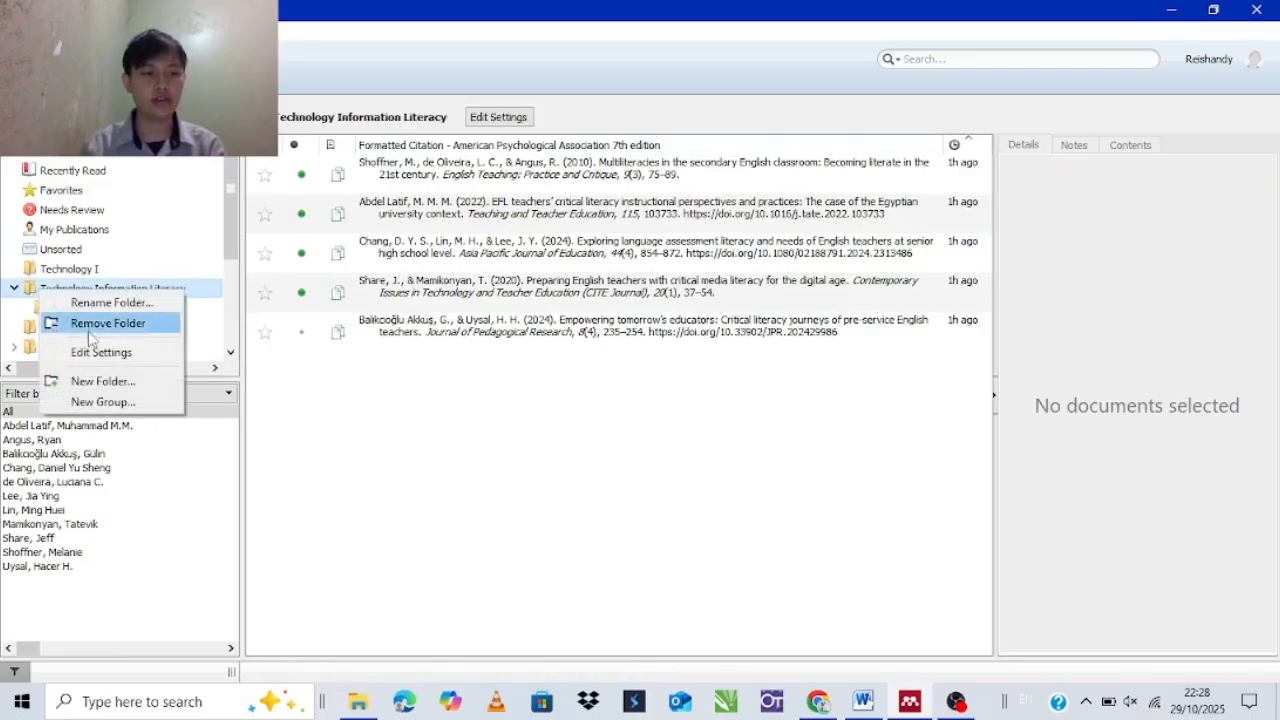
click(103, 382)
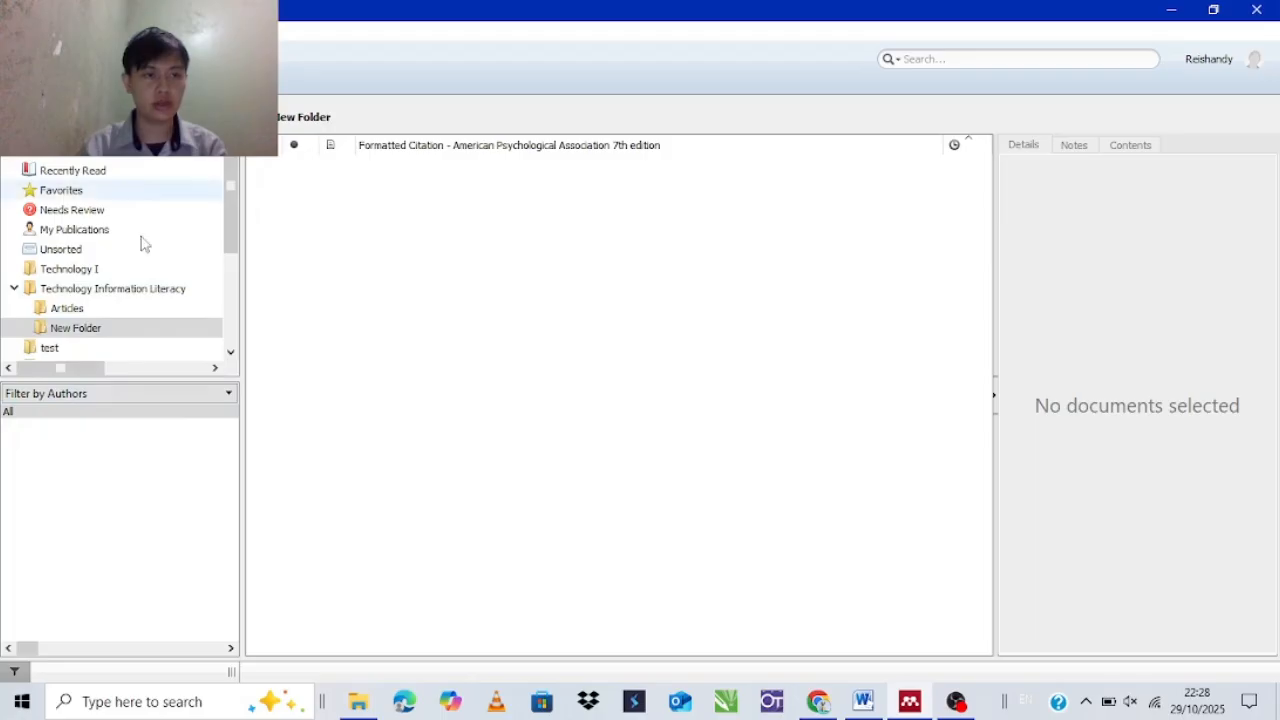
click(106, 328)
click(83, 322)
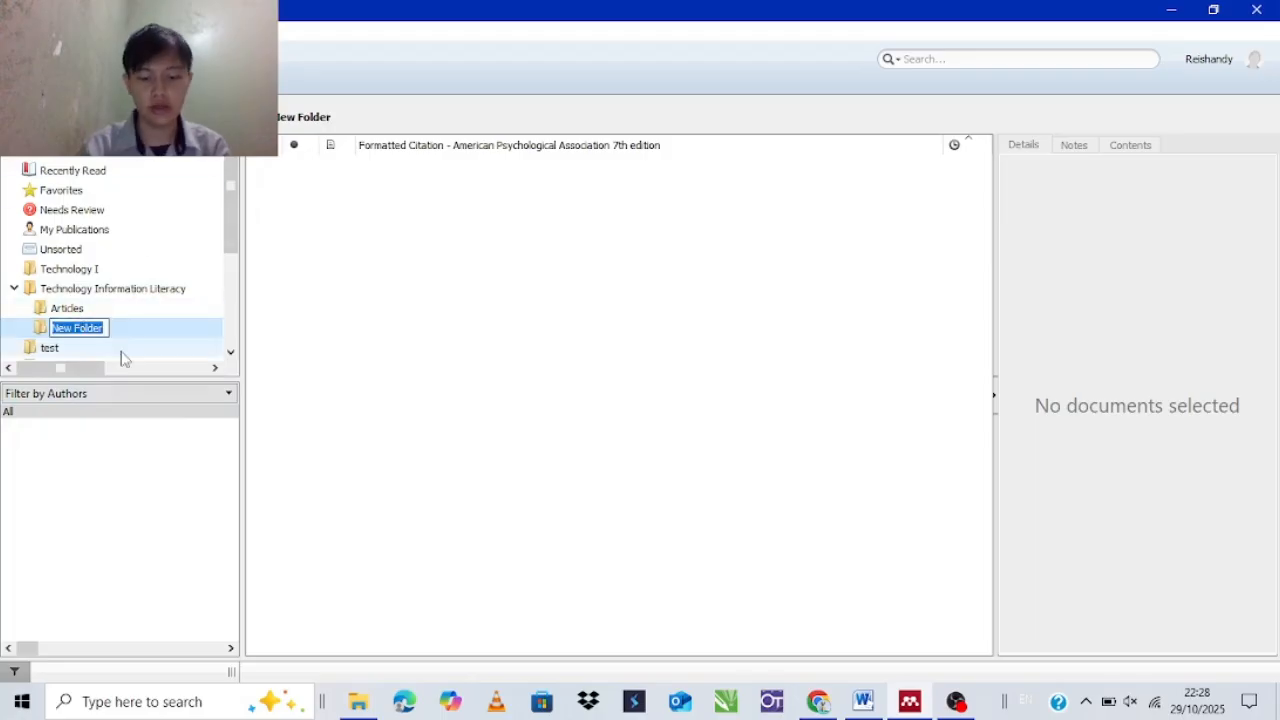
text(Book)
key(Return)
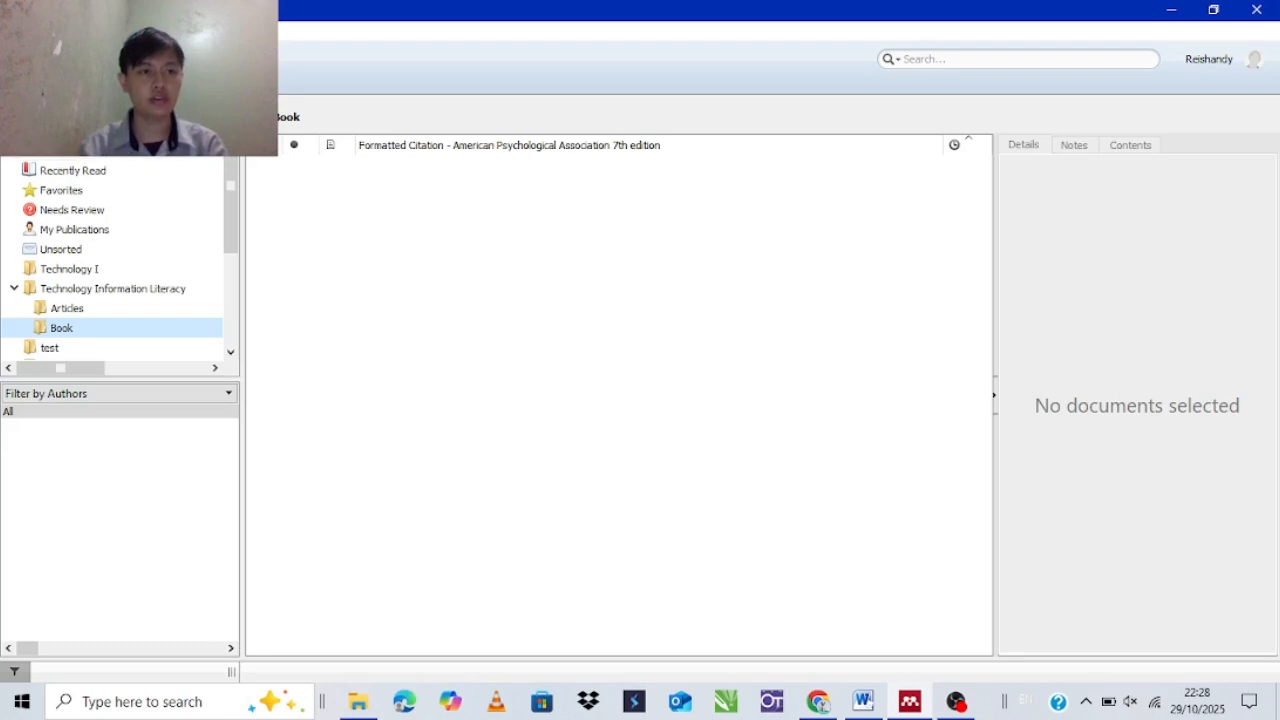
Import the Book folder from College > LTI on New Volume (E:), including its subfolders, into the Book subfolder
click(25, 64)
scroll(392, 392, down, 15)
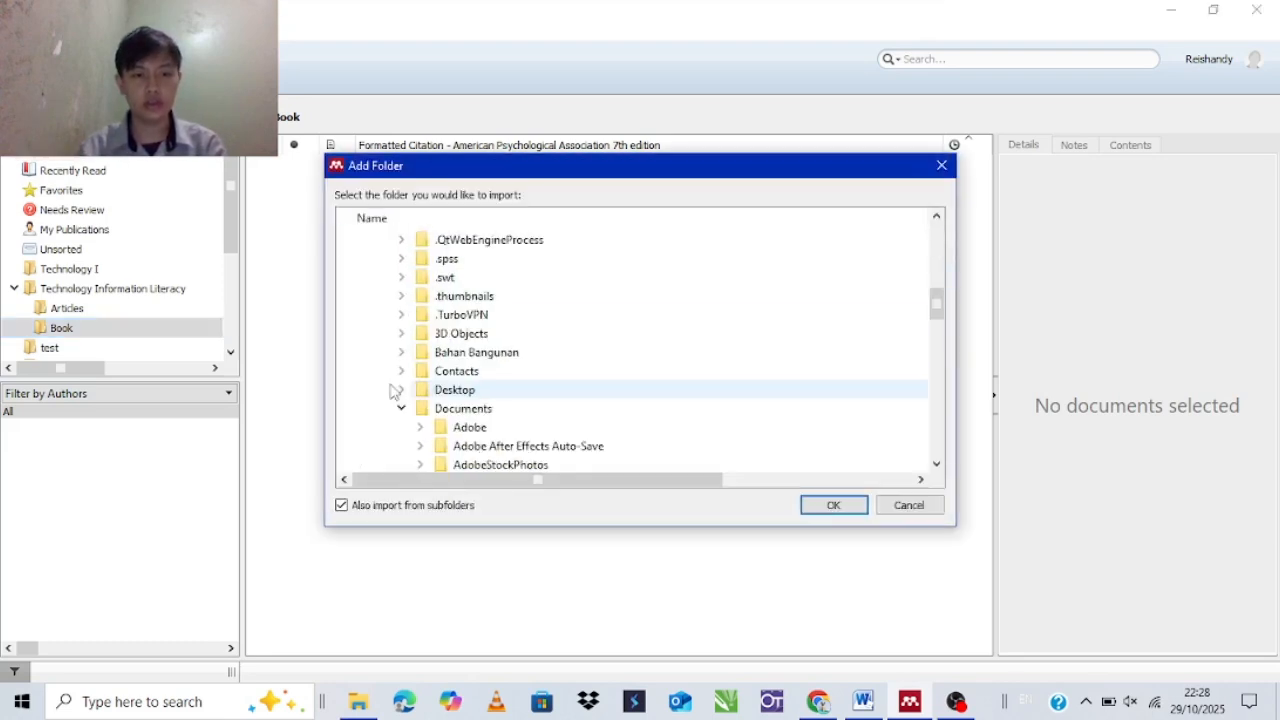
click(346, 428)
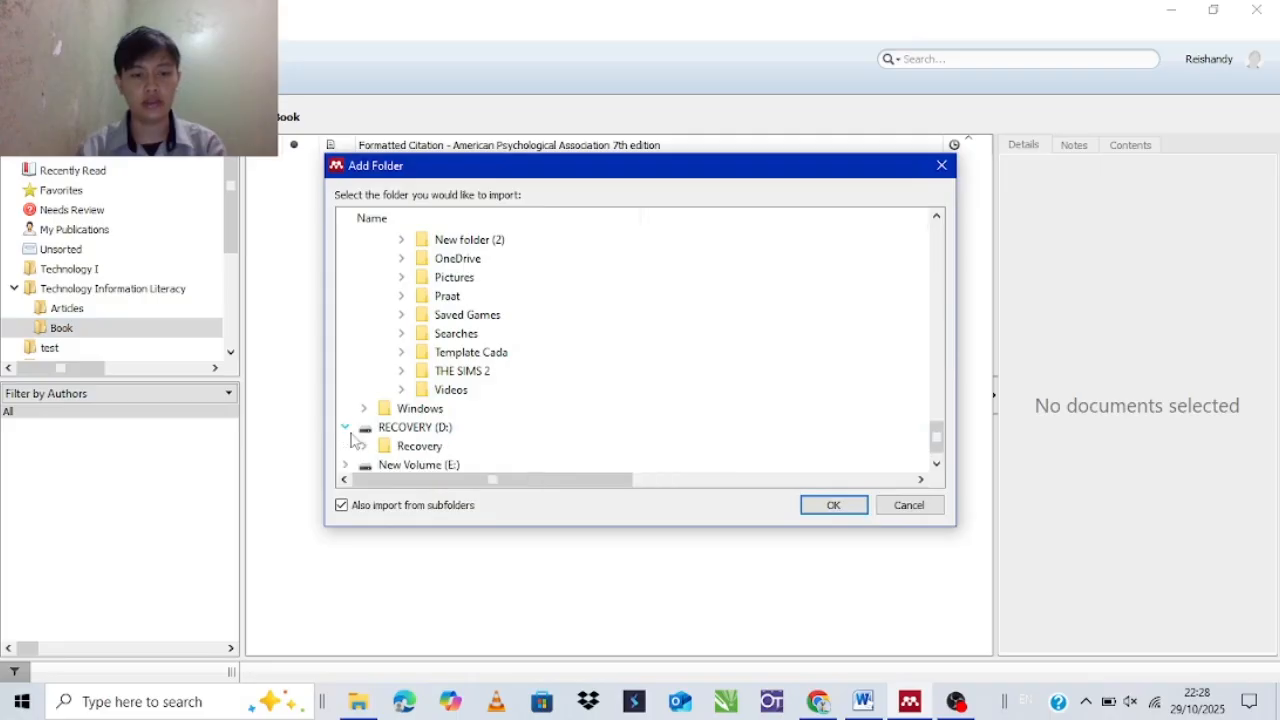
scroll(368, 437, down, 4)
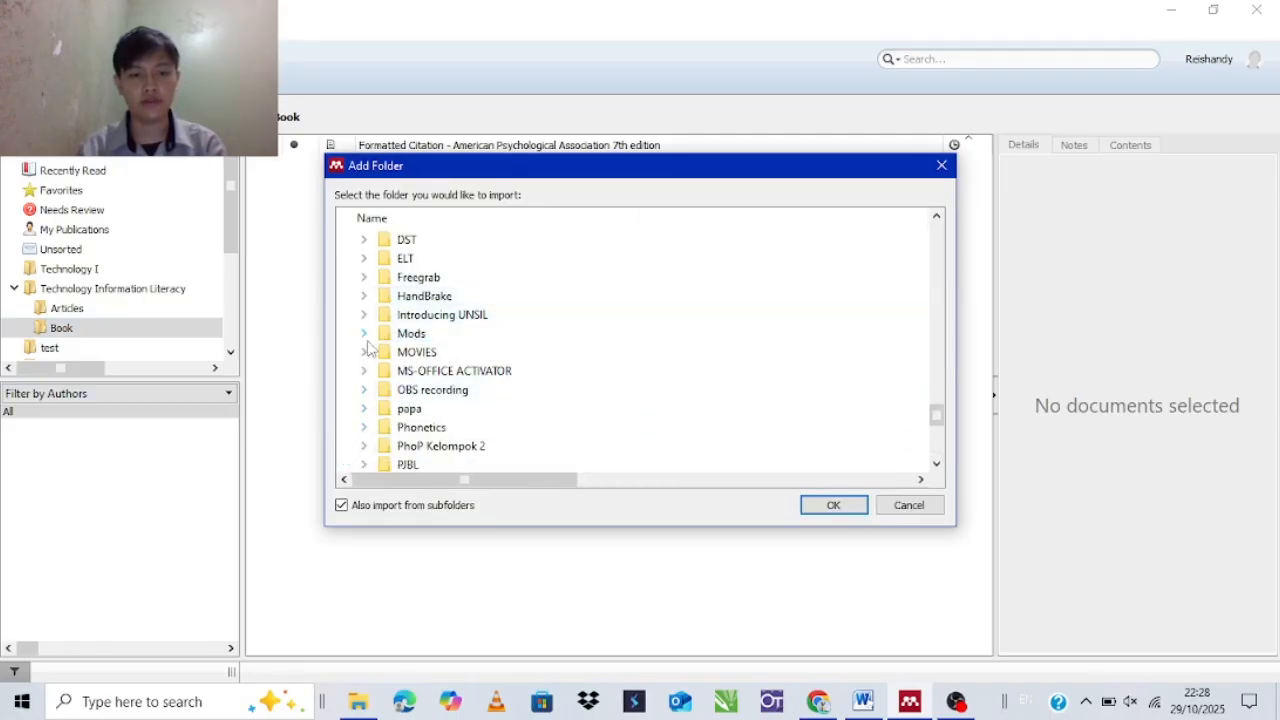
scroll(366, 290, up, 2)
click(363, 258)
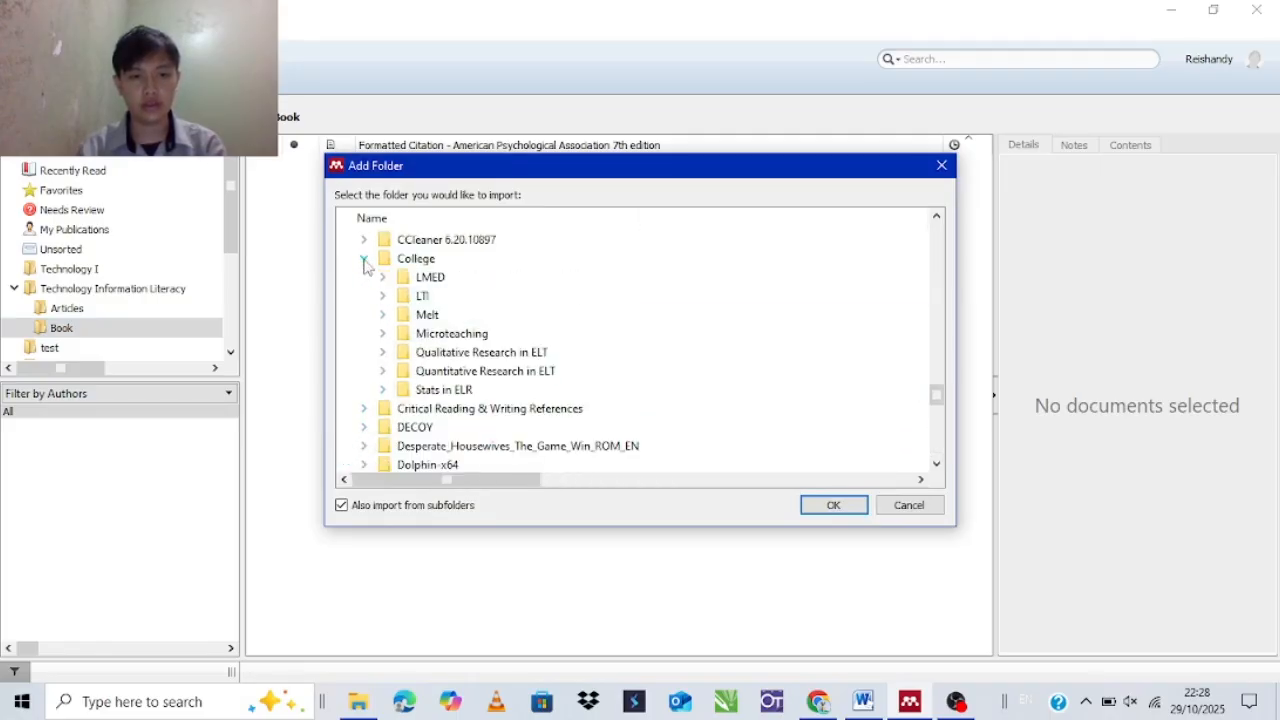
click(382, 296)
click(445, 334)
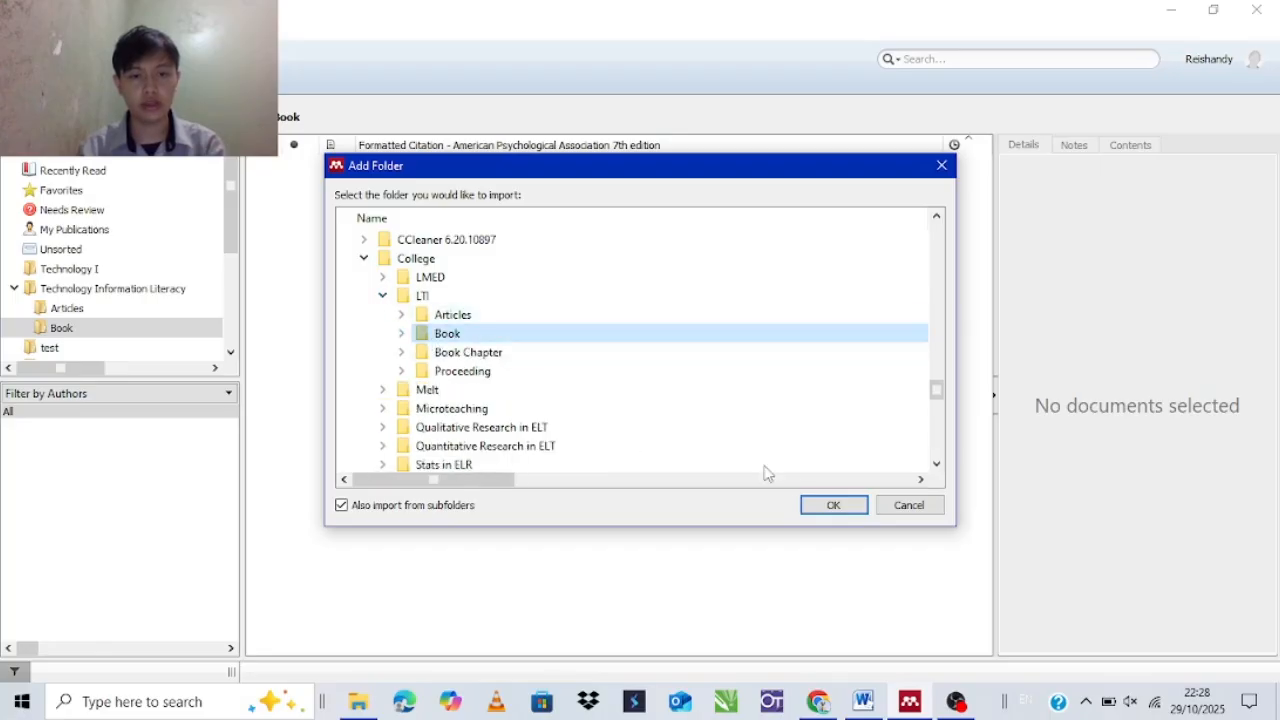
click(833, 505)
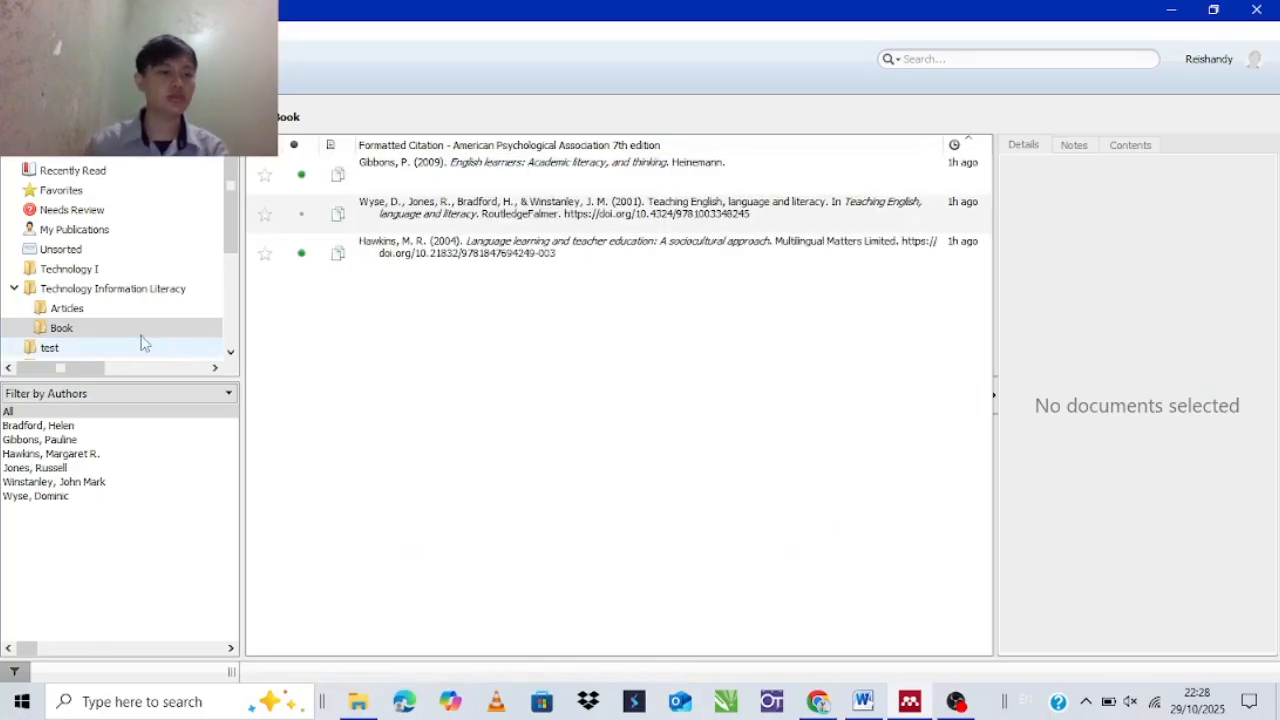
Create a third subfolder named Book chapter under the Technology Information Literacy folder
click(138, 289)
right_click(138, 289)
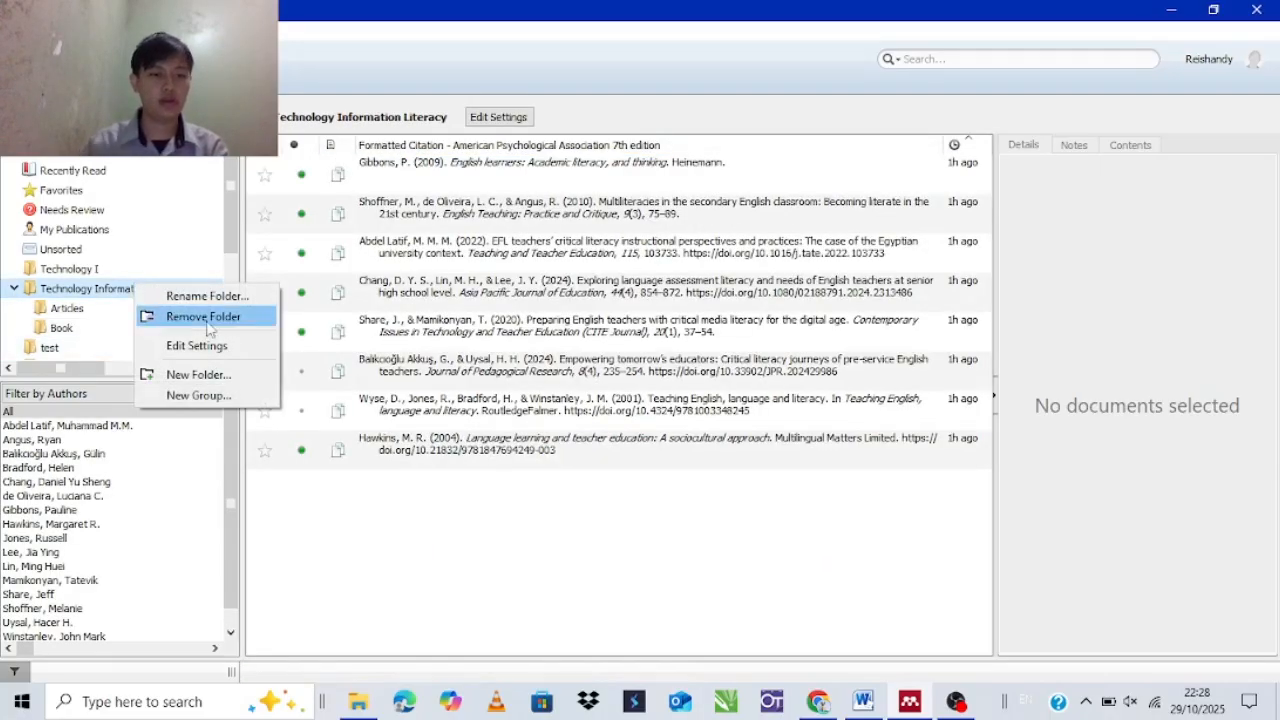
click(198, 375)
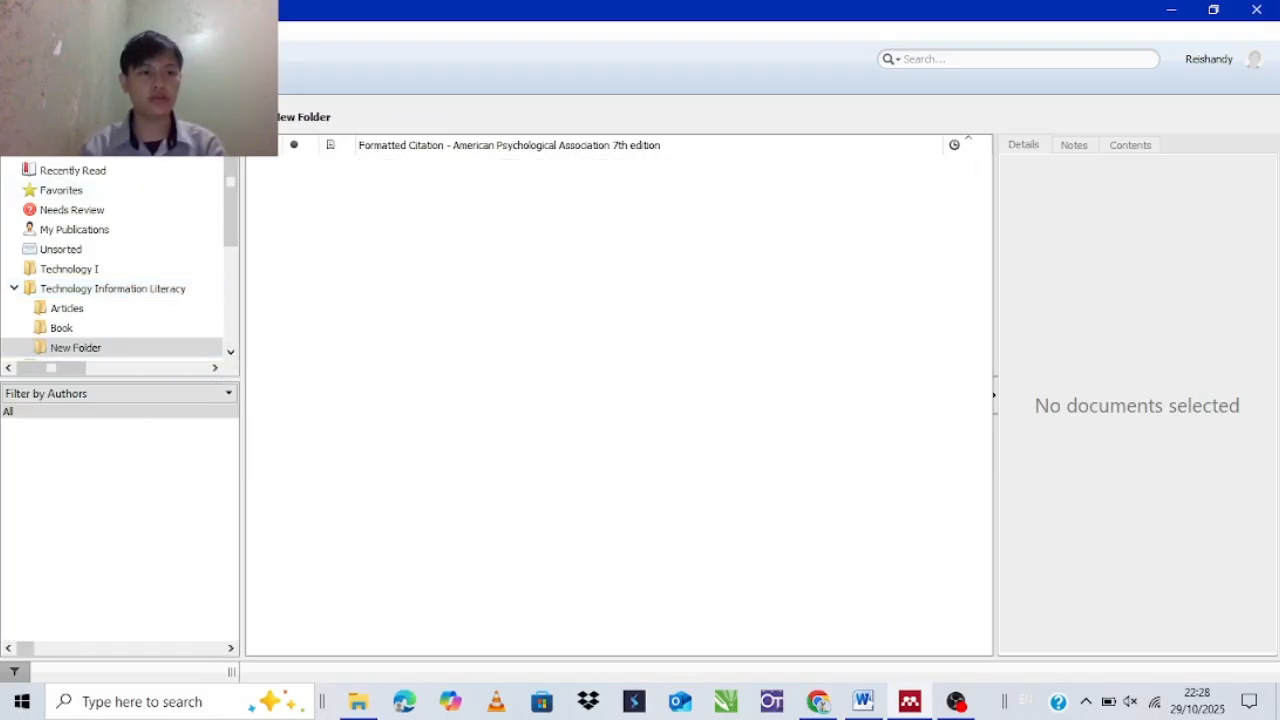
click(70, 345)
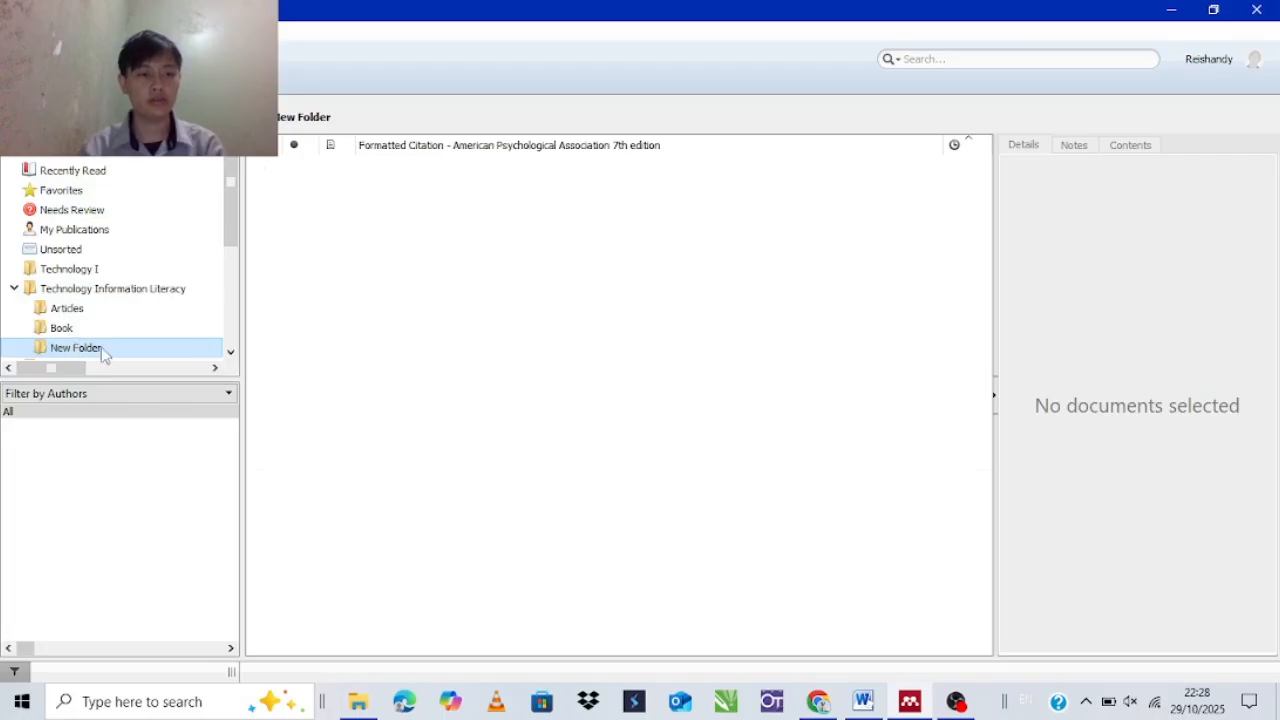
click(166, 351)
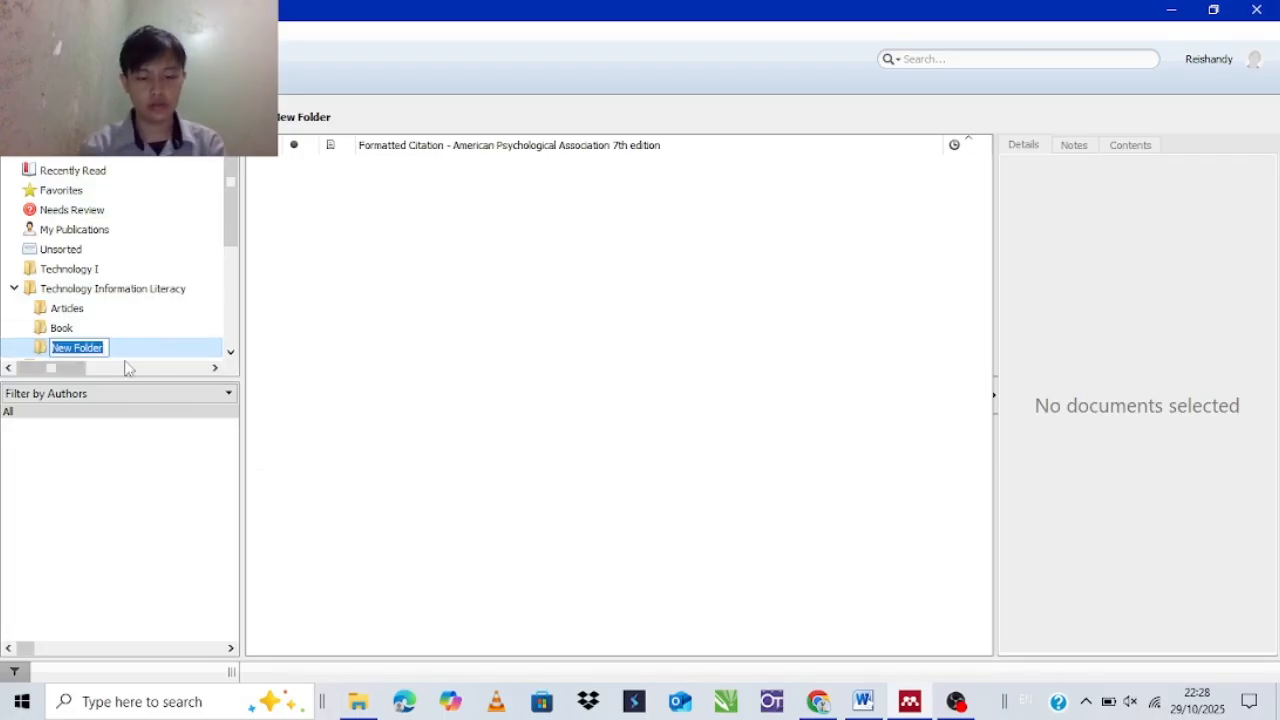
text(Book ch)
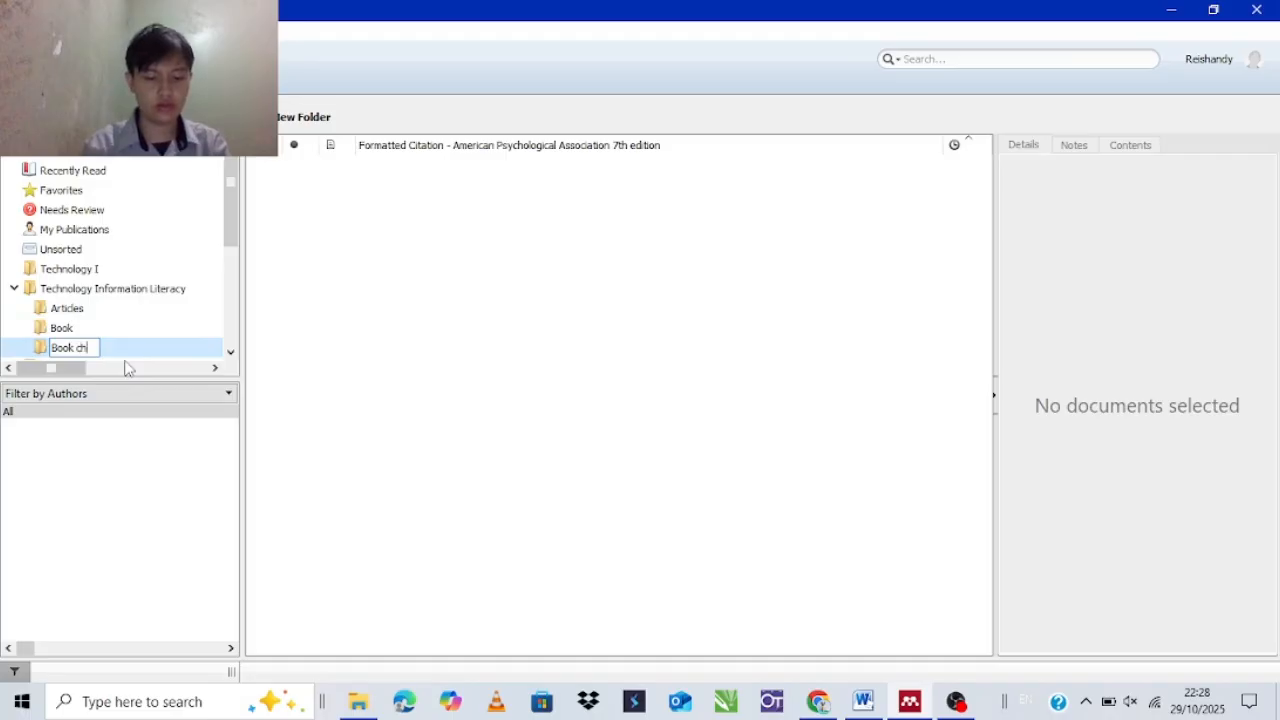
text(apter)
key(Return)
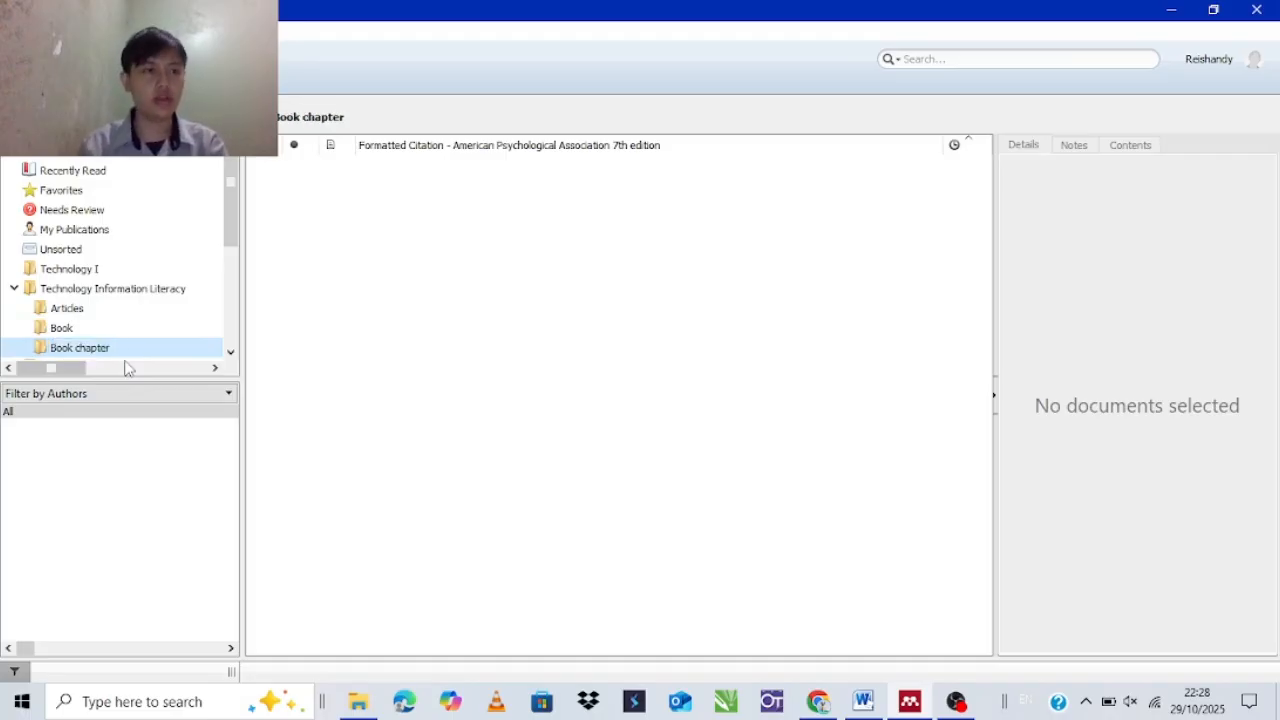
Add the PDF file from the LTI > Book Chapter folder to the Book chapter subfolder
click(22, 64)
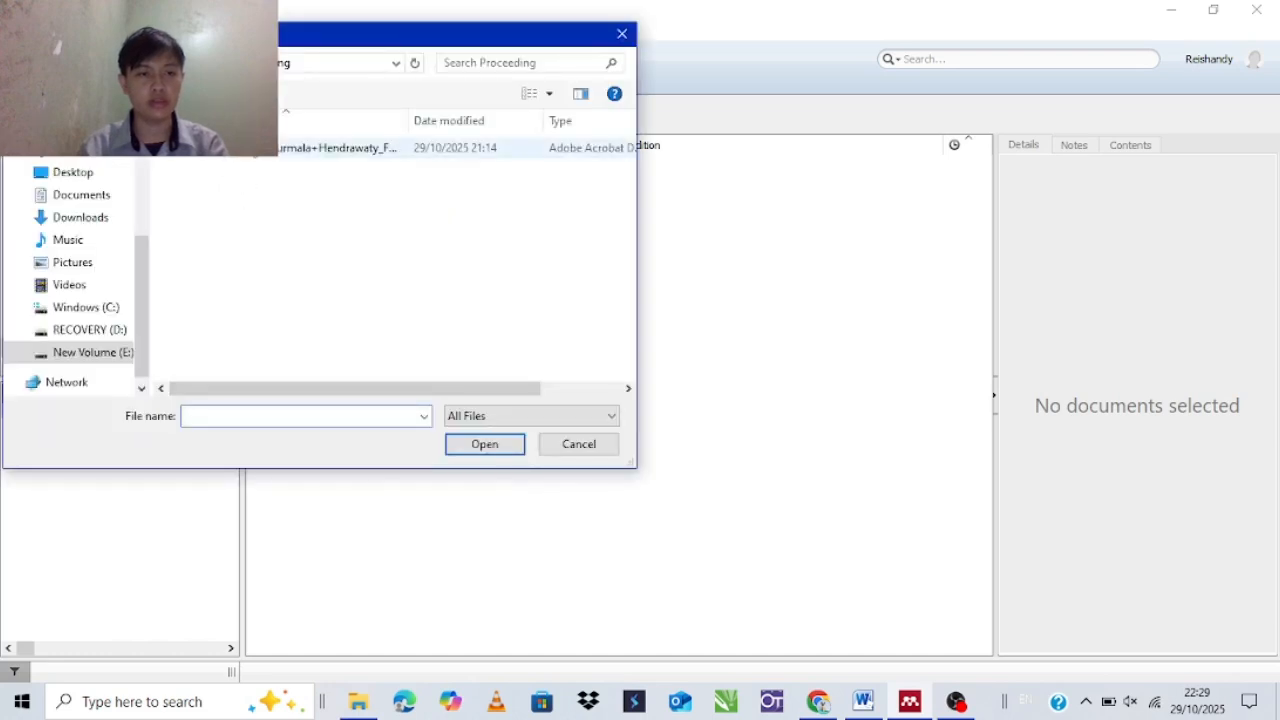
key(alt+Up)
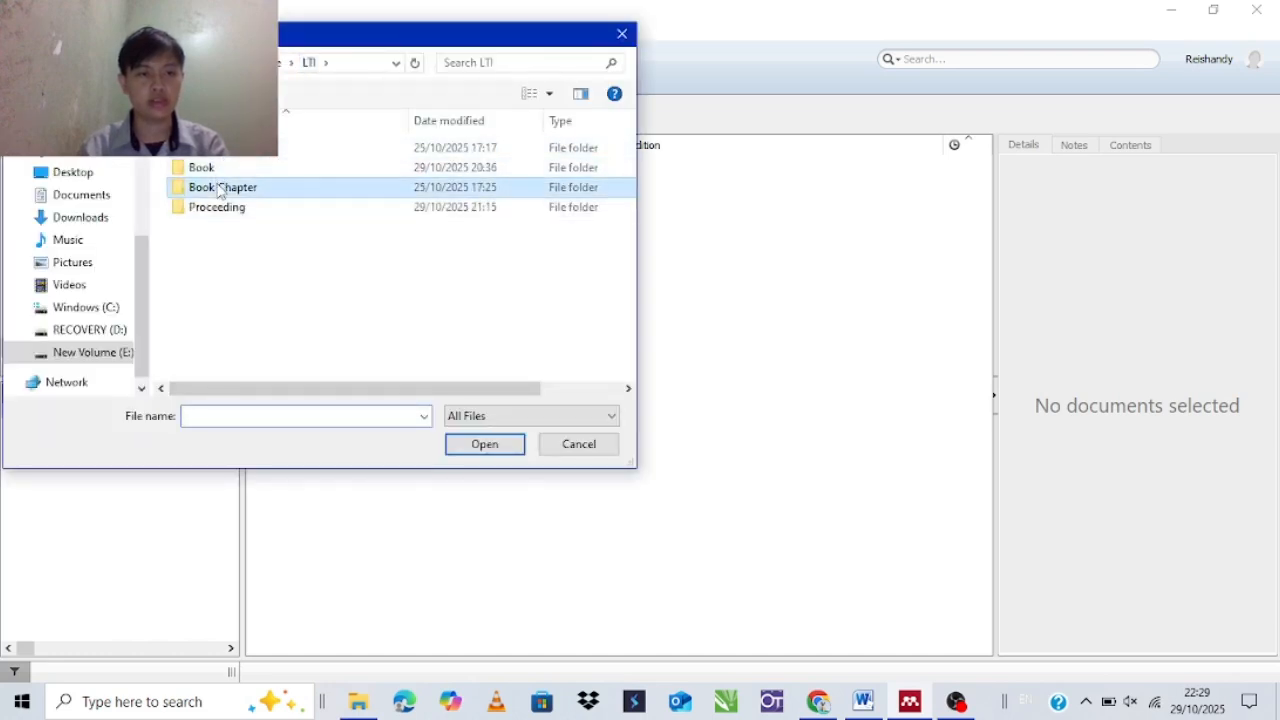
double_click(222, 186)
click(252, 152)
click(486, 446)
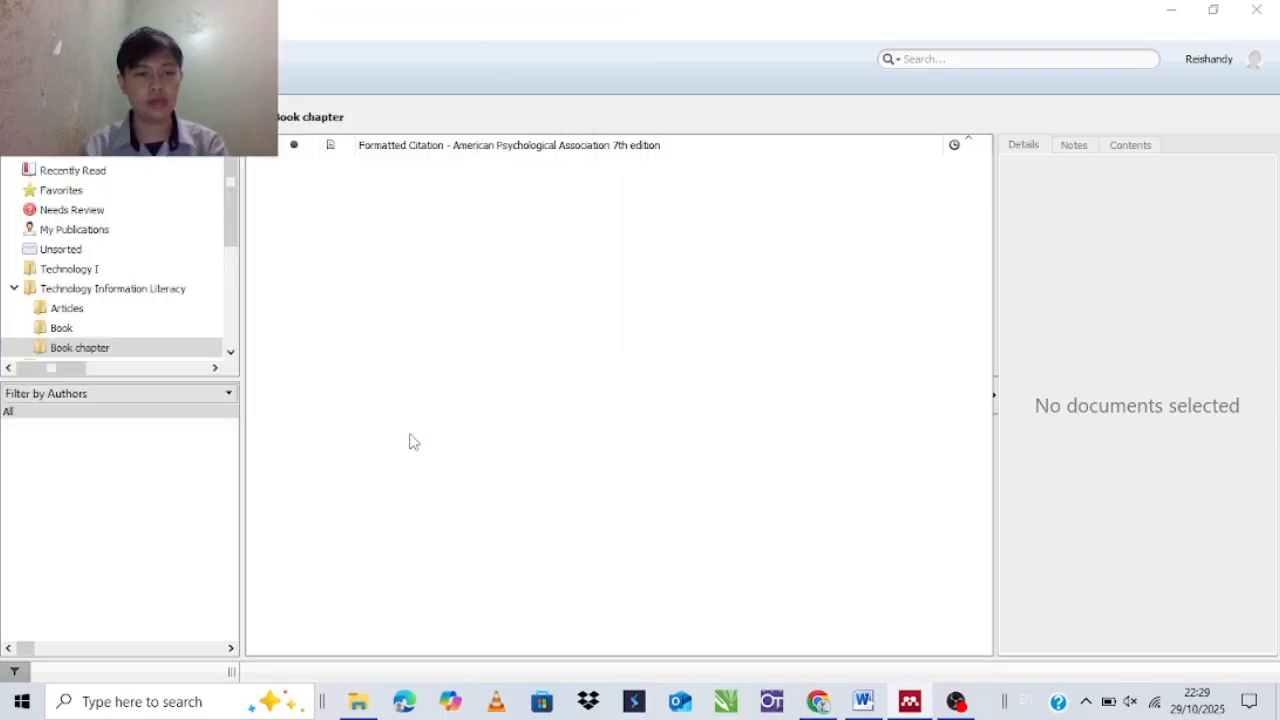
Create a fourth subfolder named Proceeding under the Technology Information Literacy folder
click(134, 272)
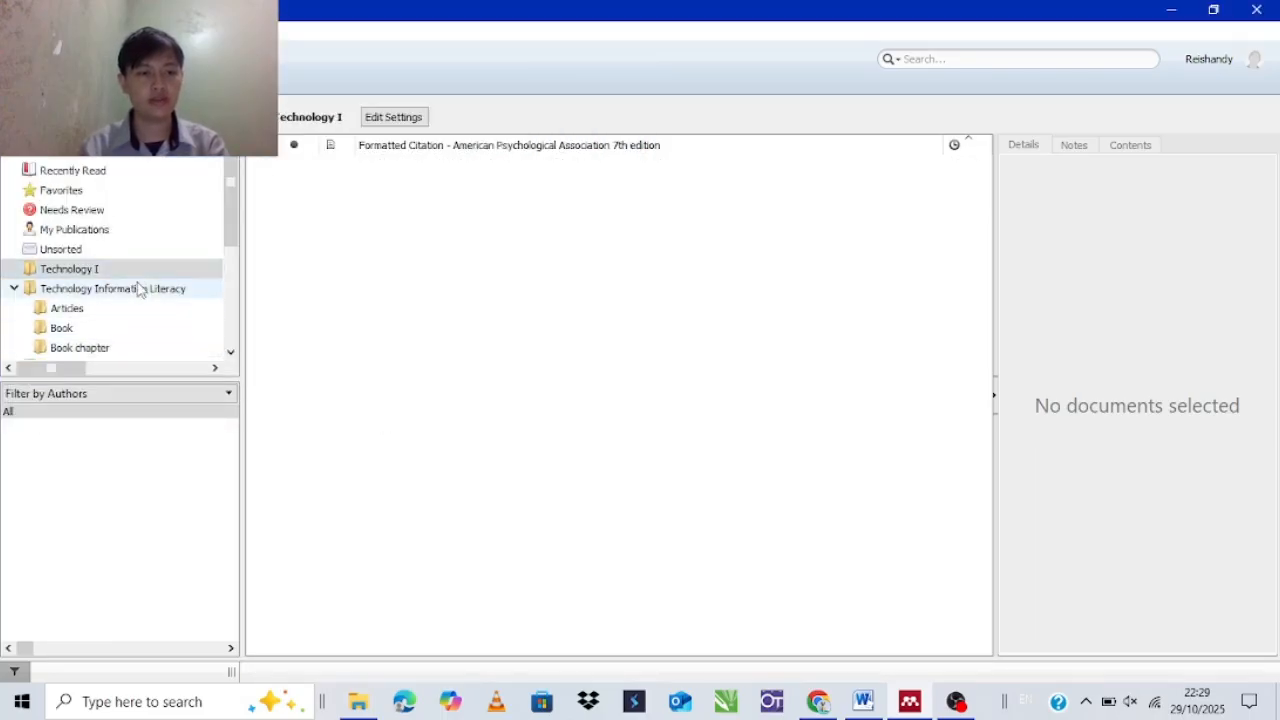
click(138, 288)
right_click(140, 287)
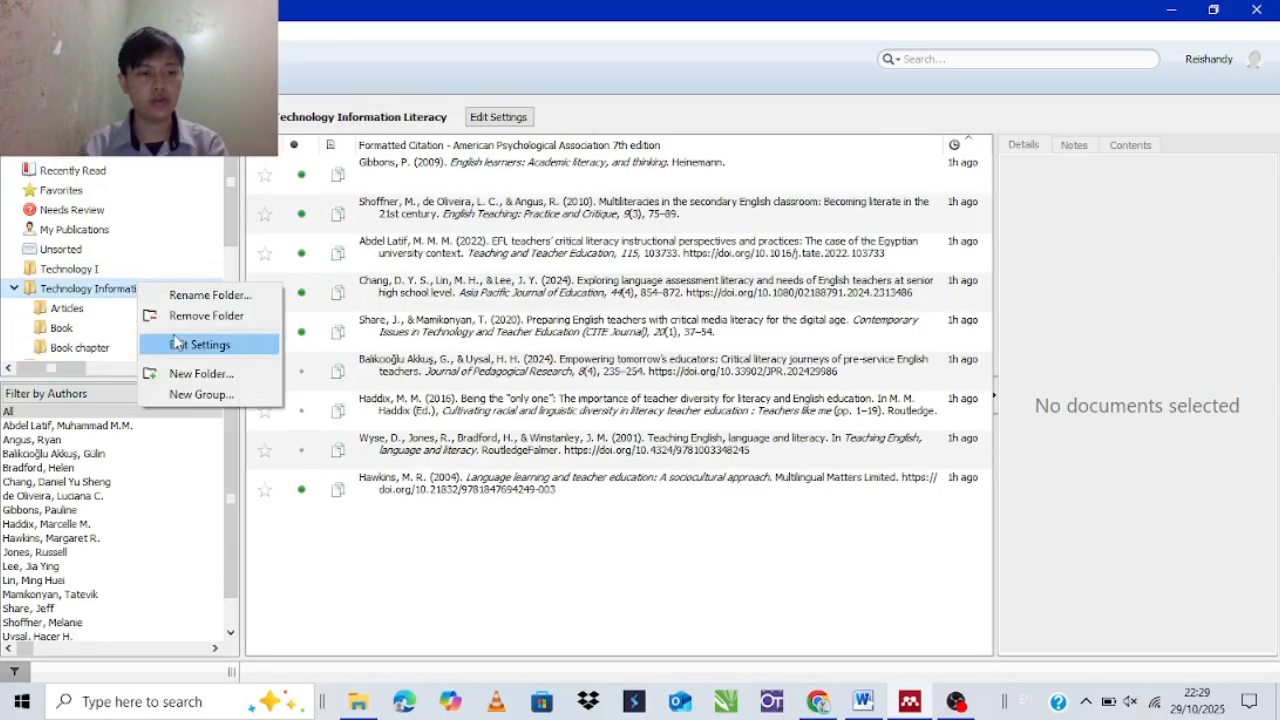
click(222, 373)
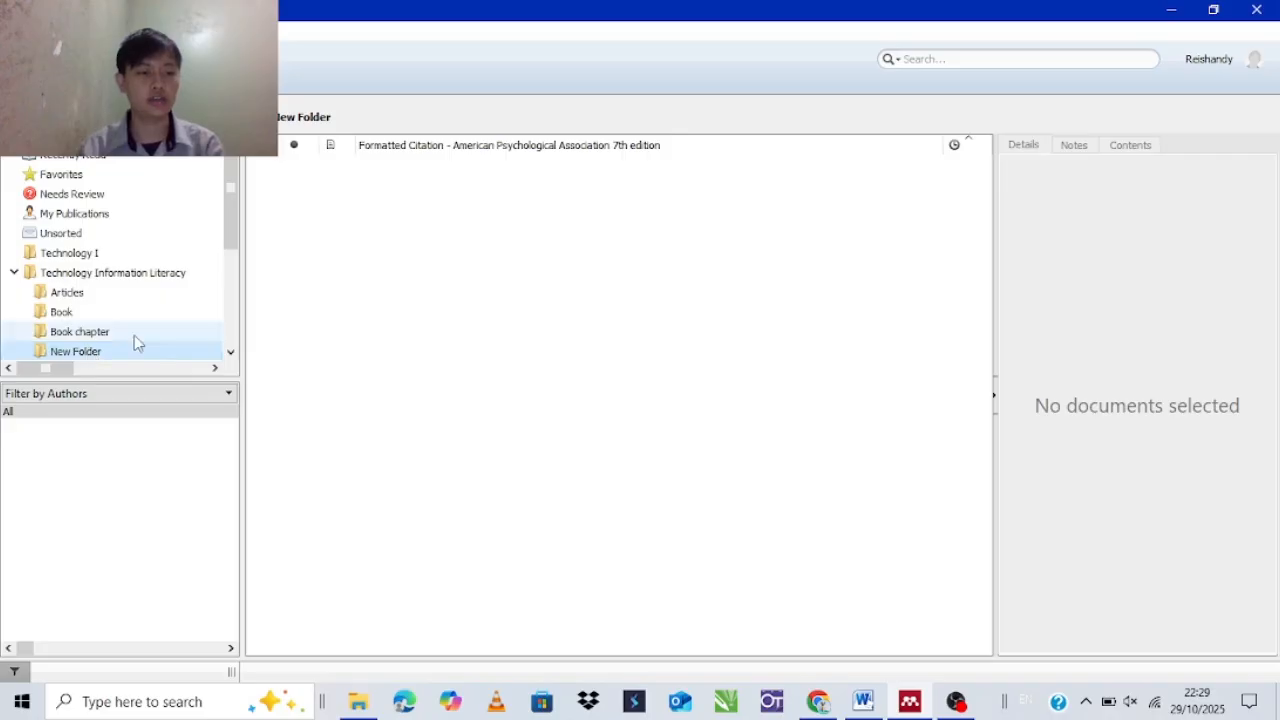
scroll(134, 335, down, 2)
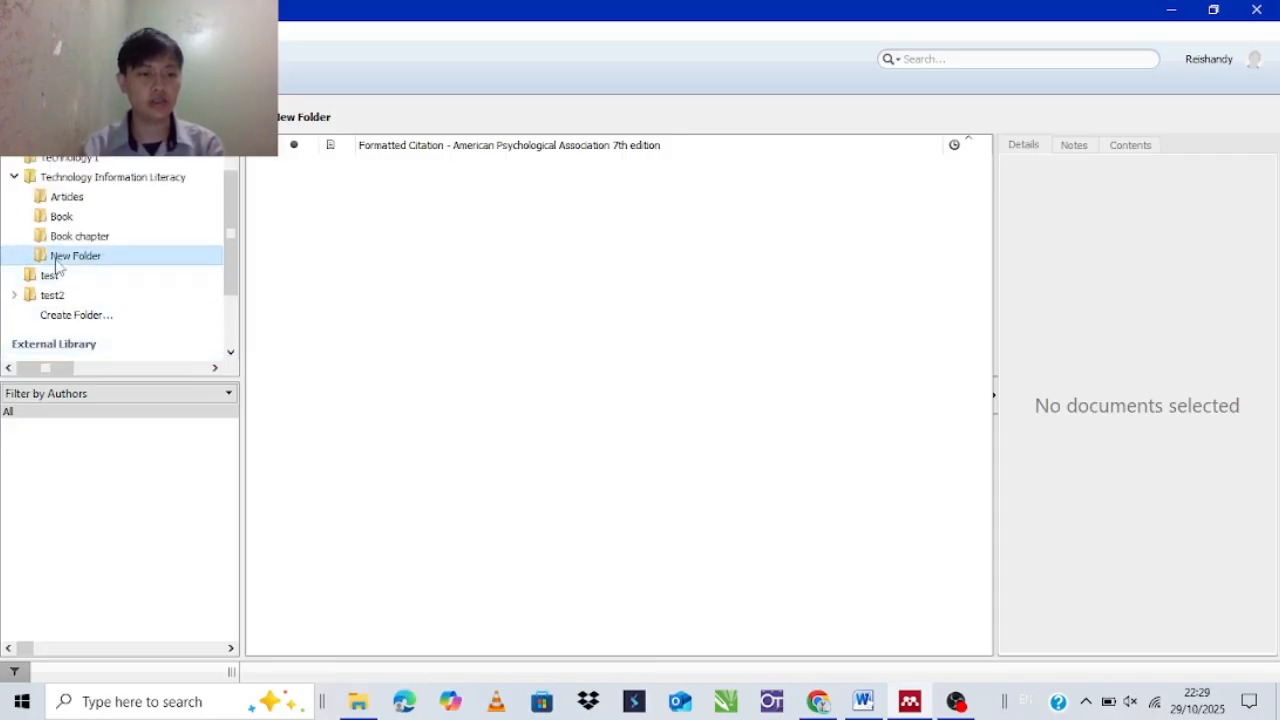
right_click(82, 256)
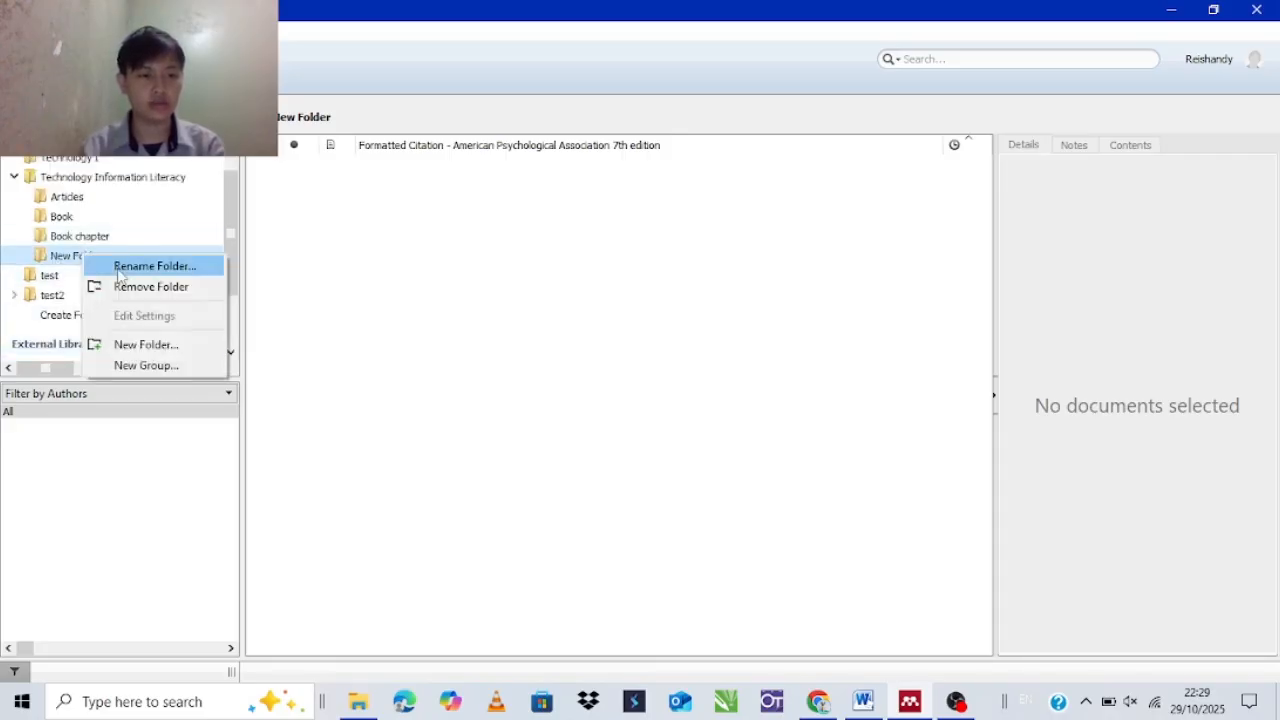
click(125, 264)
text(Pro)
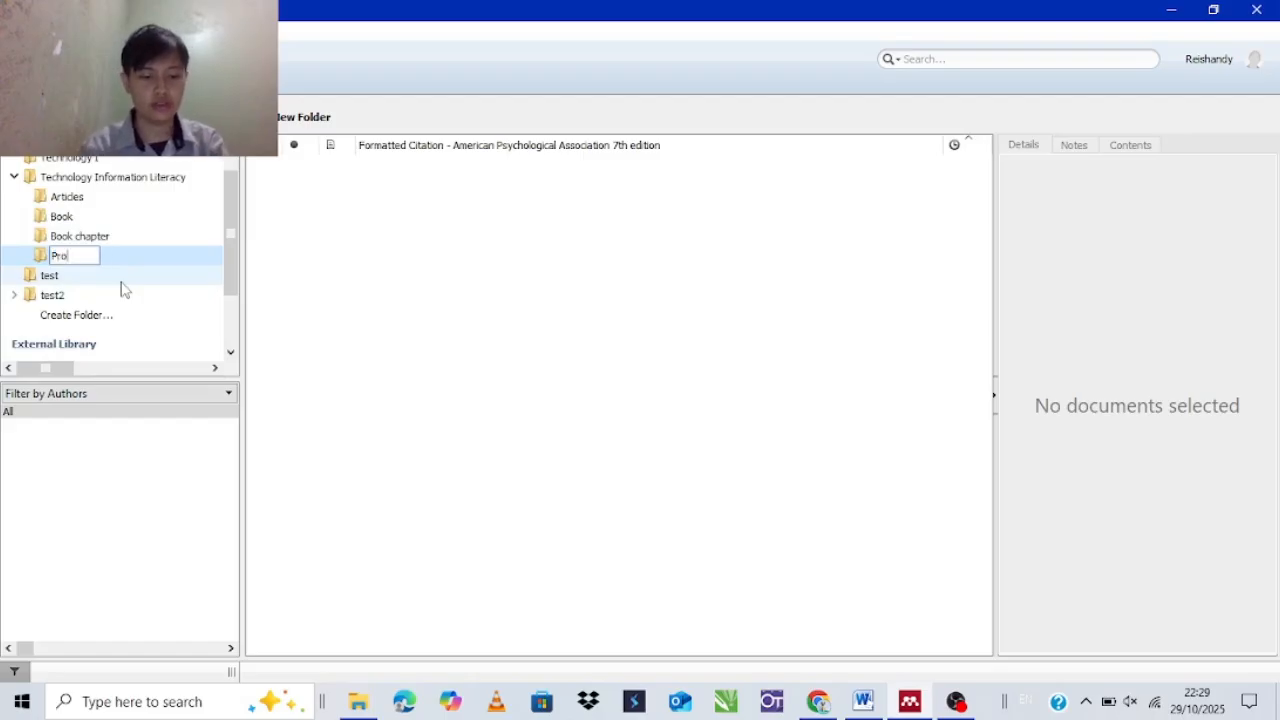
text(ceeding)
key(Return)
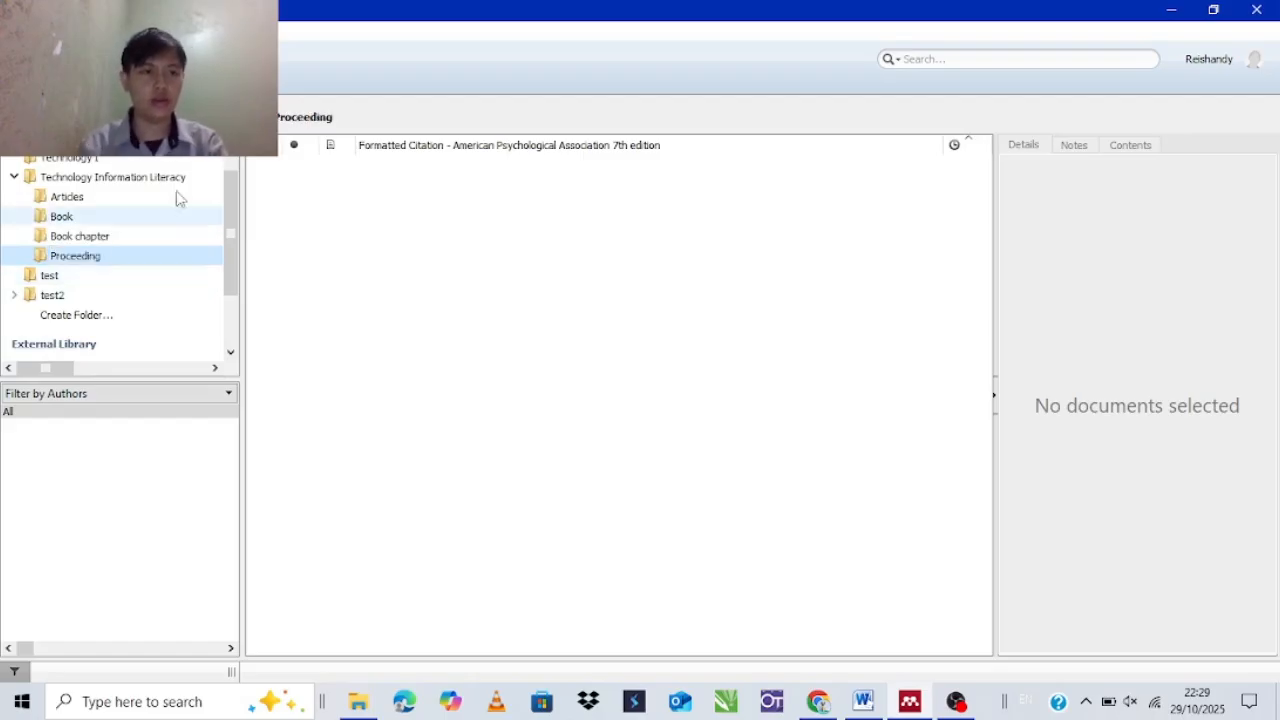
Add the PDF file from the LTI > Proceeding folder to the Proceeding subfolder
click(26, 64)
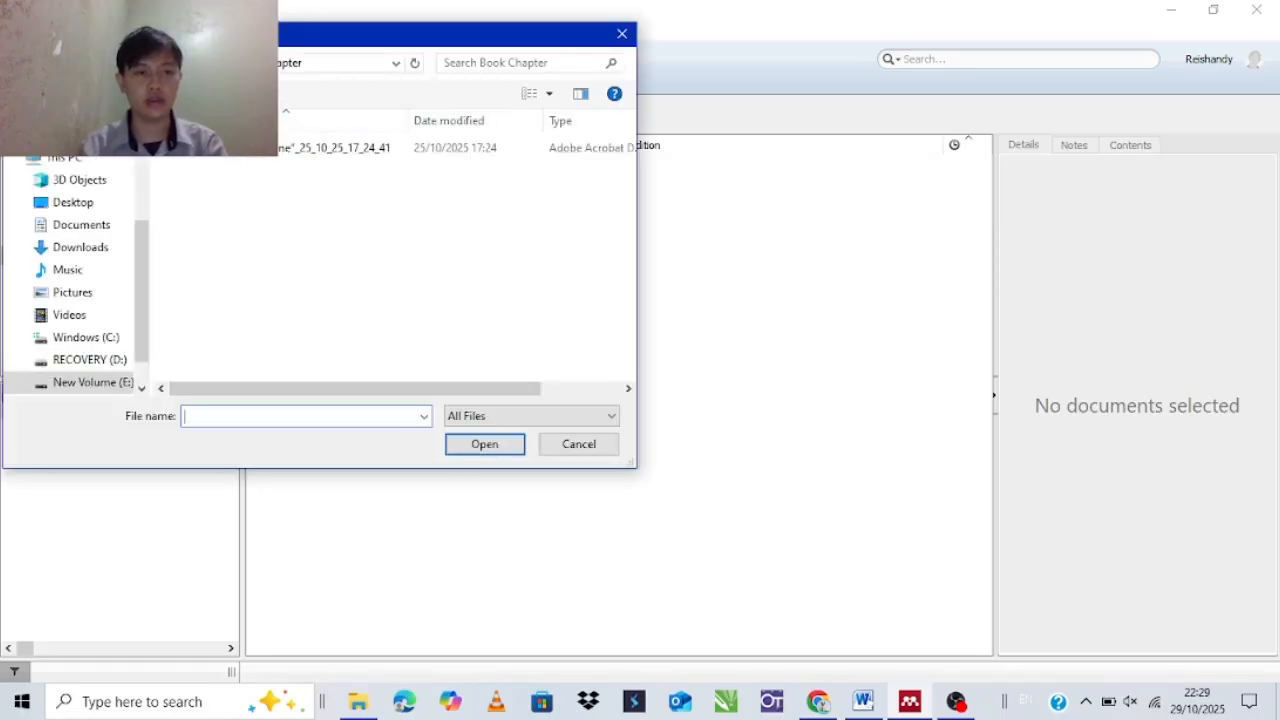
click(212, 63)
double_click(234, 212)
click(252, 148)
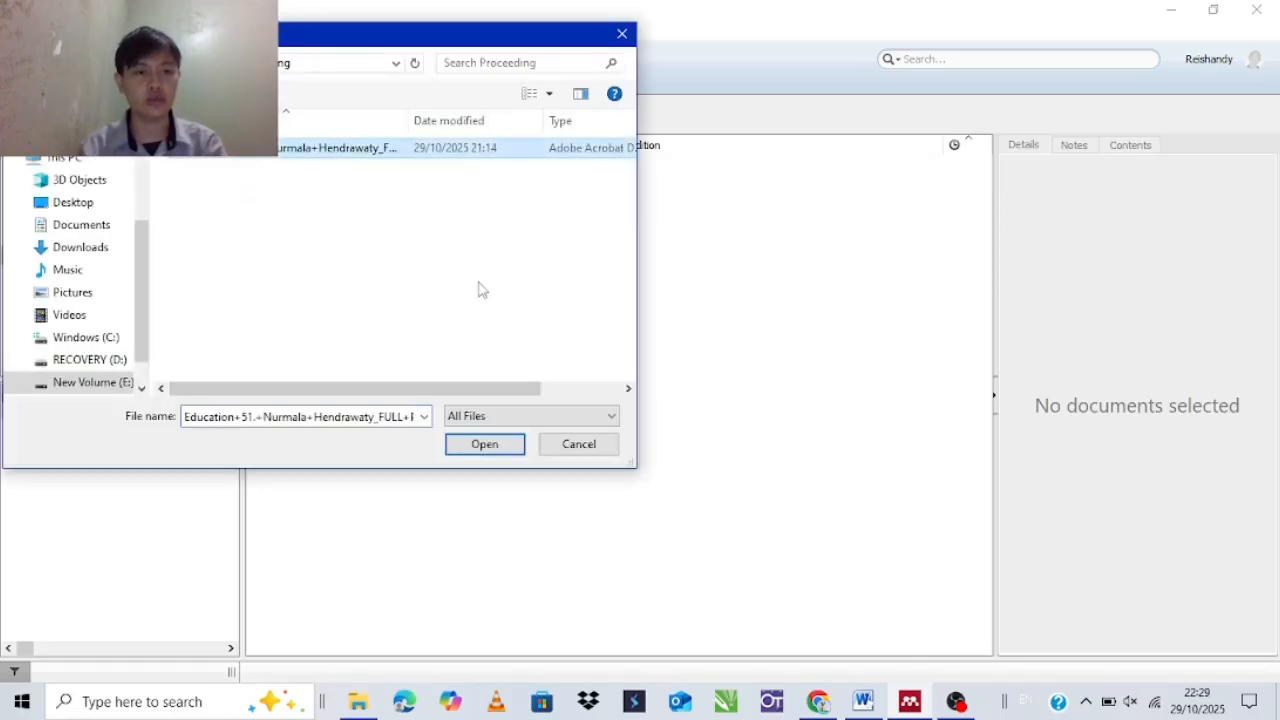
click(465, 445)
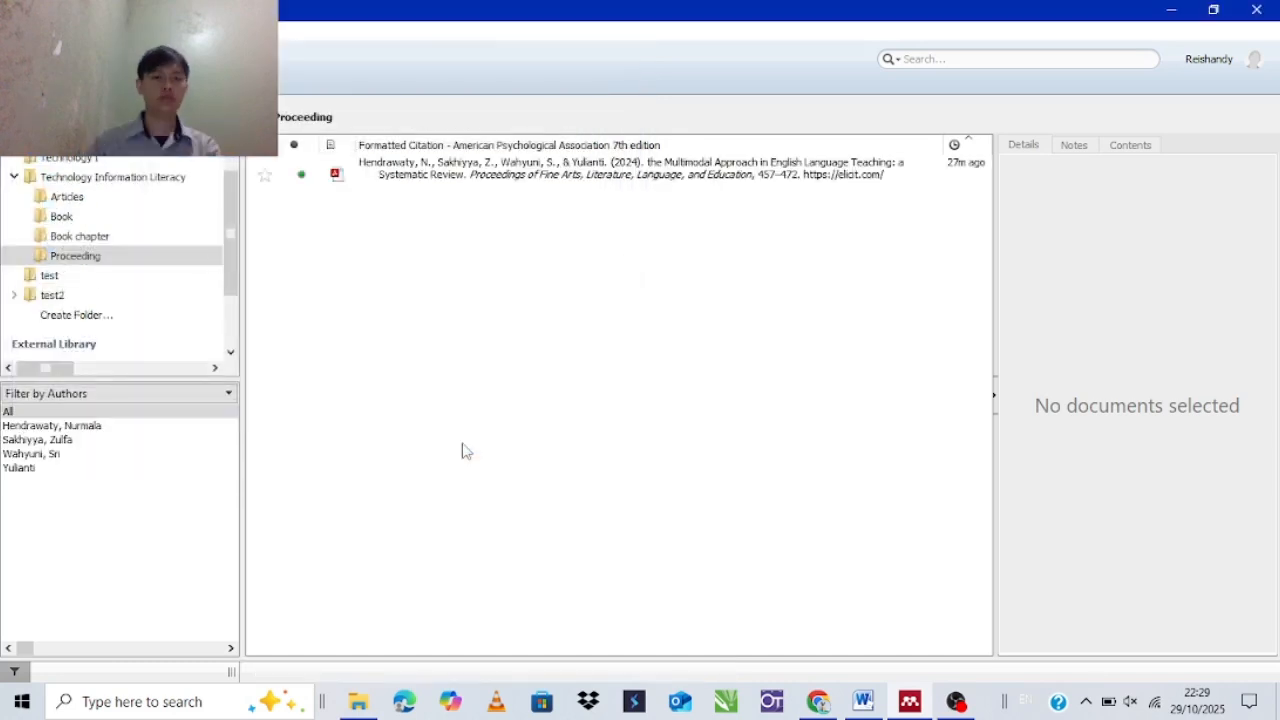
Open the Articles subfolder and examine the bibliographic details of its references, such as type, title, authors, journal, year and pages
click(150, 199)
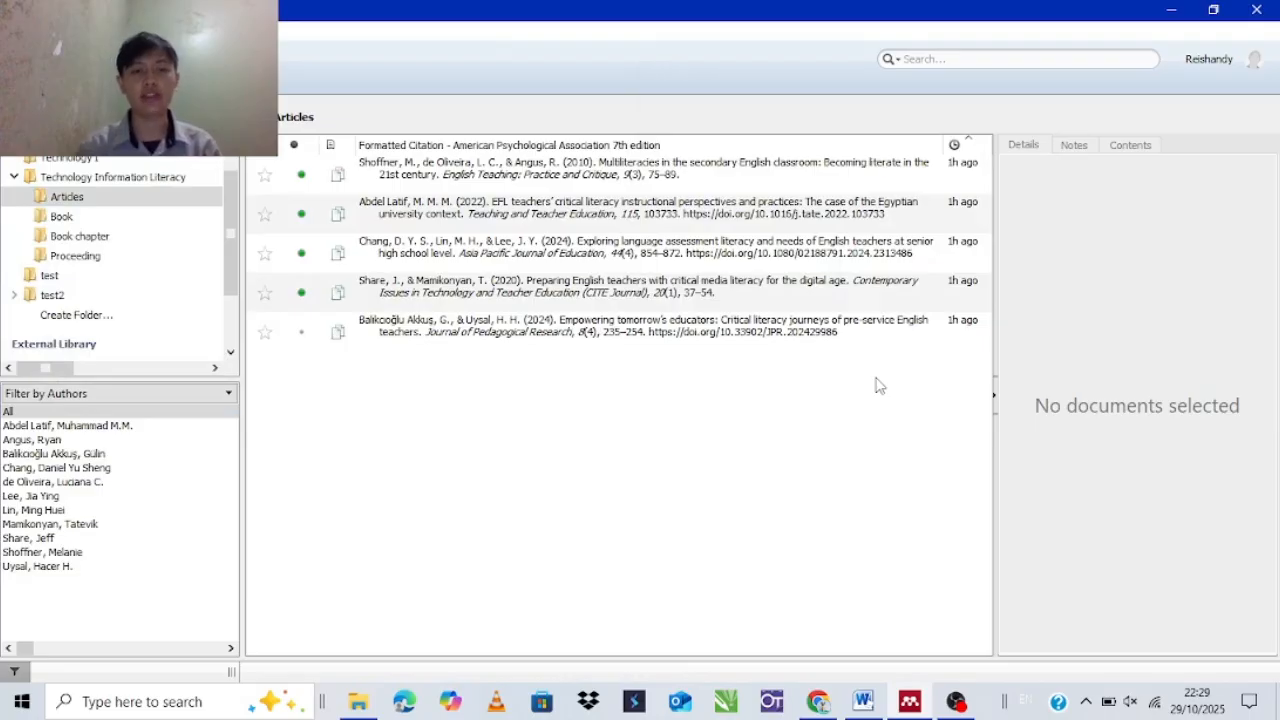
click(606, 173)
click(541, 241)
click(512, 328)
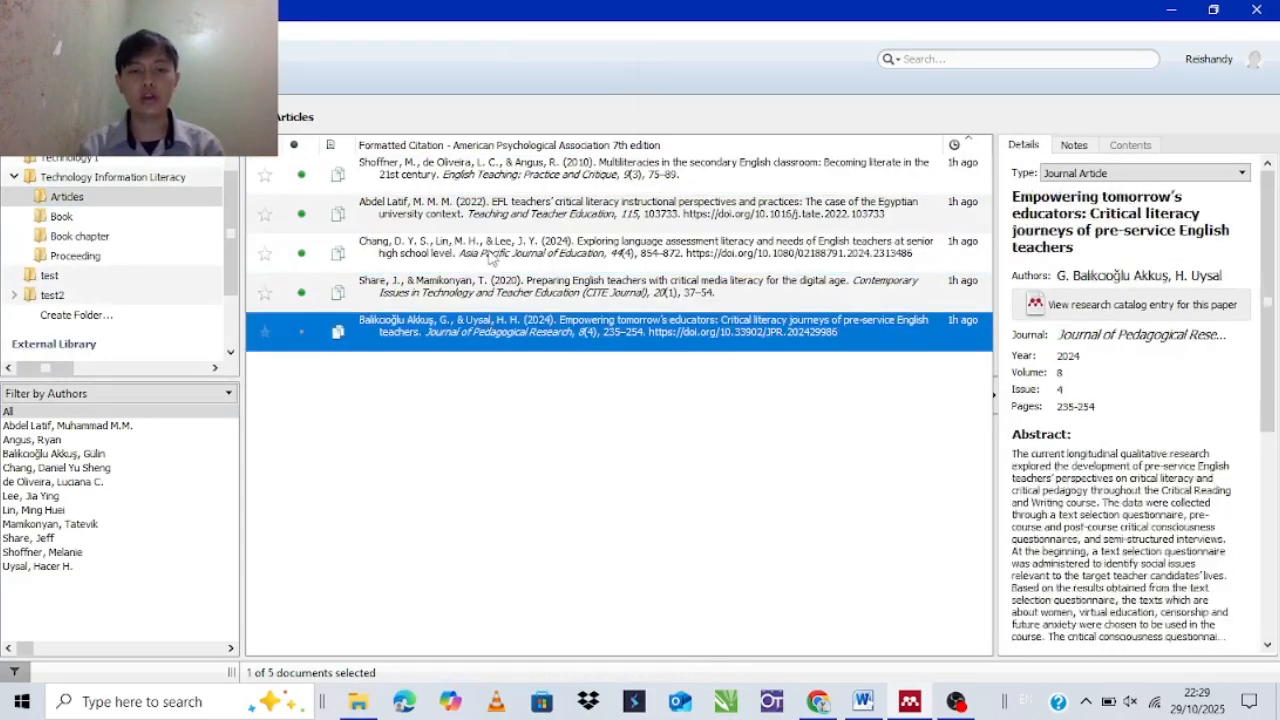
click(503, 192)
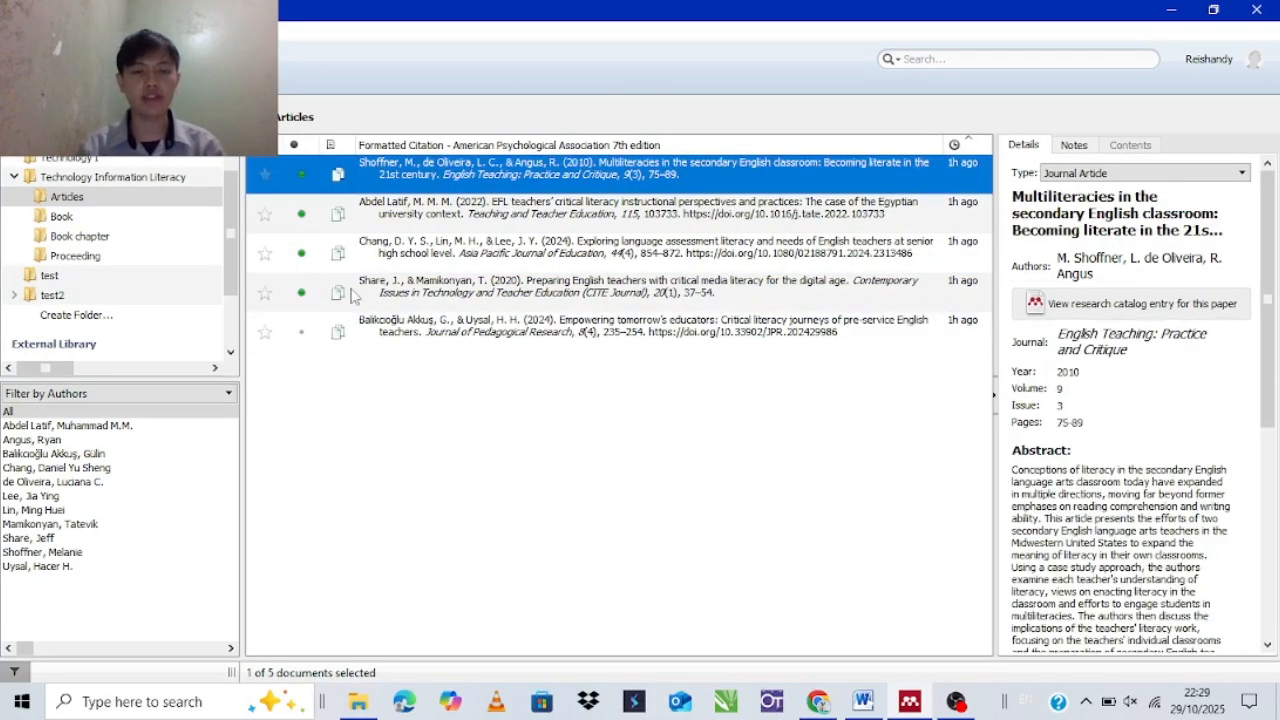
click(630, 214)
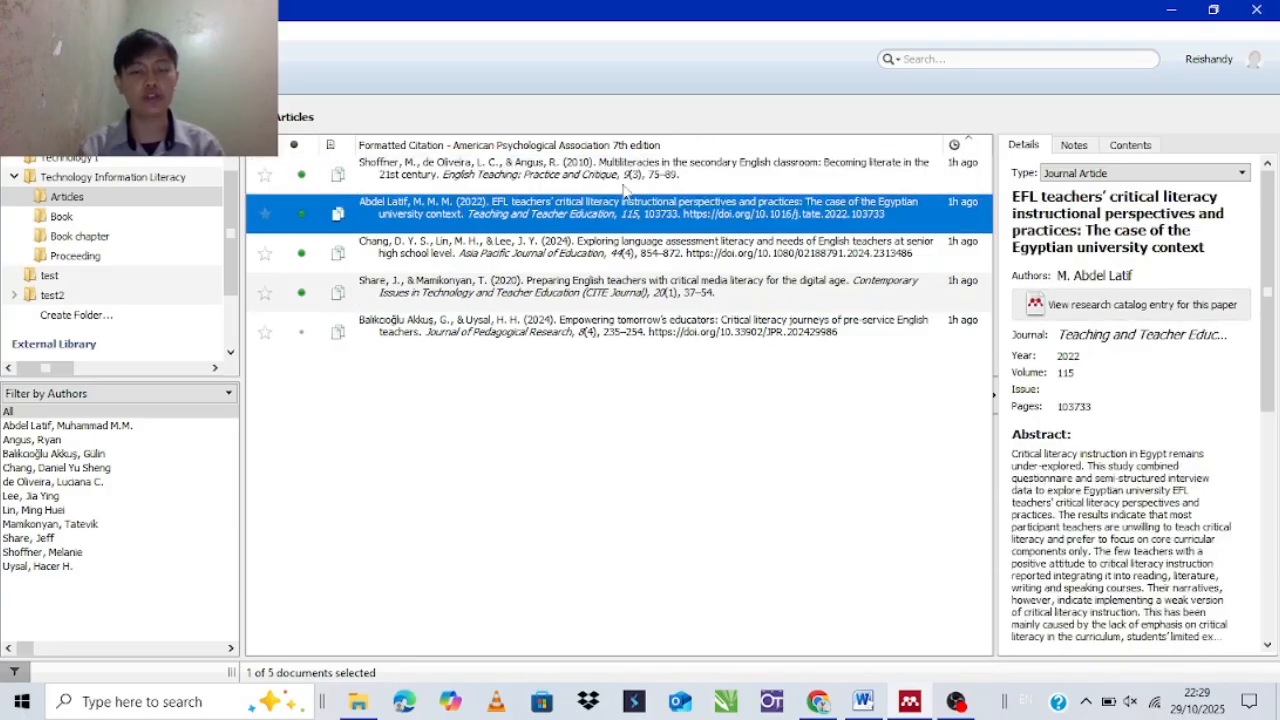
click(646, 182)
click(546, 266)
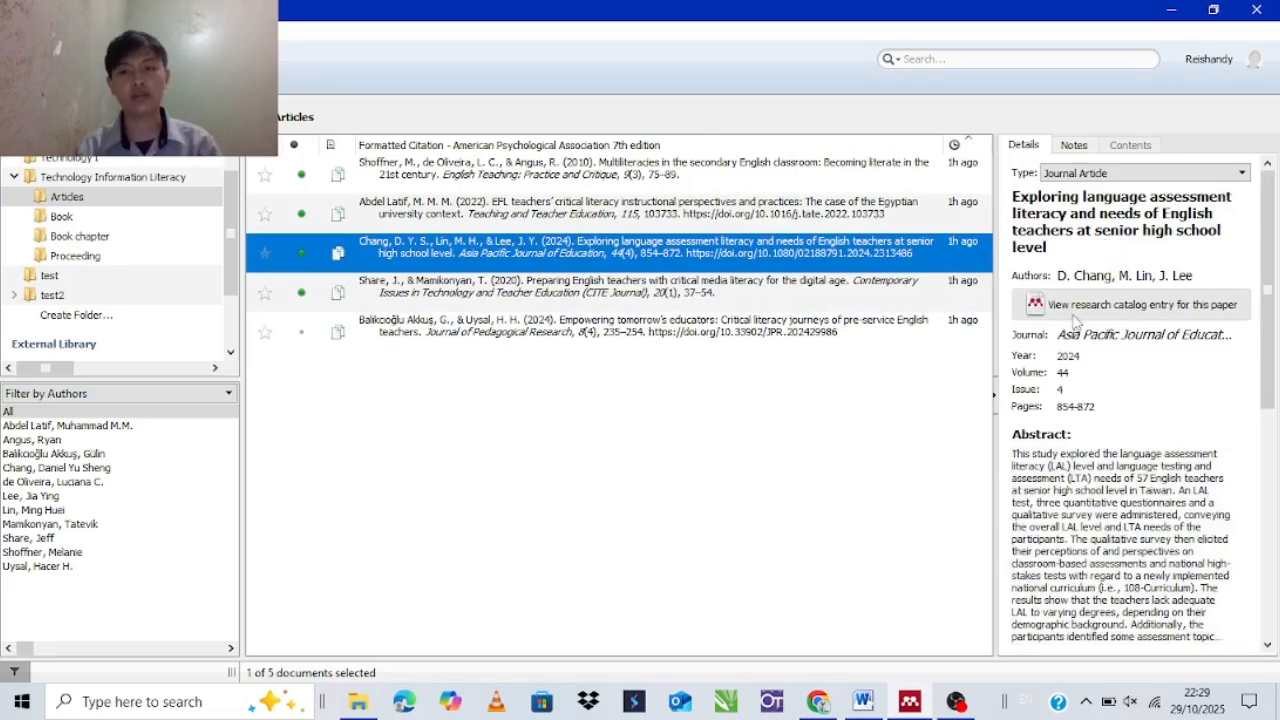
click(663, 176)
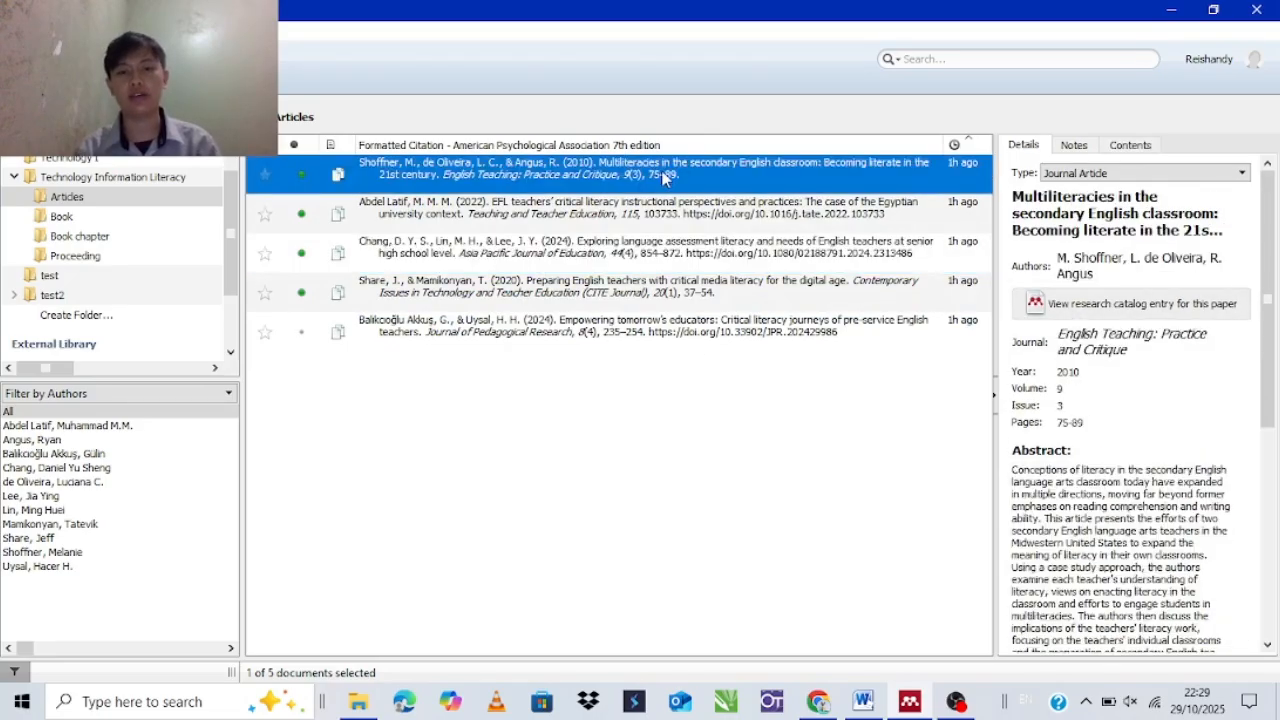
click(622, 226)
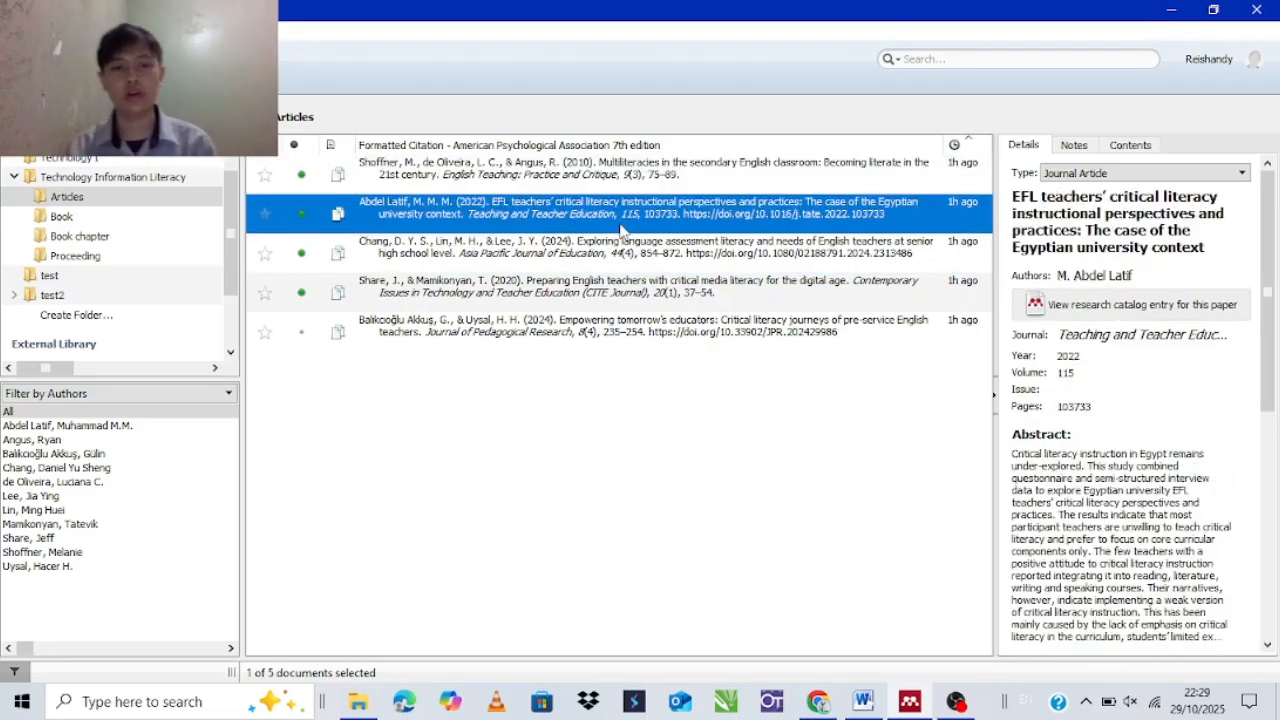
click(631, 178)
click(548, 450)
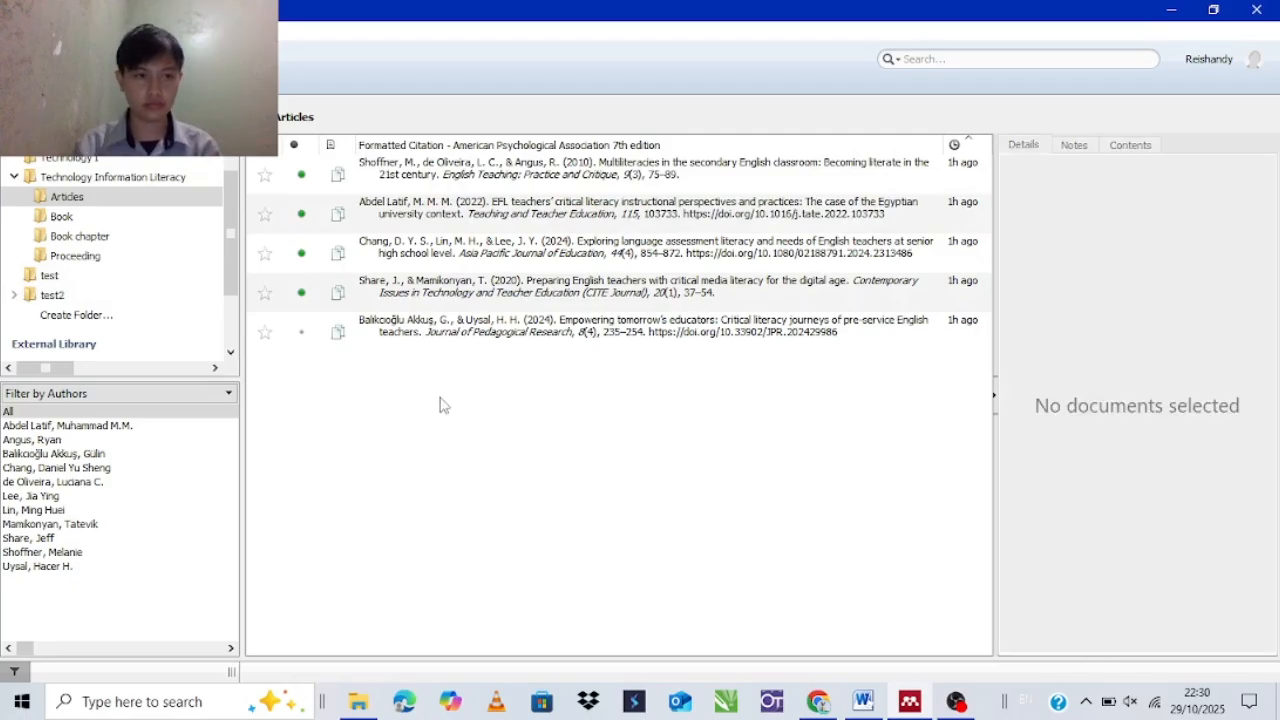
click(800, 170)
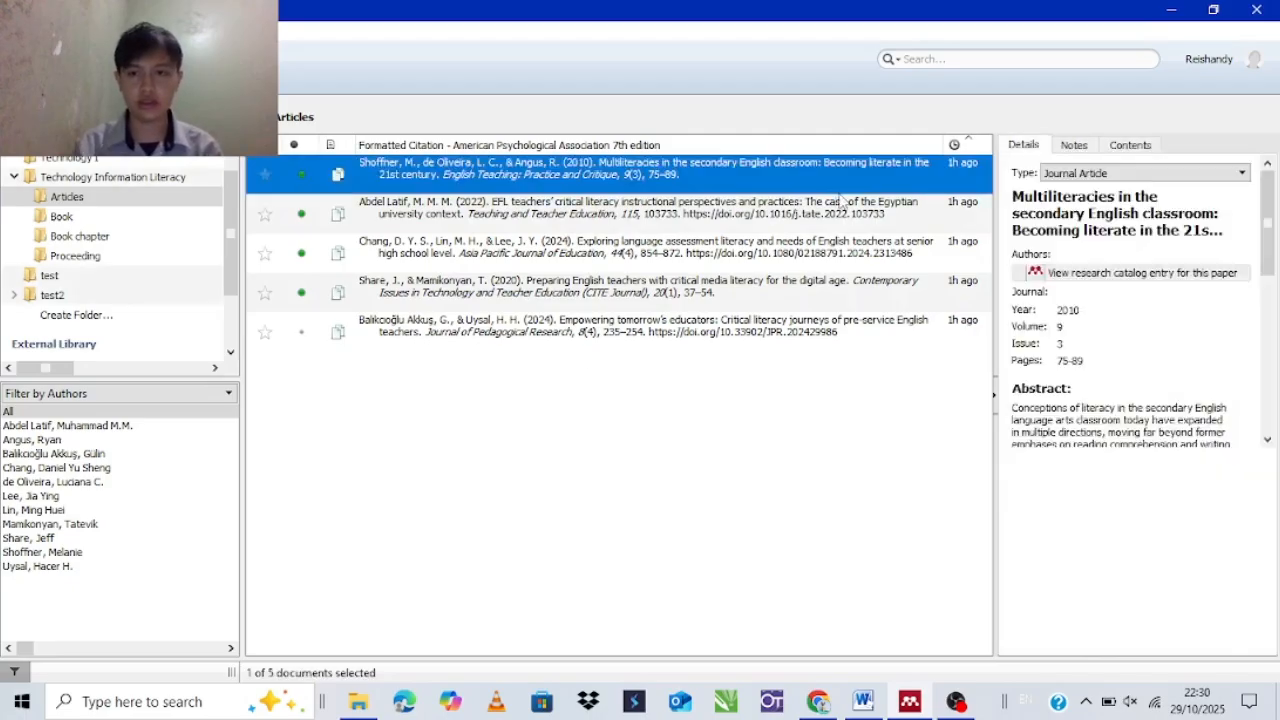
click(656, 428)
click(428, 176)
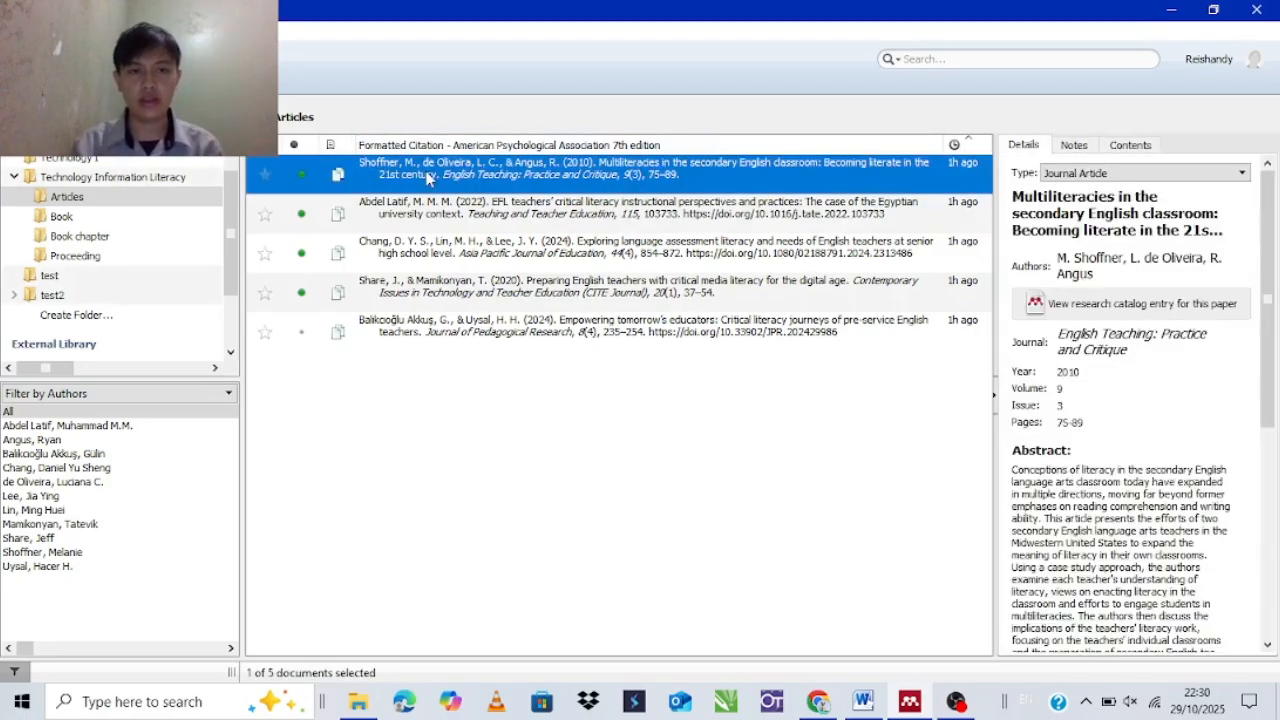
Open the article "Multiliteracies in the secondary English classroom" and compare its title in the details with the title on the PDF's first page
double_click(548, 178)
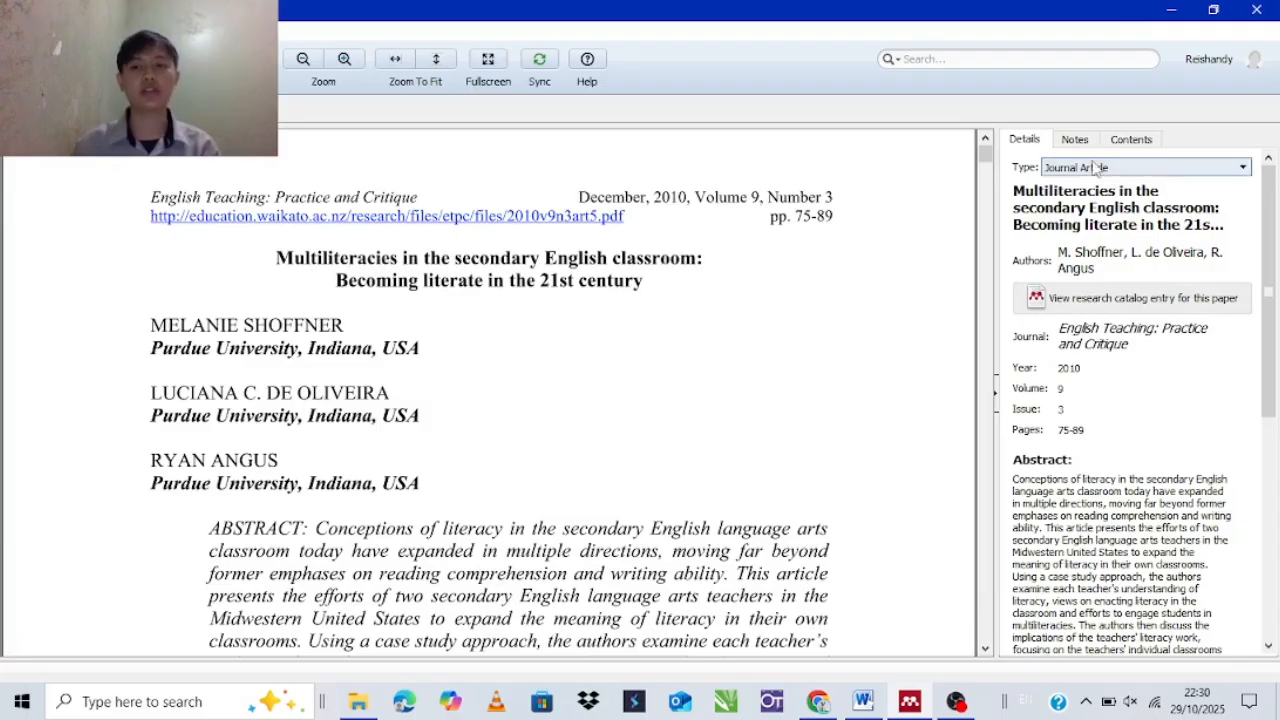
drag(1016, 196, 1200, 226)
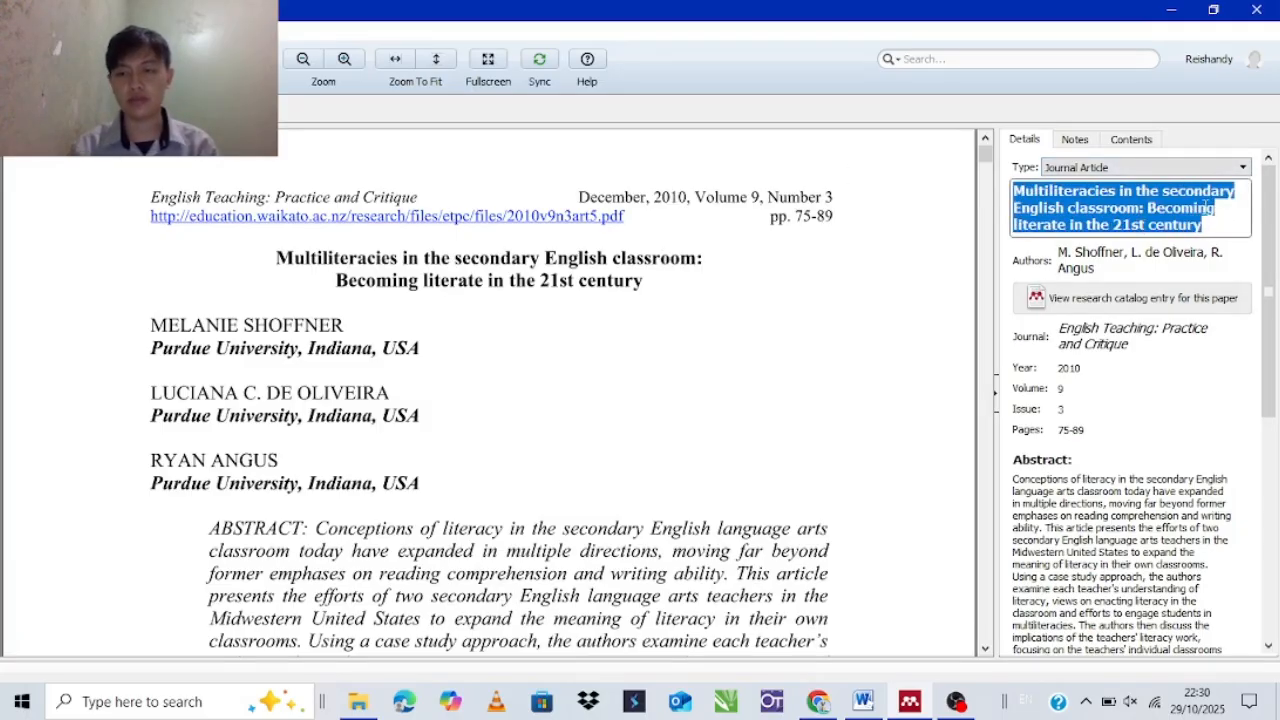
click(1008, 229)
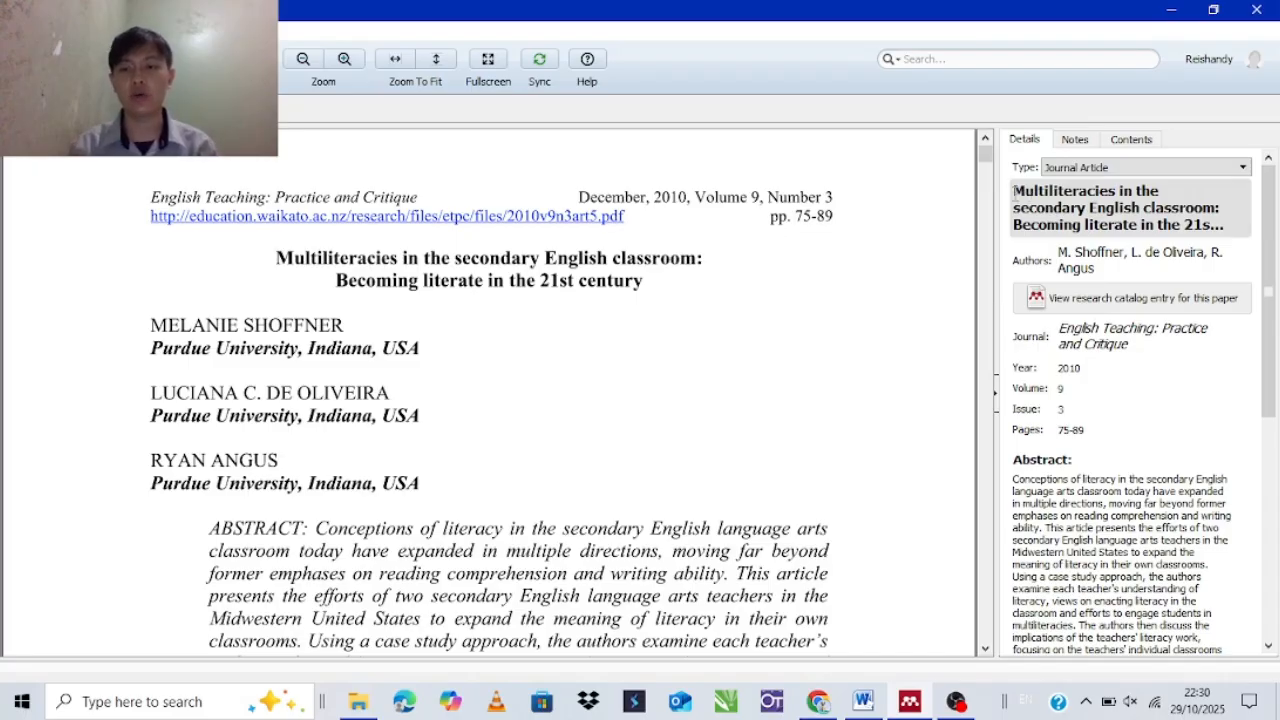
click(1014, 197)
click(1024, 207)
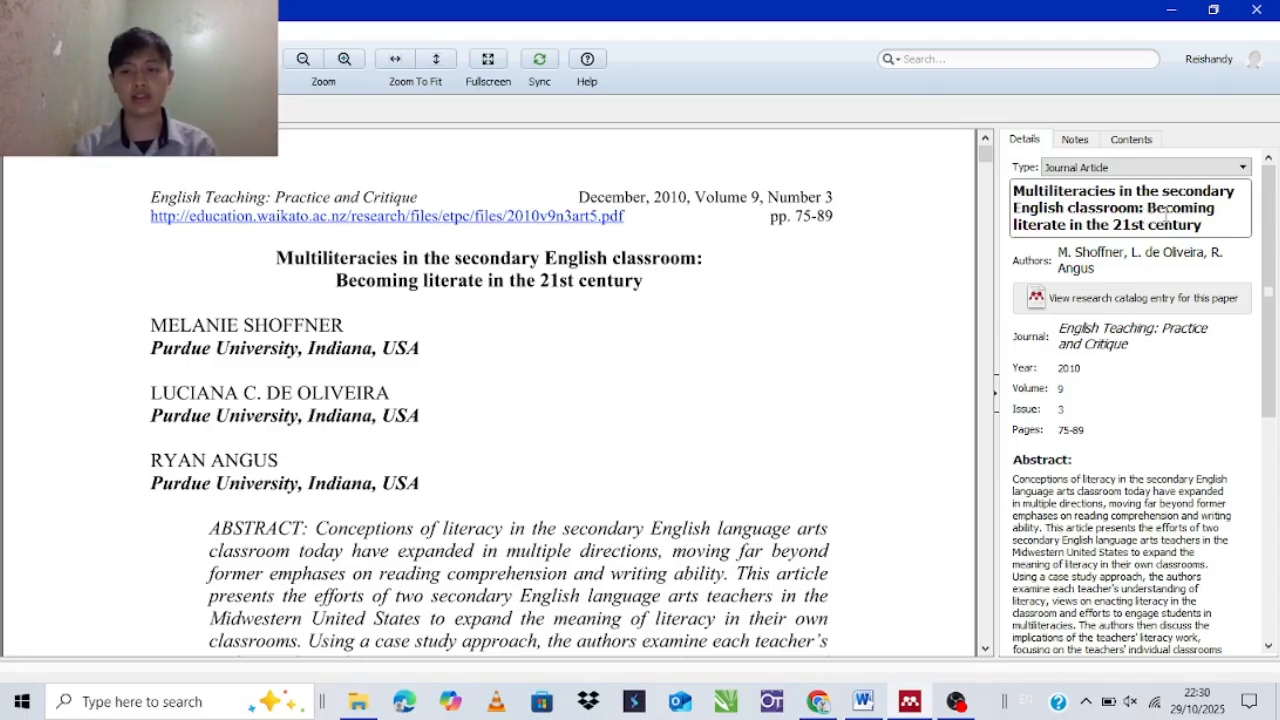
mouse_move(1063, 220)
mouse_down()
mouse_move(1044, 220)
mouse_move(1059, 208)
mouse_up()
click(1069, 219)
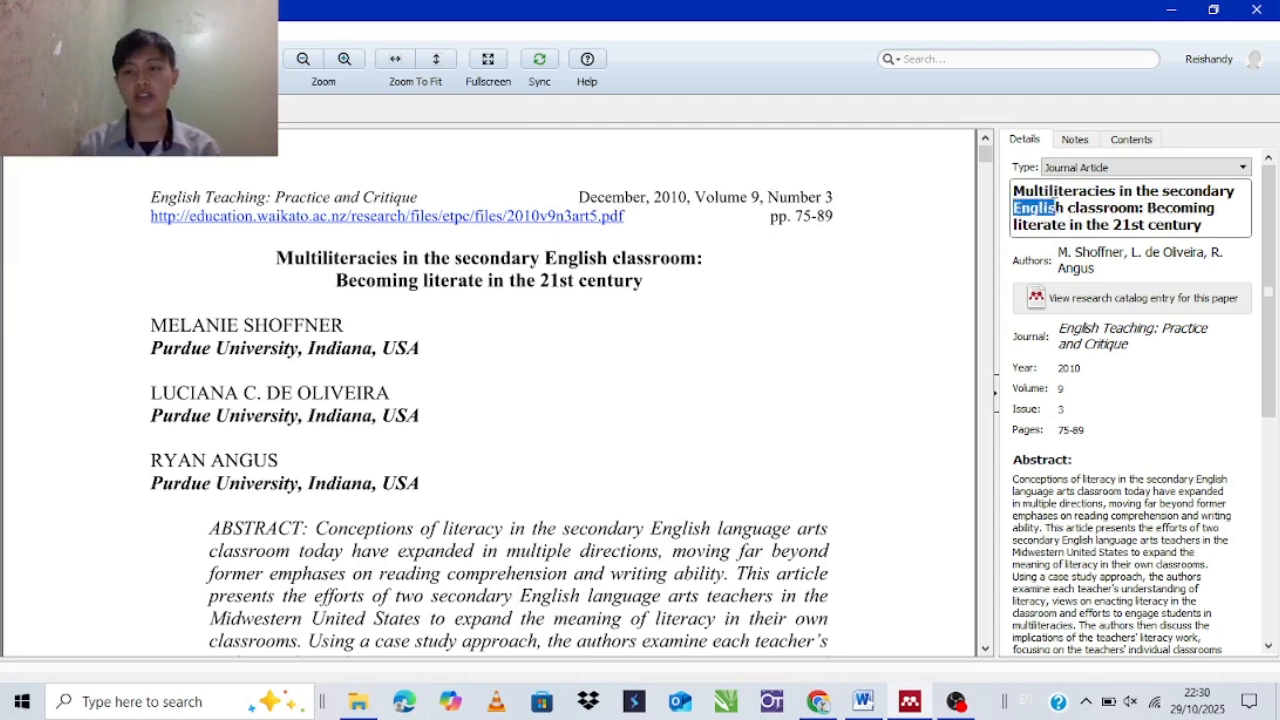
click(1019, 208)
drag(1018, 208, 1238, 224)
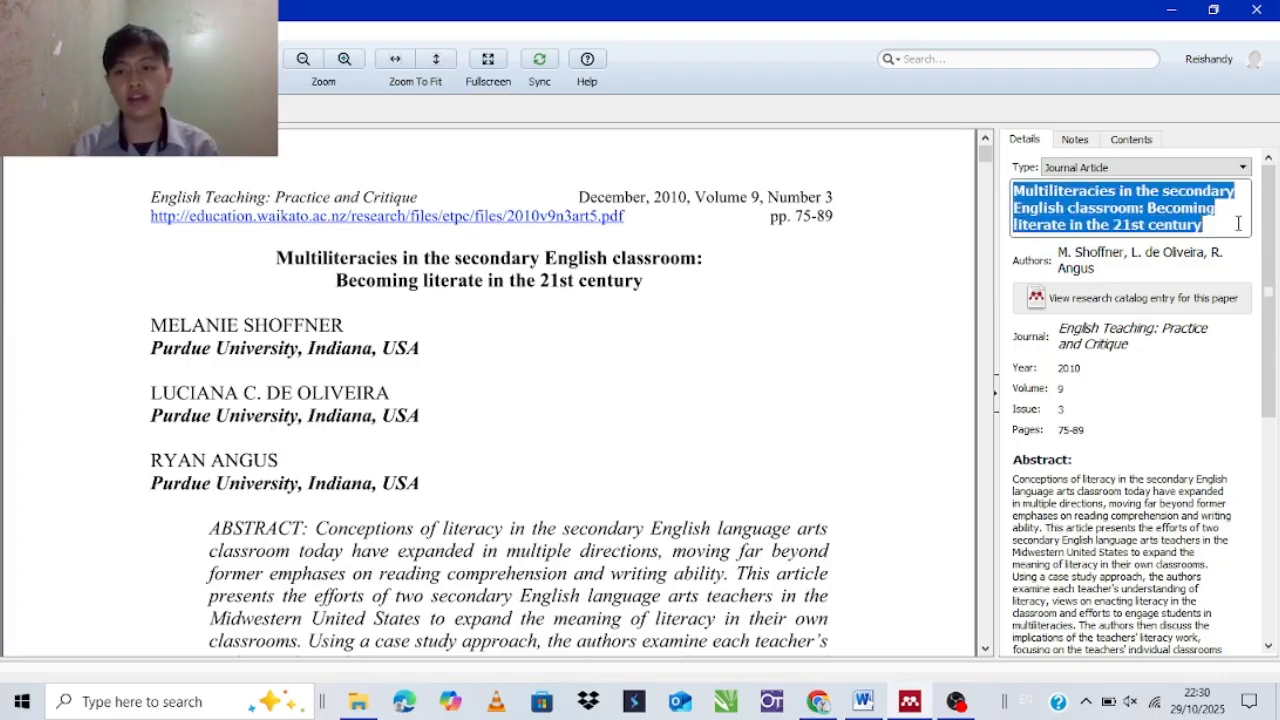
click(1205, 224)
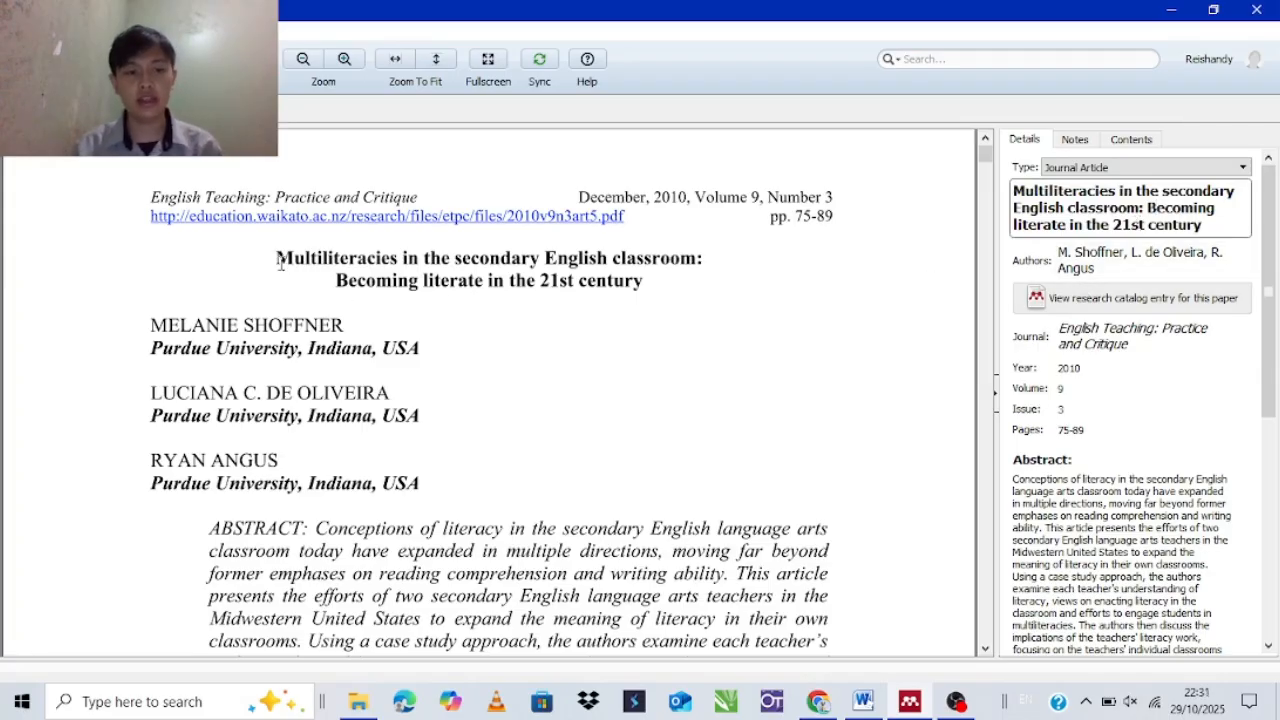
drag(281, 264, 645, 282)
click(722, 309)
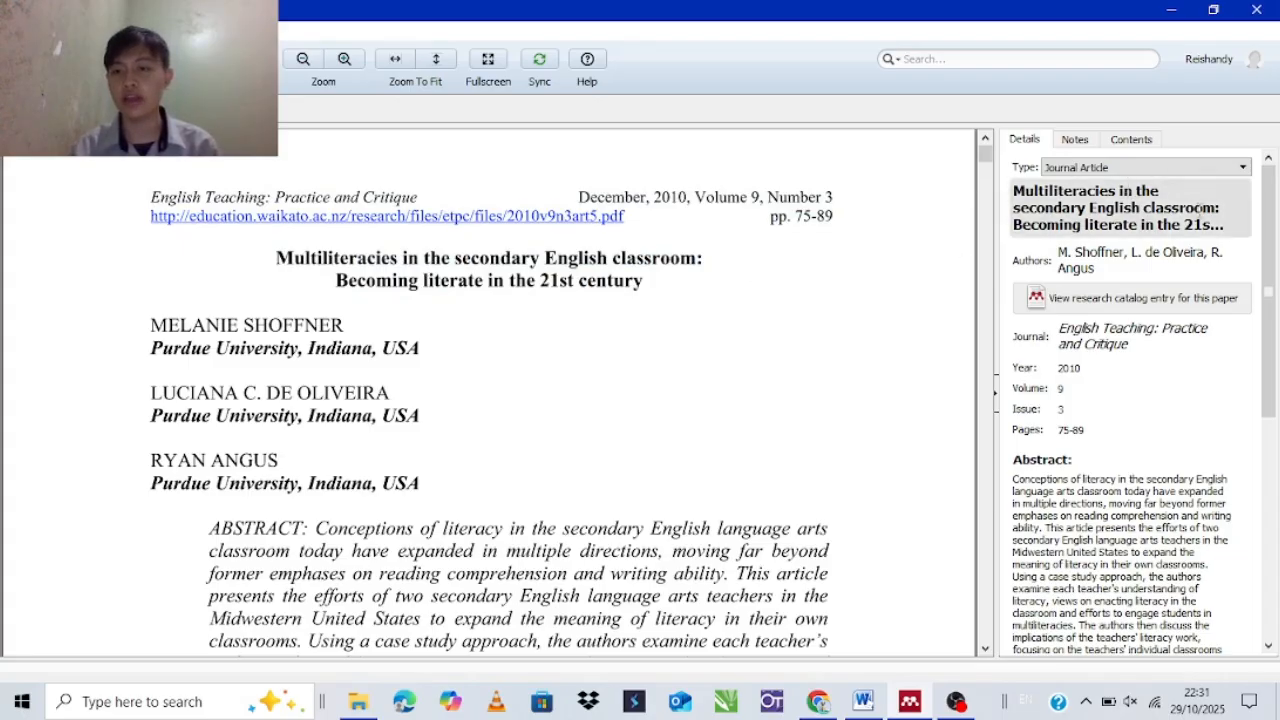
click(1198, 207)
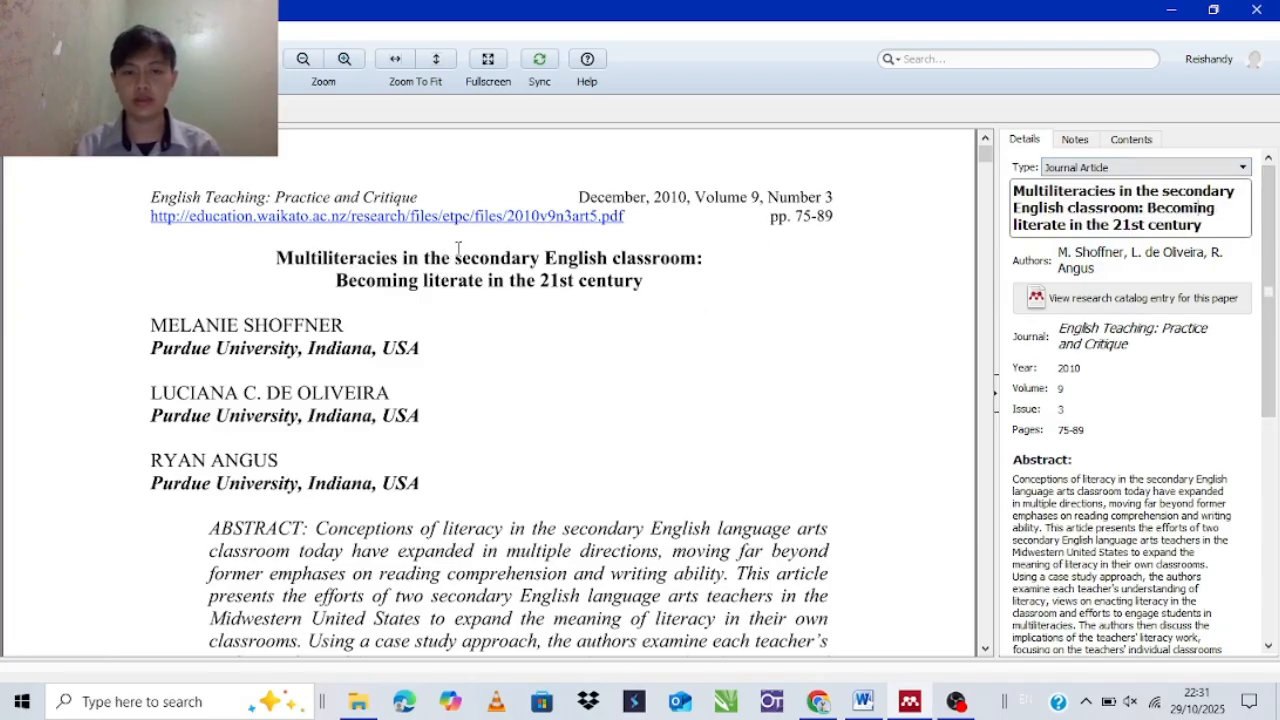
click(1005, 243)
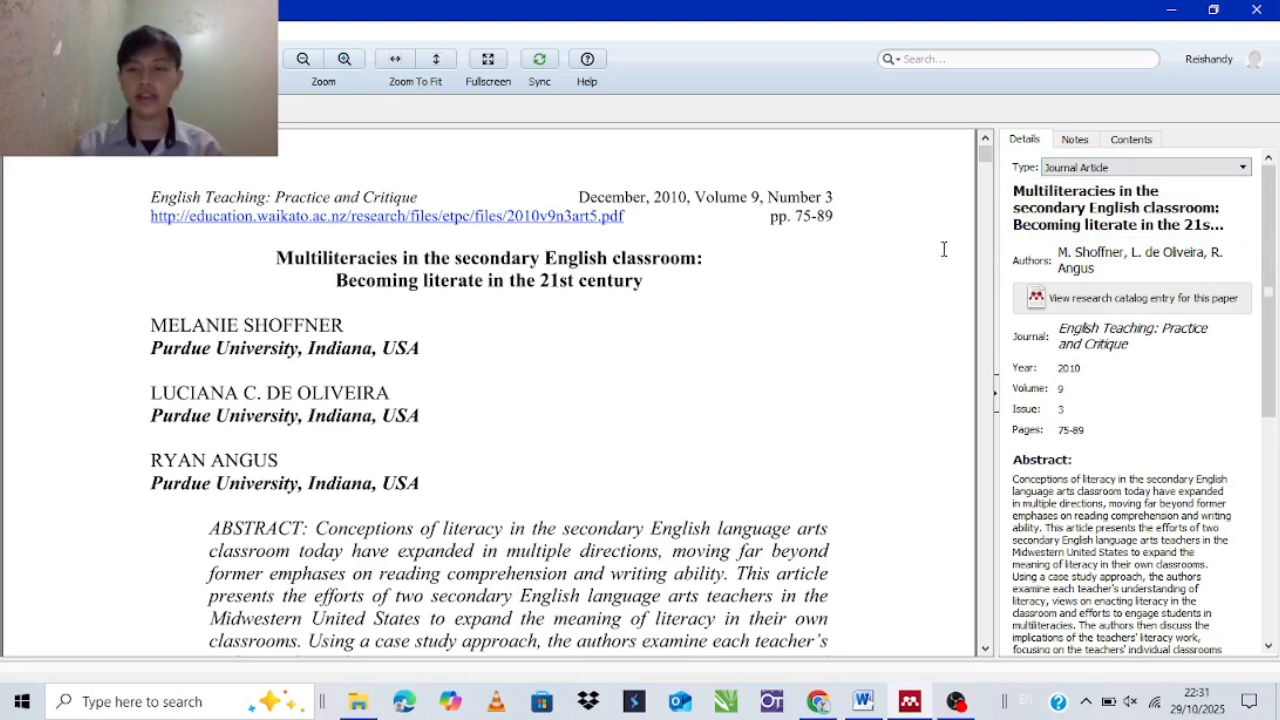
Check the article's authors, journal name, keywords and catalog IDs in its details against the opened PDF
click(1084, 263)
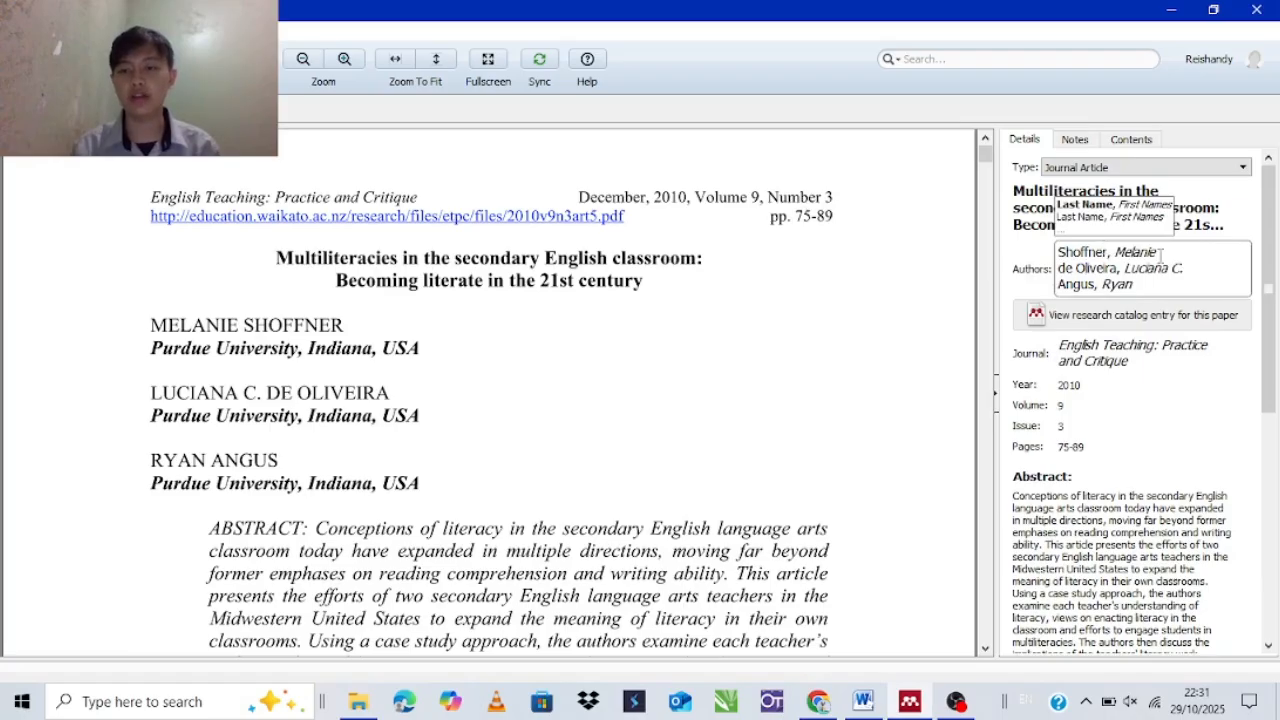
click(1200, 267)
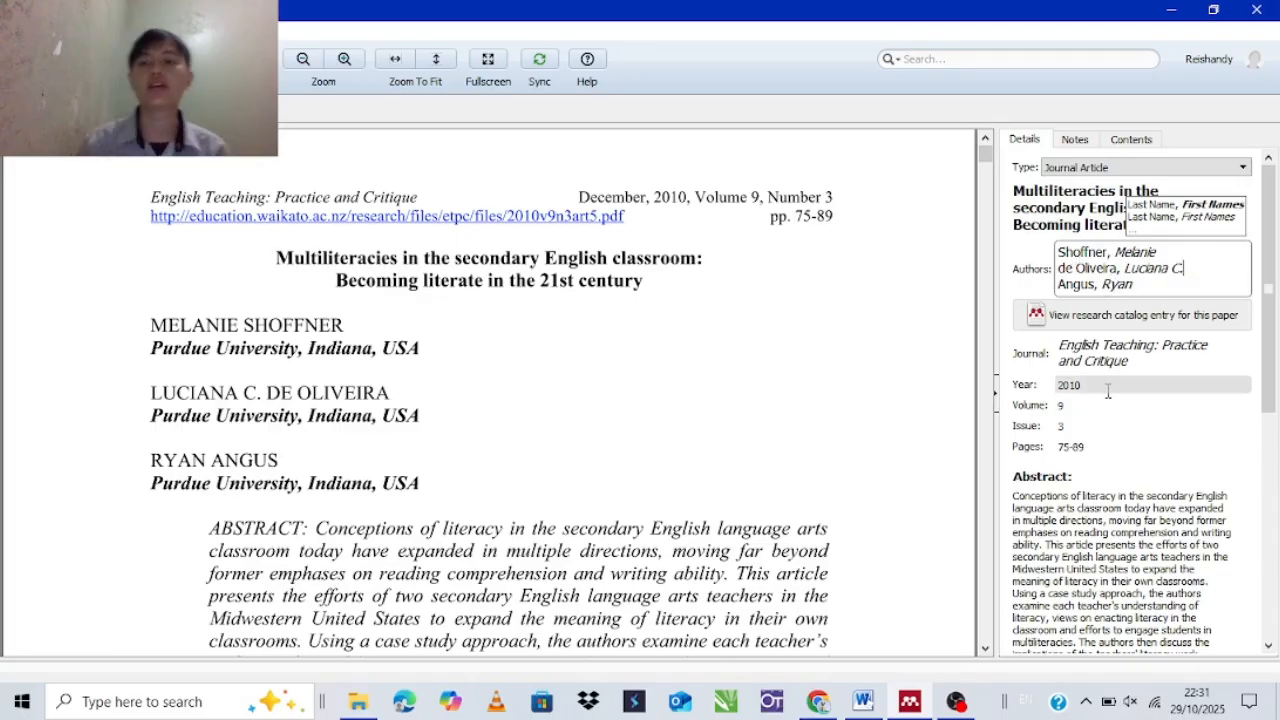
click(988, 306)
scroll(700, 316, up, 5)
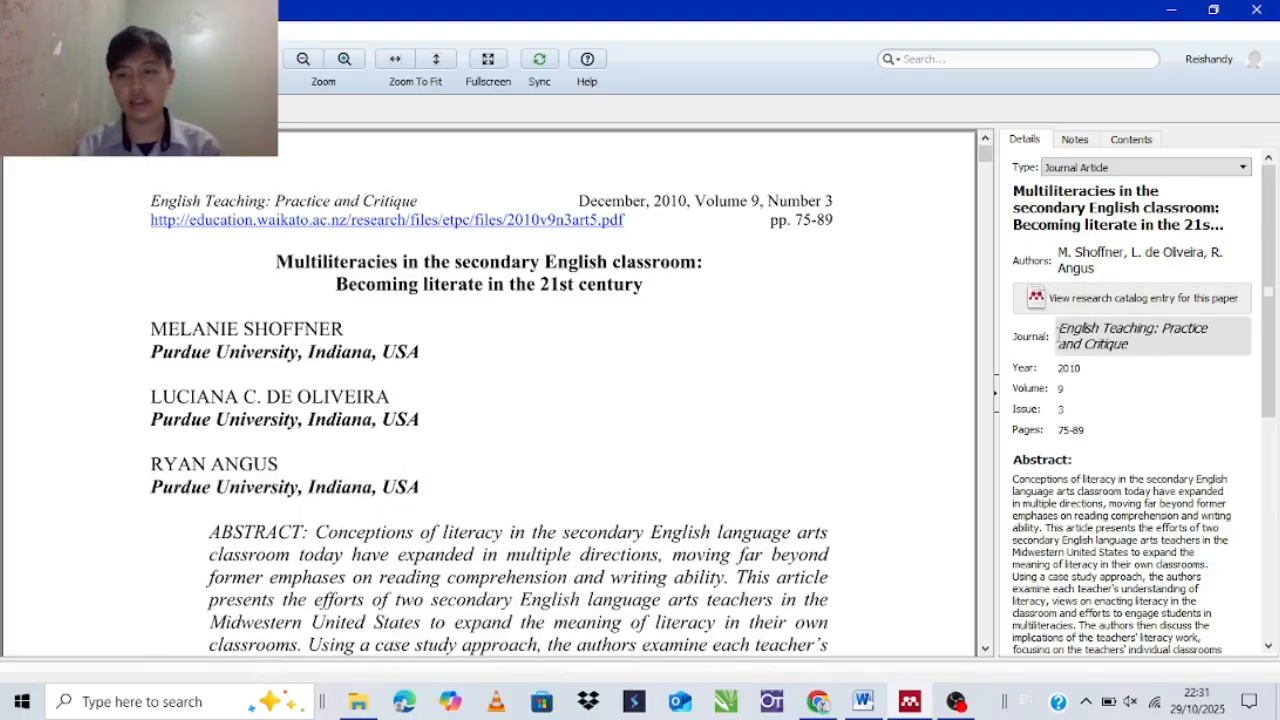
click(1087, 335)
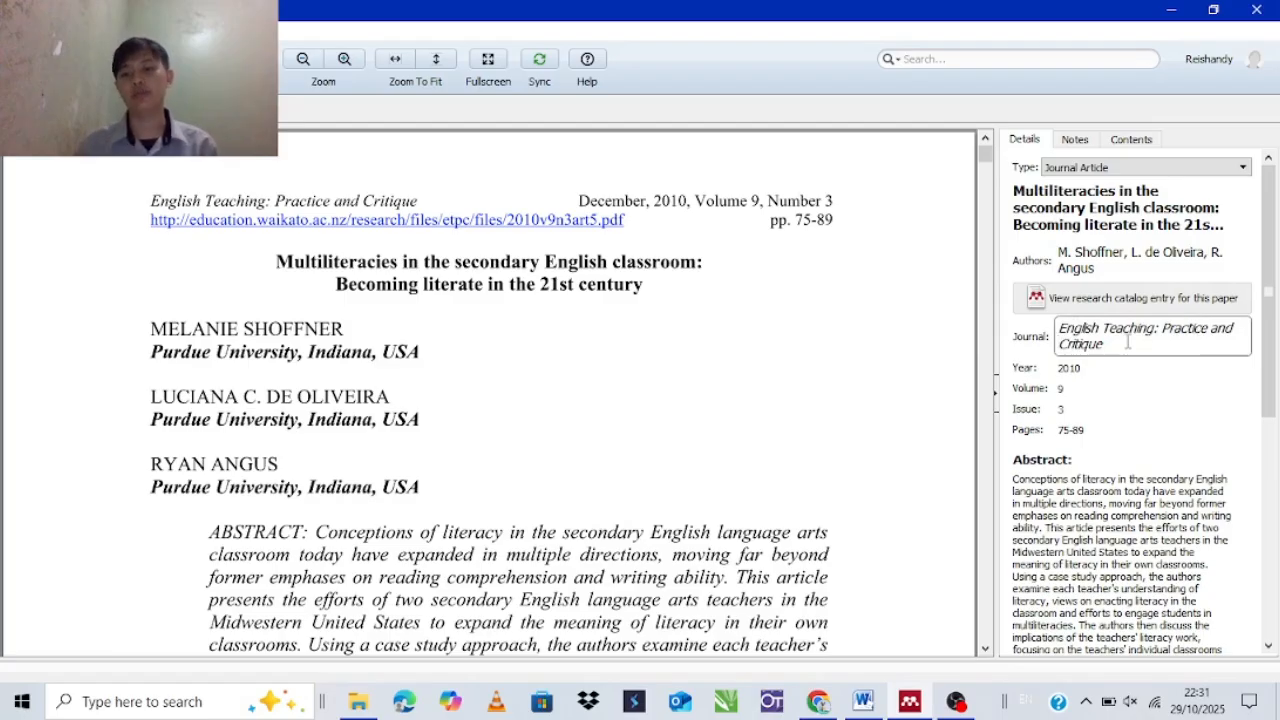
click(1040, 340)
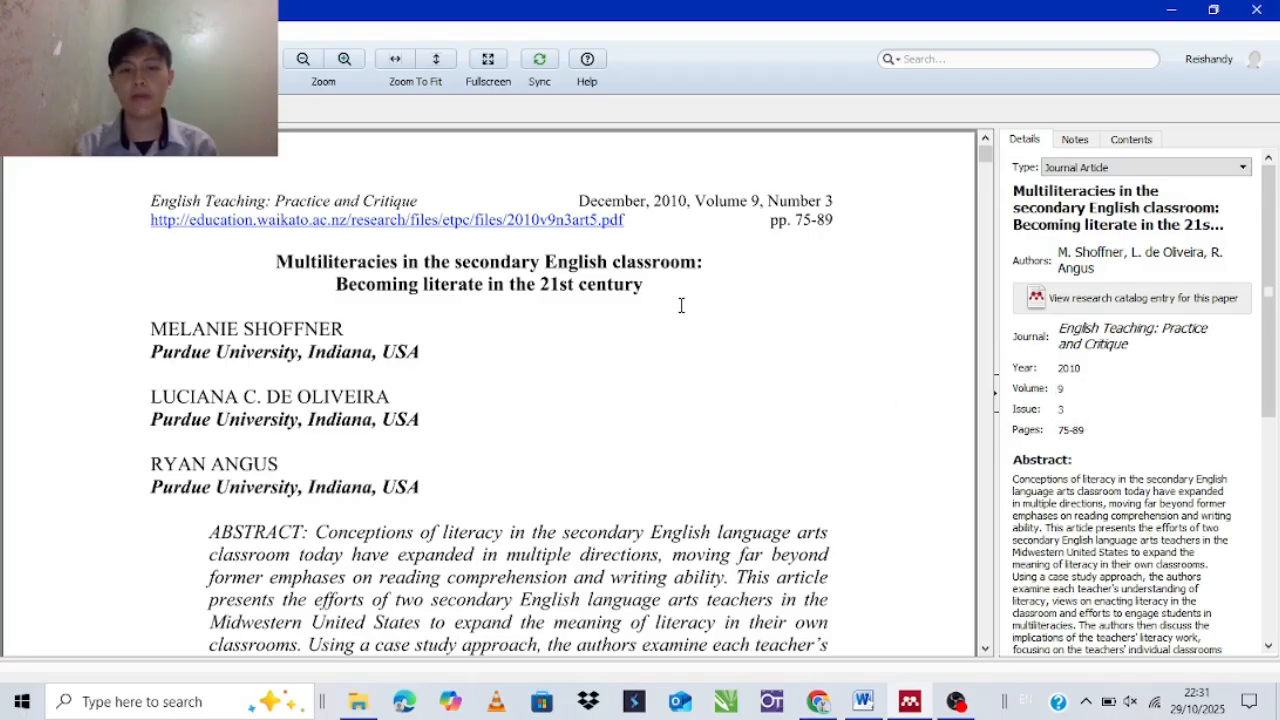
scroll(1203, 390, down, 3)
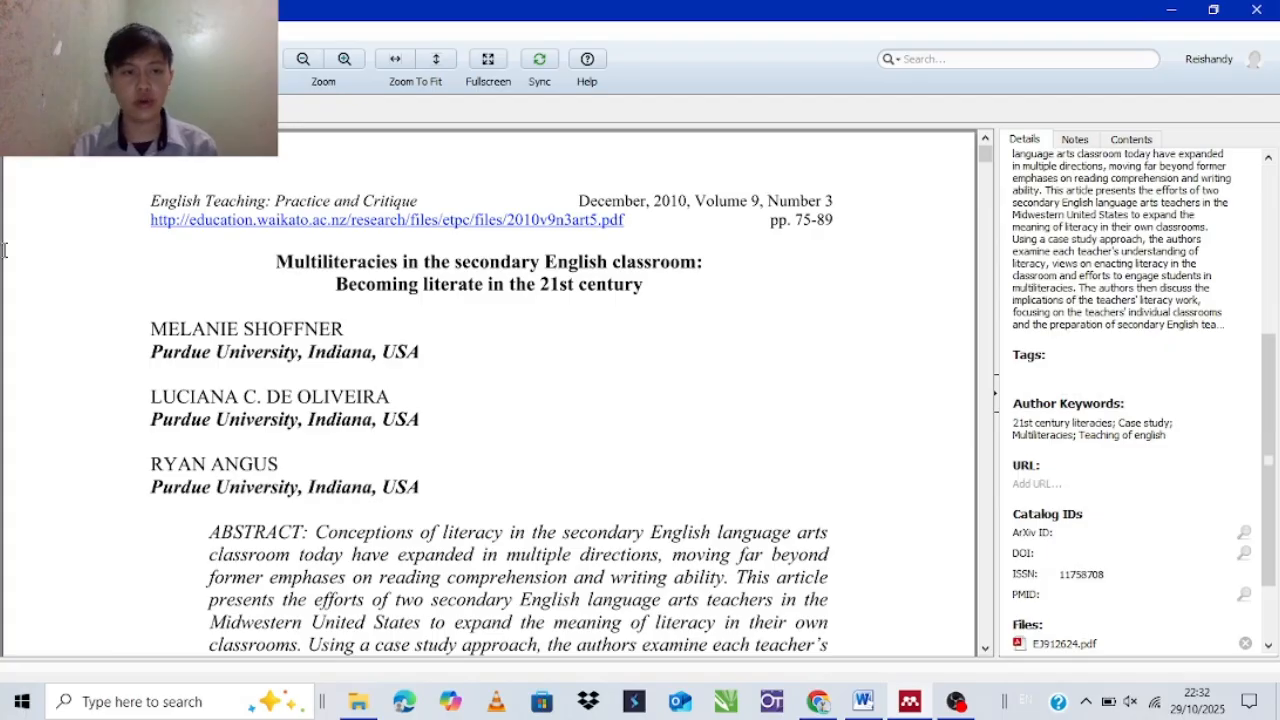
scroll(1176, 406, down, 2)
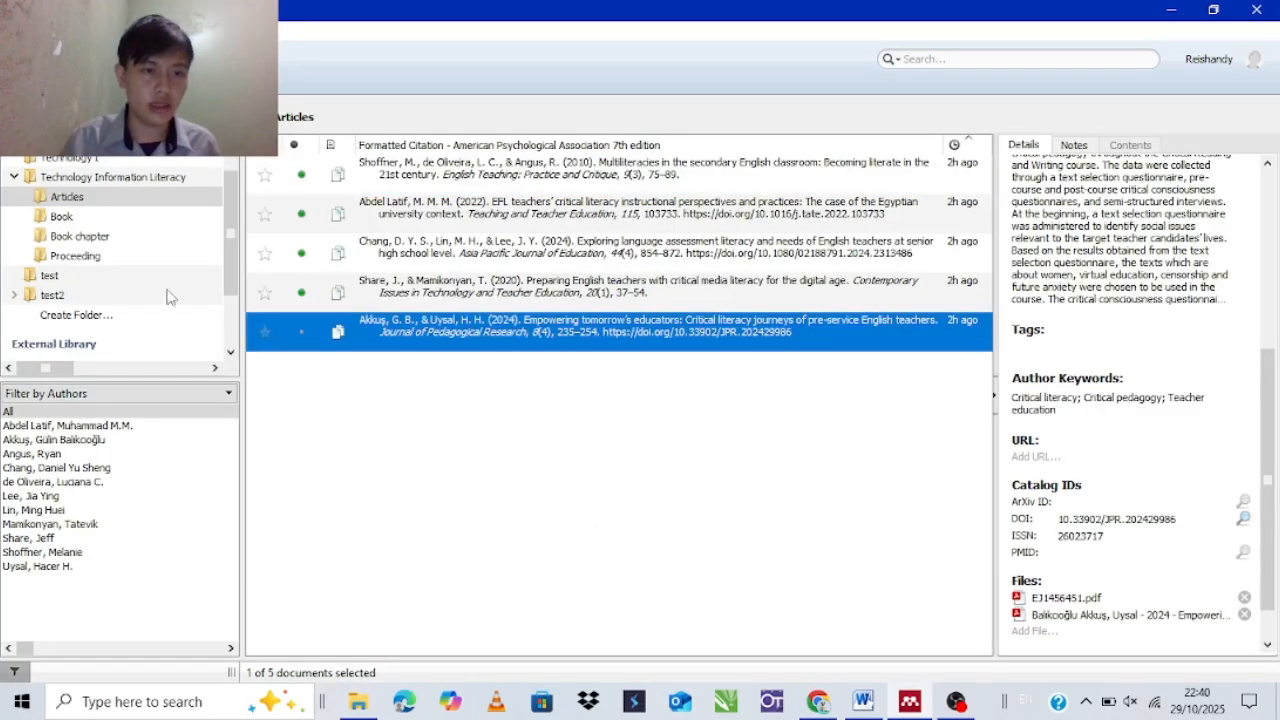
Open "English learners: Academic literacy, and thinking" from the Book subfolder and compare its type and title with the PDF's cover page
click(150, 216)
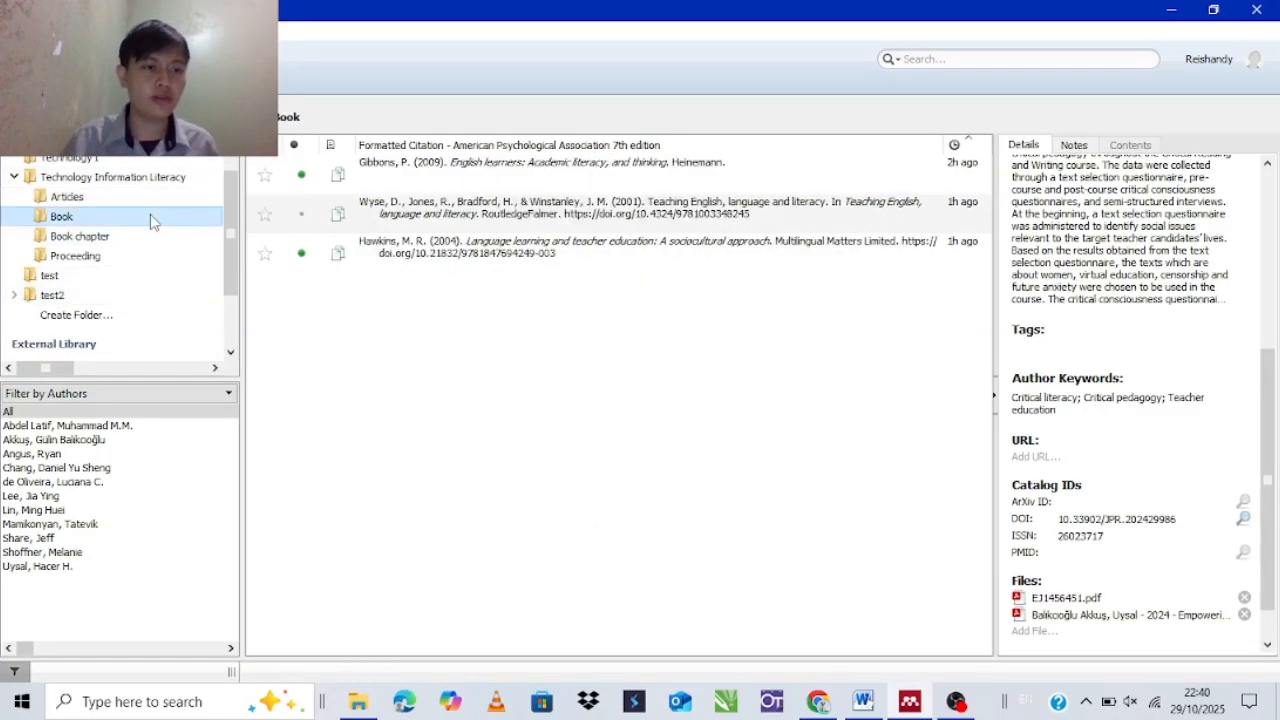
click(634, 186)
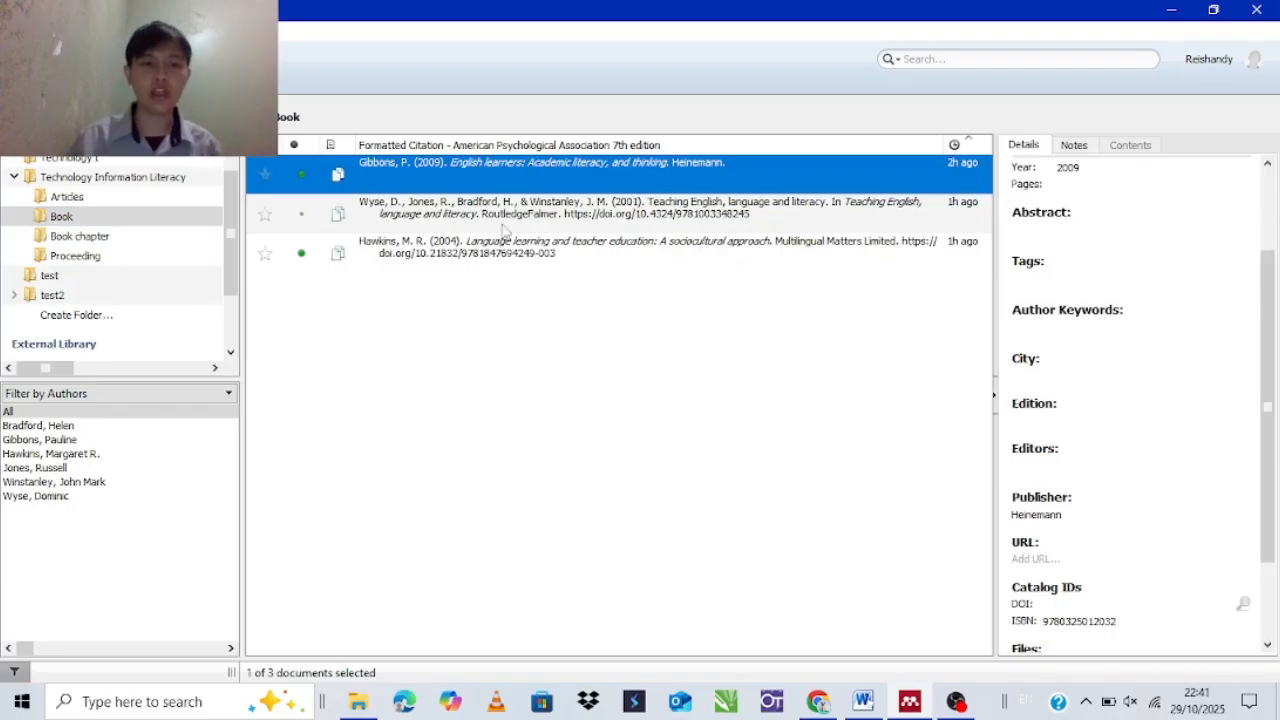
double_click(548, 168)
scroll(618, 316, up, 5)
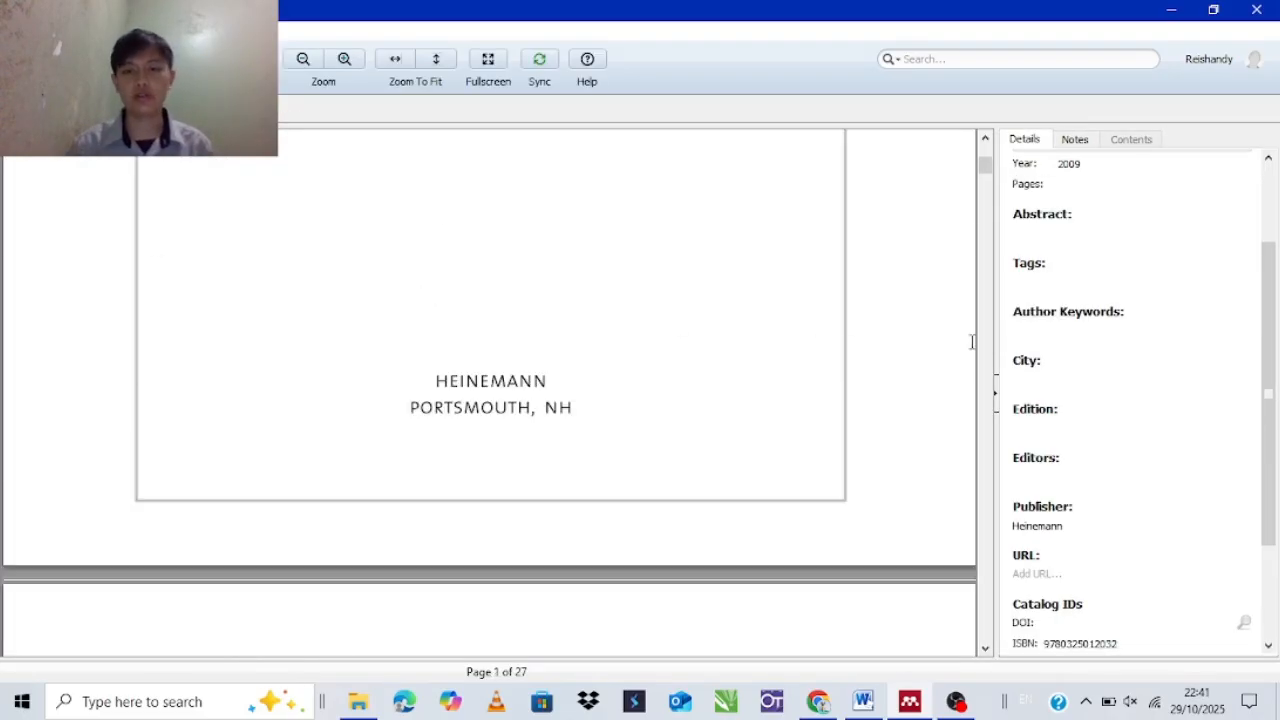
drag(990, 173, 946, 128)
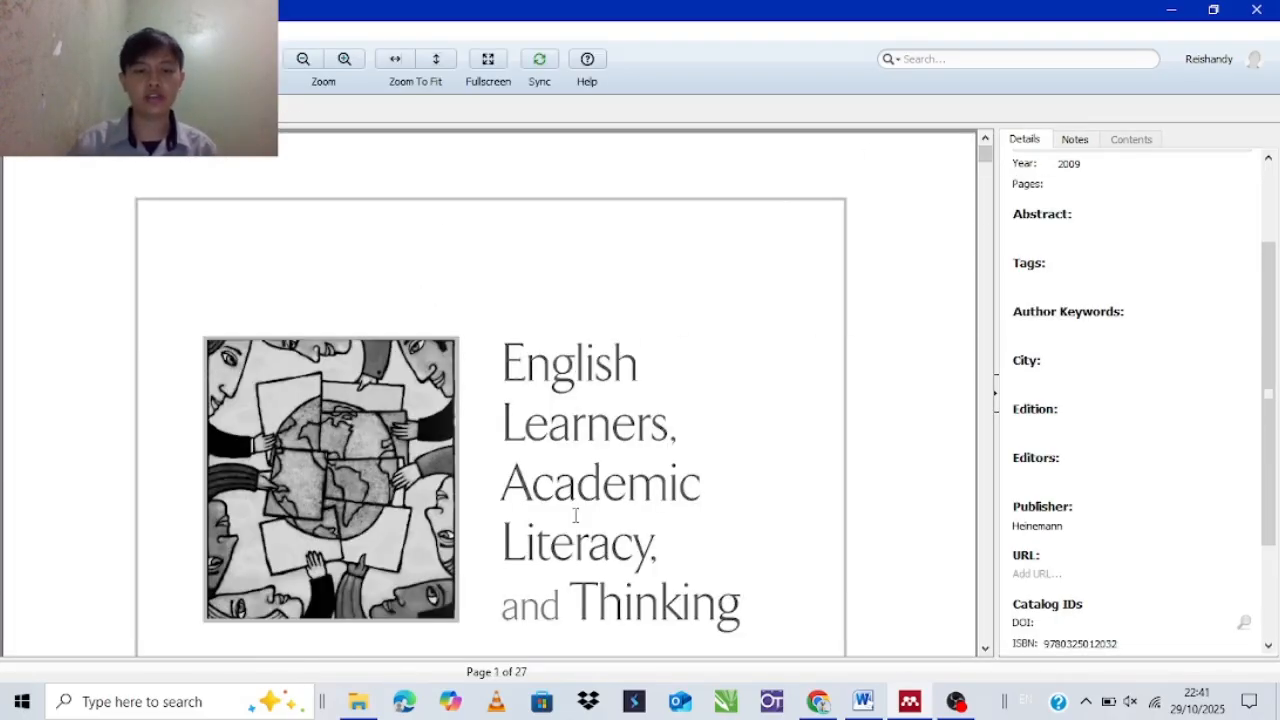
scroll(1134, 445, up, 2)
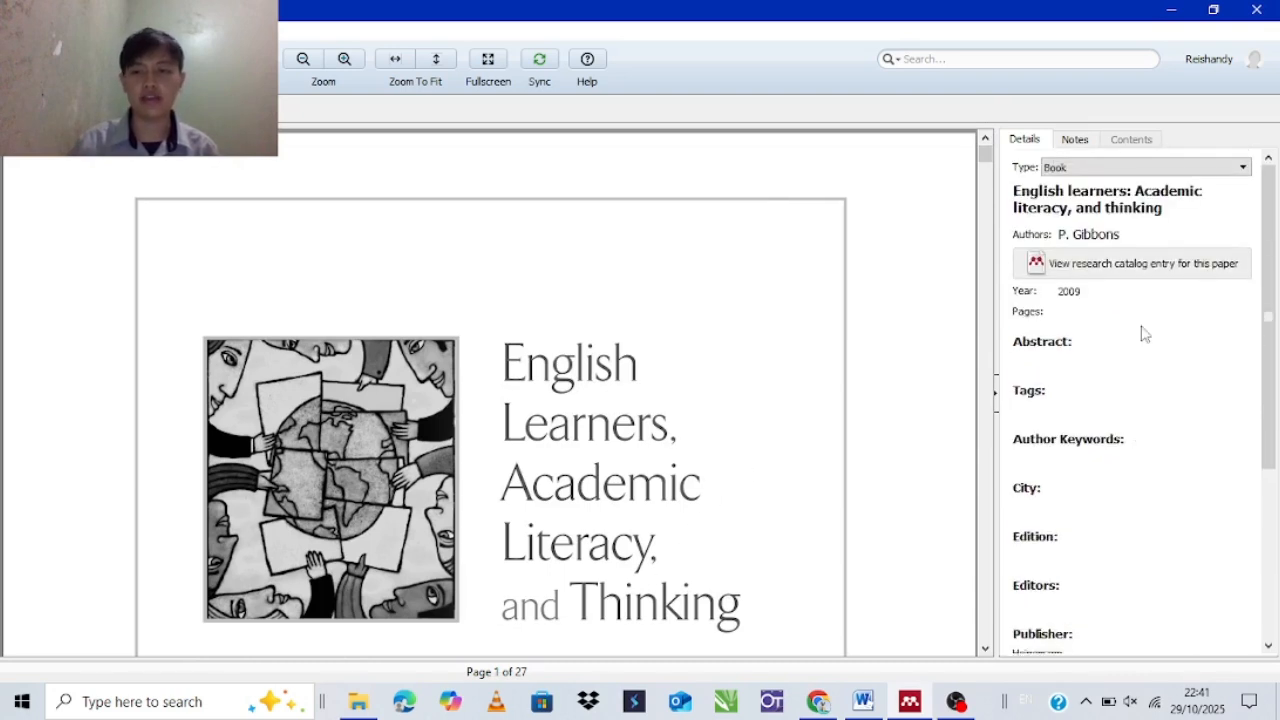
click(1097, 208)
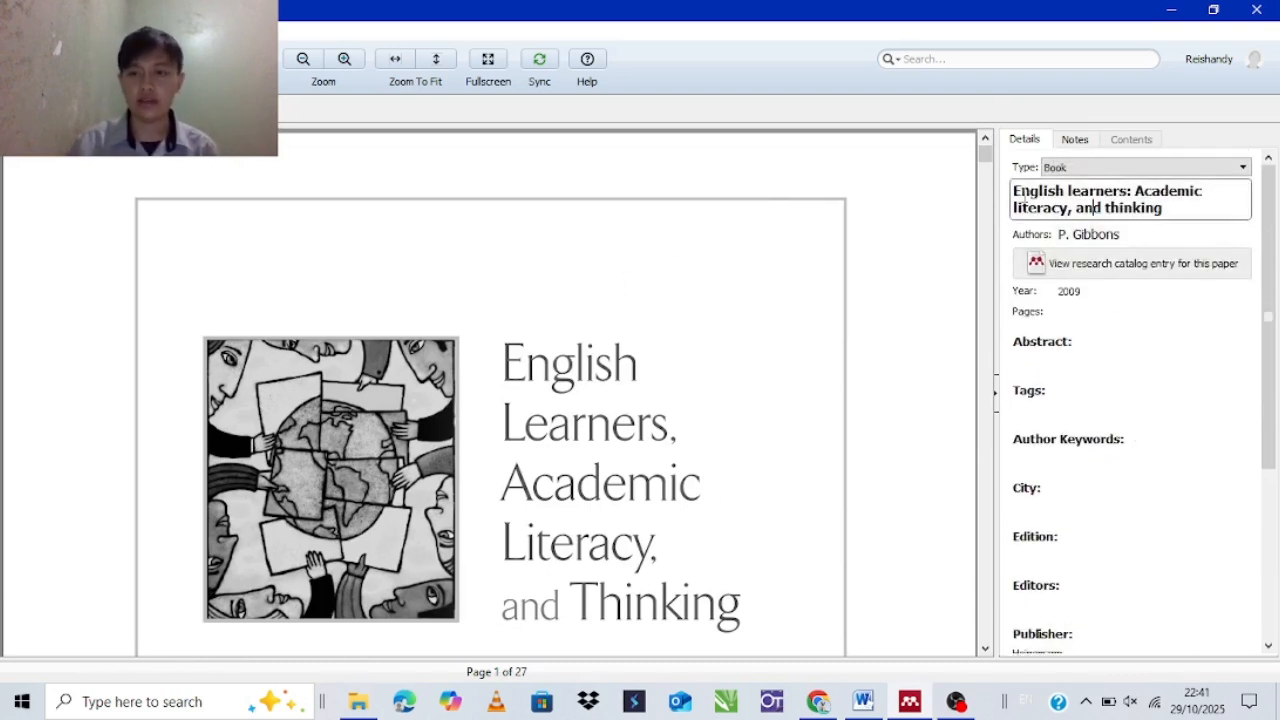
drag(1024, 196, 1182, 218)
click(1091, 210)
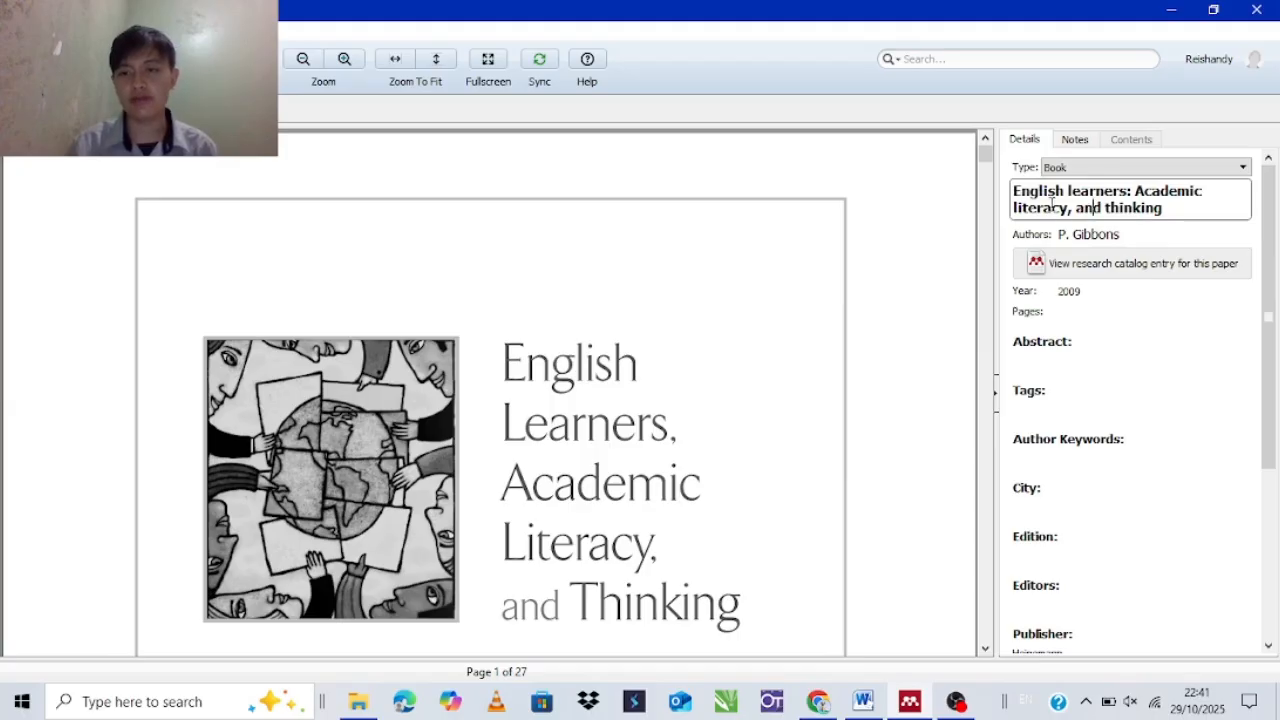
Try capitalizing the first letter of "literacy" in the book's title, and revert the edit
click(1018, 205)
key(BackSpace)
text(L)
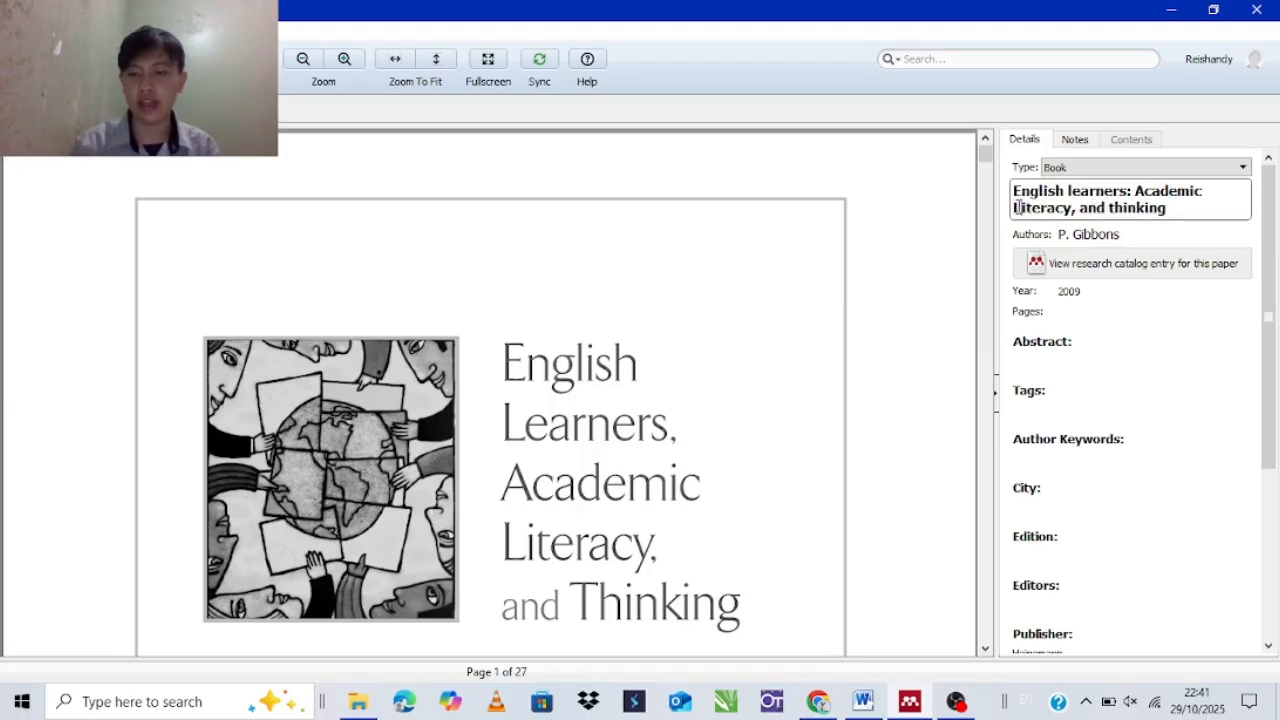
key(ctrl+z)
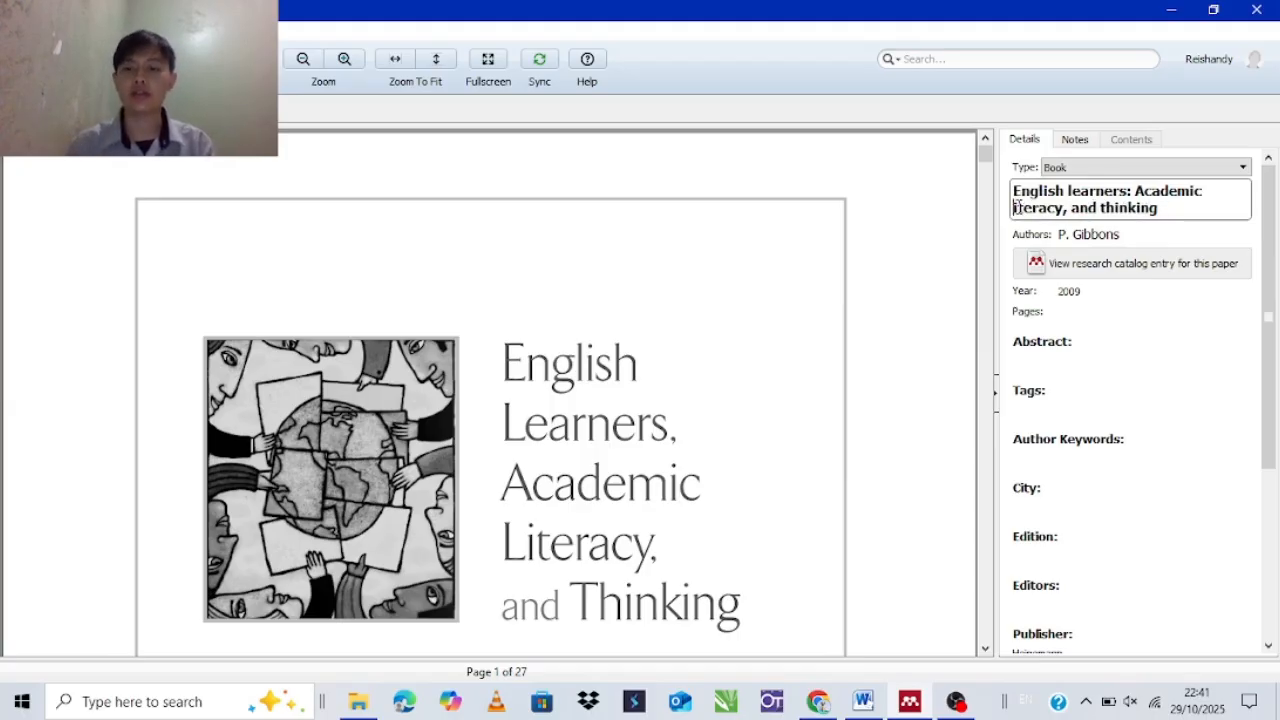
key(ctrl+z)
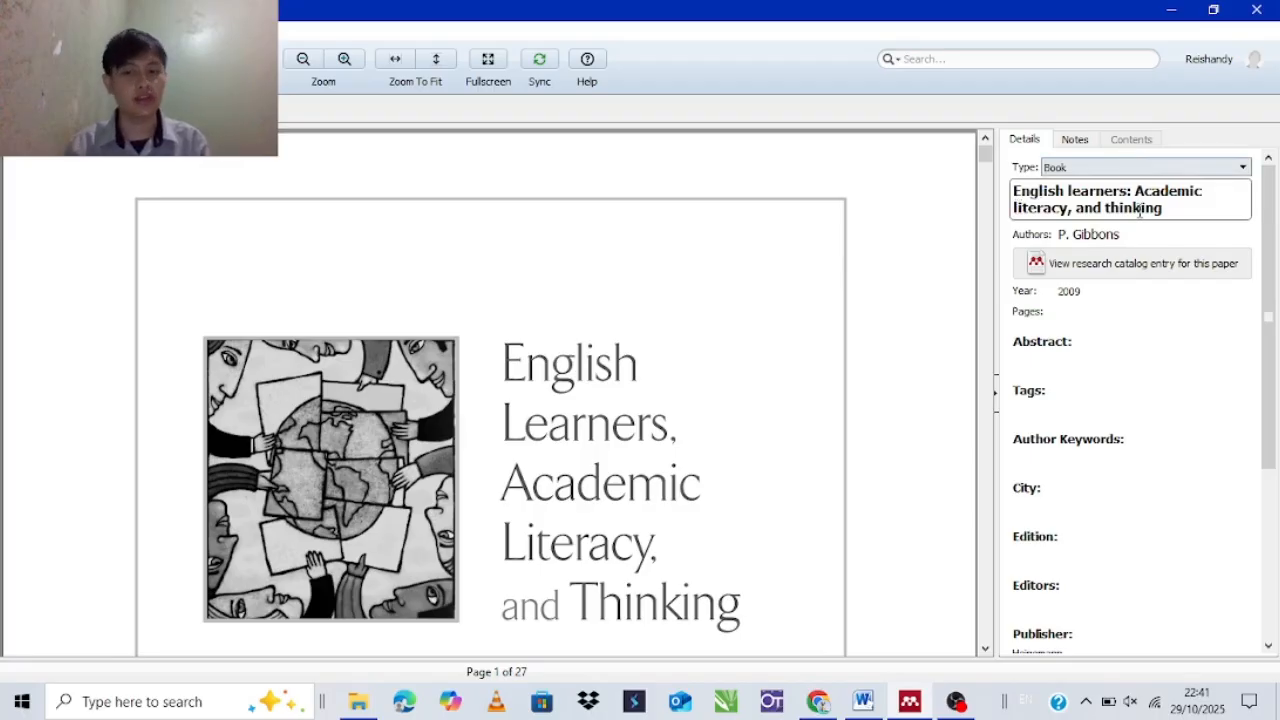
Review the book's title wording and check its author entry against the name on the PDF's title page
drag(1016, 187, 1203, 191)
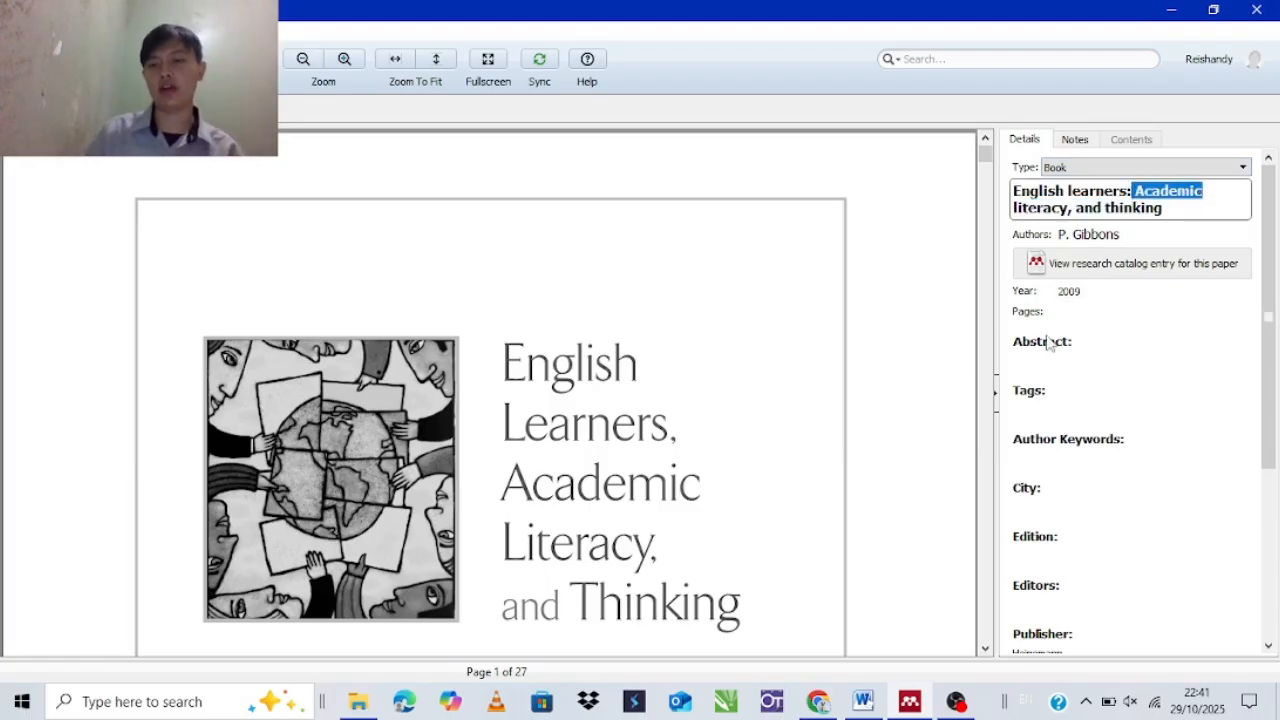
key(Tab)
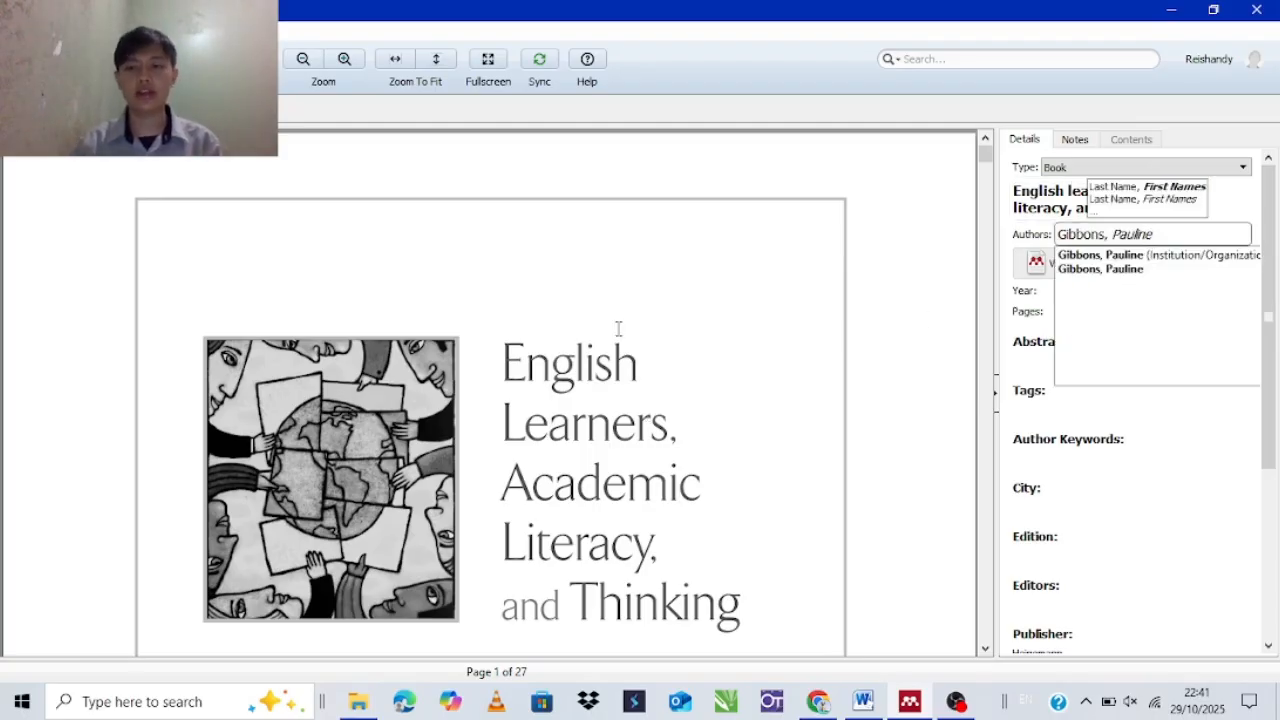
scroll(618, 336, down, 1)
scroll(618, 336, down, 10)
scroll(463, 168, up, 2)
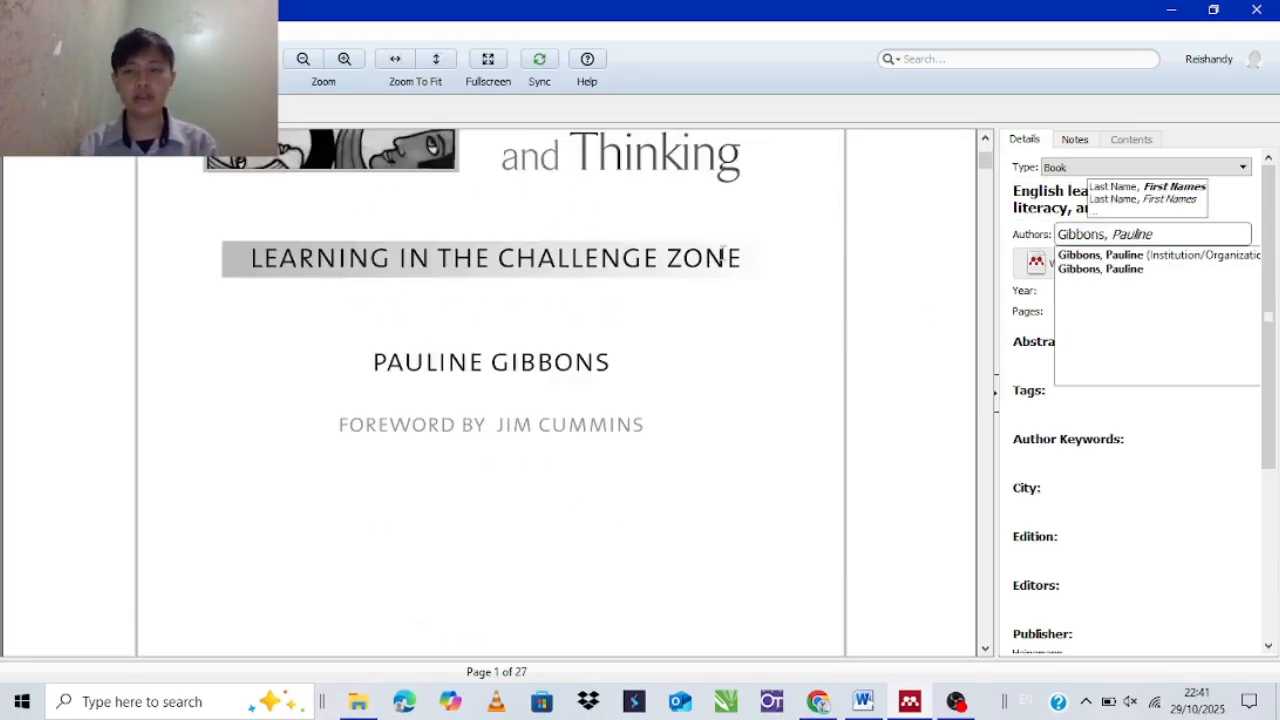
click(1015, 242)
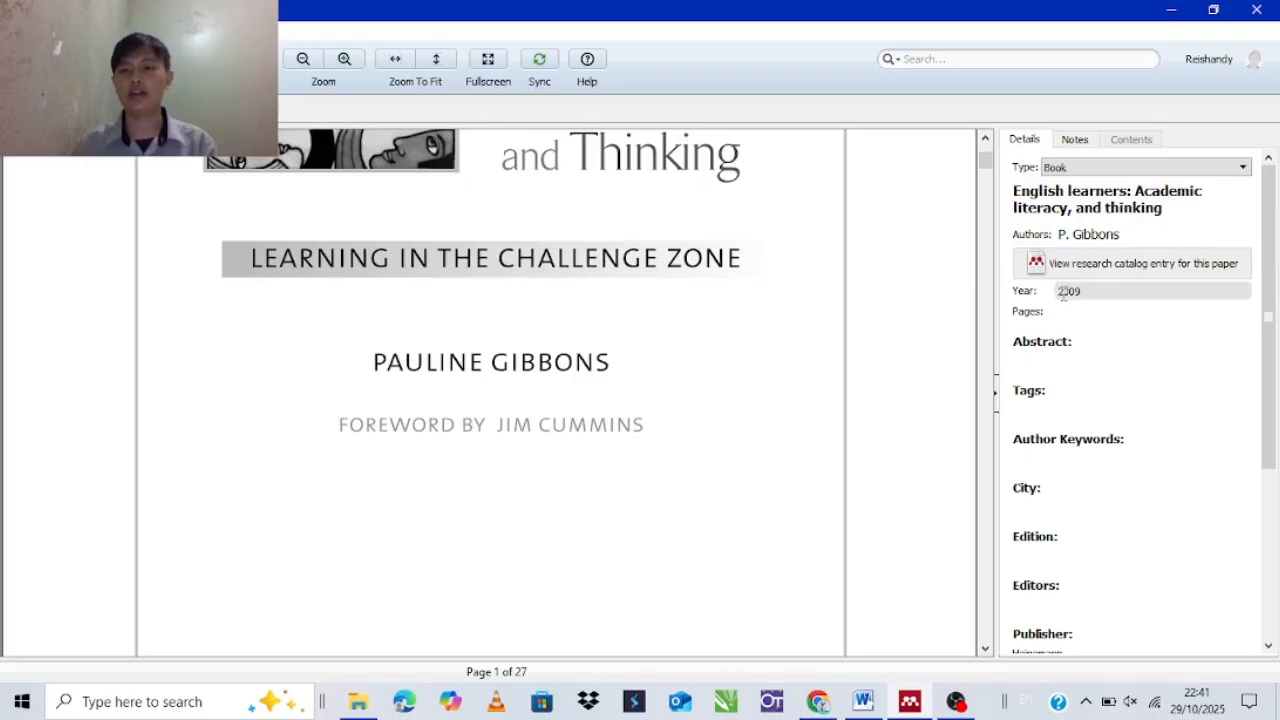
Check the book's year against the PDF's copyright page, and examine its pages, publisher and ISBN details
scroll(520, 352, up, 3)
click(1070, 291)
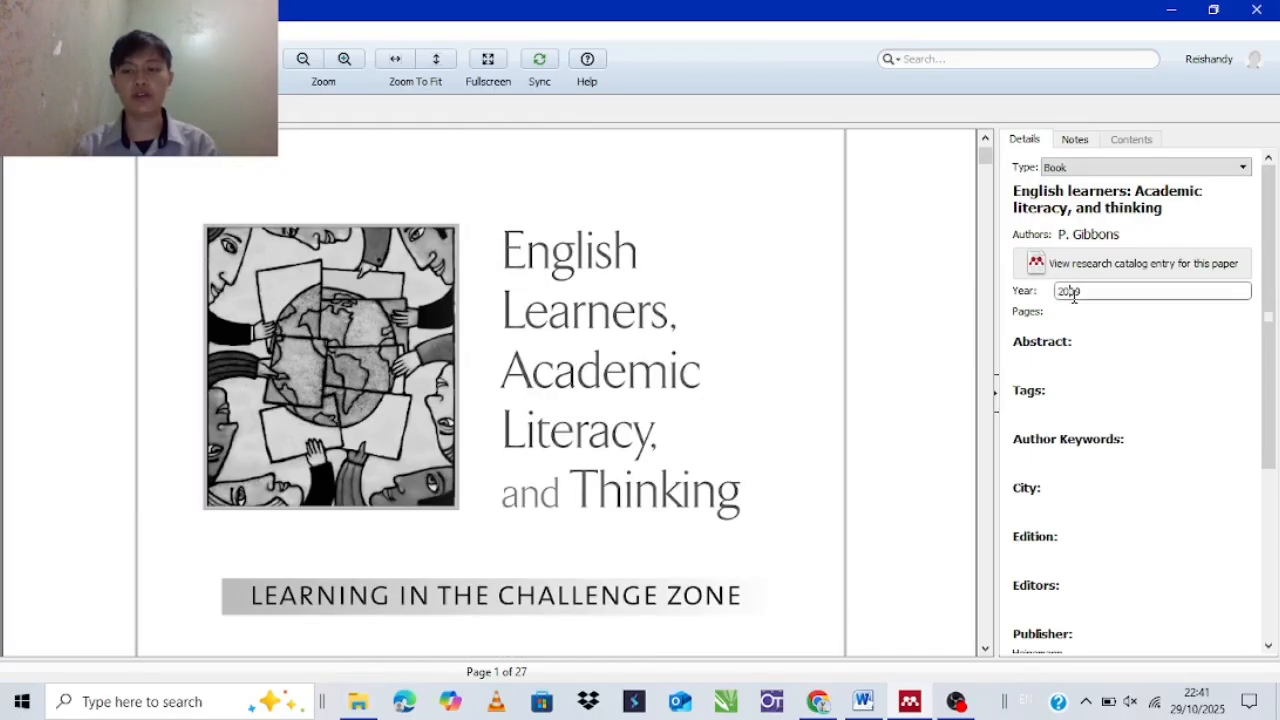
scroll(490, 352, down, 6)
mouse_move(167, 307)
mouse_down()
mouse_move(210, 305)
mouse_move(207, 320)
mouse_move(863, 305)
mouse_move(1133, 283)
mouse_up()
click(1100, 296)
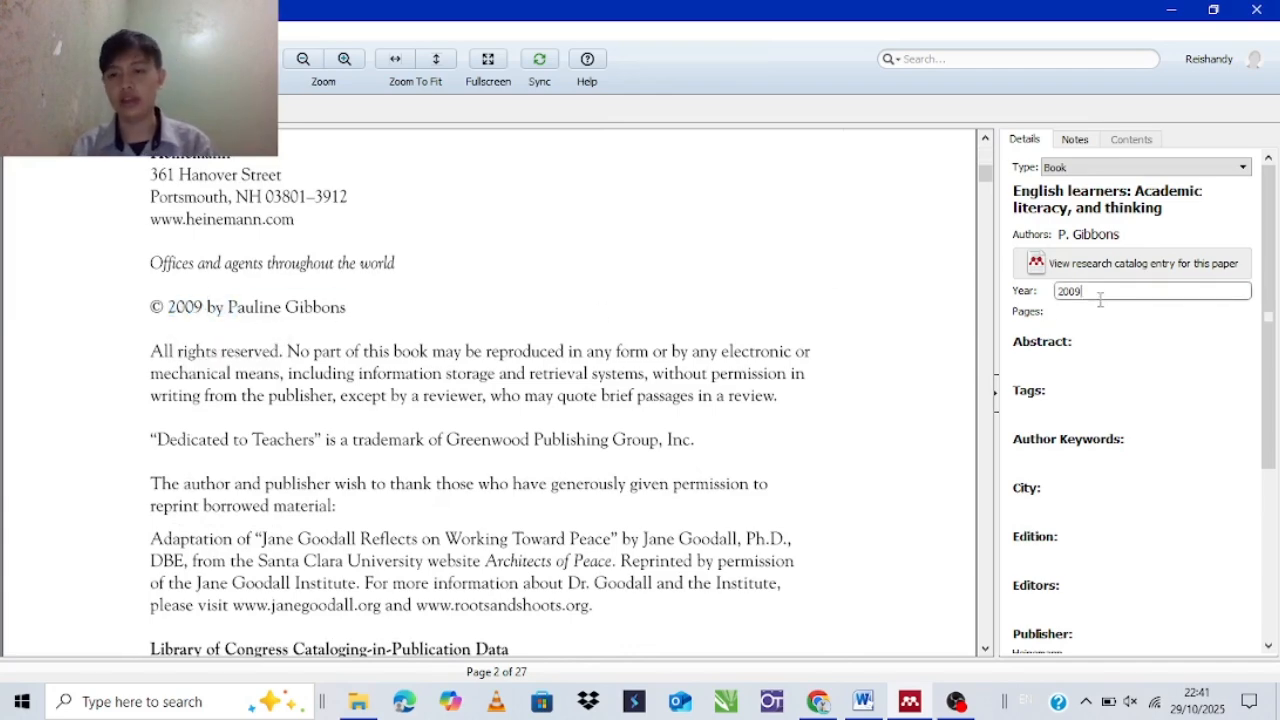
scroll(423, 334, down, 5)
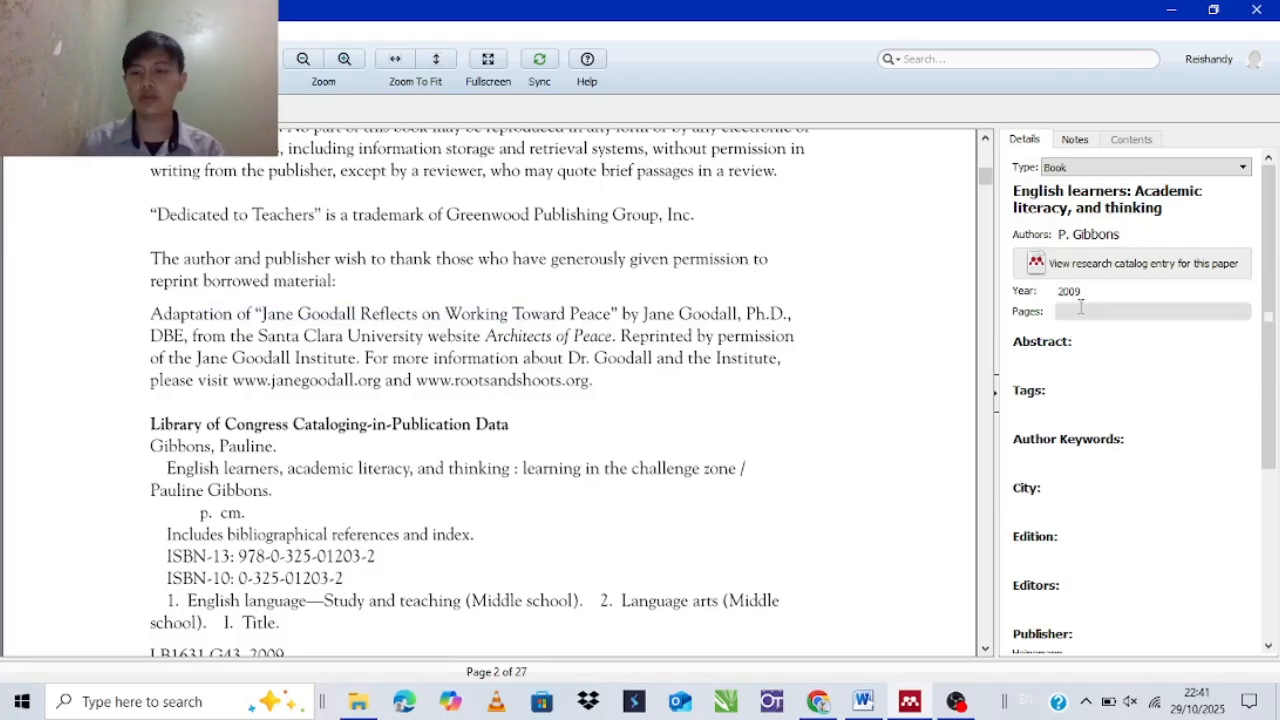
click(1080, 307)
scroll(1034, 323, down, 3)
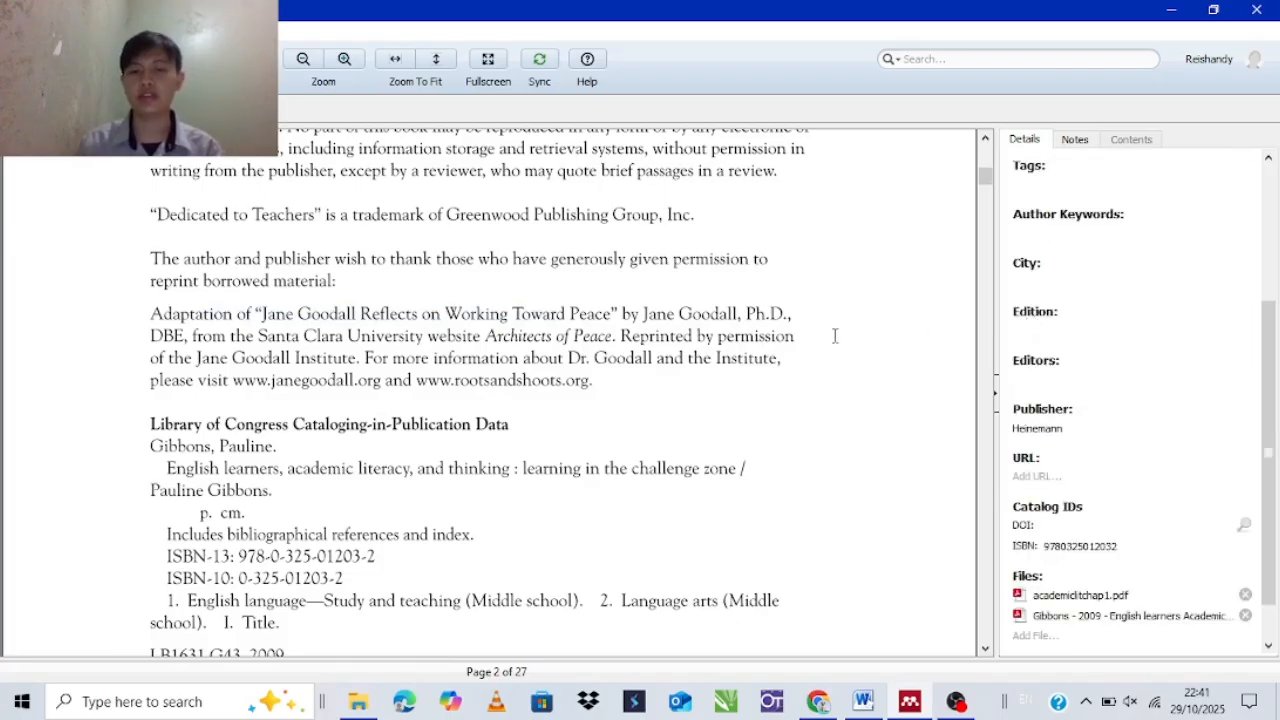
Compare the book's city, publisher and ISBN fields with the publication details on the PDF's copyright page
scroll(834, 336, up, 7)
scroll(1091, 346, up, 3)
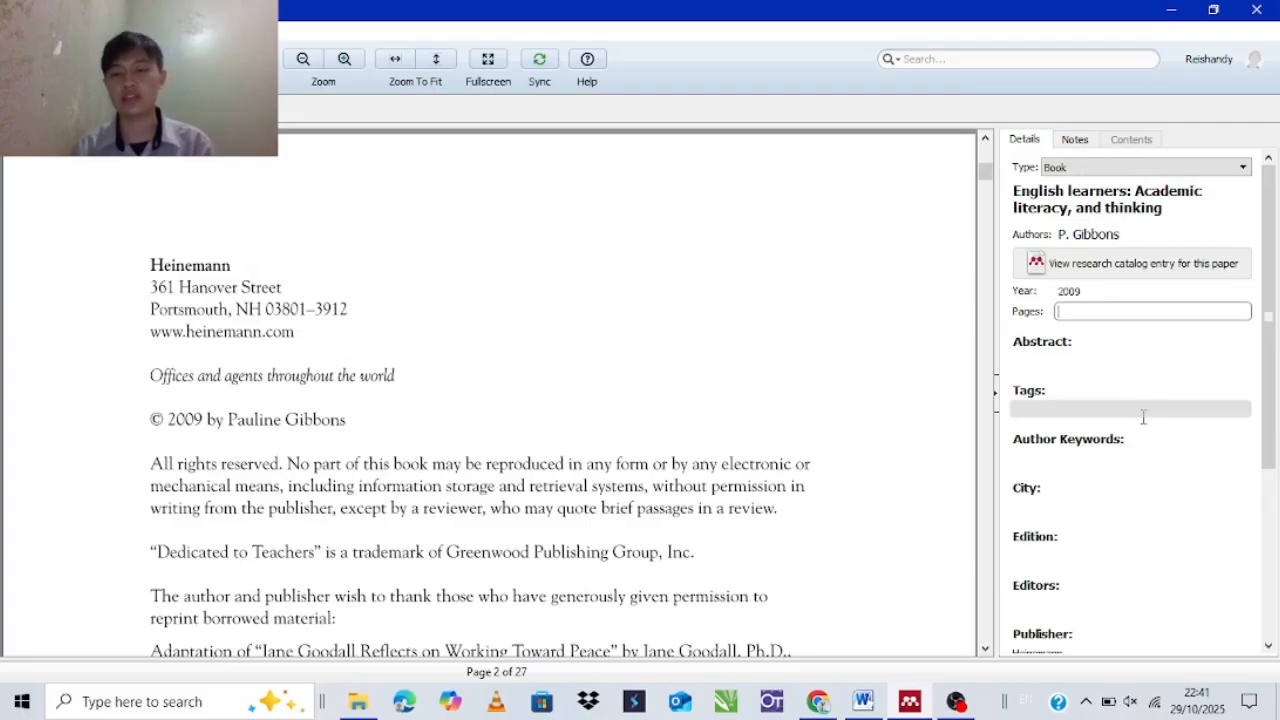
scroll(1126, 443, down, 4)
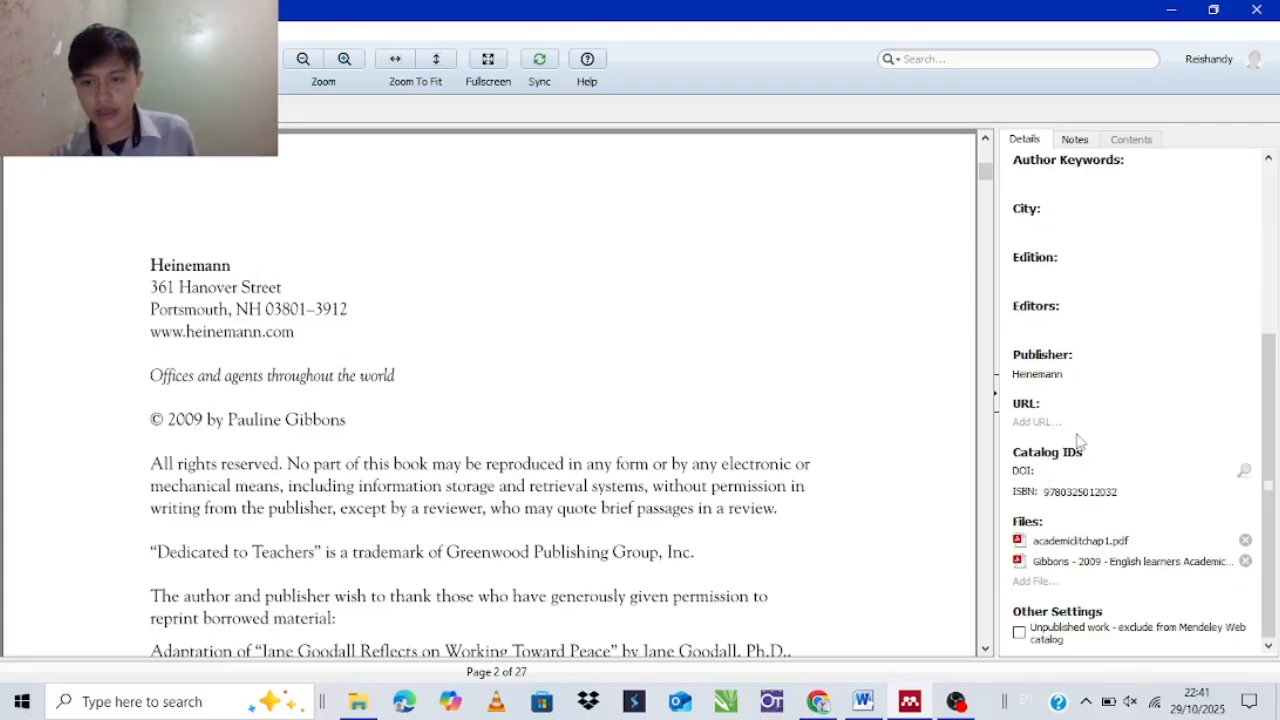
scroll(1105, 468, up, 3)
drag(205, 309, 722, 484)
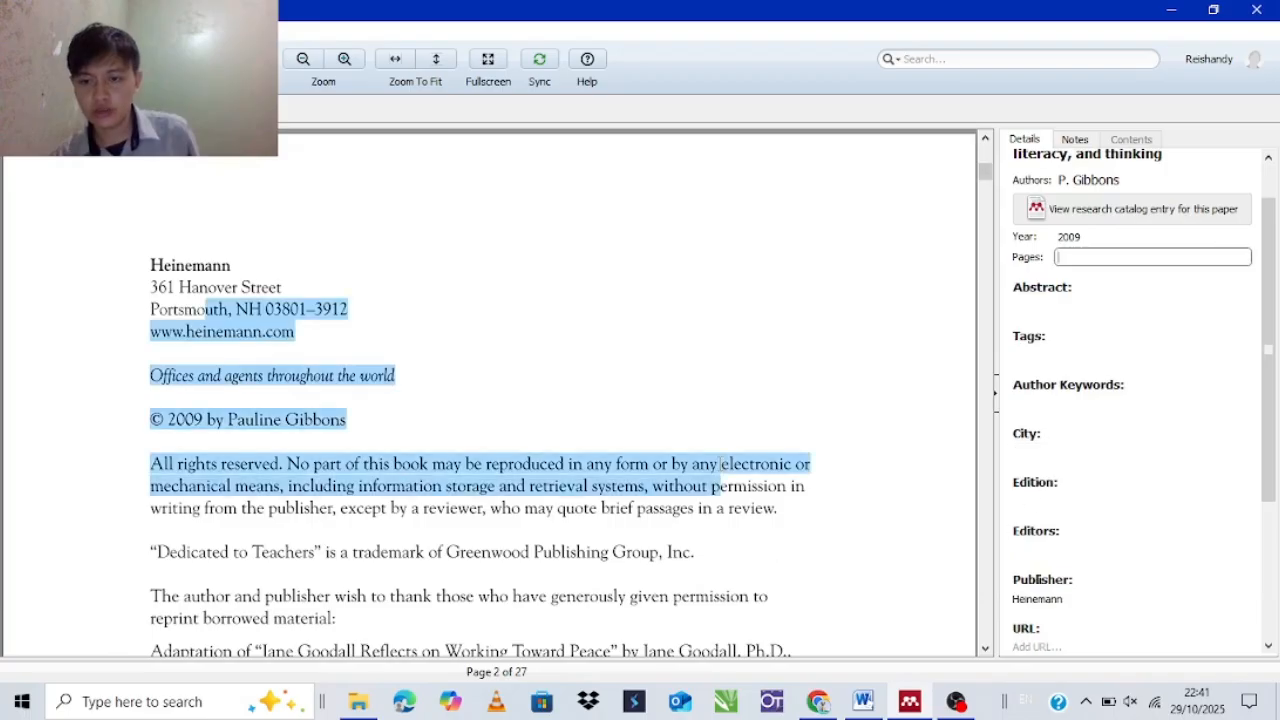
scroll(721, 464, down, 3)
scroll(720, 464, up, 6)
scroll(720, 463, up, 3)
scroll(720, 463, down, 2)
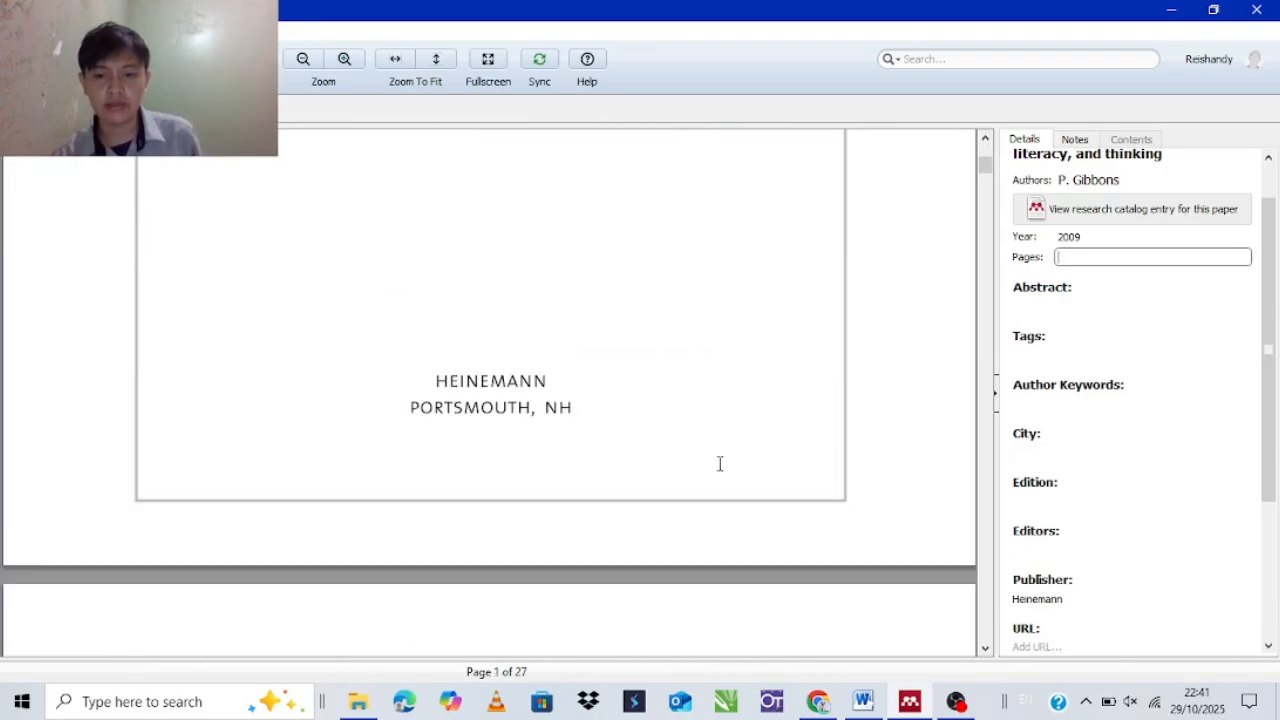
Check the book's publisher entry against the imprint on the PDF's copyright and title pages
scroll(417, 394, down, 5)
drag(198, 328, 264, 517)
click(337, 403)
scroll(320, 405, up, 2)
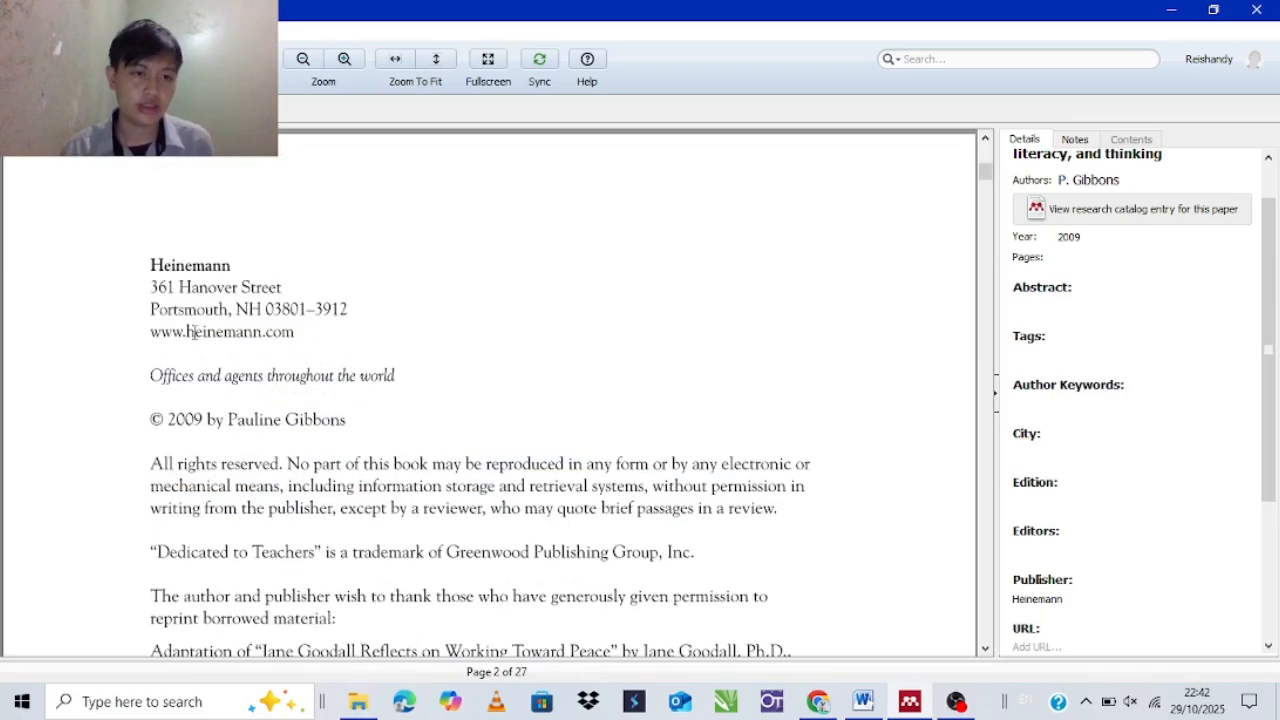
scroll(300, 310, up, 4)
scroll(1092, 430, down, 1)
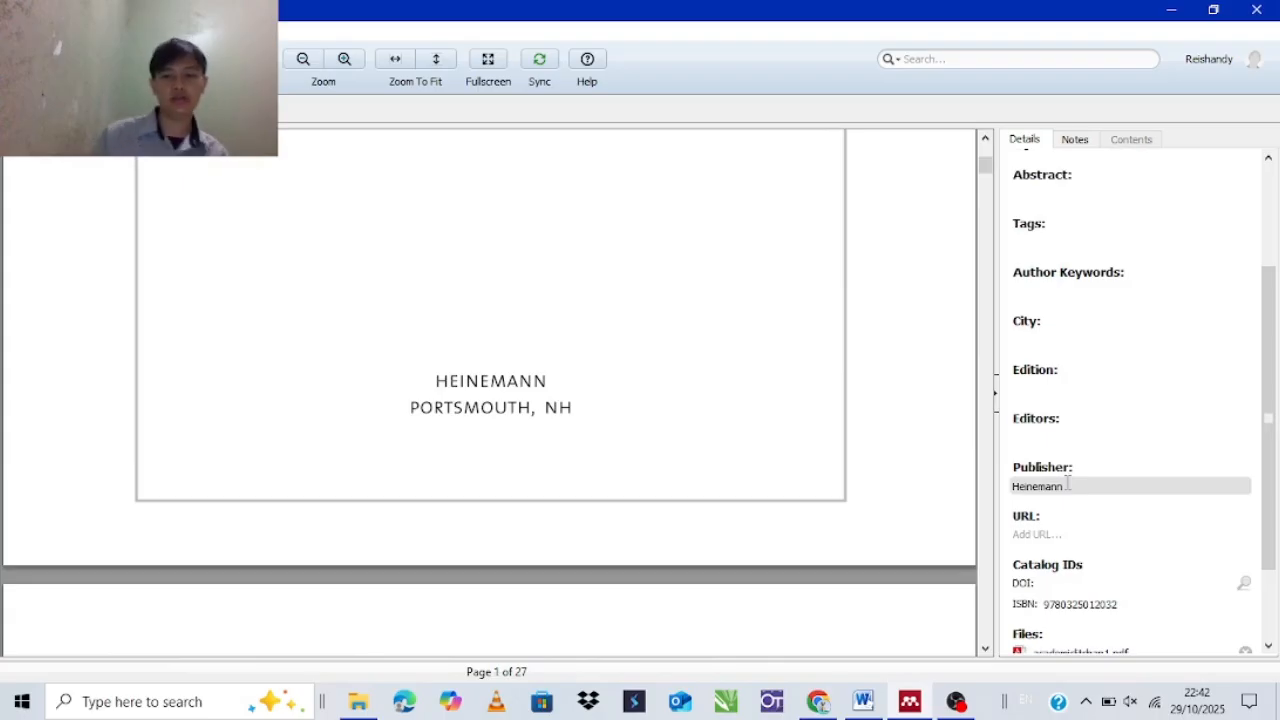
scroll(554, 368, up, 5)
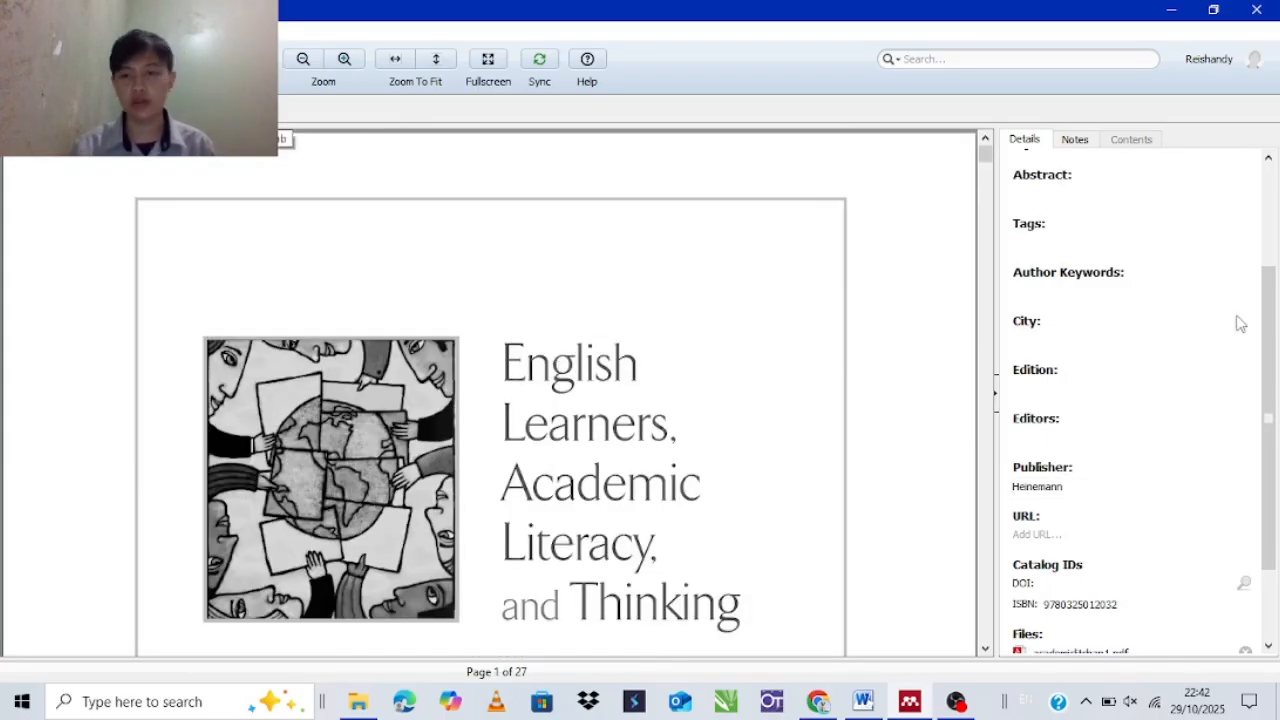
scroll(1057, 346, up, 3)
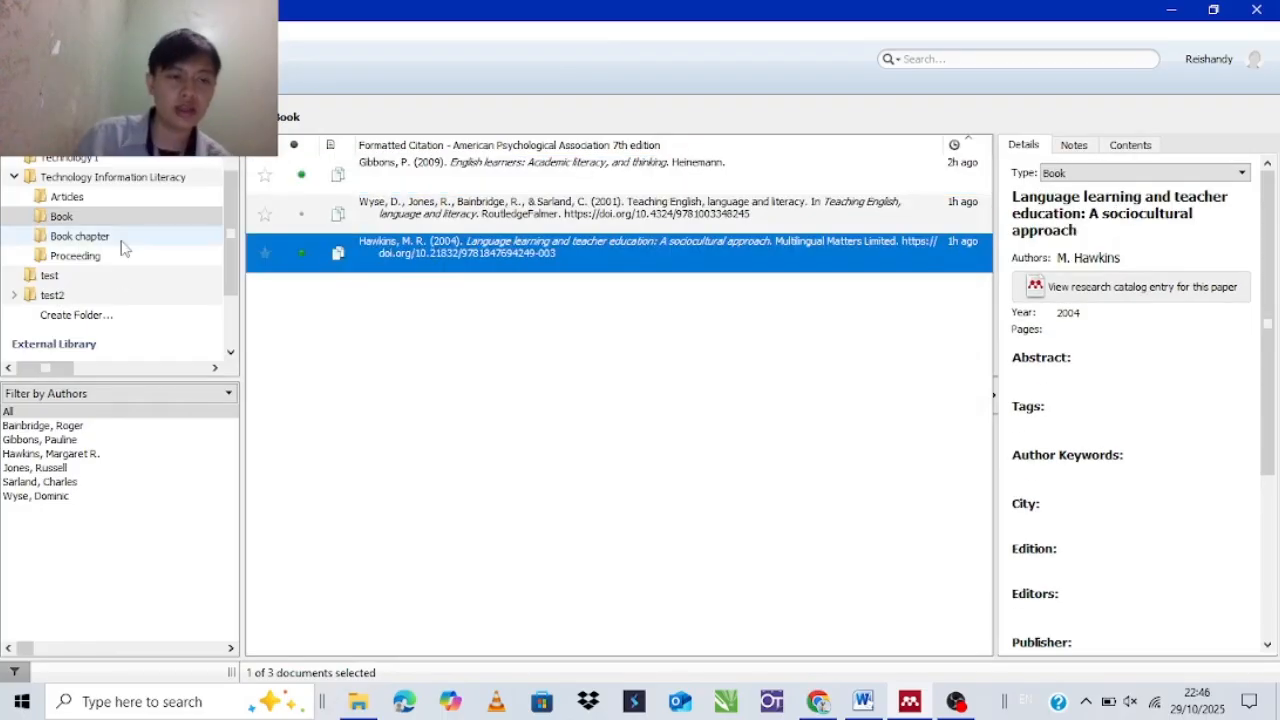
Open "Being the 'only one'" from the Book chapter subfolder and review the available reference types, keeping Book Section
click(100, 238)
click(442, 172)
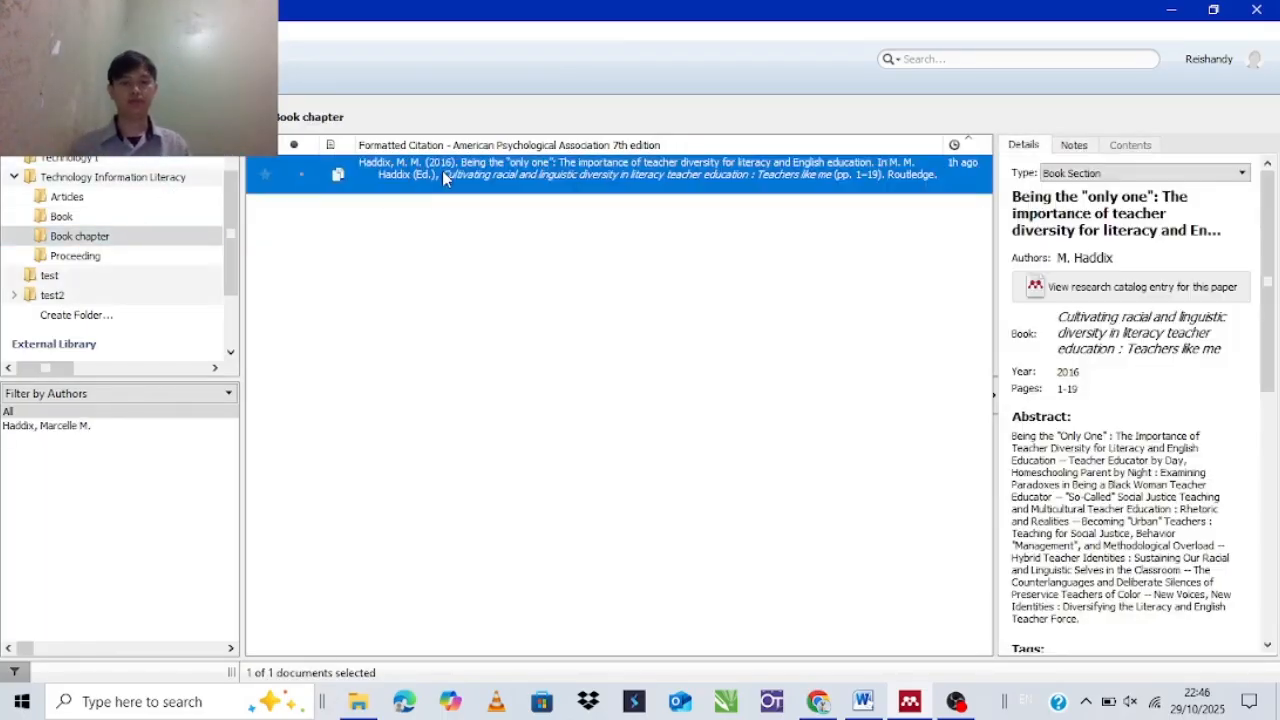
double_click(526, 180)
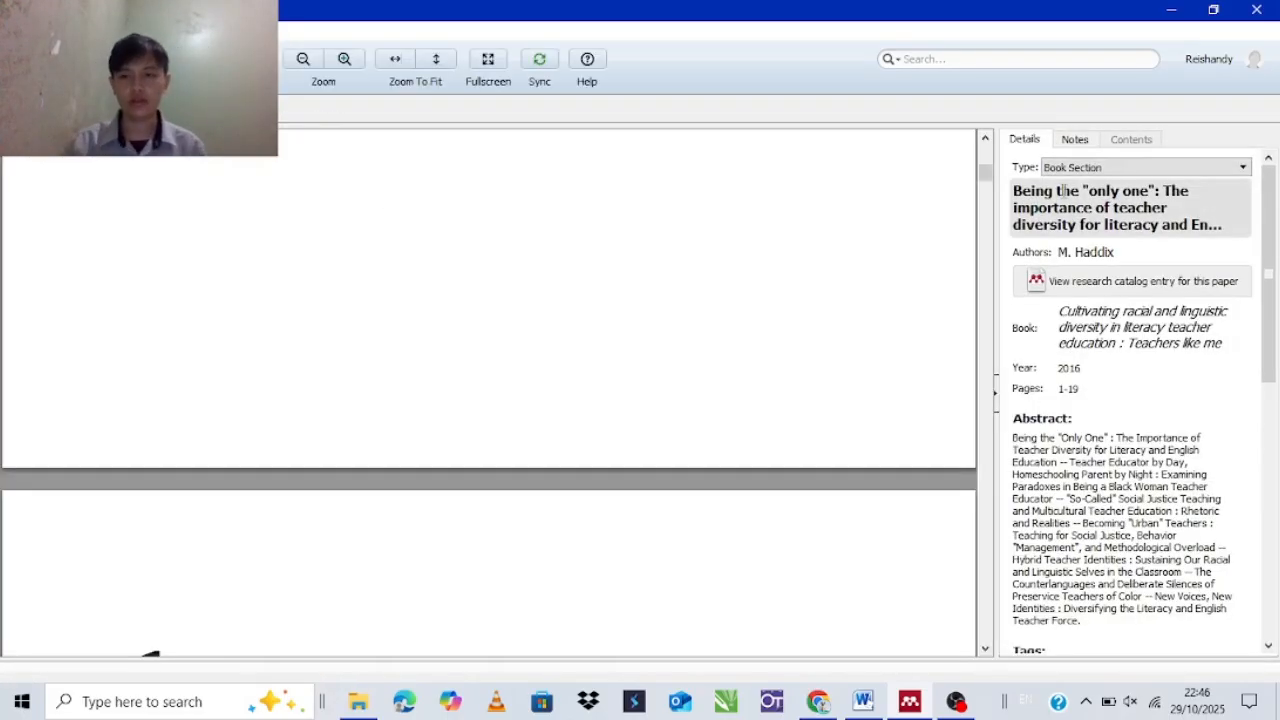
click(1148, 166)
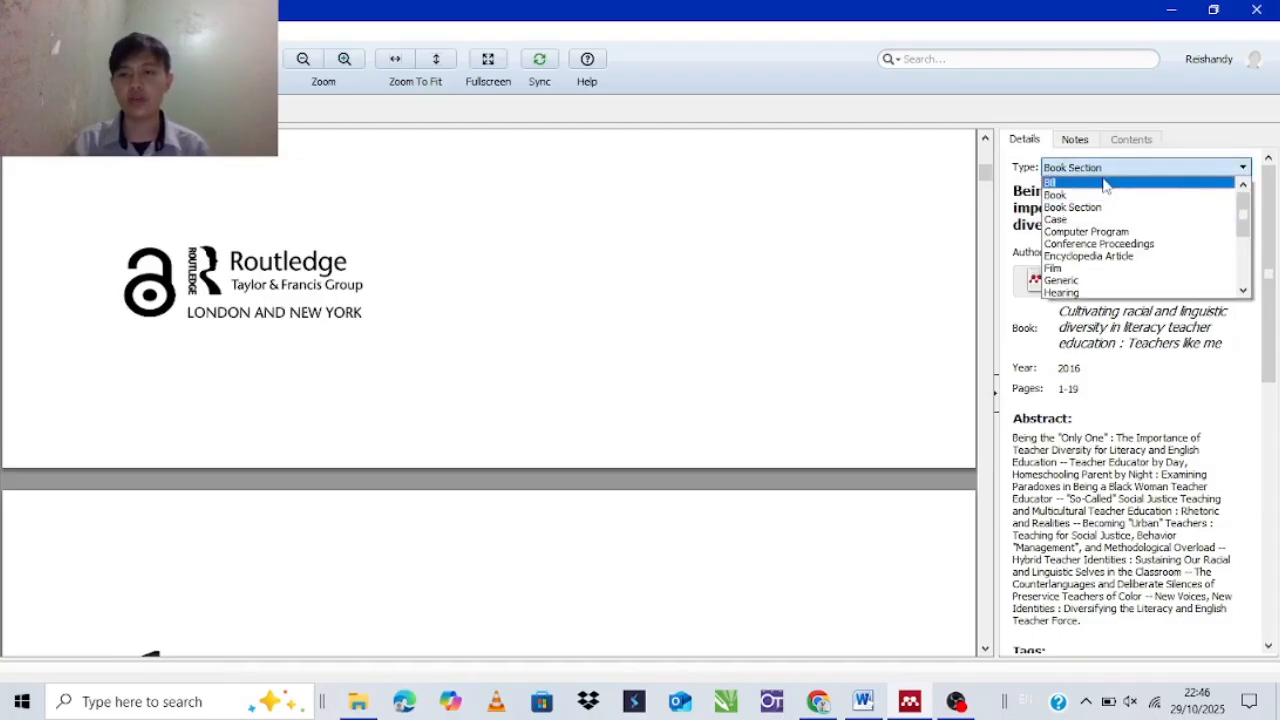
scroll(1088, 240, down, 2)
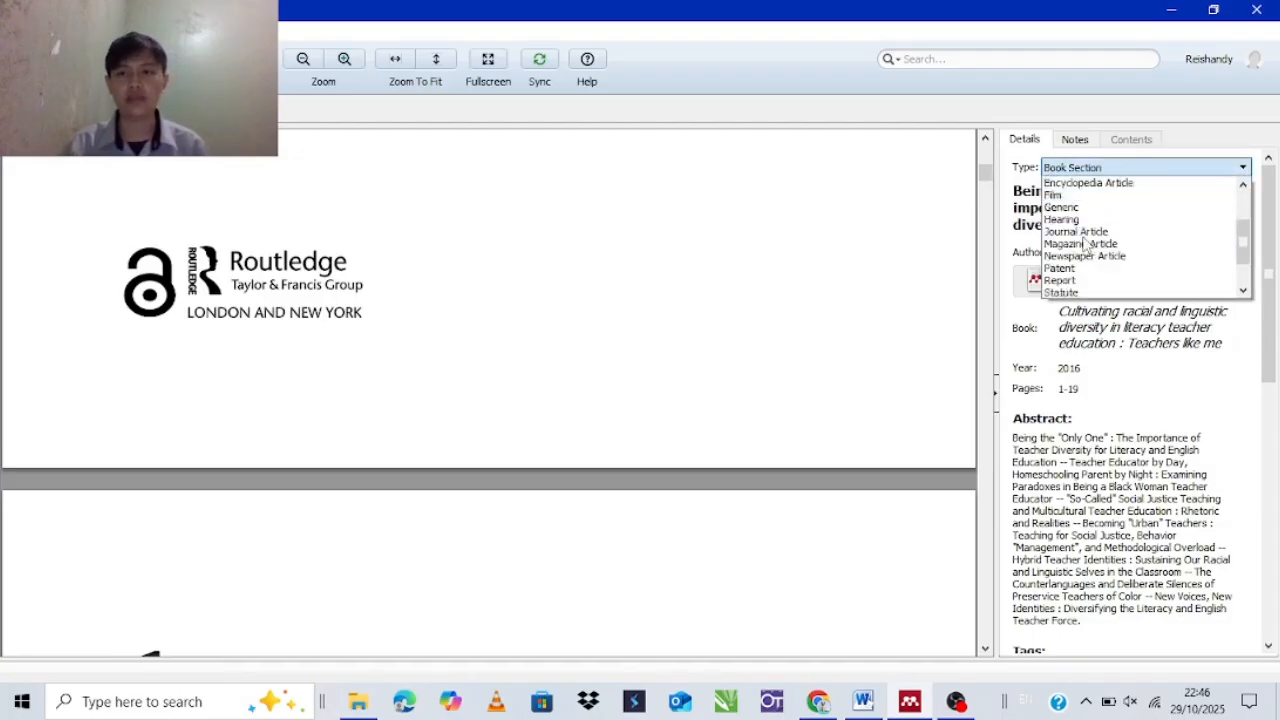
scroll(1088, 245, up, 2)
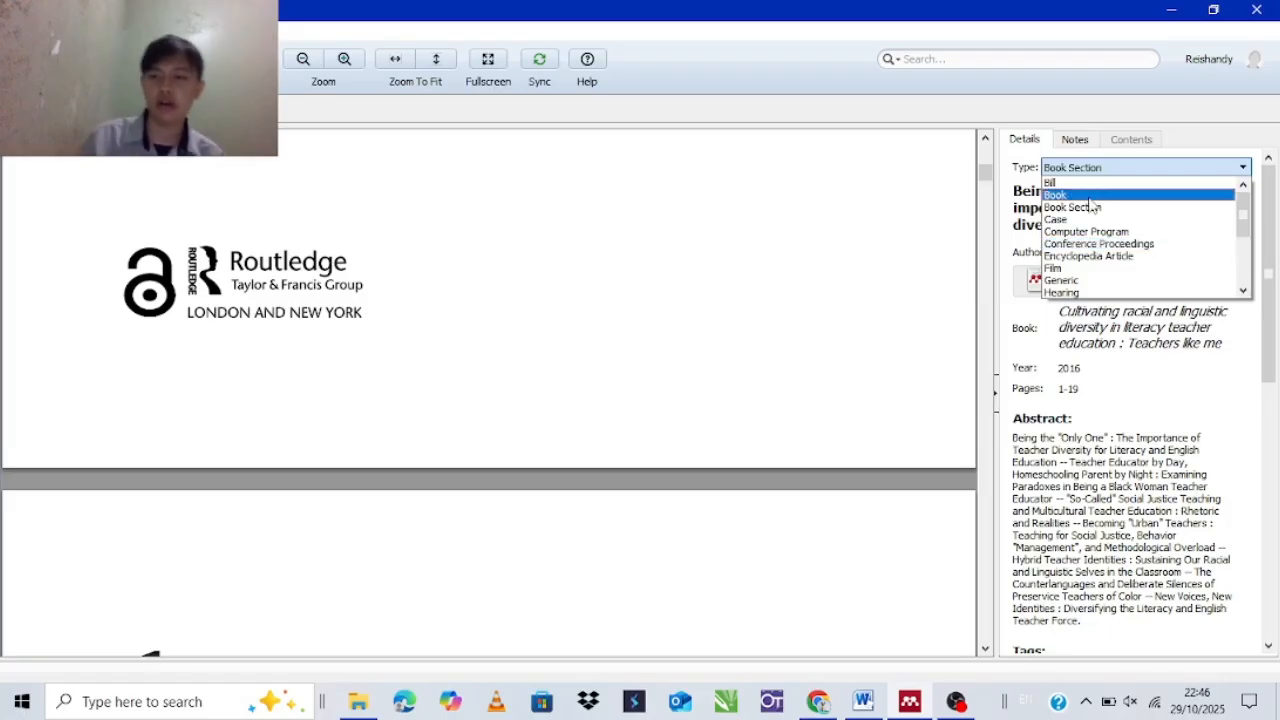
click(1058, 163)
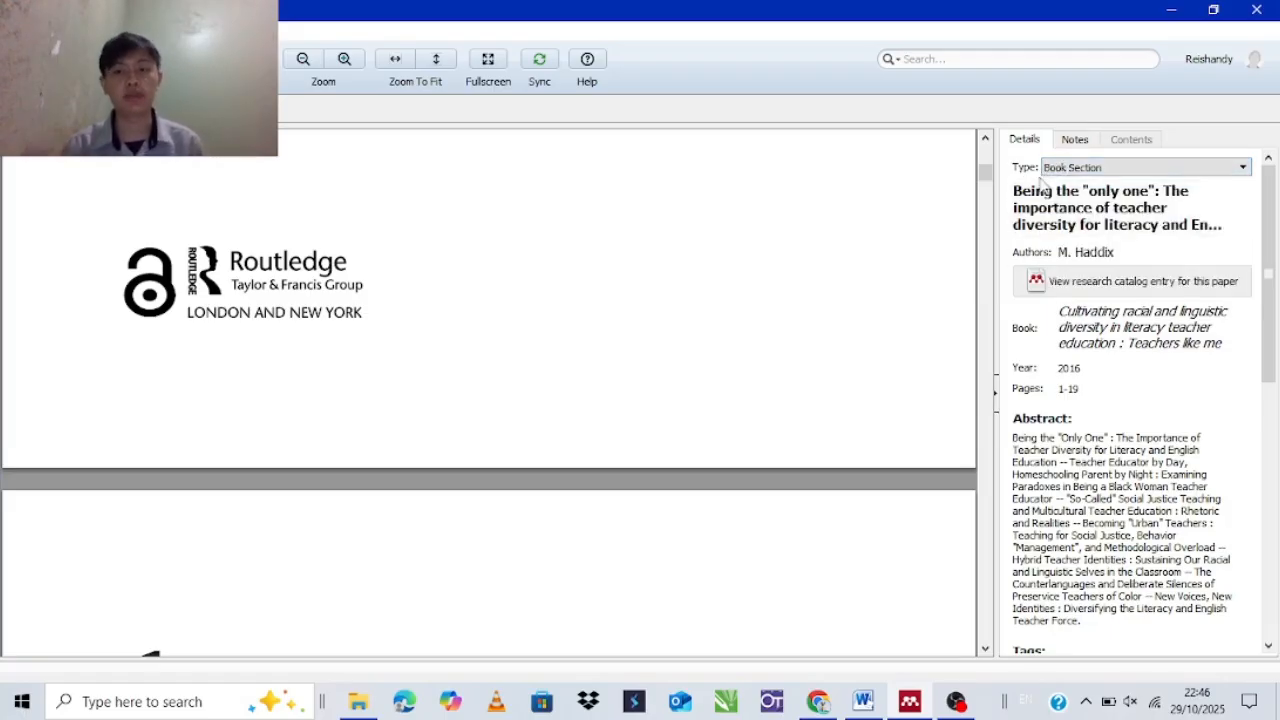
Show the chapter's full title entry and find the matching chapter heading in the PDF
click(1048, 203)
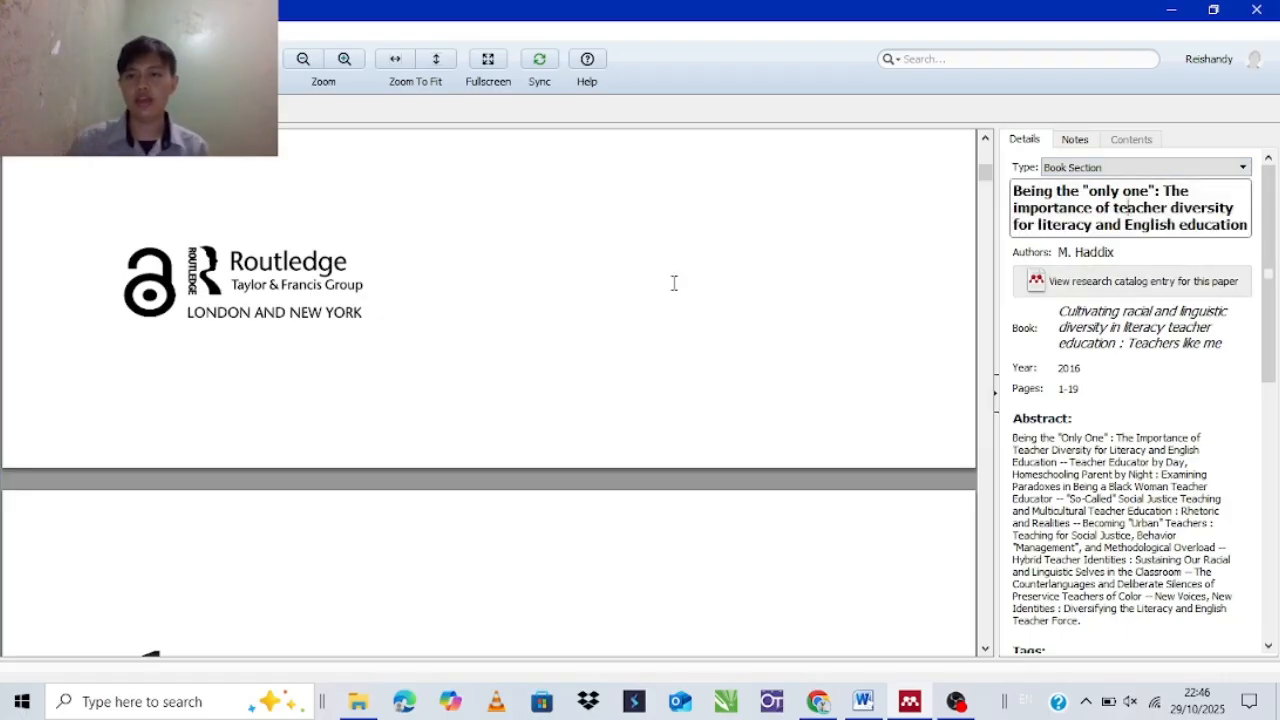
scroll(680, 292, down, 3)
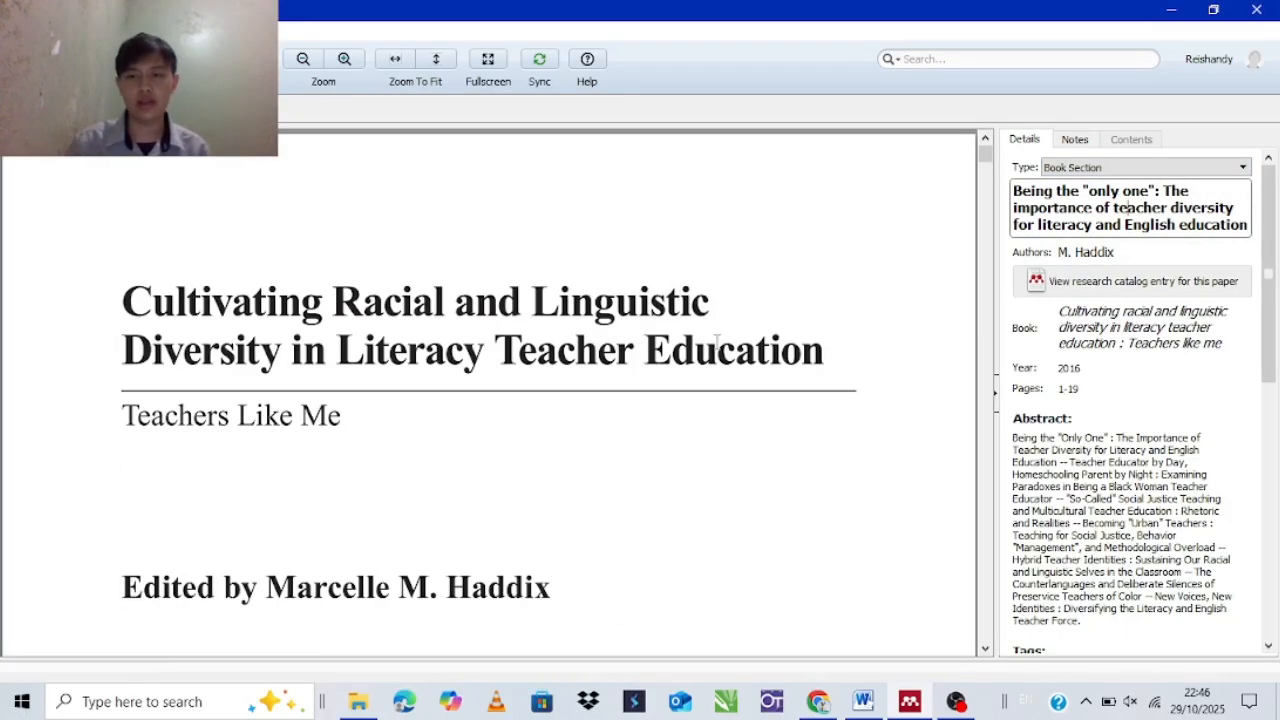
scroll(920, 263, down, 2)
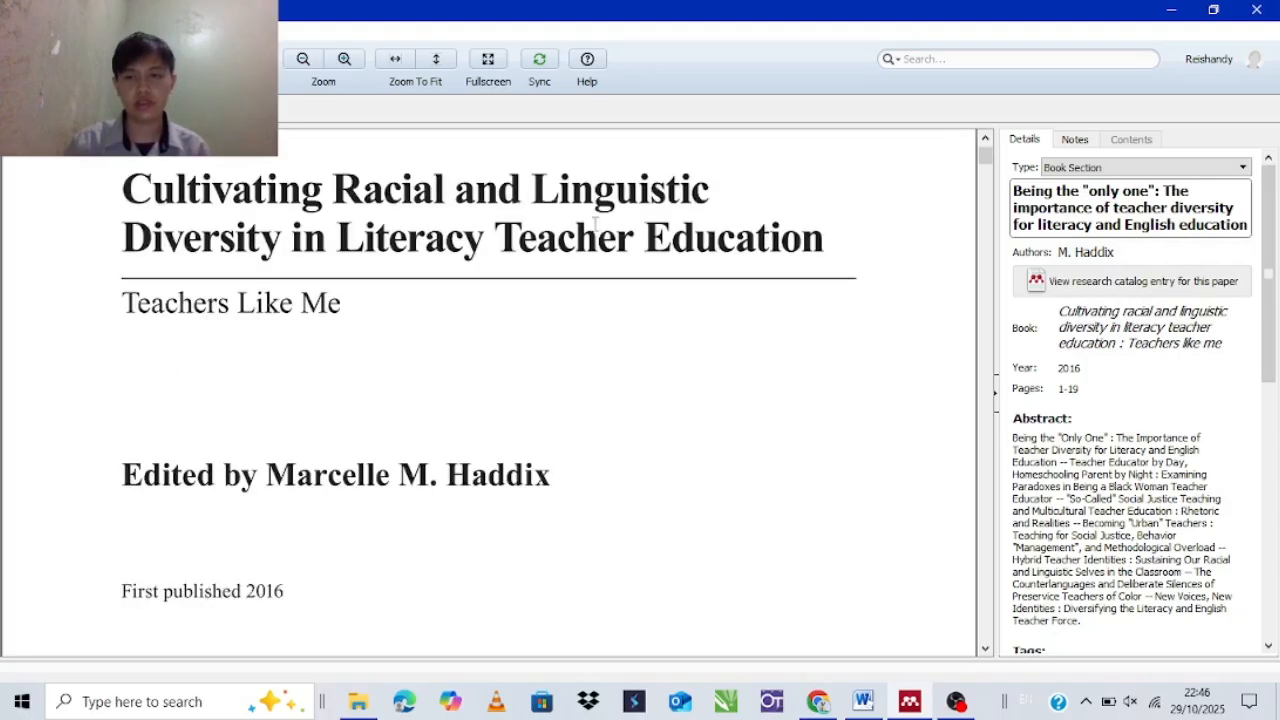
scroll(416, 277, down, 5)
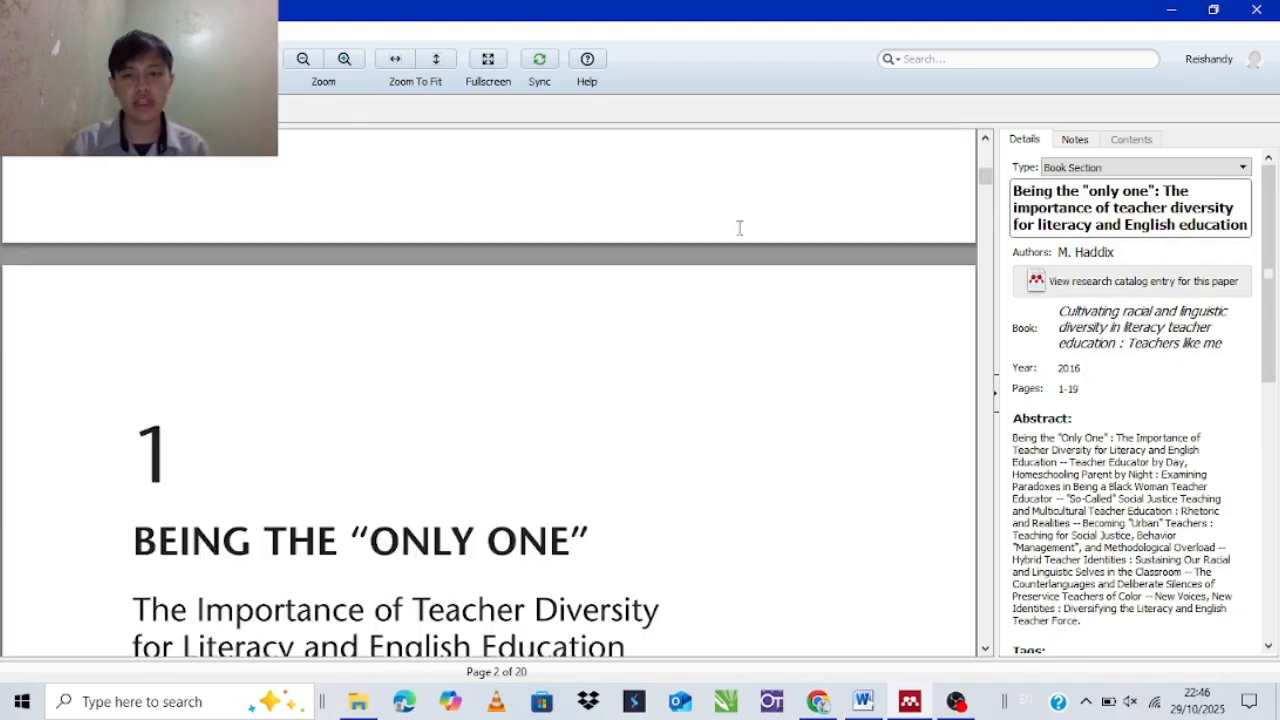
scroll(849, 290, up, 2)
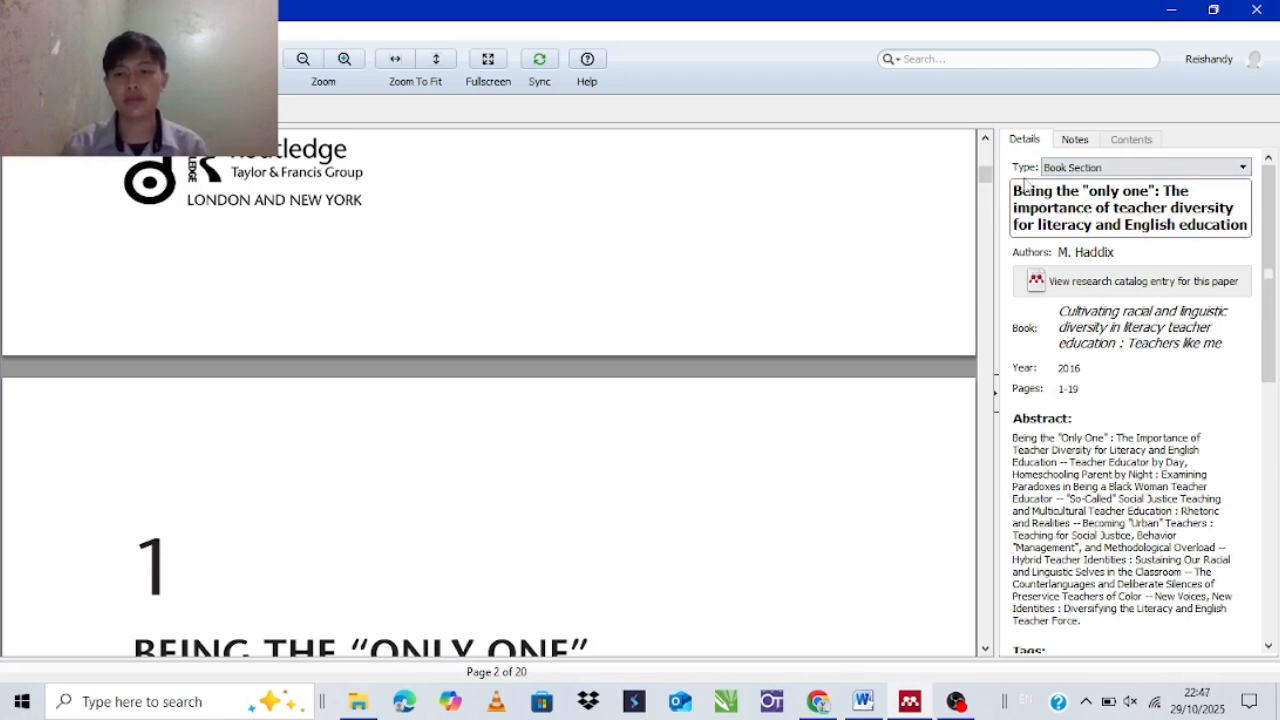
scroll(720, 246, up, 1)
scroll(729, 229, down, 5)
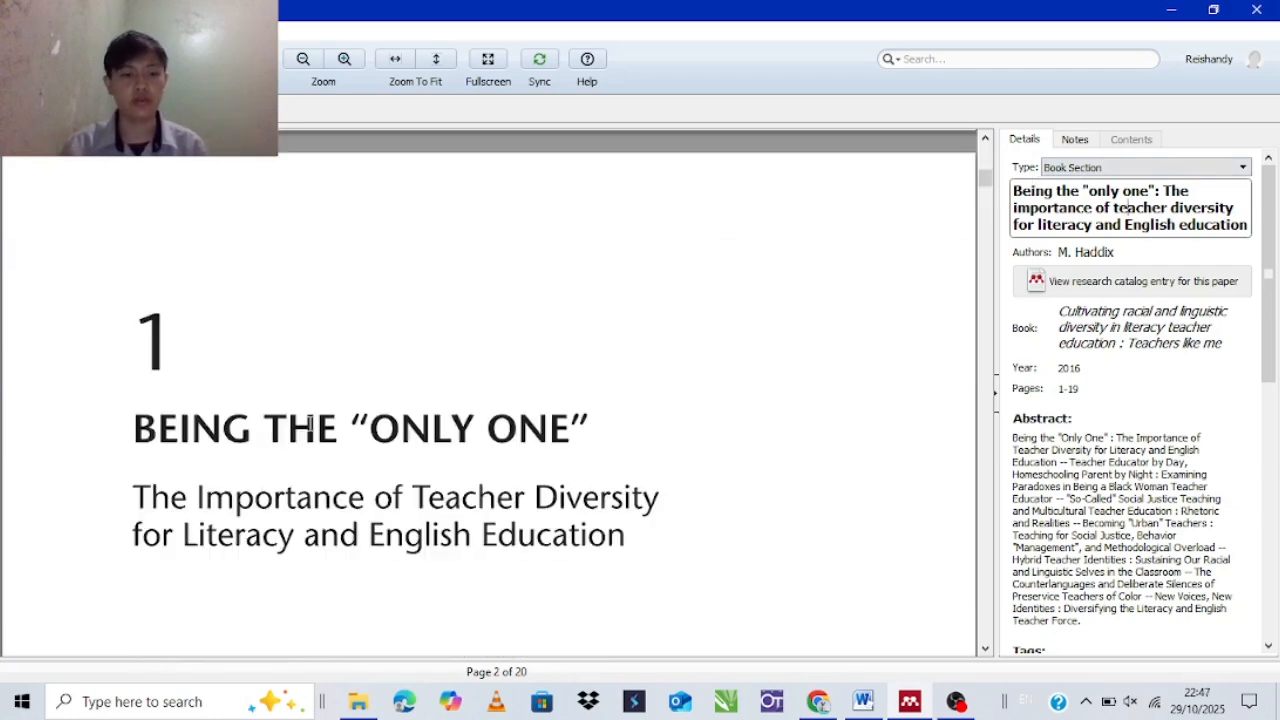
Review the wording and capitalization of the chapter's title entry against the heading in the PDF
click(131, 398)
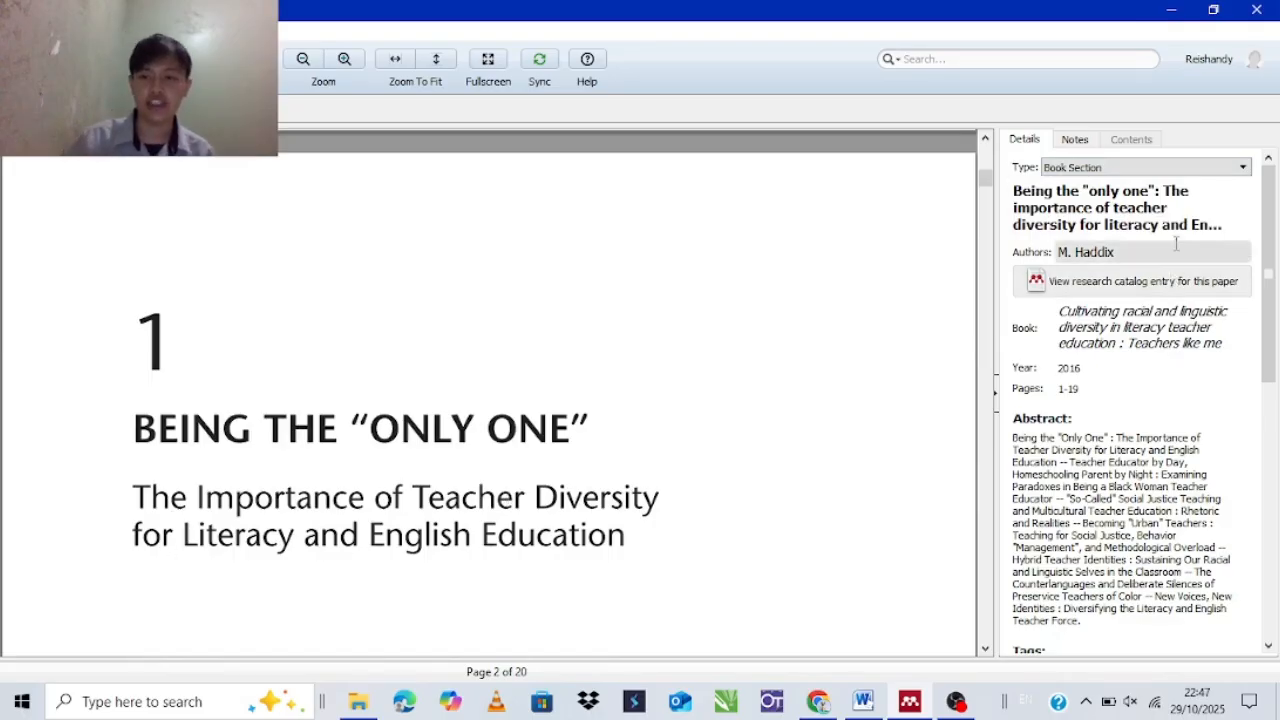
click(1080, 252)
click(1228, 207)
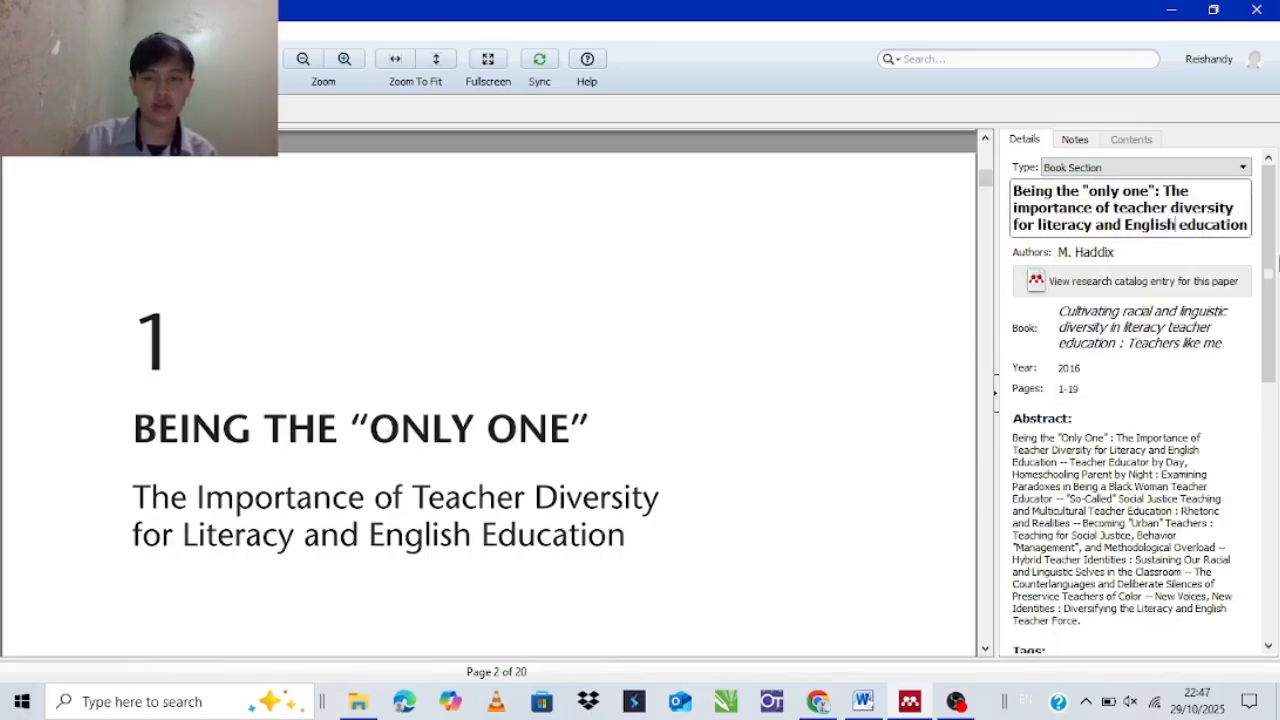
drag(1120, 207, 1163, 226)
click(1112, 232)
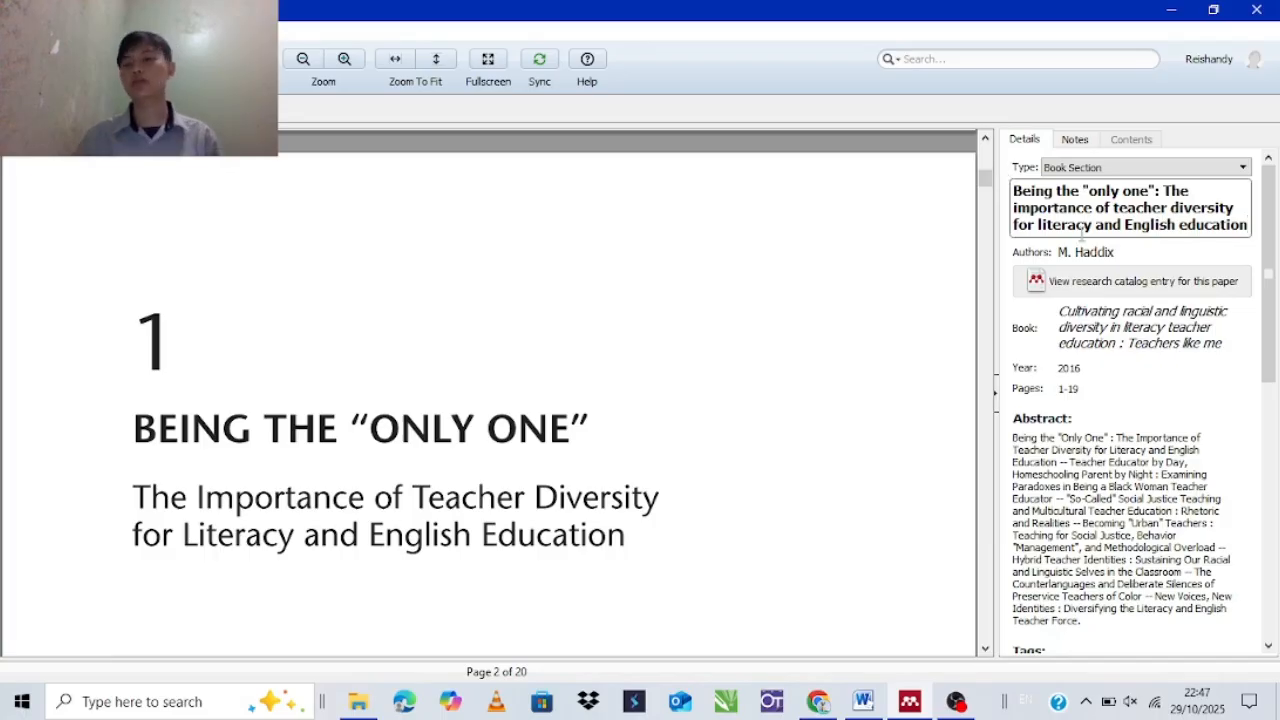
click(812, 234)
Check the chapter's author entry against the editor and author names on the PDF's first page
scroll(900, 420, up, 10)
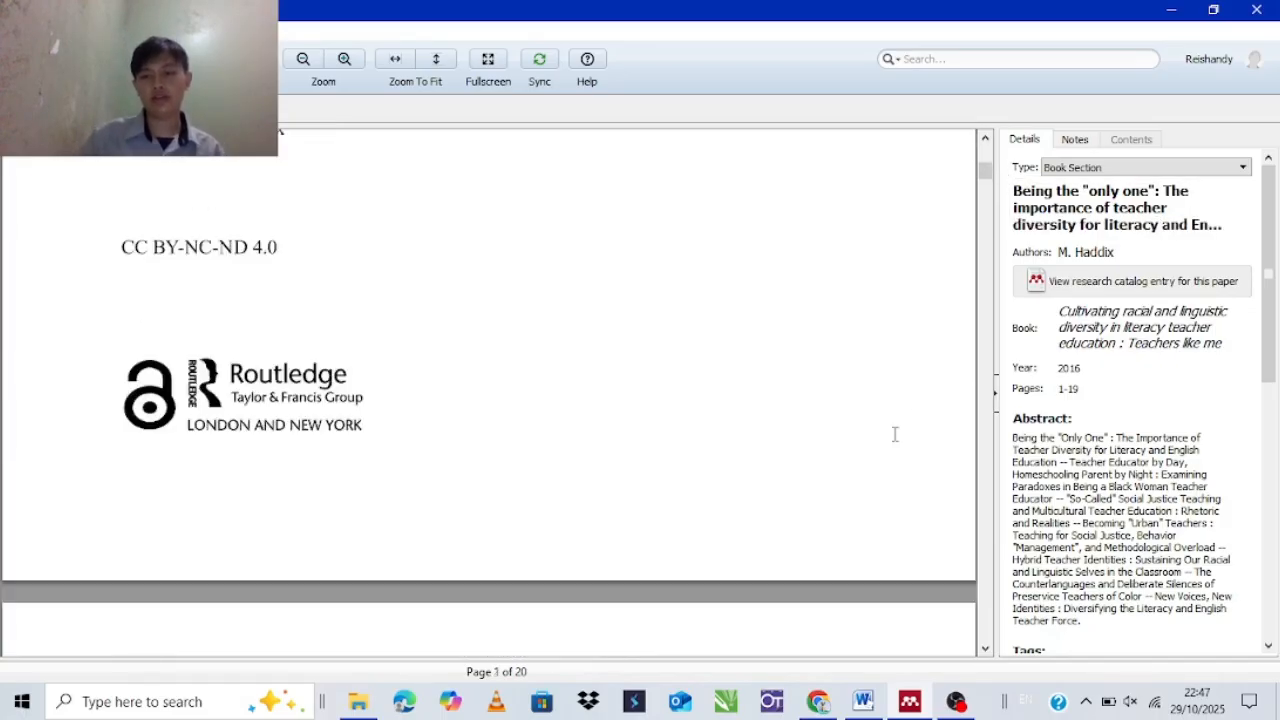
scroll(899, 416, up, 3)
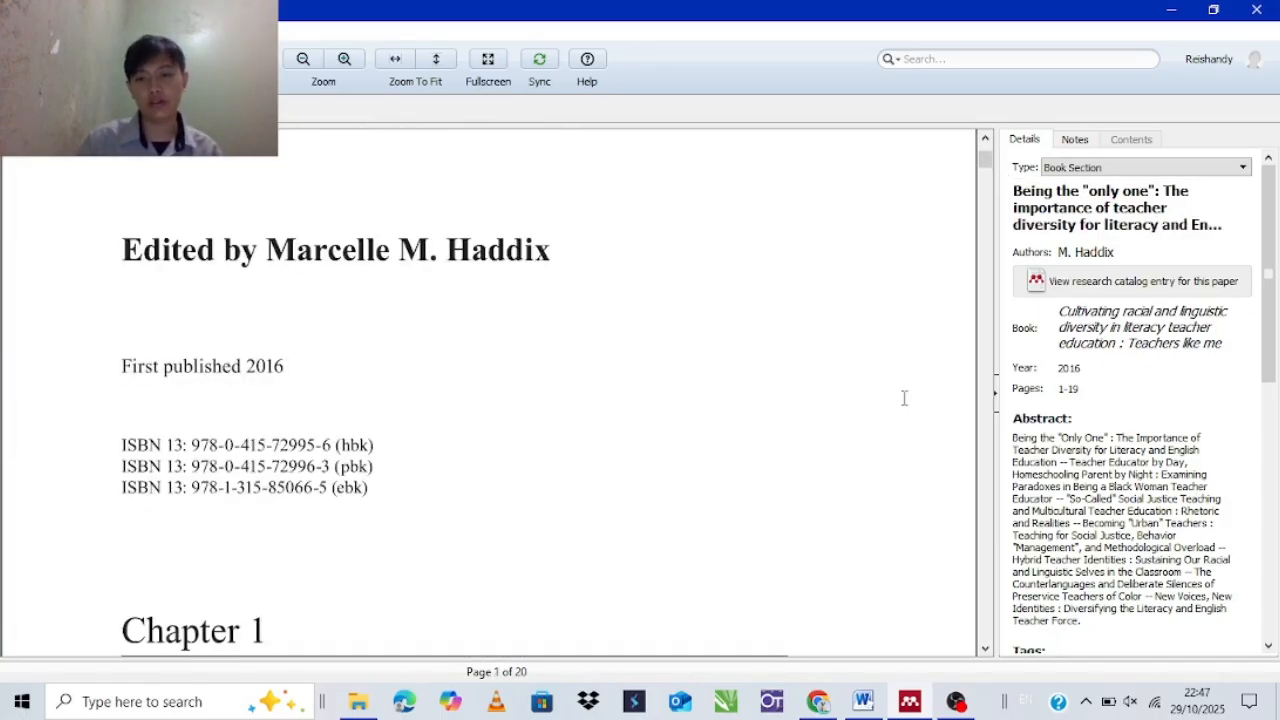
click(1088, 252)
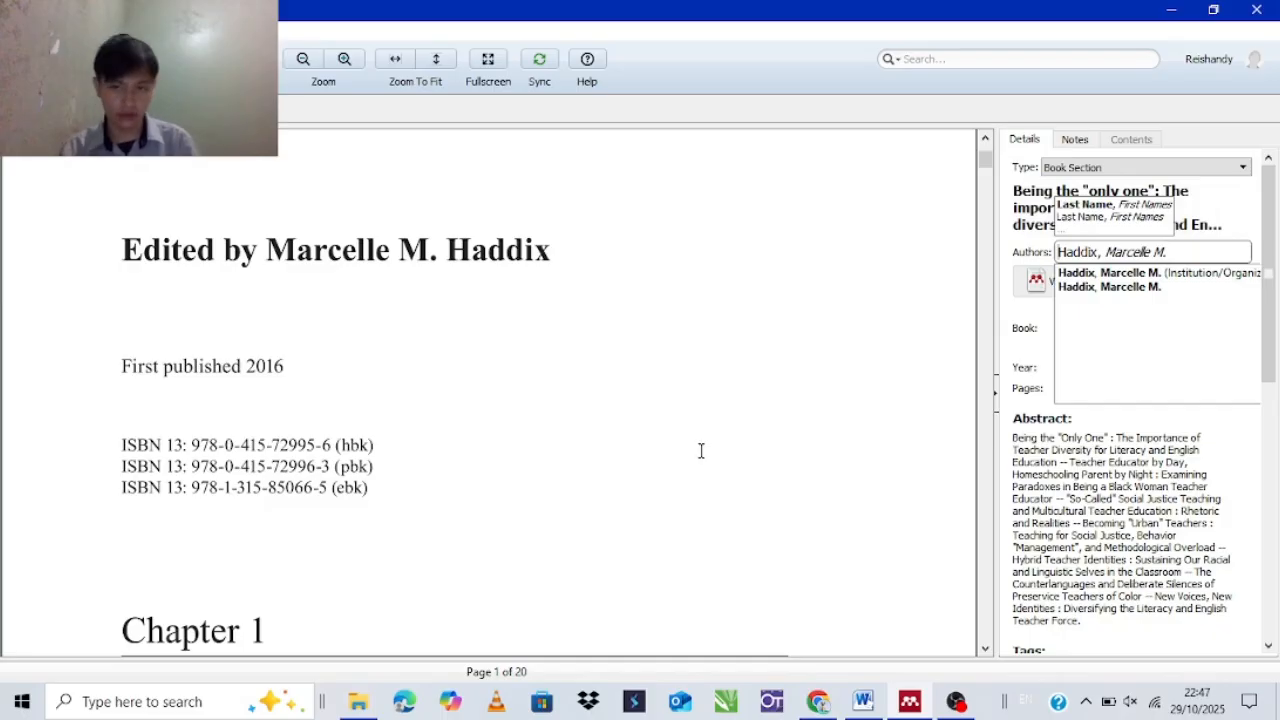
click(890, 334)
scroll(640, 316, down, 3)
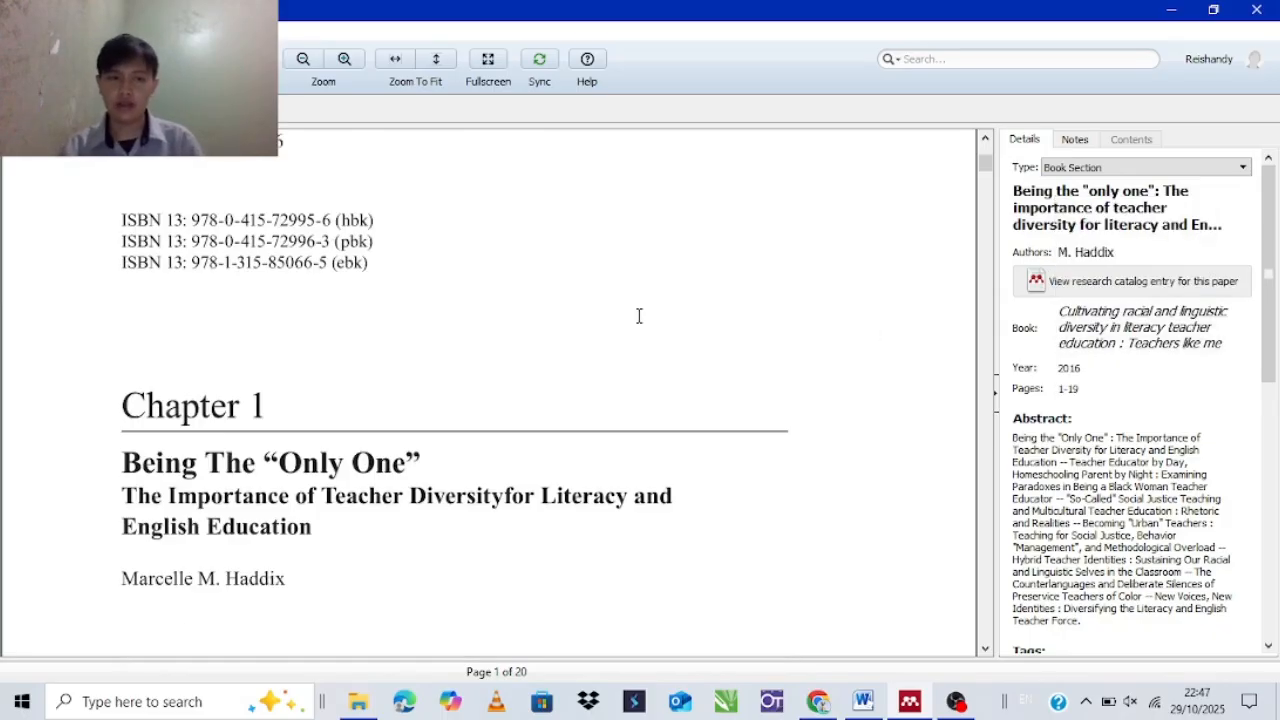
Compare the chapter's Book field with the book title and subtitle on the PDF's first page
scroll(637, 314, up, 5)
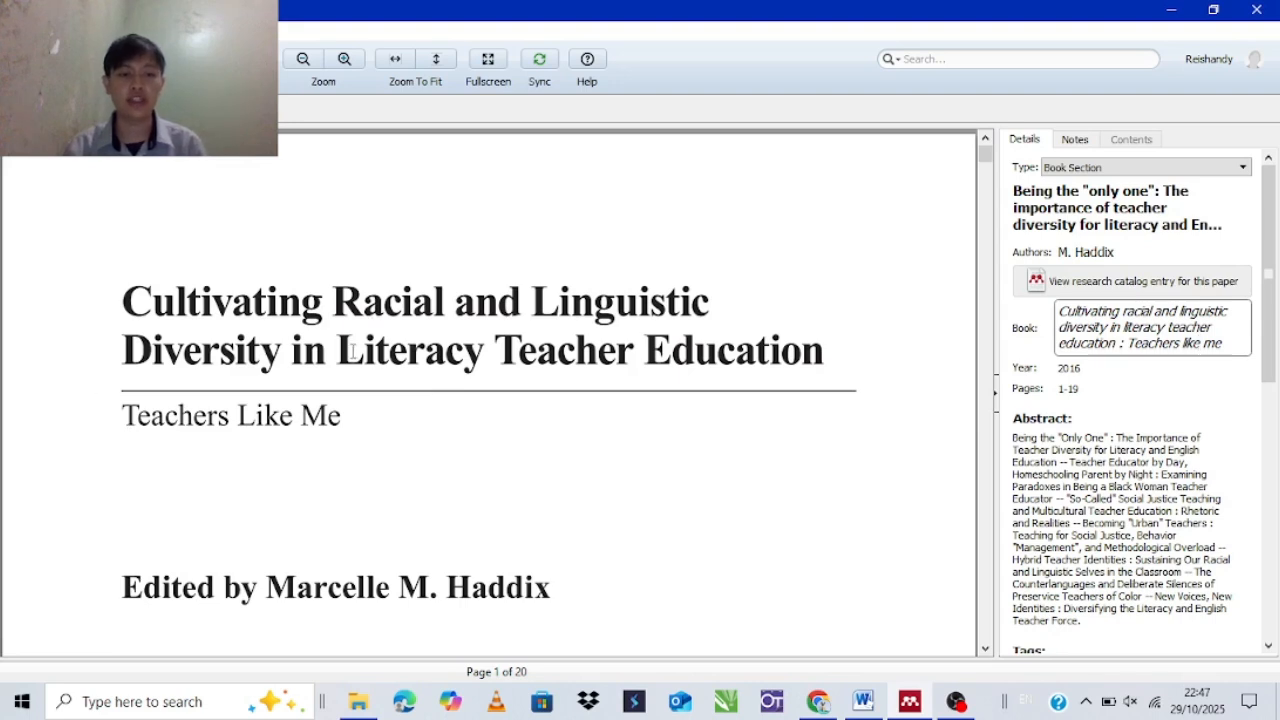
drag(1058, 309, 1160, 355)
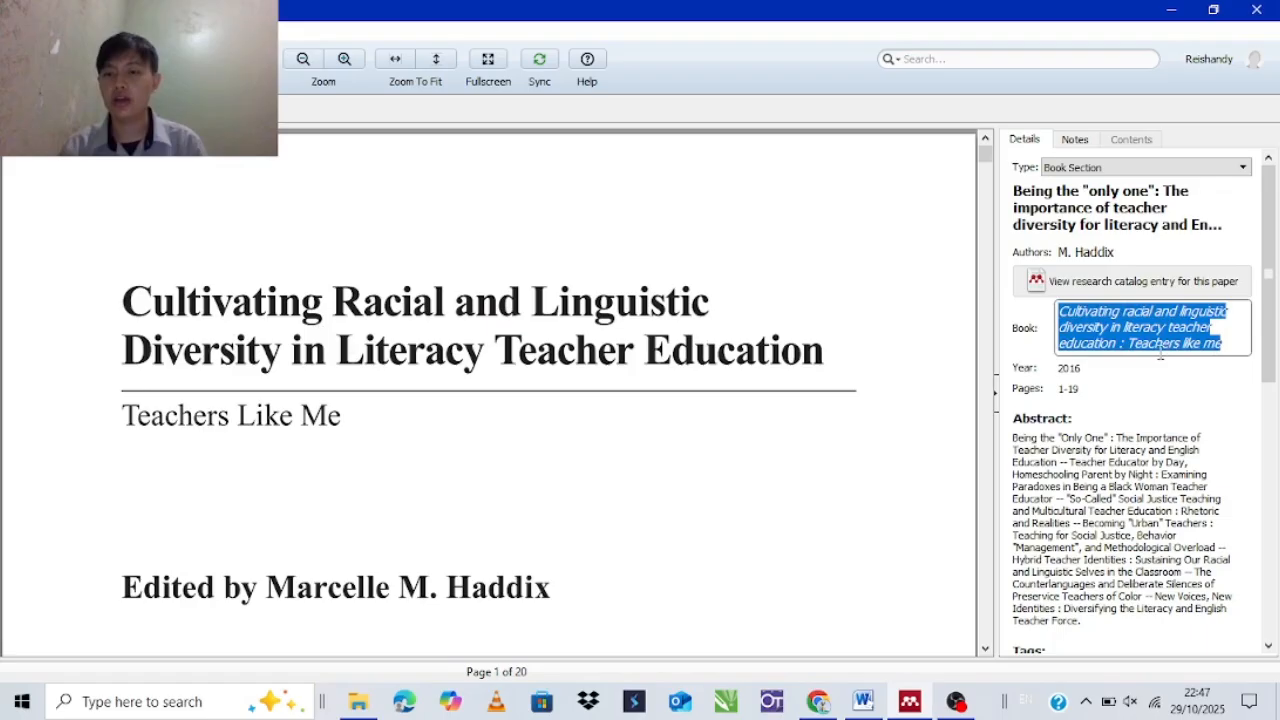
click(1110, 340)
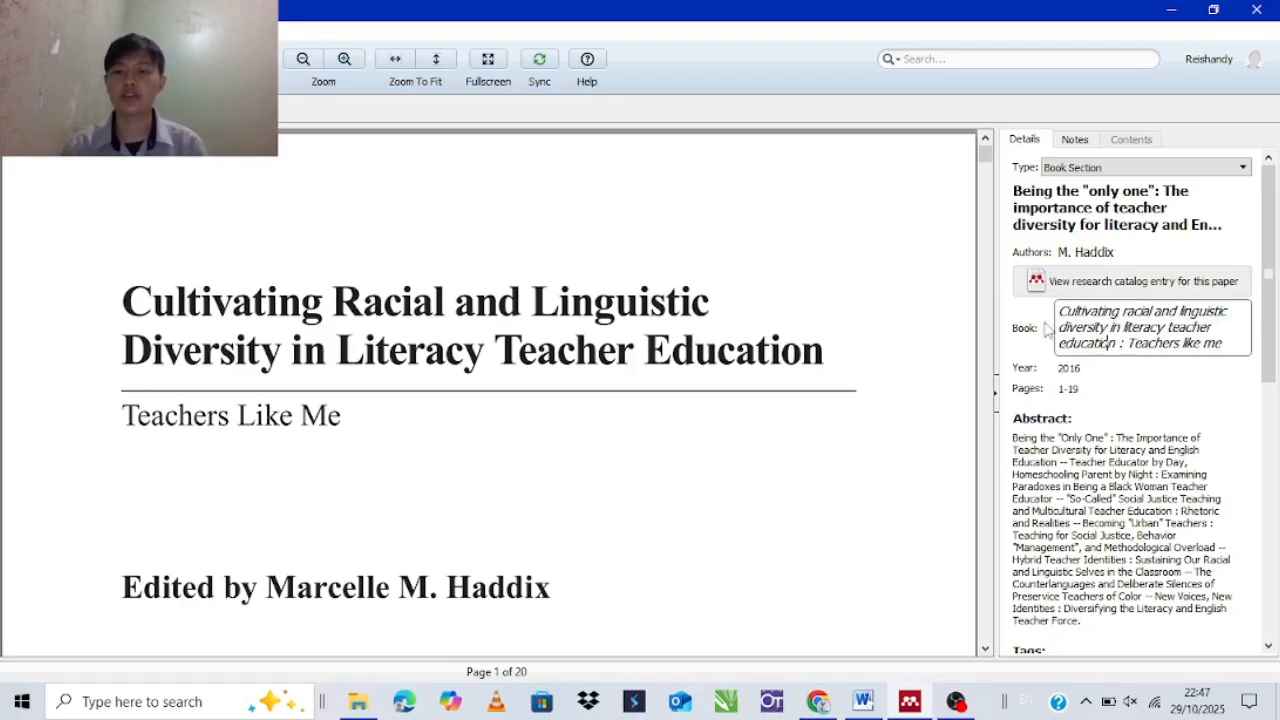
drag(1058, 310, 1190, 363)
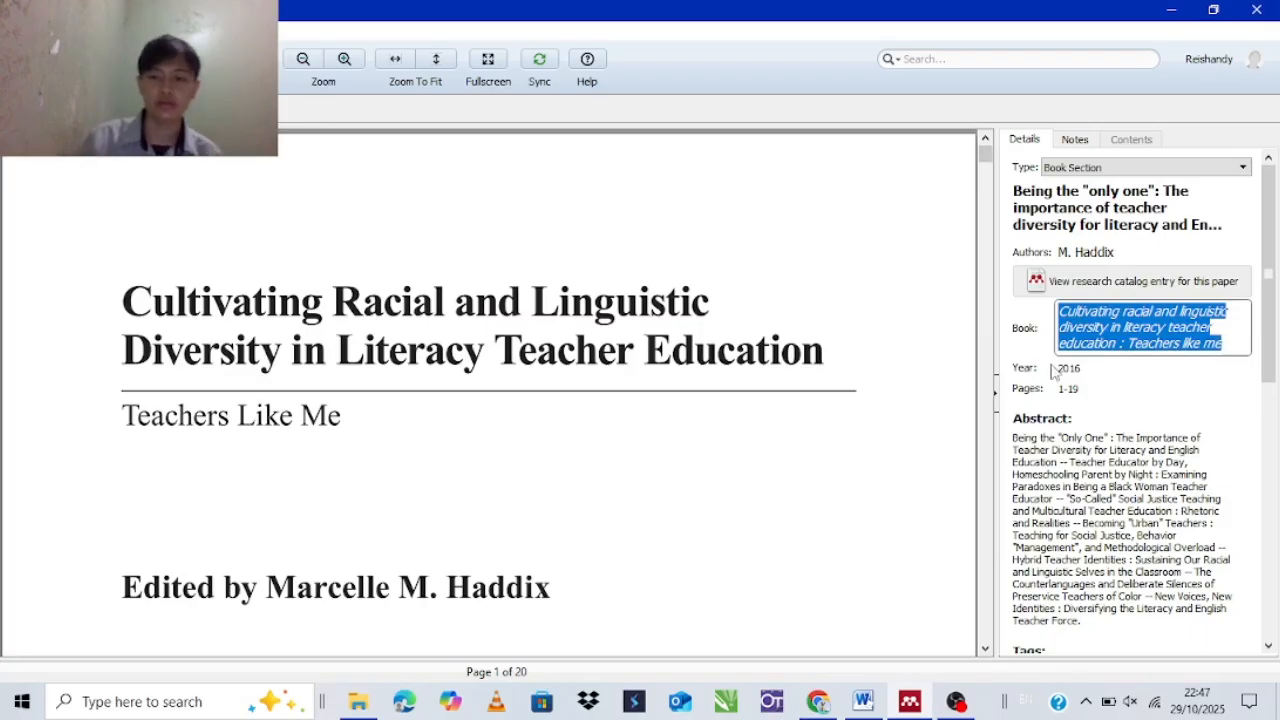
click(1057, 316)
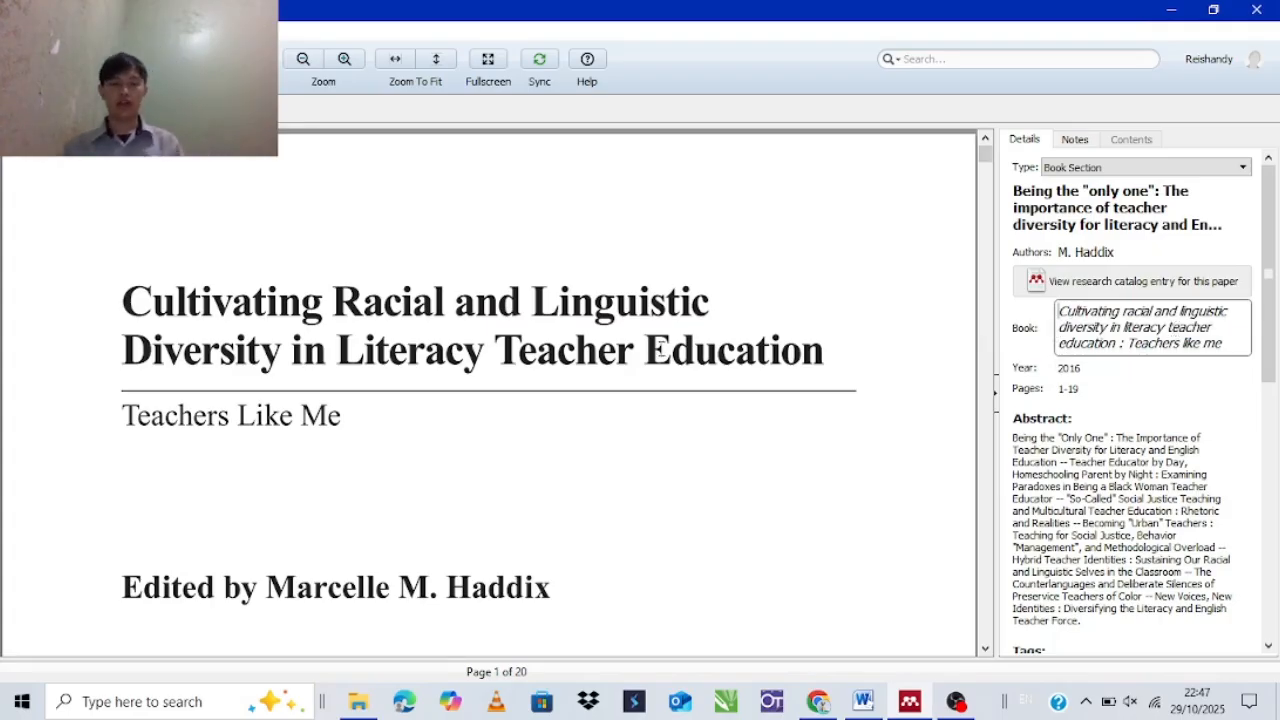
click(661, 348)
Find the first publication year on the chapter PDF's first page and select it to compare with the Year field
scroll(661, 348, down, 5)
scroll(661, 349, down, 8)
scroll(517, 293, up, 2)
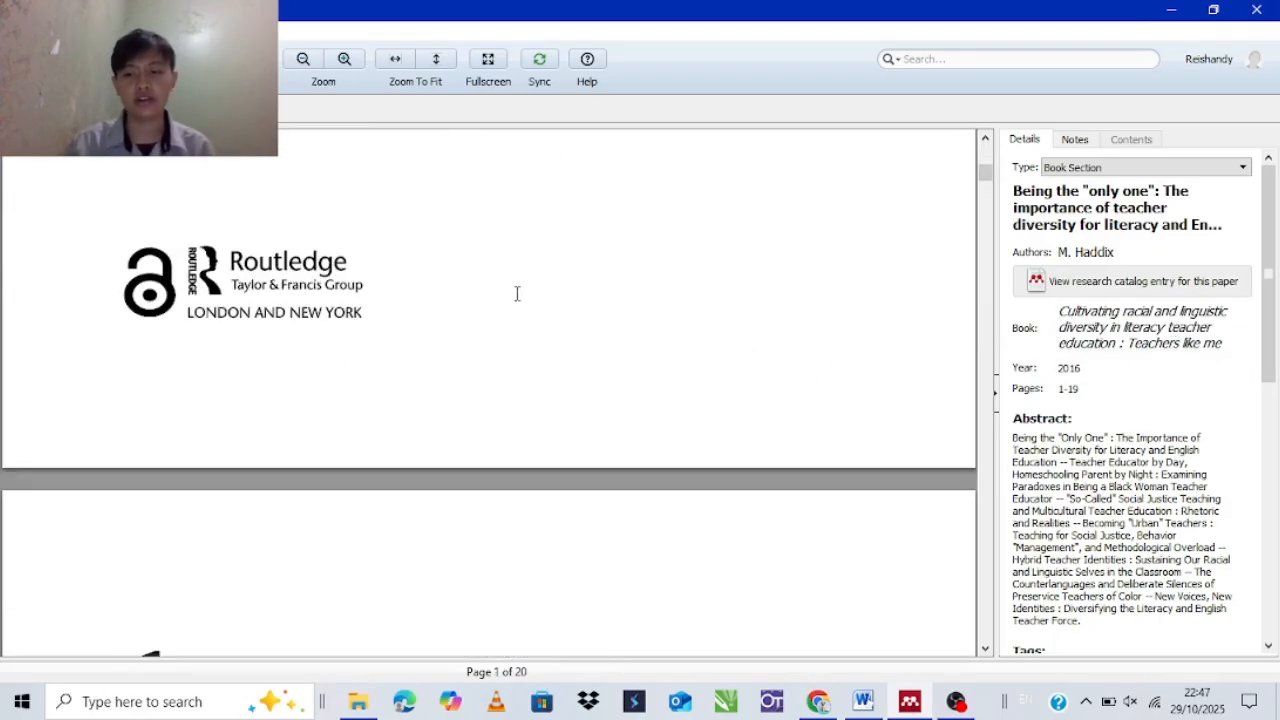
scroll(517, 293, down, 15)
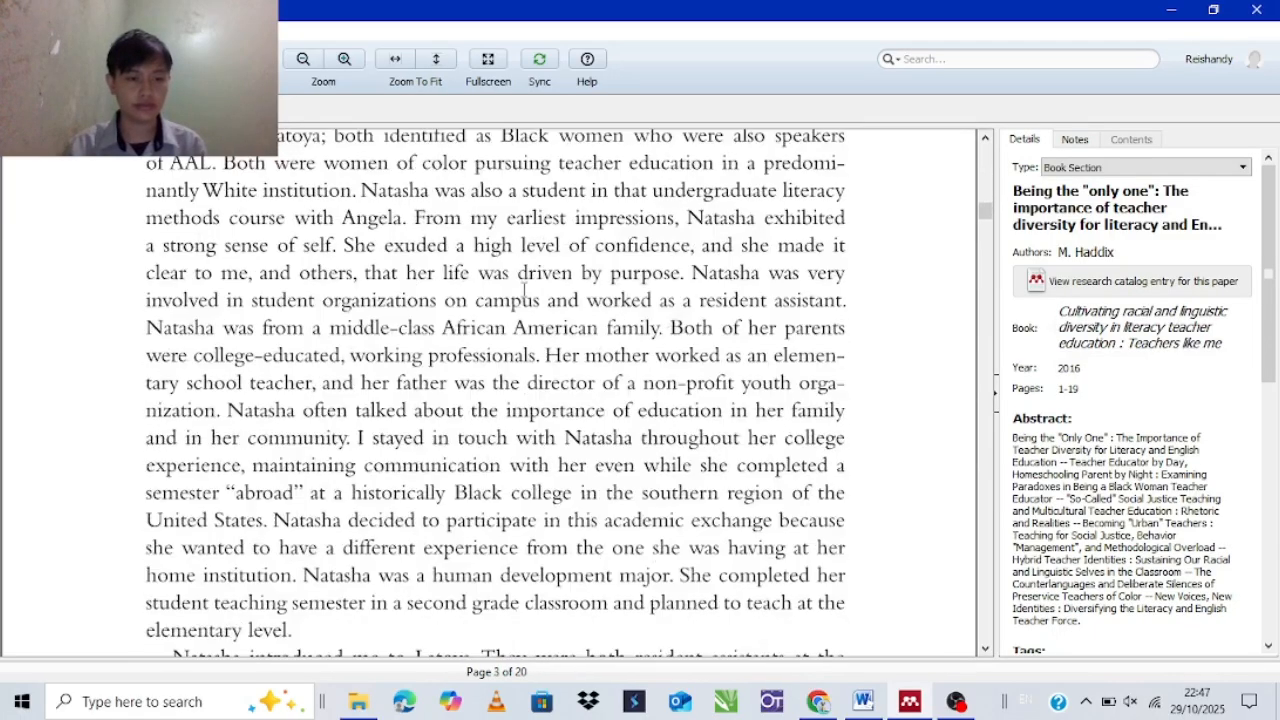
scroll(537, 270, up, 20)
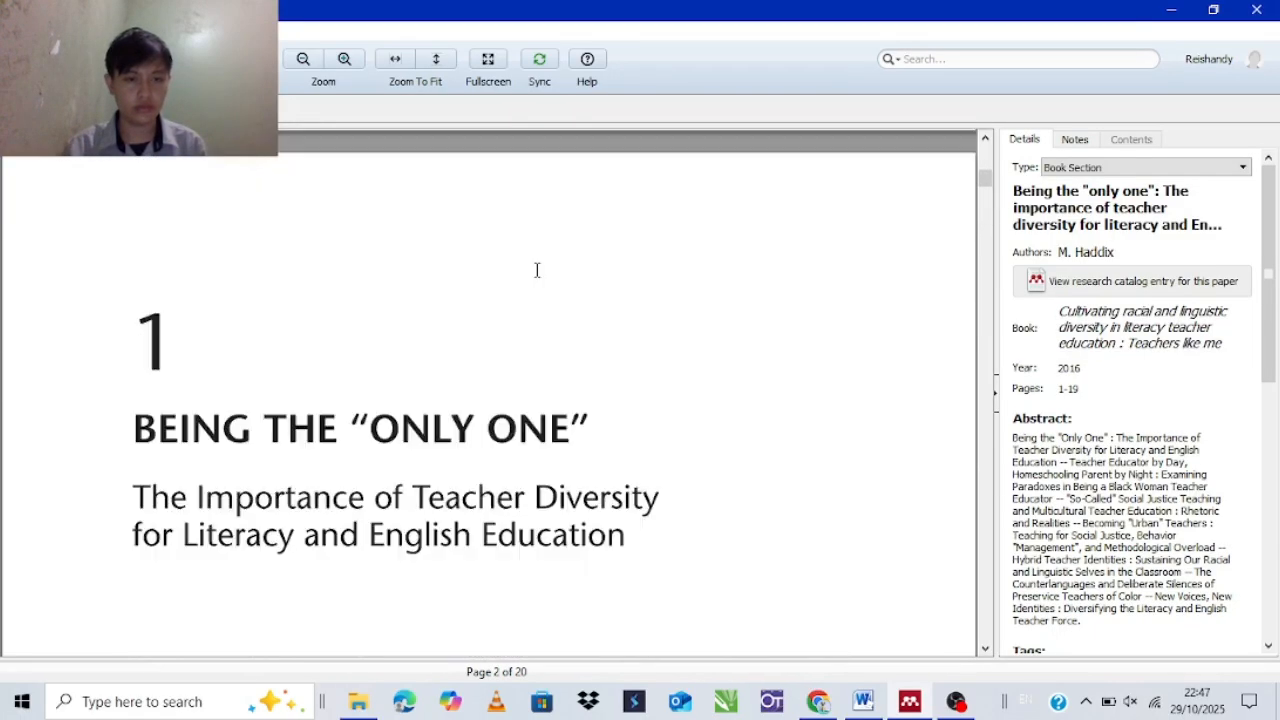
scroll(540, 270, up, 1)
scroll(422, 424, up, 2)
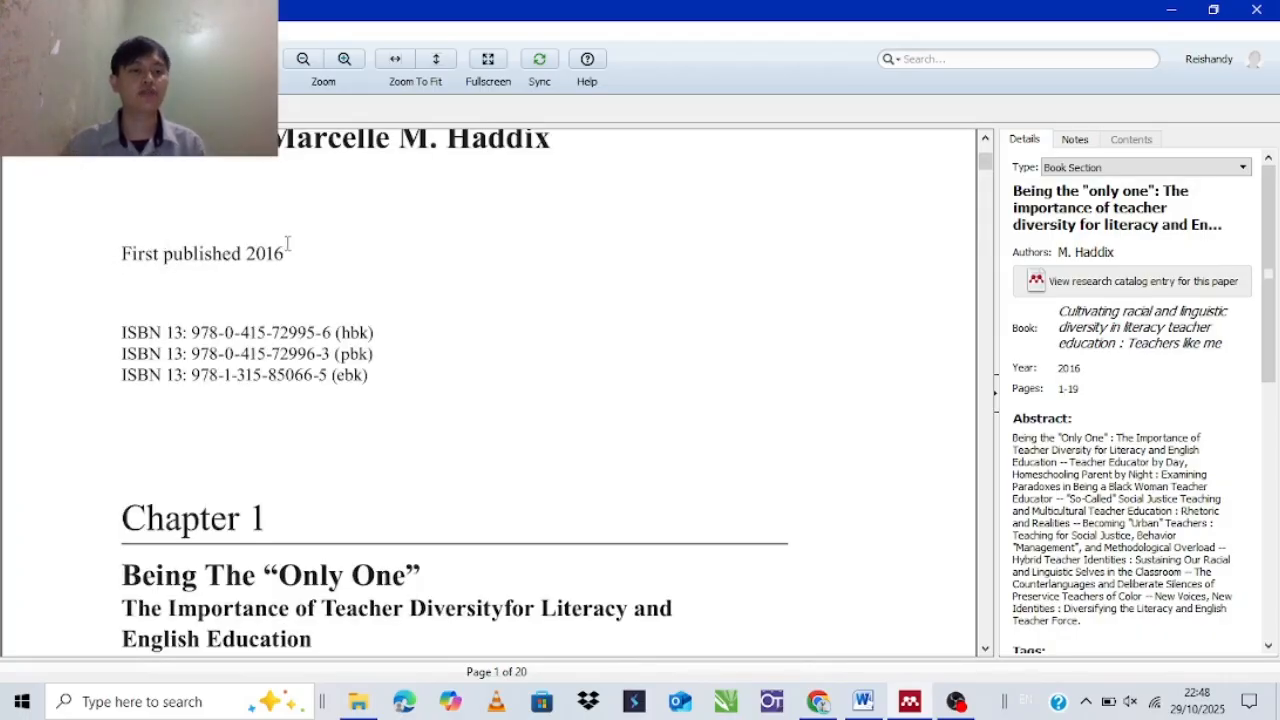
drag(248, 258, 306, 251)
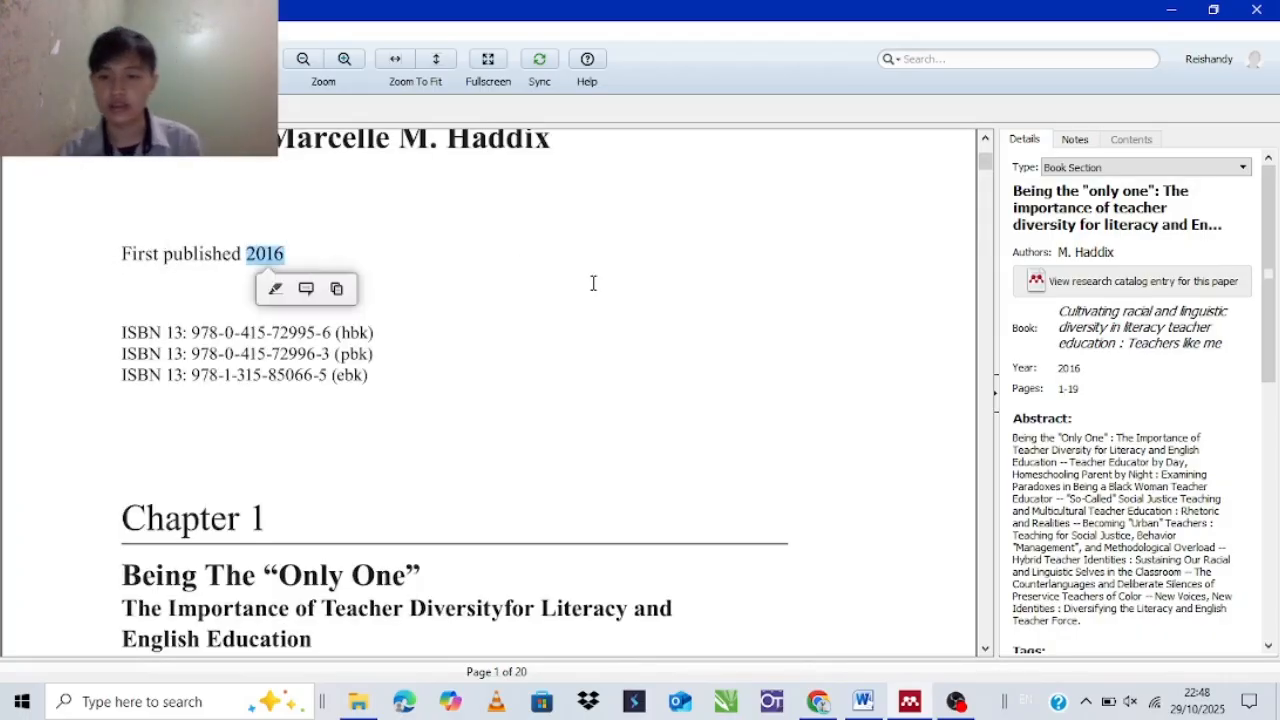
Check the chapter's Pages entry against the printed page numbers at the start and end of the PDF
scroll(593, 283, up, 2)
scroll(593, 283, down, 9)
mouse_move(987, 181)
mouse_down()
mouse_move(986, 239)
mouse_move(1004, 184)
mouse_up()
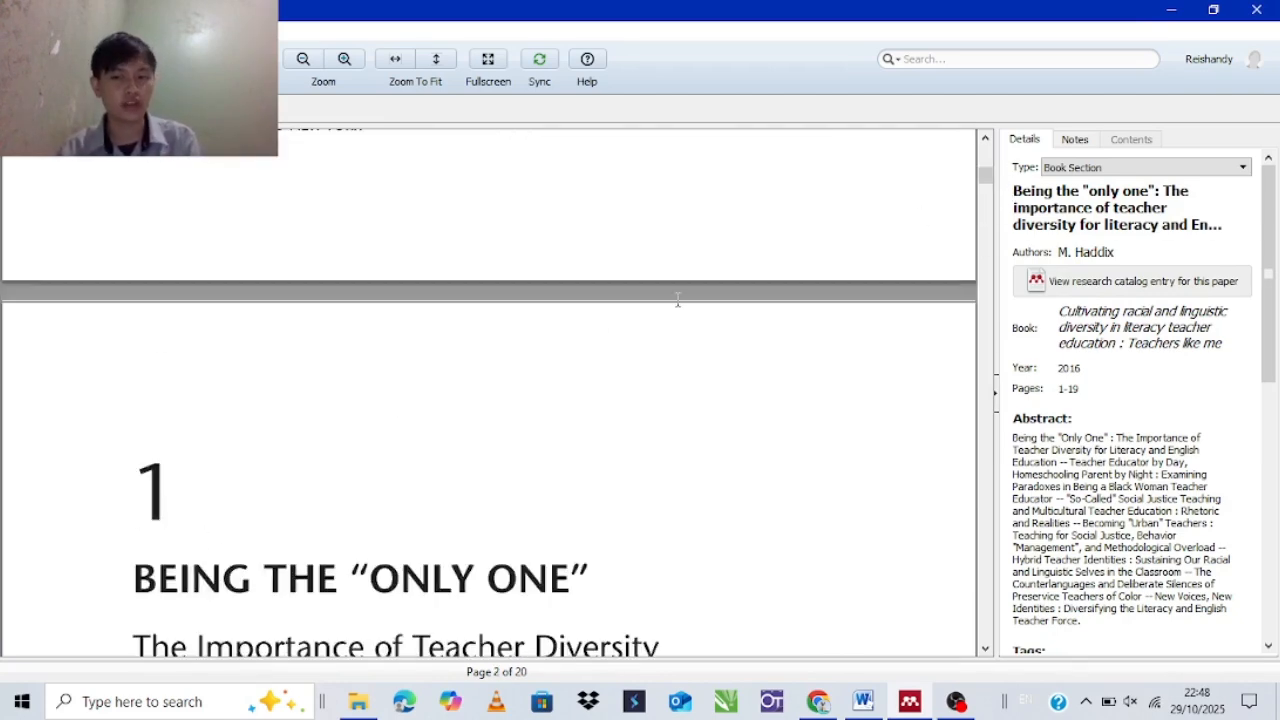
drag(988, 186, 860, 686)
scroll(800, 480, up, 10)
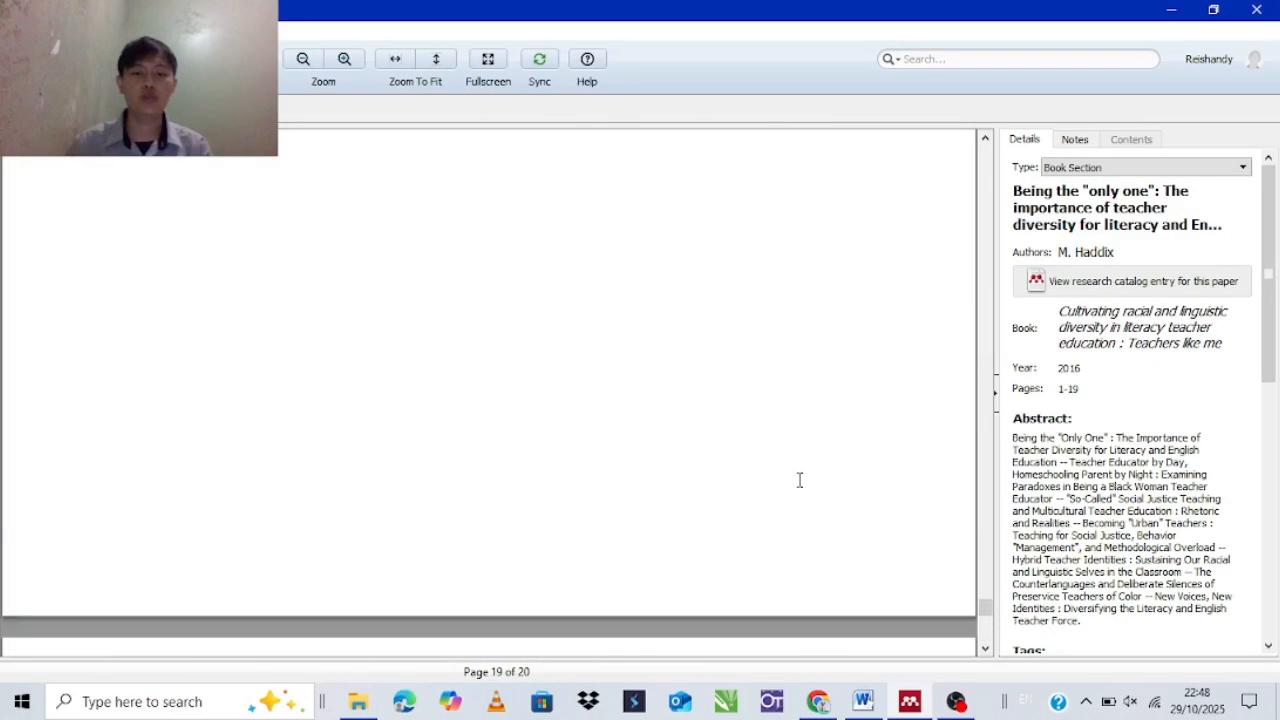
scroll(800, 480, down, 3)
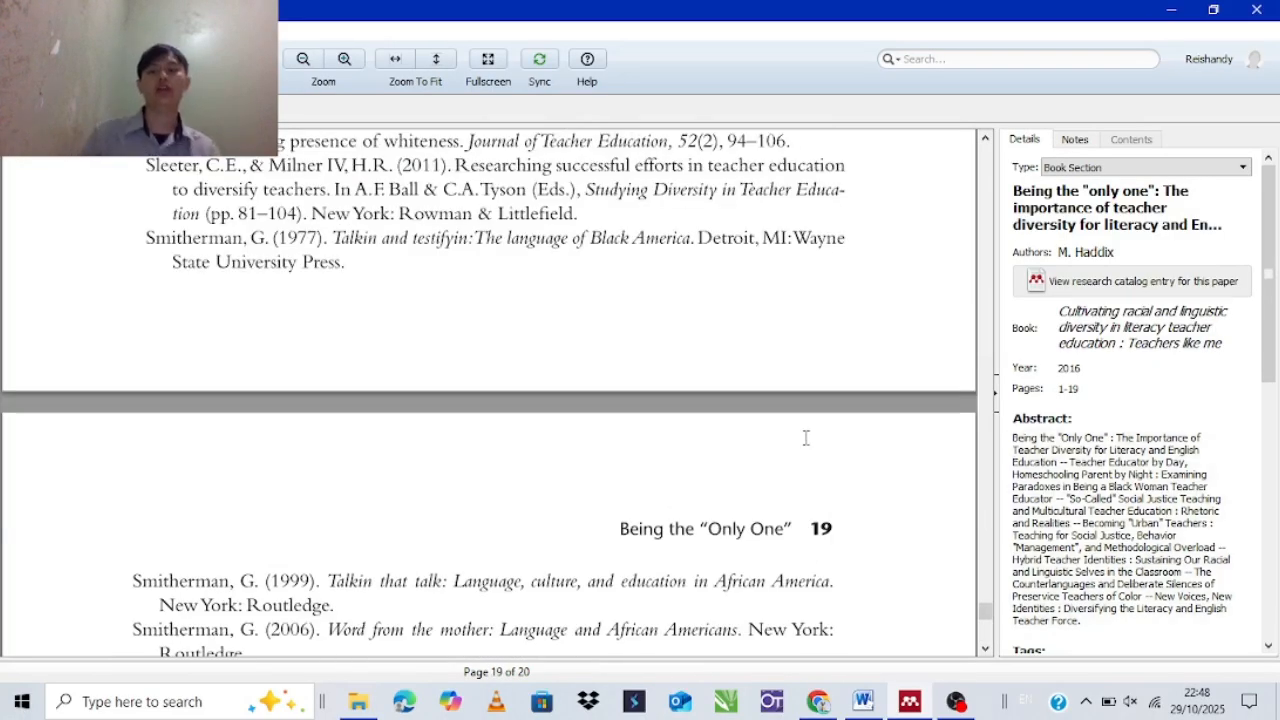
scroll(816, 430, up, 3)
scroll(1068, 418, down, 5)
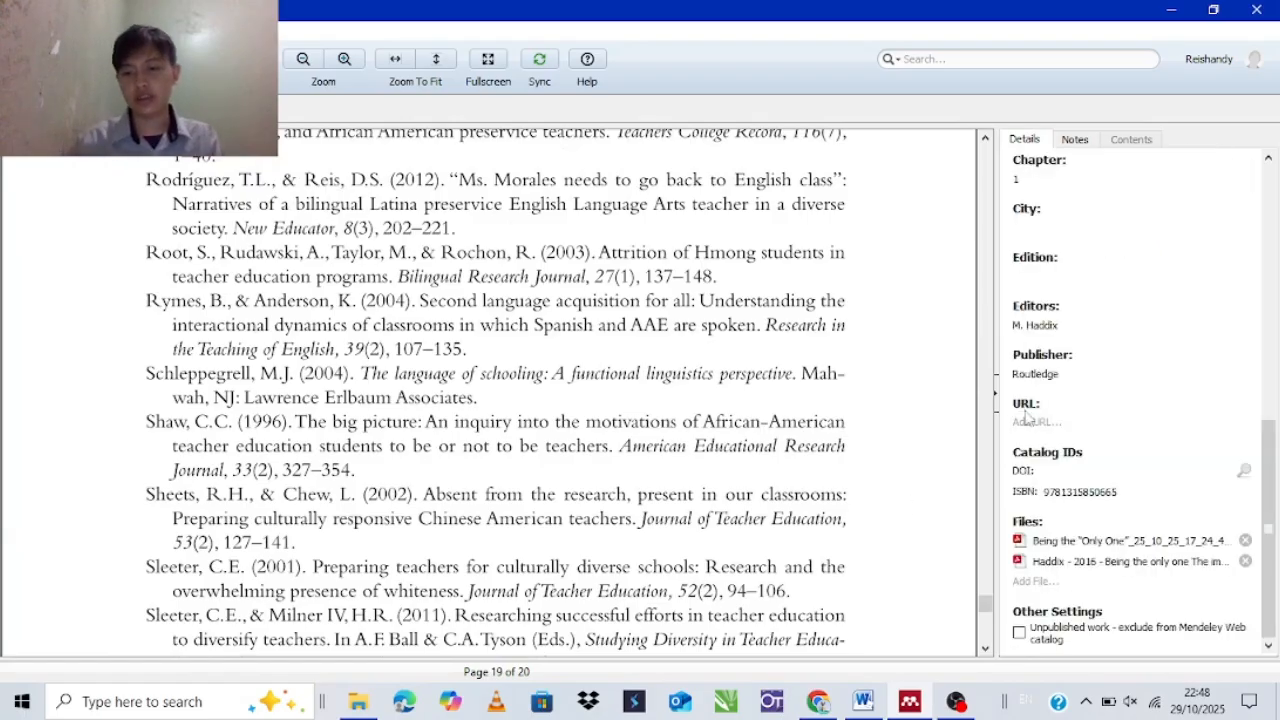
Compare the chapter's Publisher entry with the publisher logo on the PDF's first page
drag(988, 610, 1015, 140)
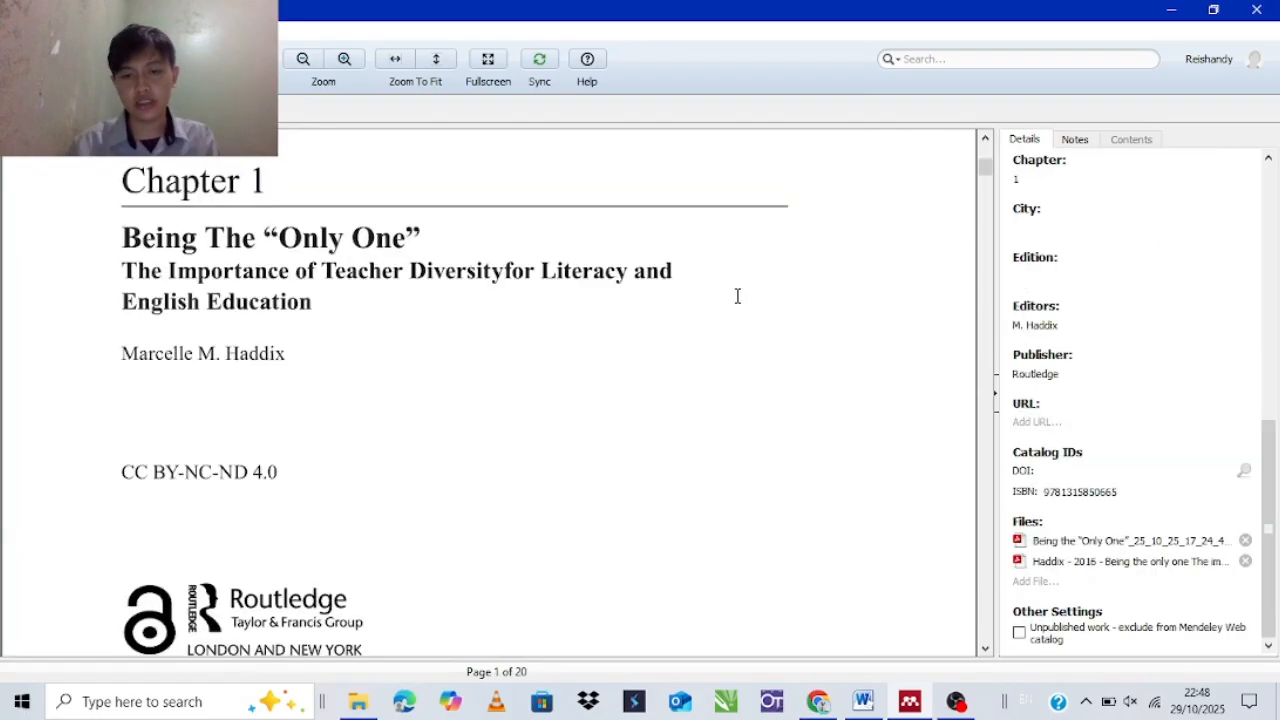
scroll(722, 316, down, 10)
scroll(656, 410, up, 10)
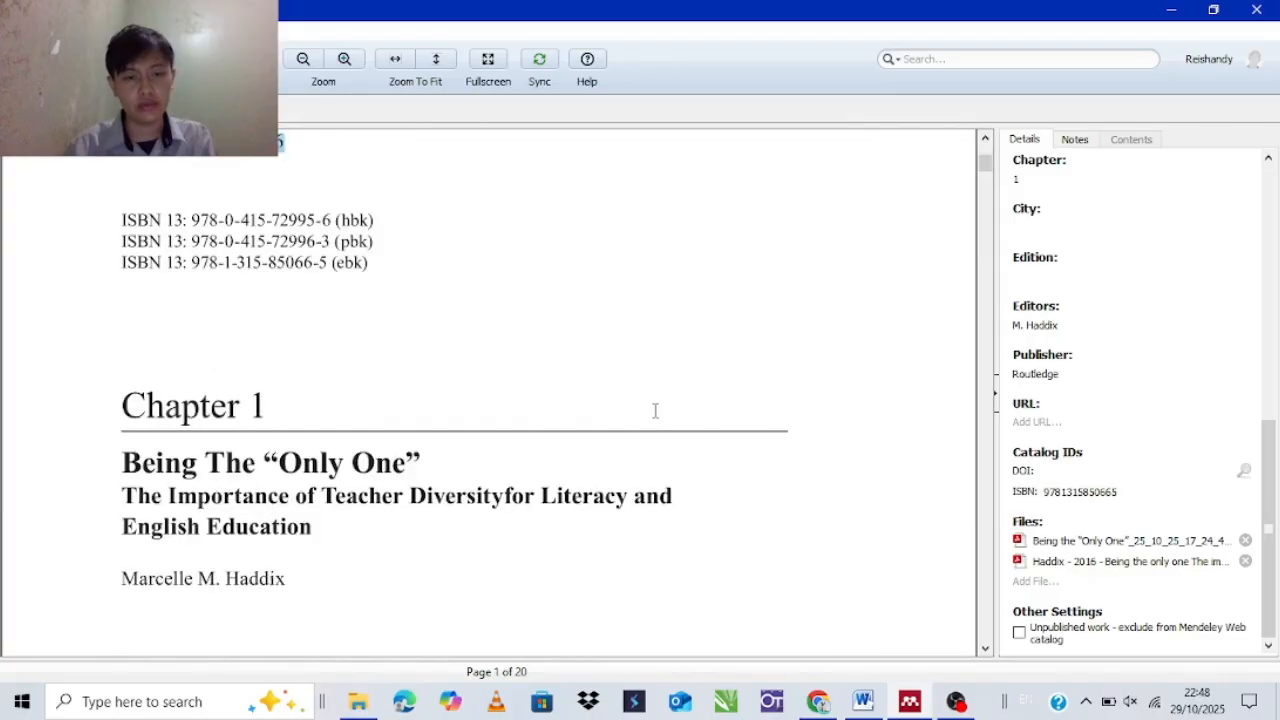
scroll(656, 410, down, 3)
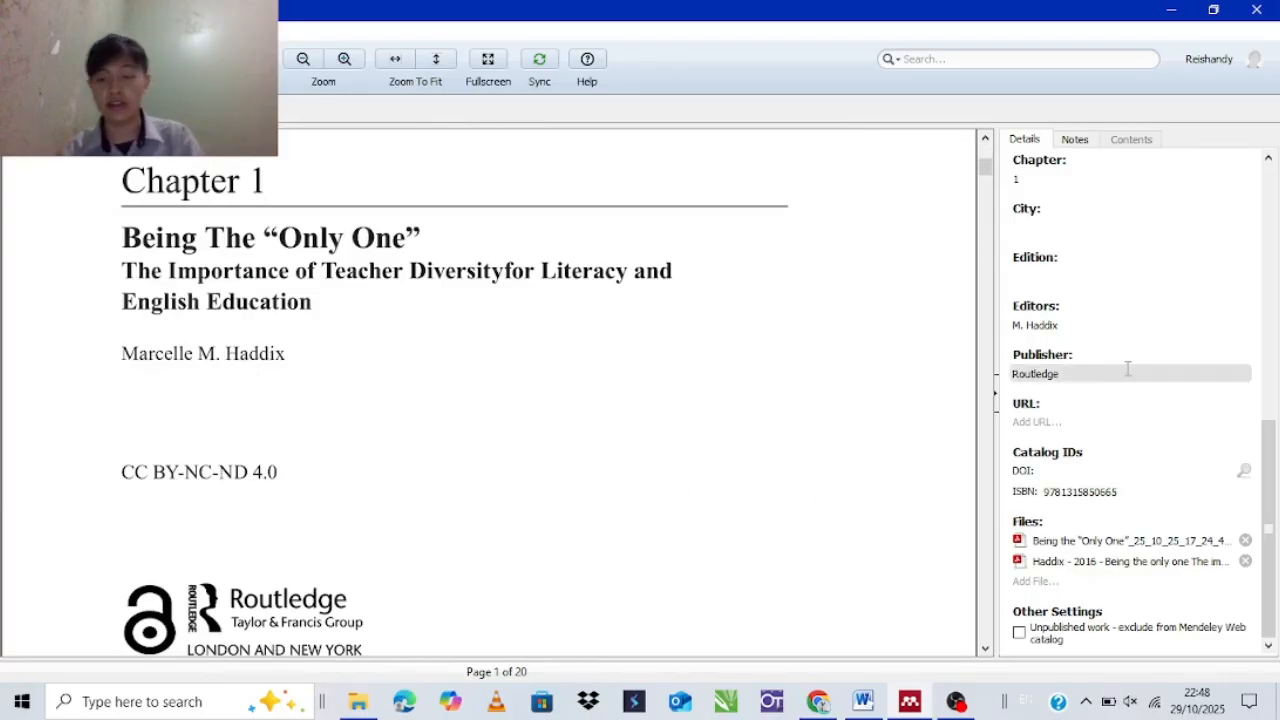
scroll(744, 403, down, 2)
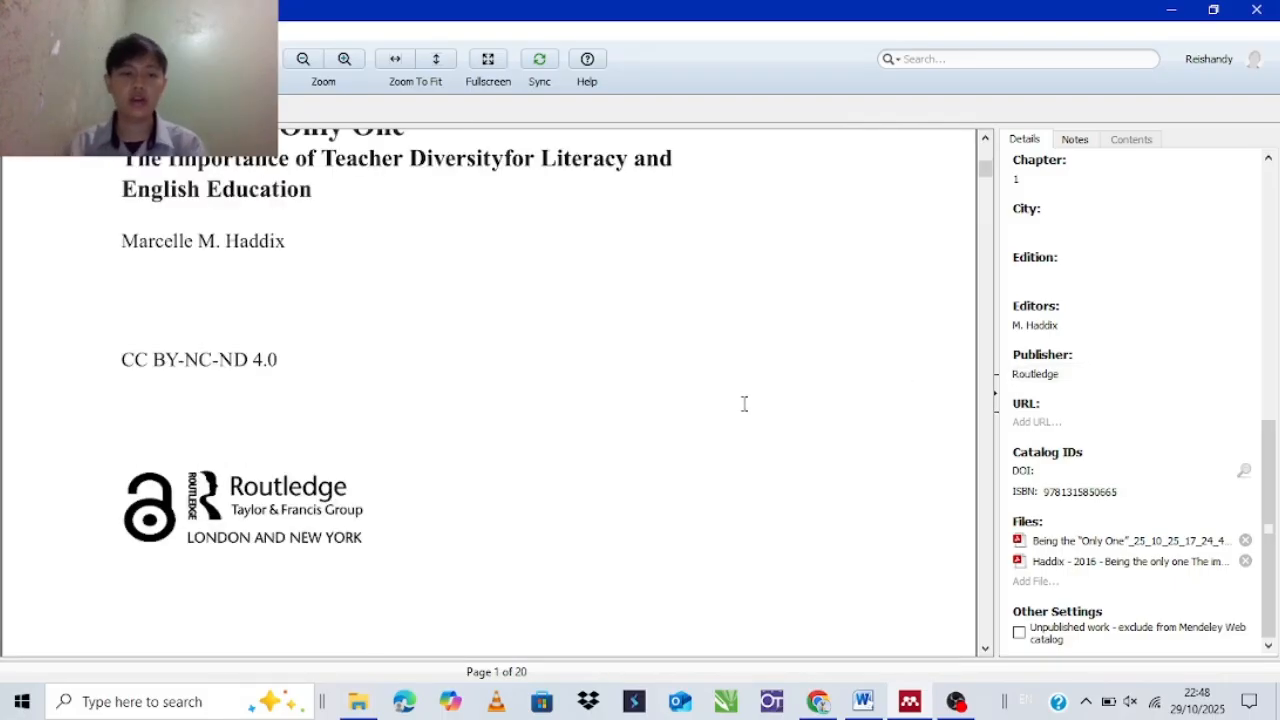
scroll(1046, 317, up, 2)
scroll(1046, 317, up, 8)
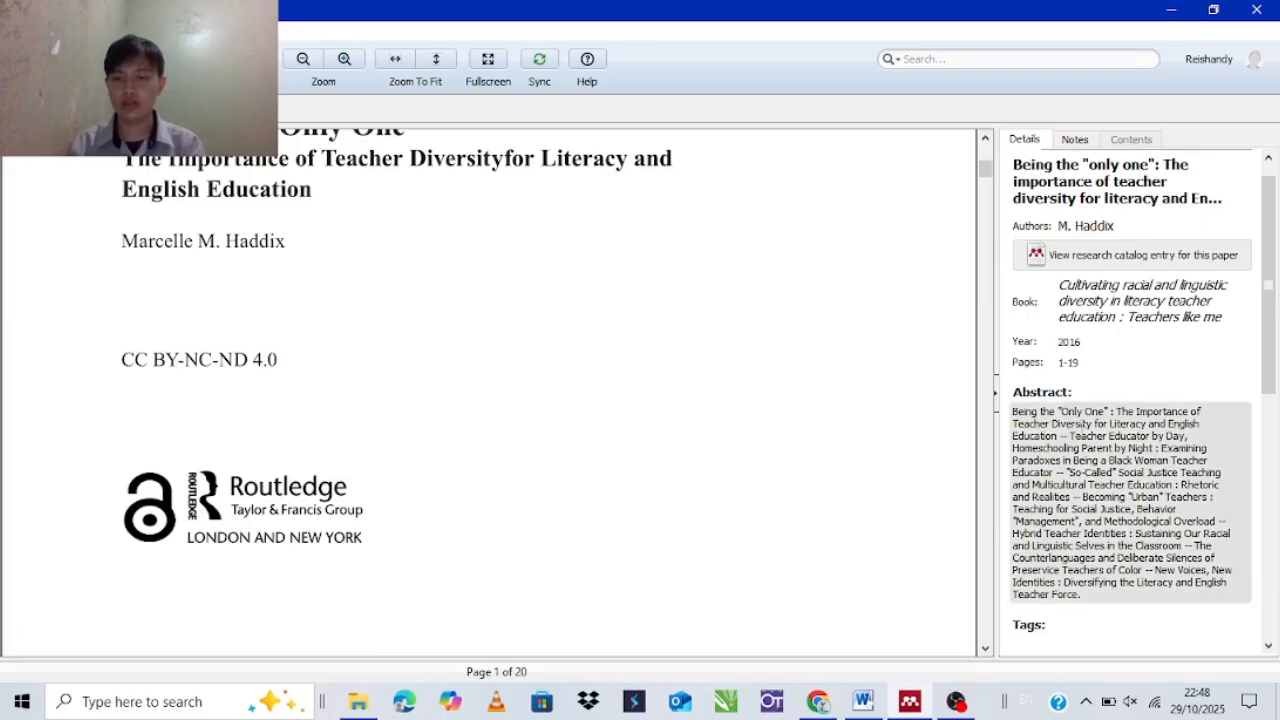
Check the chapter's Editors entry against the "Edited by" line on the PDF's first page, leaving the entry as it is
scroll(1086, 434, down, 8)
scroll(1092, 448, down, 2)
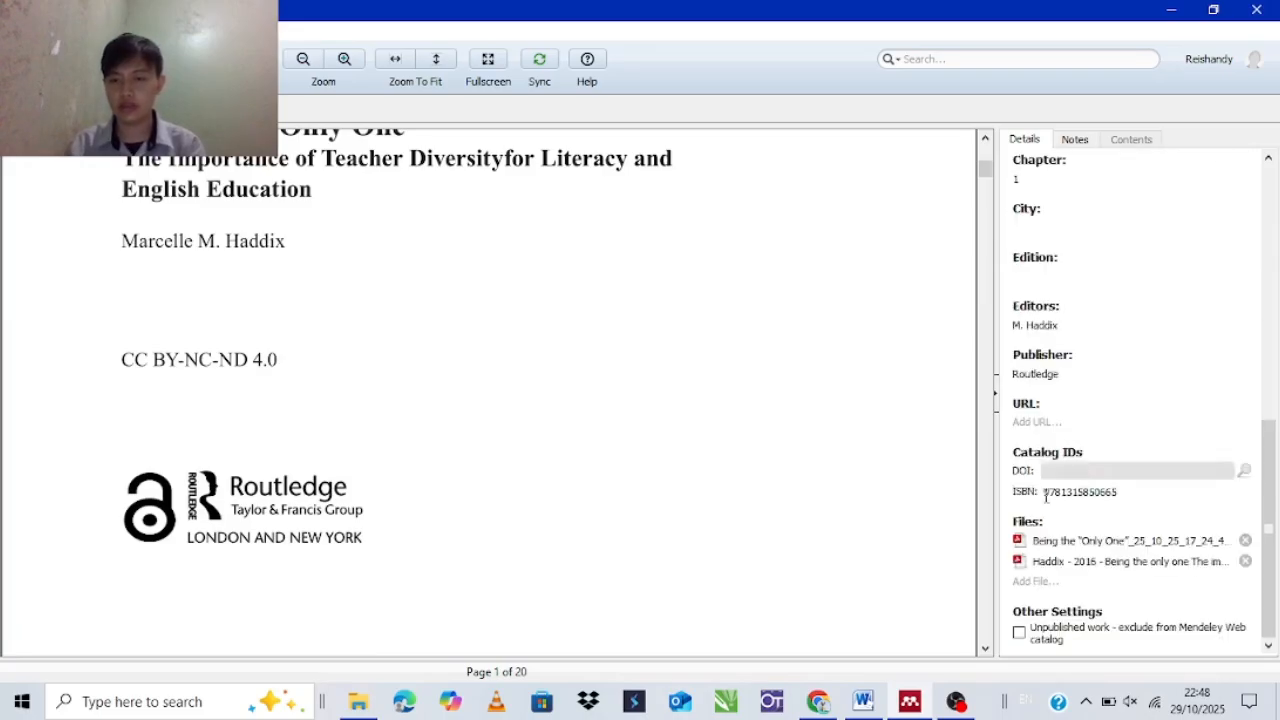
click(1071, 325)
click(600, 389)
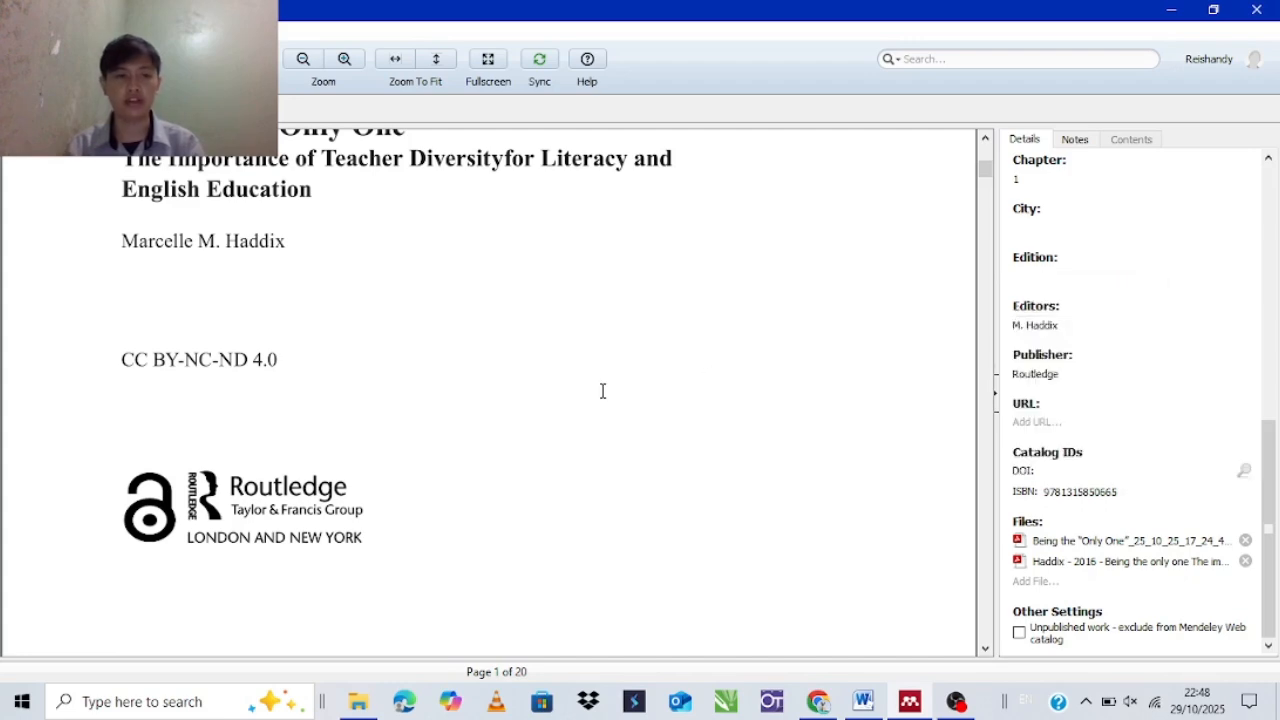
scroll(602, 390, down, 10)
scroll(602, 390, up, 8)
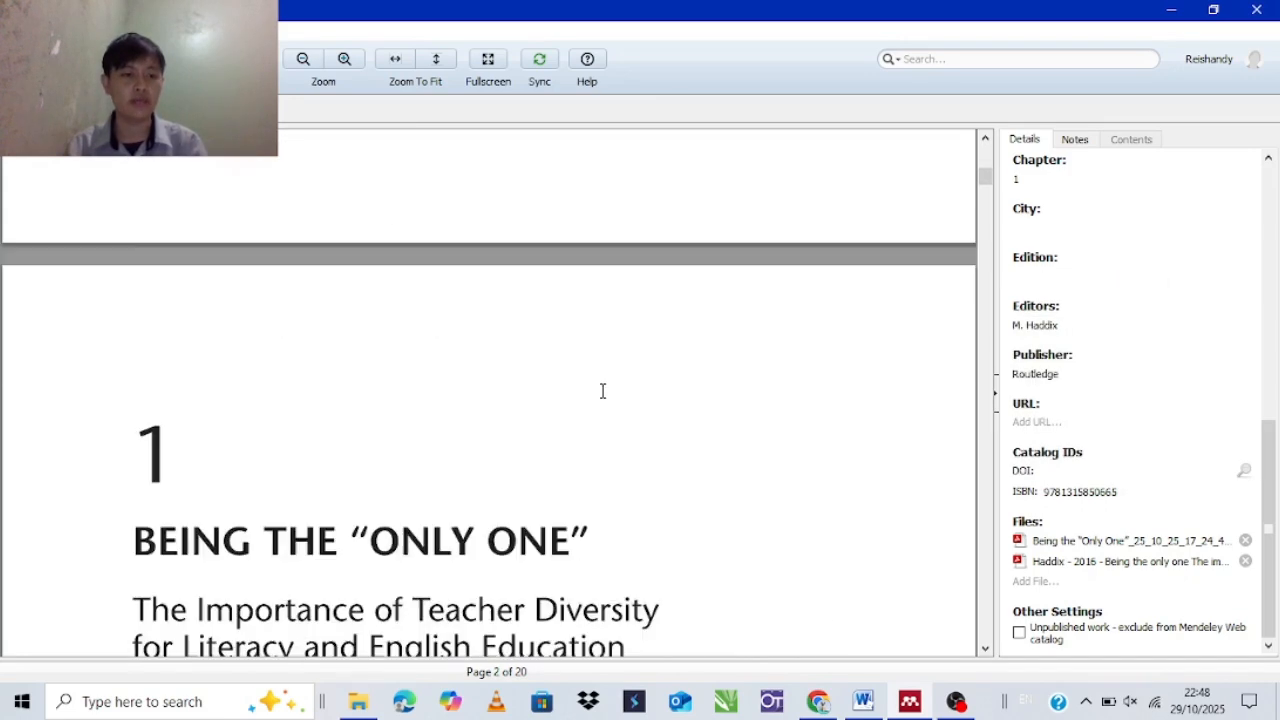
scroll(186, 351, up, 2)
scroll(194, 345, up, 5)
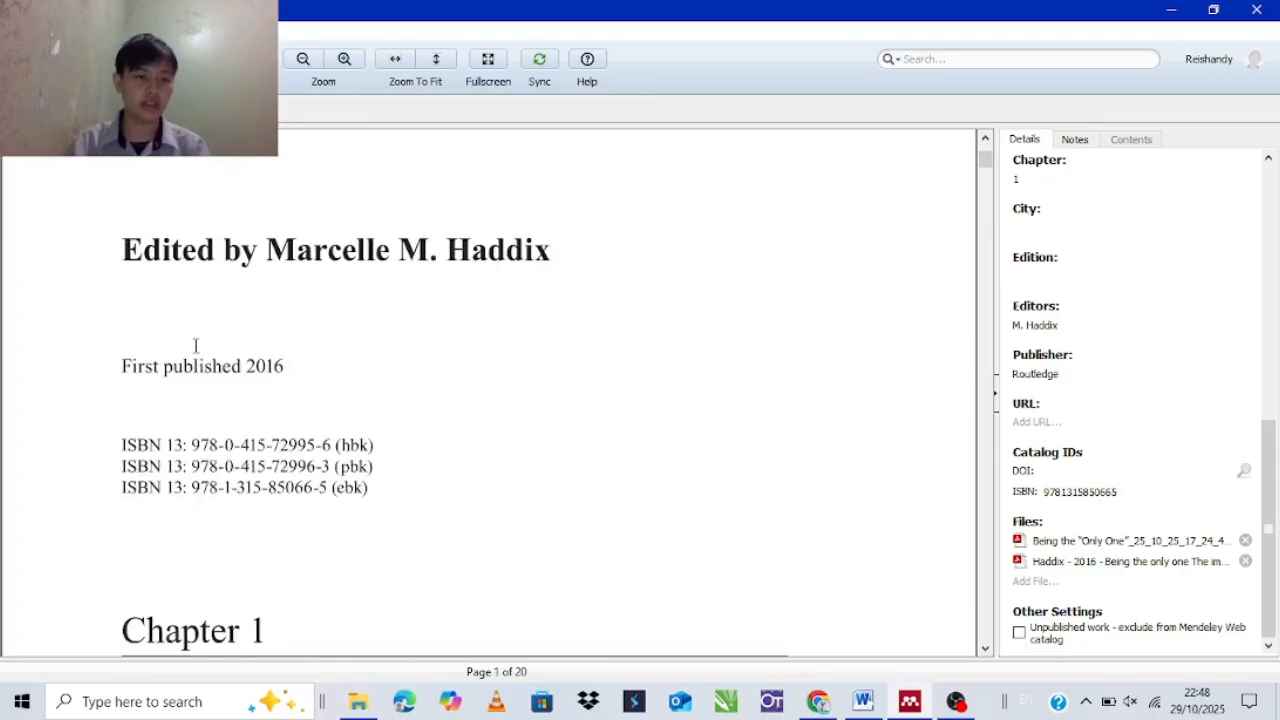
scroll(200, 345, down, 5)
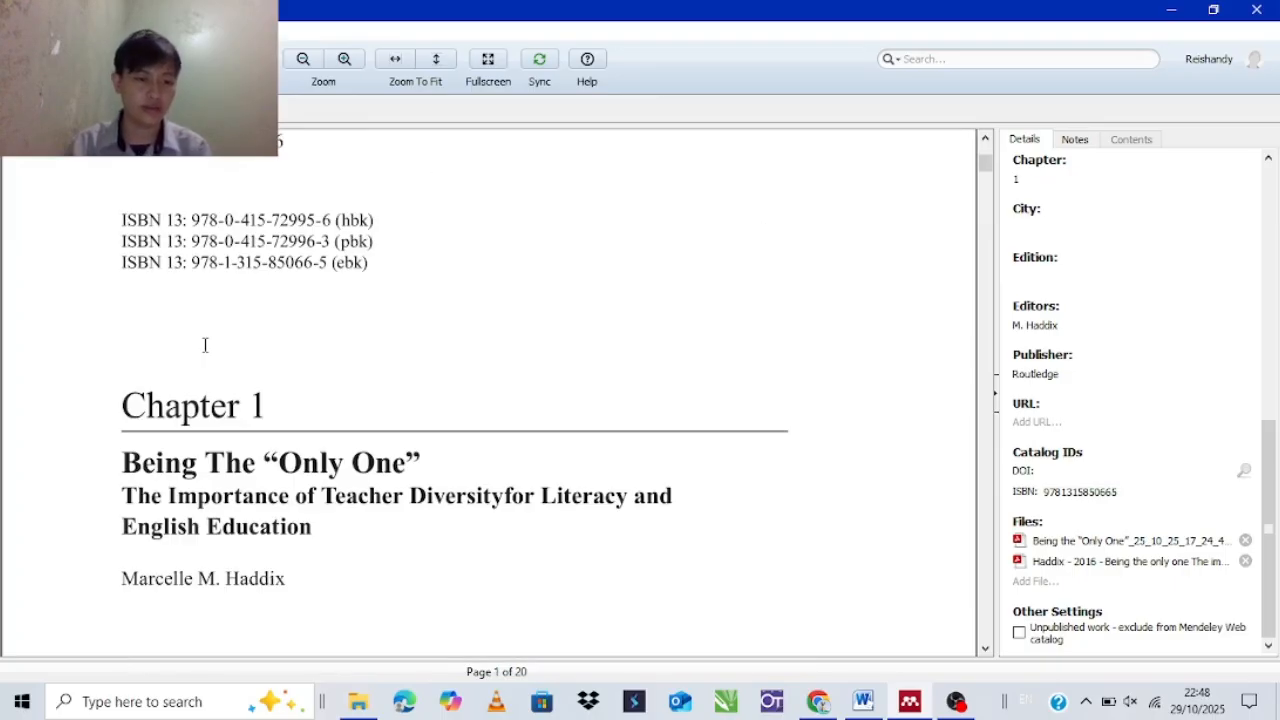
scroll(205, 345, up, 3)
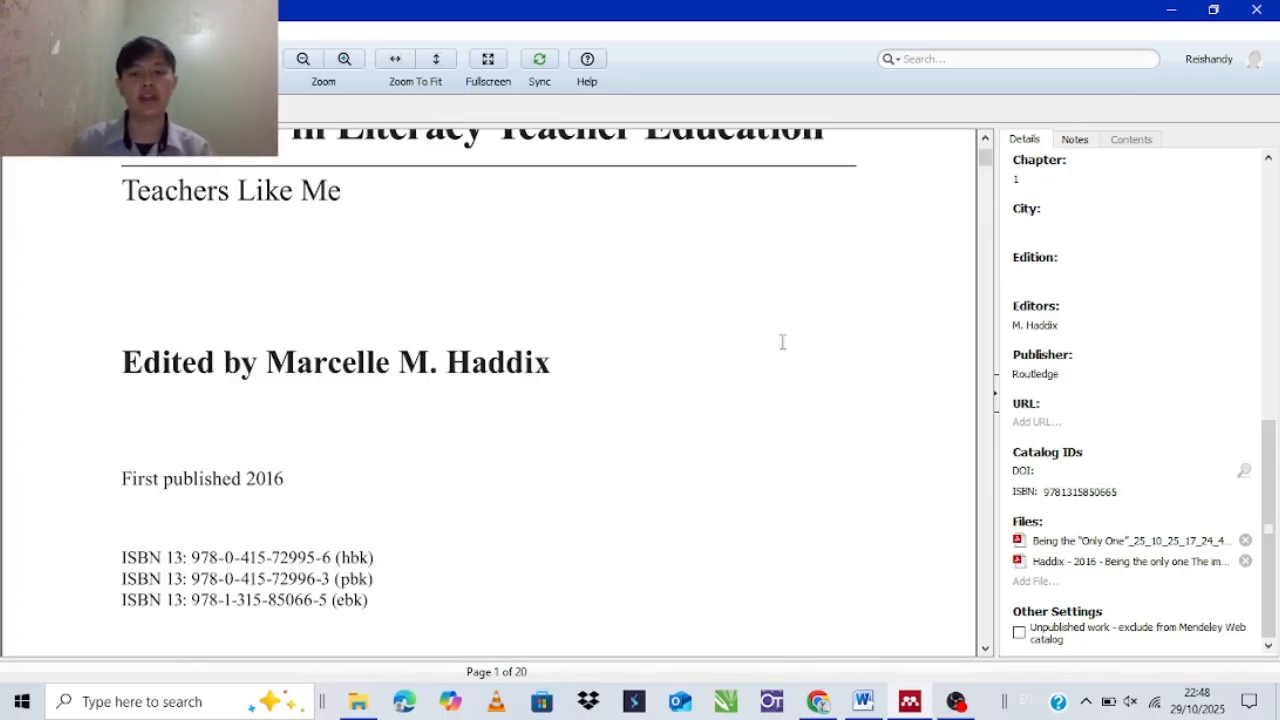
click(1100, 322)
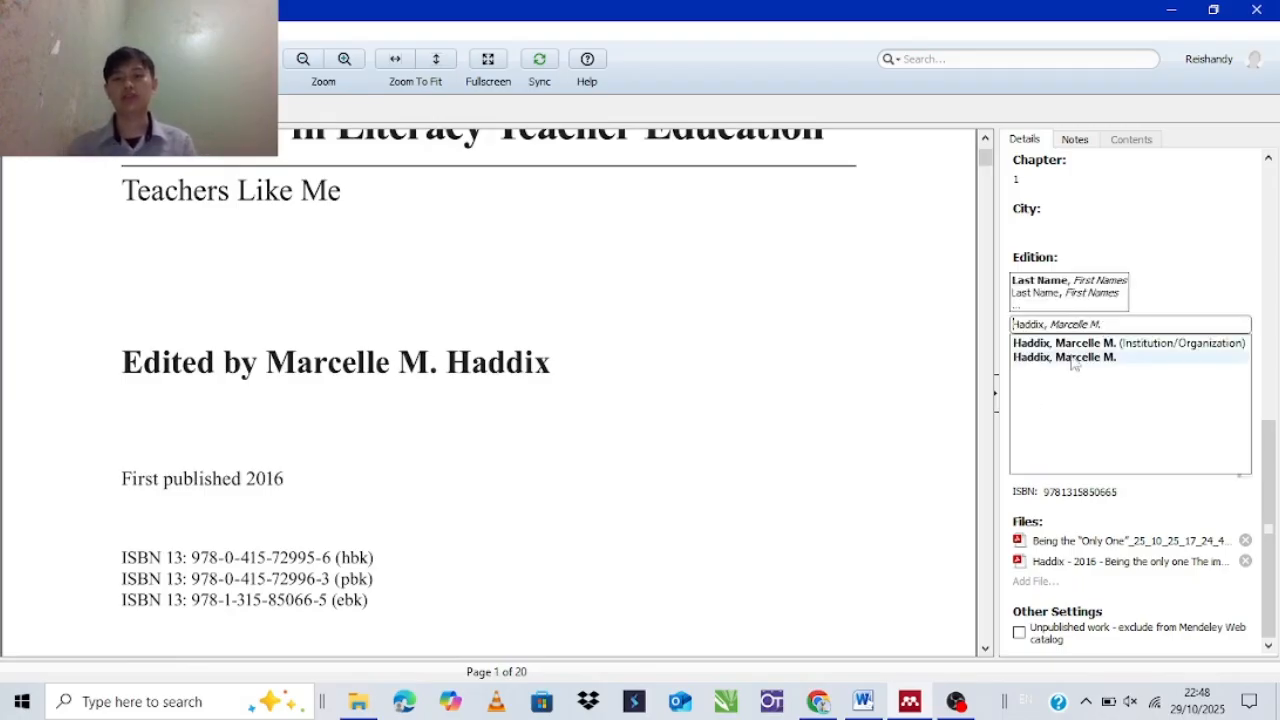
click(1167, 252)
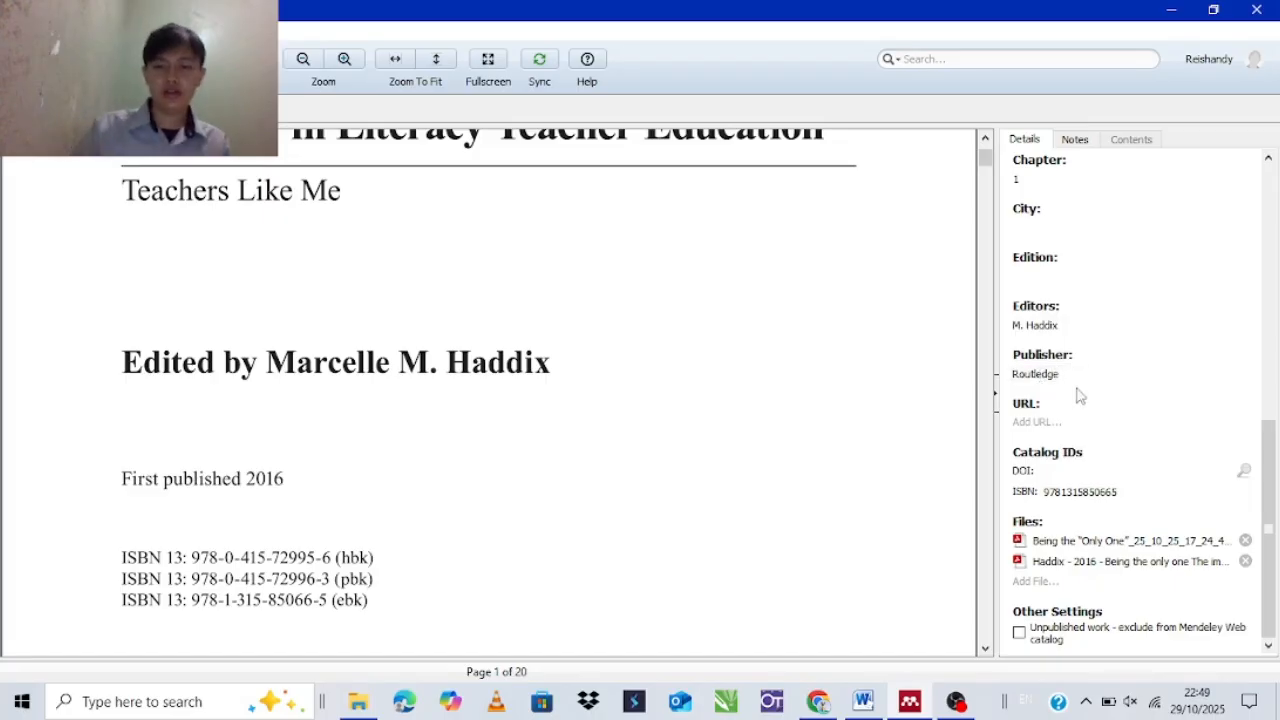
Look over the chapter's full set of detail fields, from type and title down to chapter number and publisher
scroll(1080, 390, up, 2)
scroll(940, 490, down, 3)
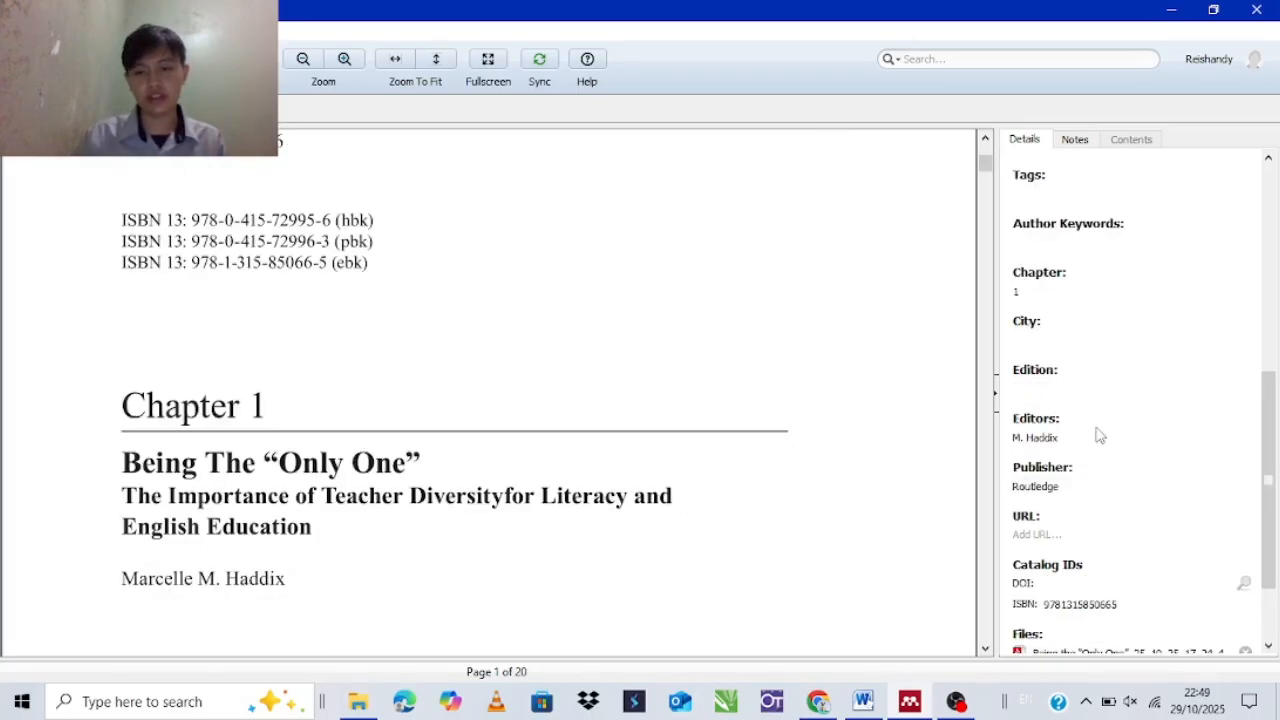
scroll(1100, 430, up, 5)
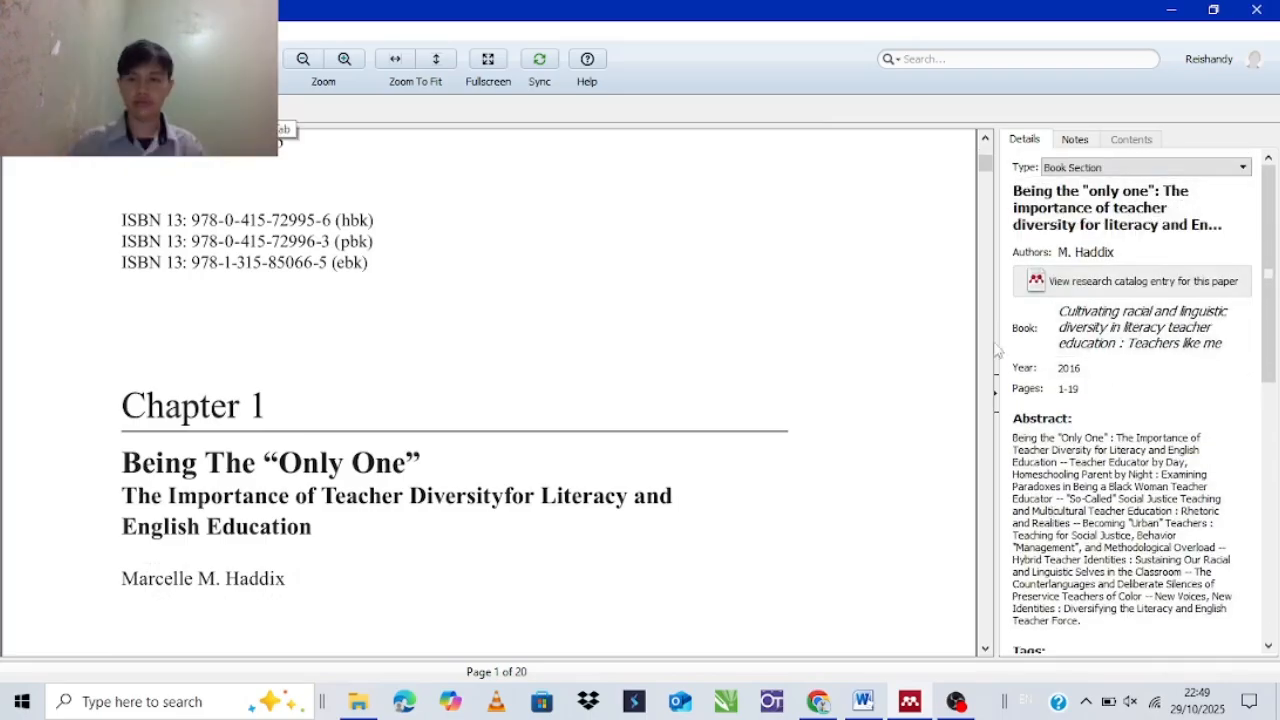
scroll(1077, 418, down, 4)
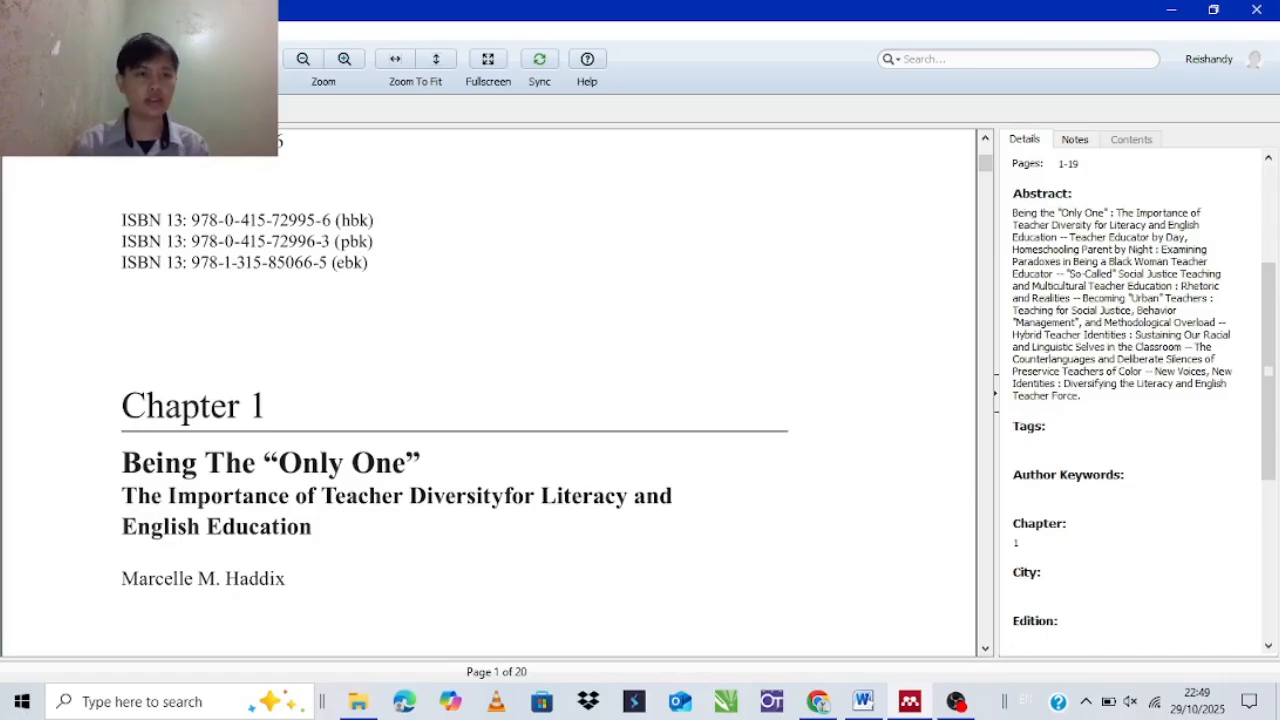
Close the chapter's PDF and open the PDF of the reference in the Proceeding folder
key(ctrl+w)
click(88, 256)
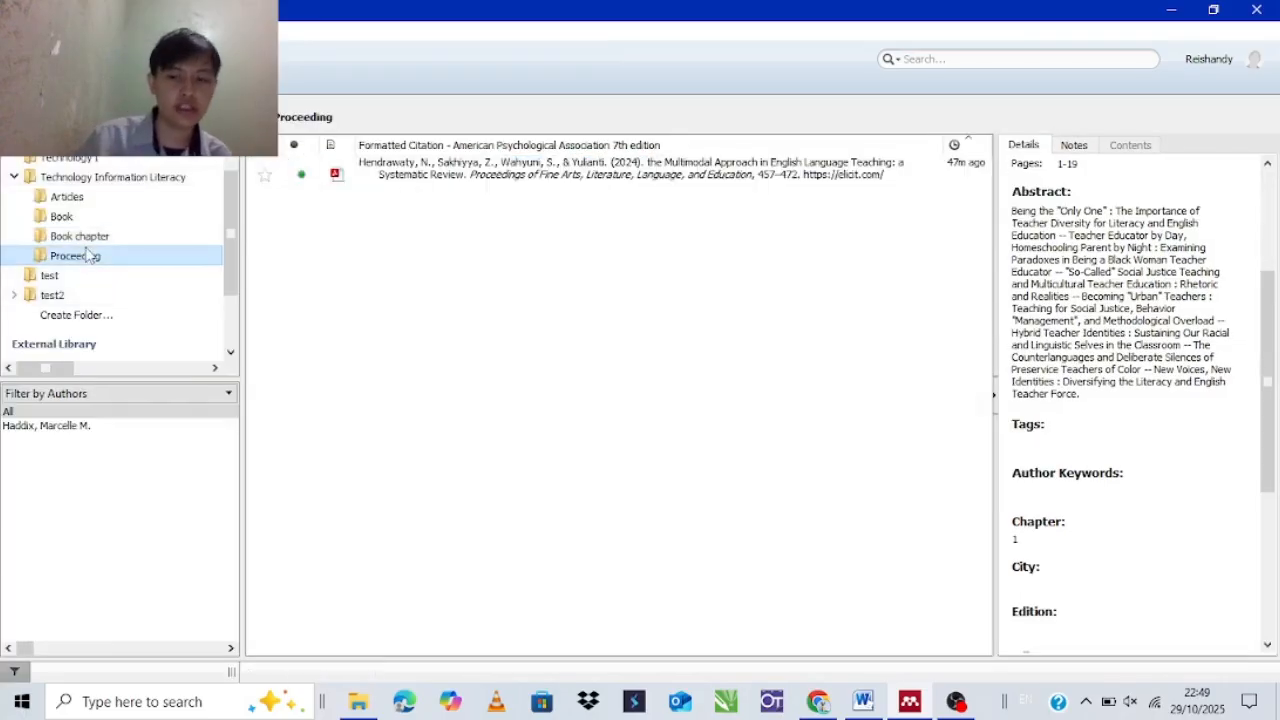
double_click(676, 175)
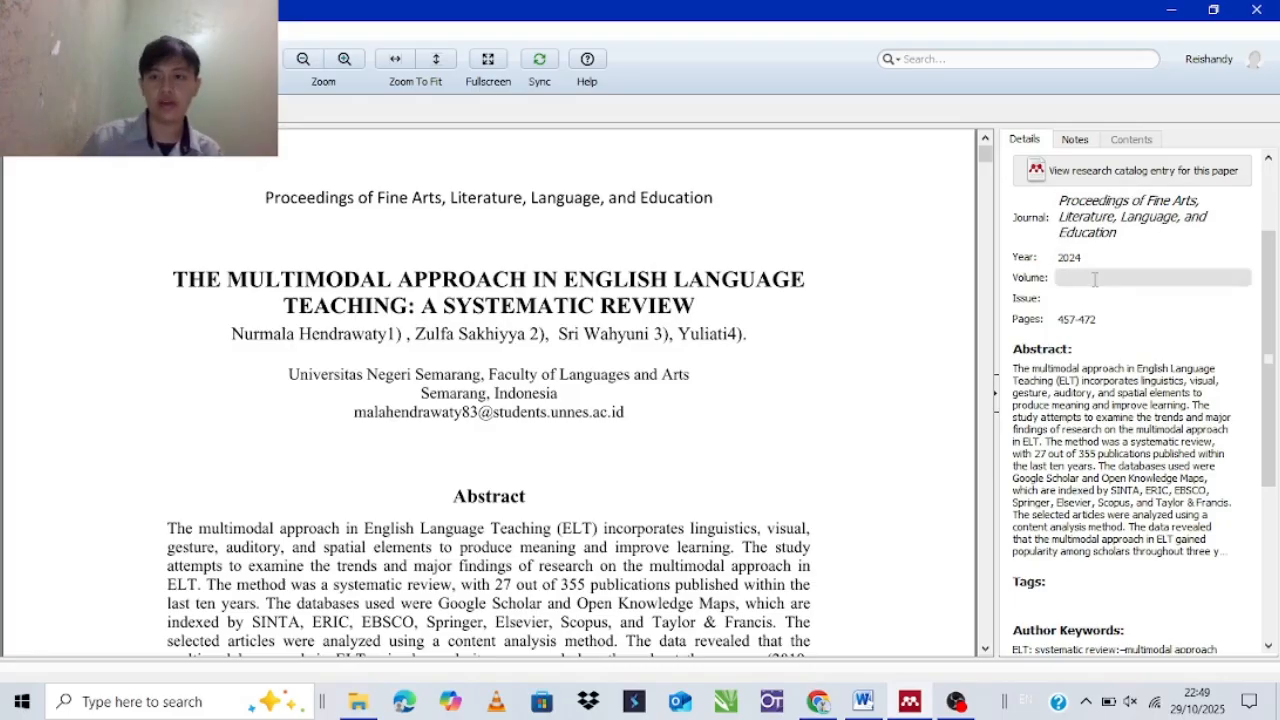
Capitalize the first word of the proceeding reference's title as "The"
scroll(1092, 279, up, 3)
click(1107, 233)
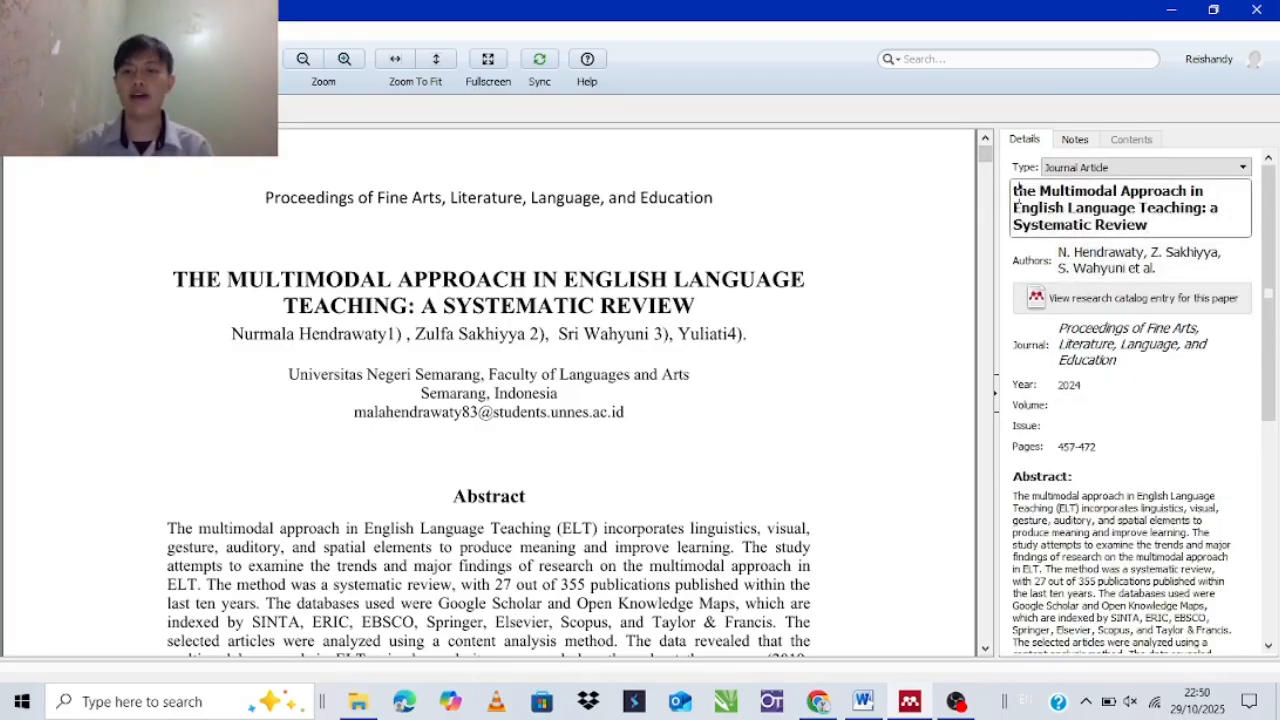
drag(1017, 196, 1170, 240)
click(1133, 208)
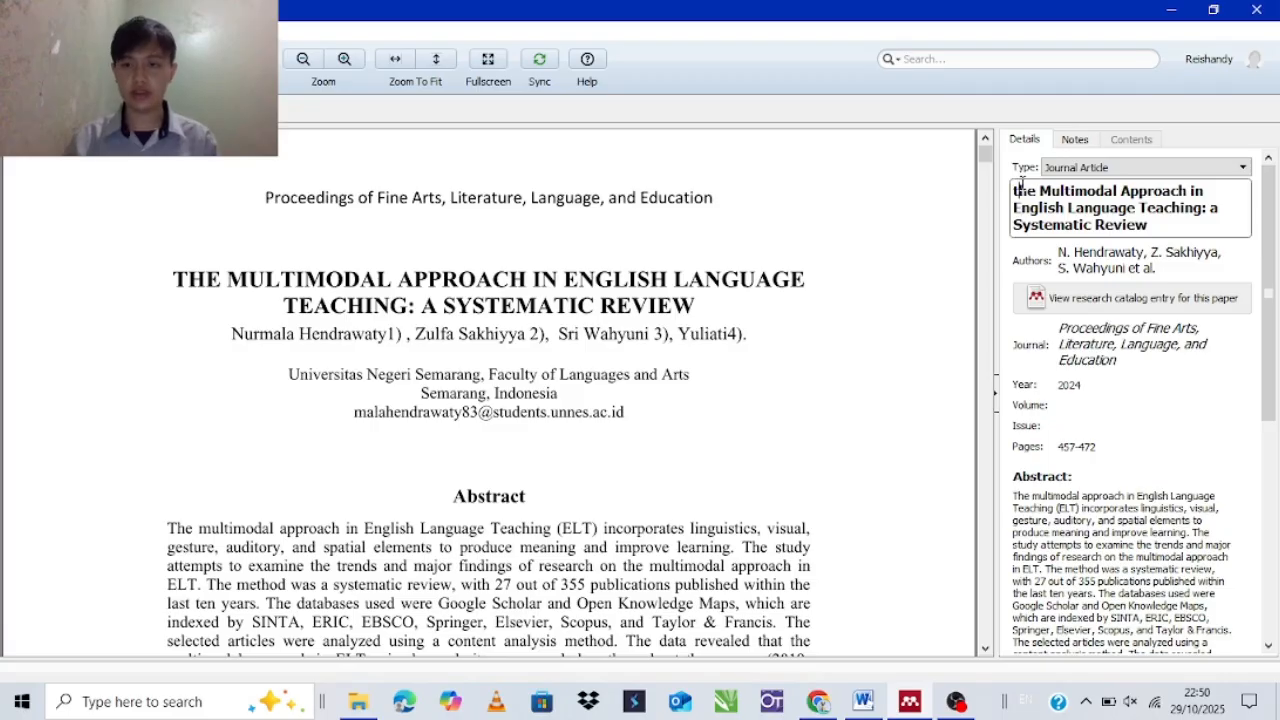
text(\)
key(BackSpace)
key(BackSpace)
key(BackSpace)
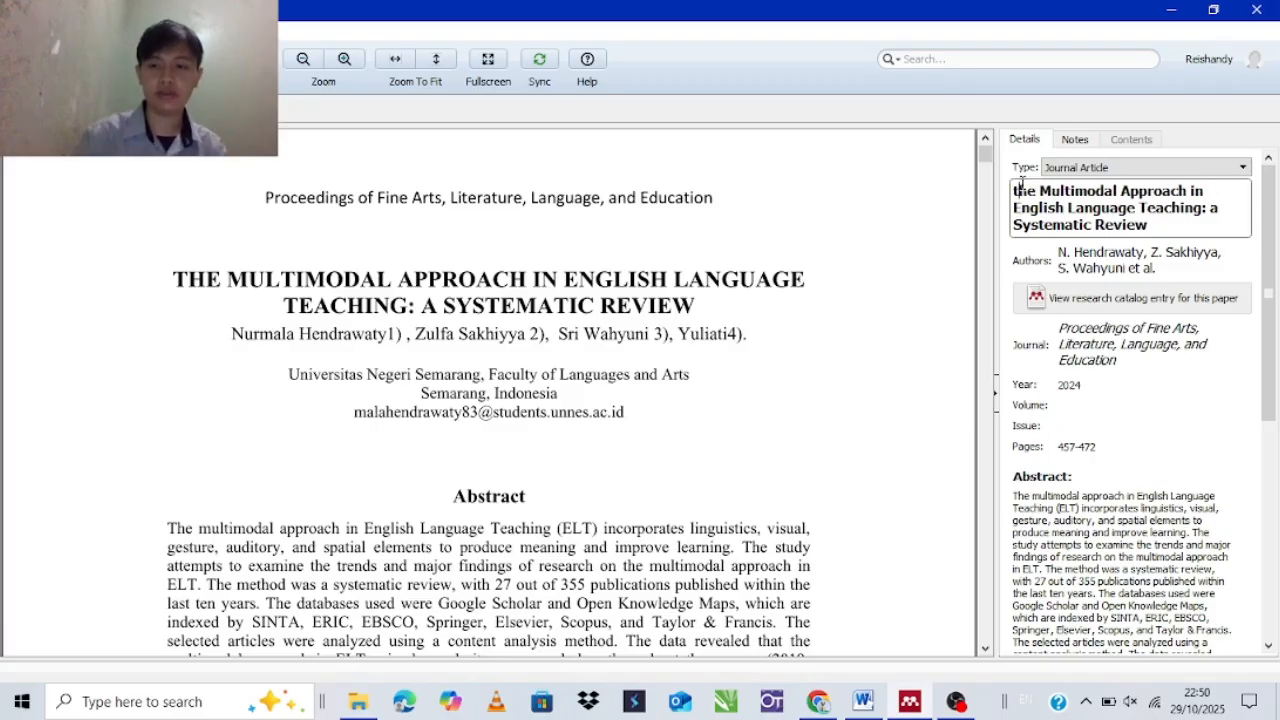
text(T)
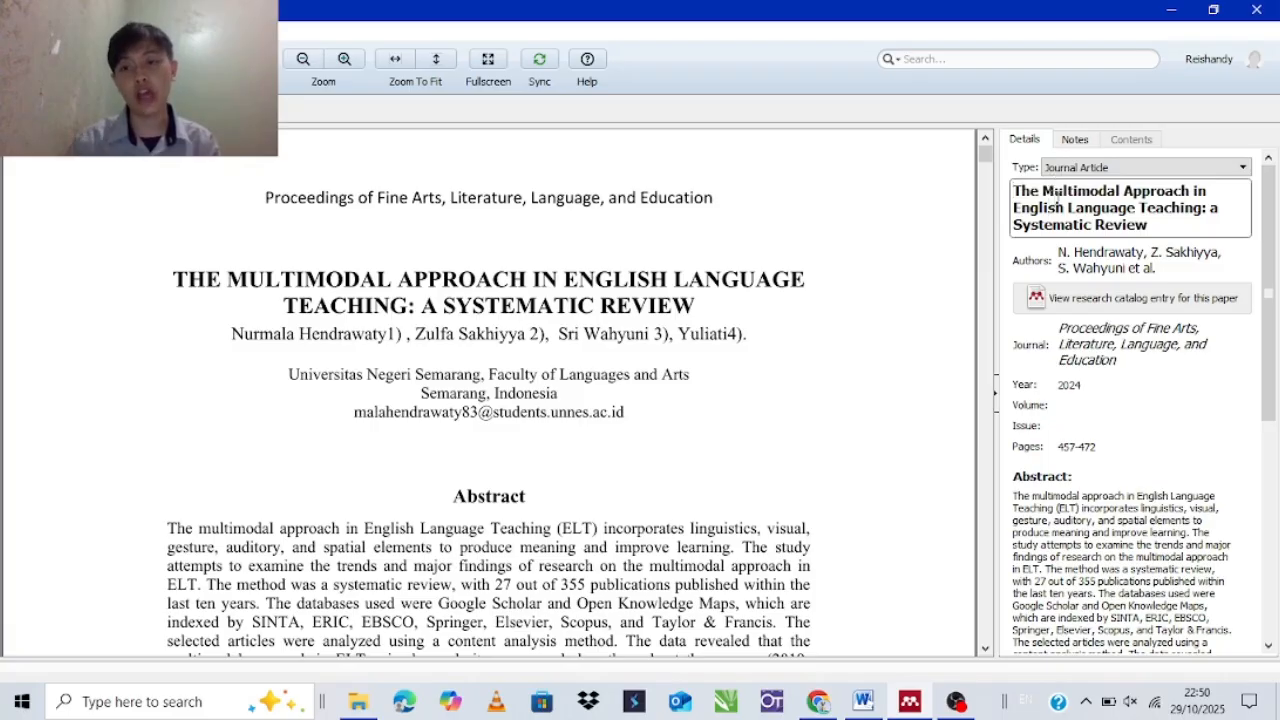
Lowercase the words "multimodal approach" in the proceeding reference's title
click(1057, 190)
key(BackSpace)
text(m)
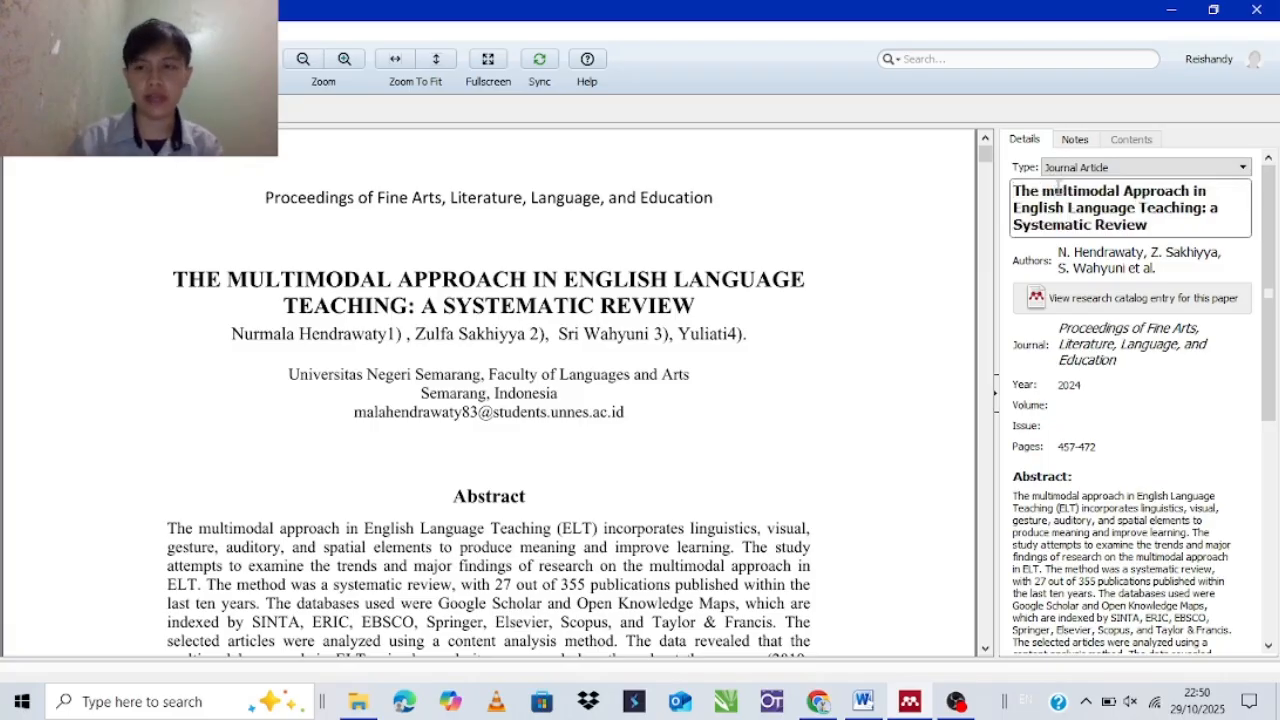
click(1135, 190)
key(BackSpace)
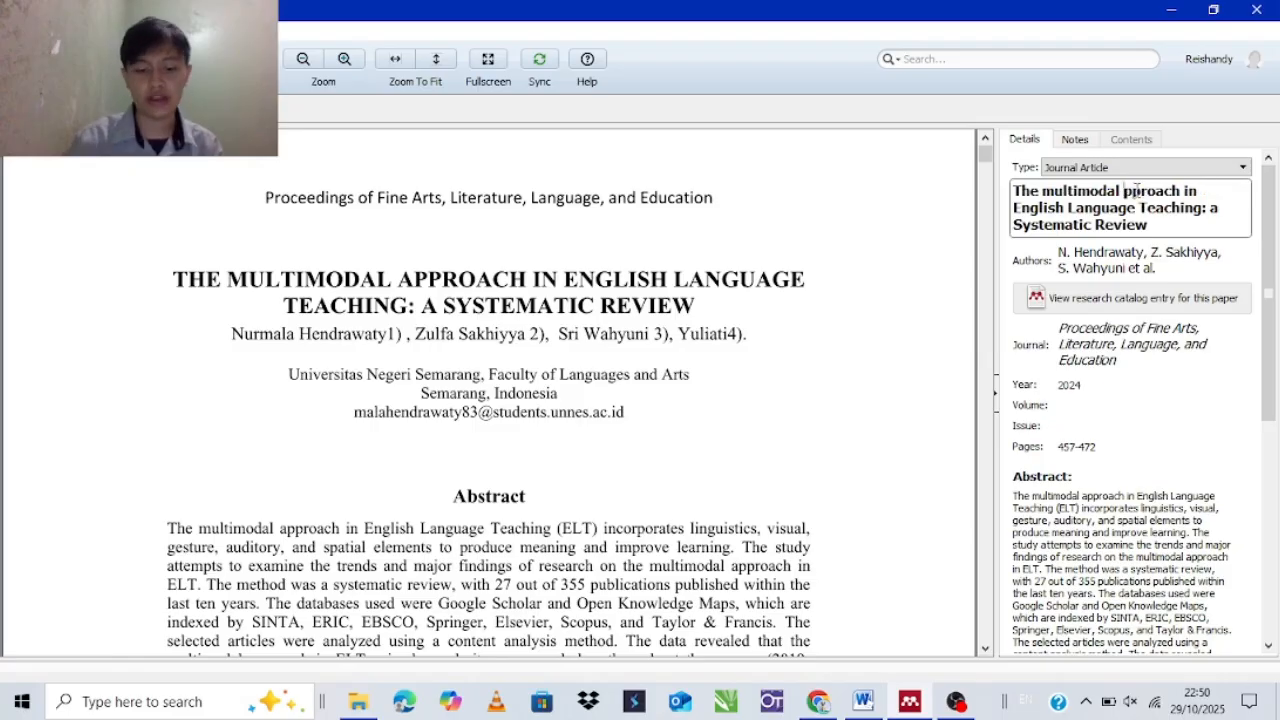
text(a)
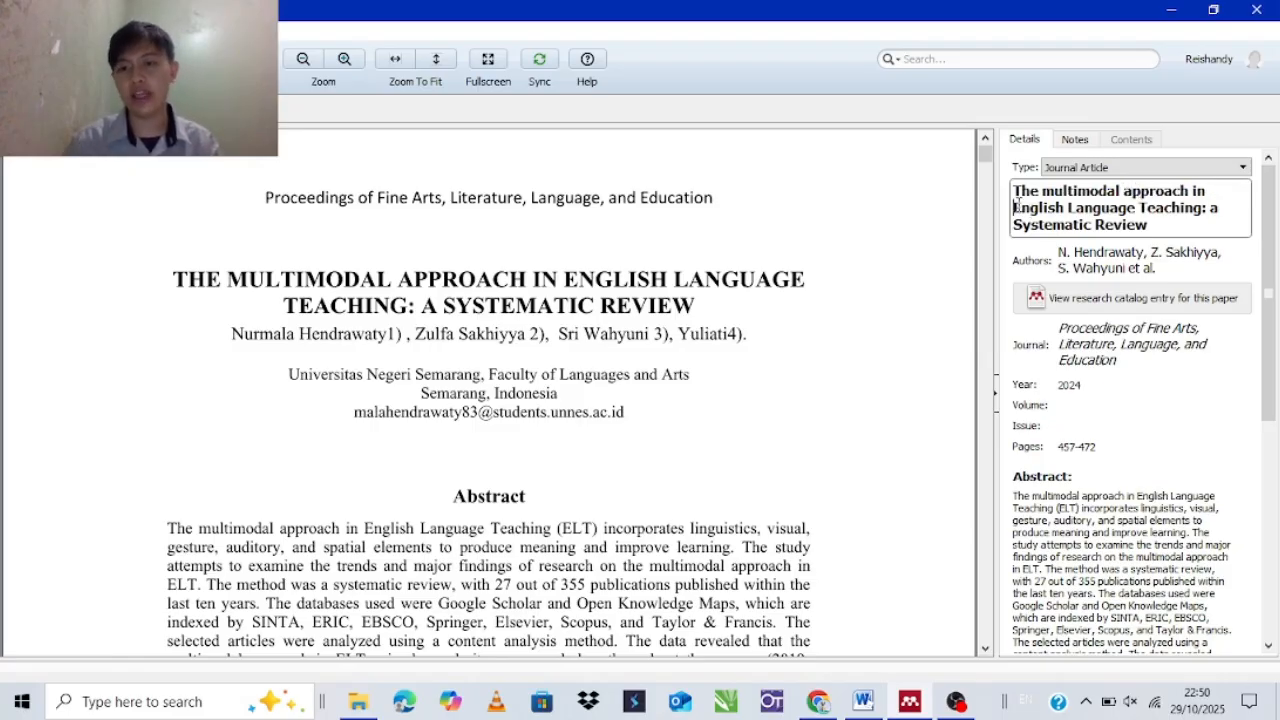
Lowercase the words "language teaching" in the proceeding reference's title
click(1077, 207)
key(BackSpace)
text(l)
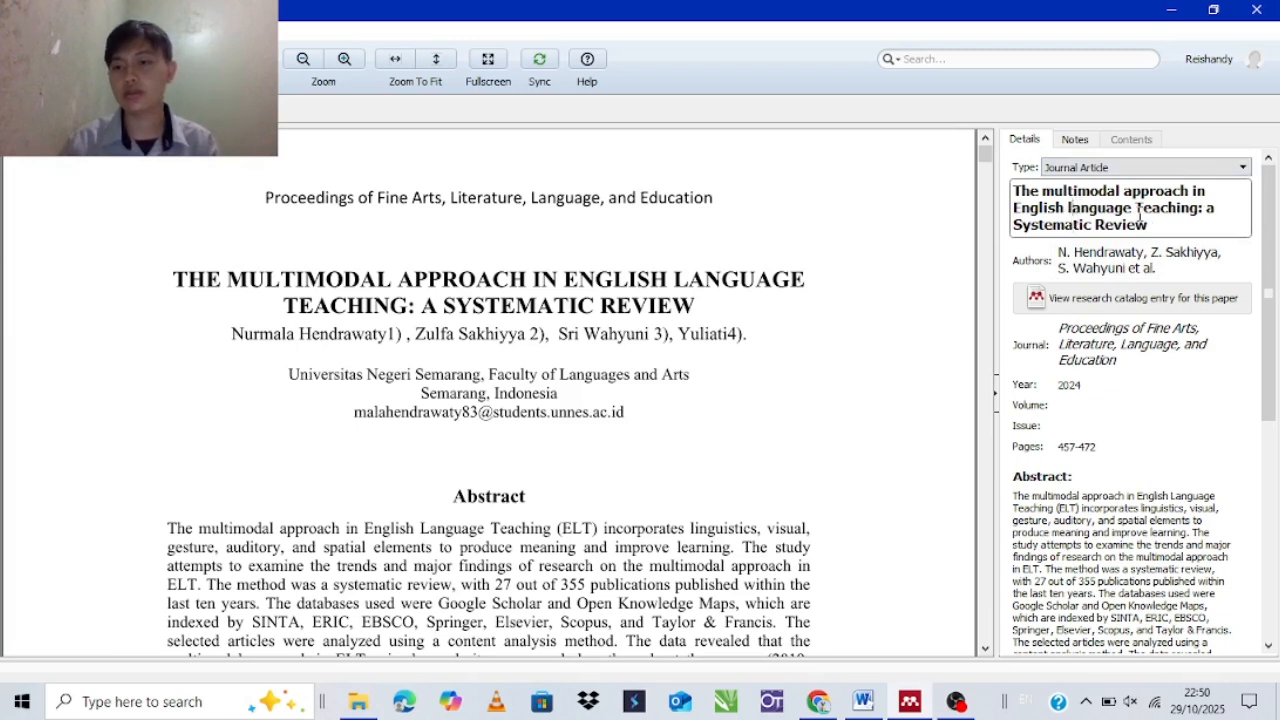
click(1145, 208)
key(BackSpace)
text(t)
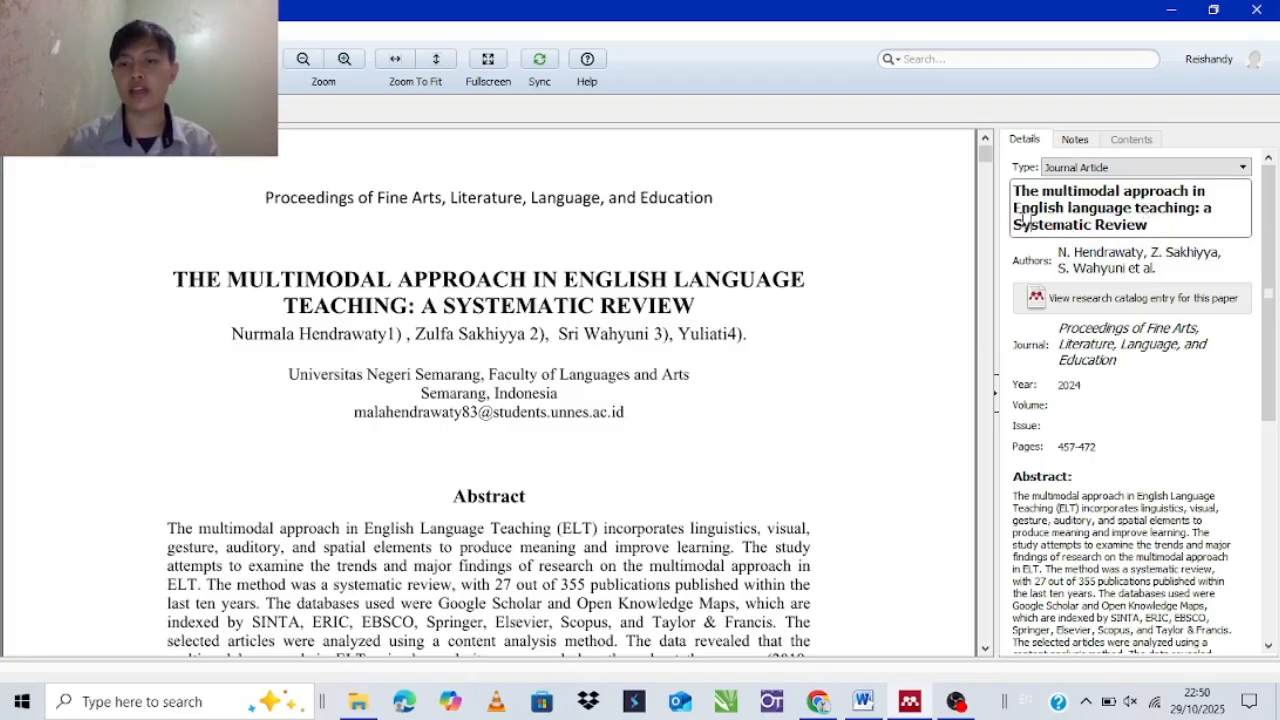
Lowercase "systematic review" at the end of the proceeding reference's title and leave the title field
click(1021, 222)
key(BackSpace)
text(s)
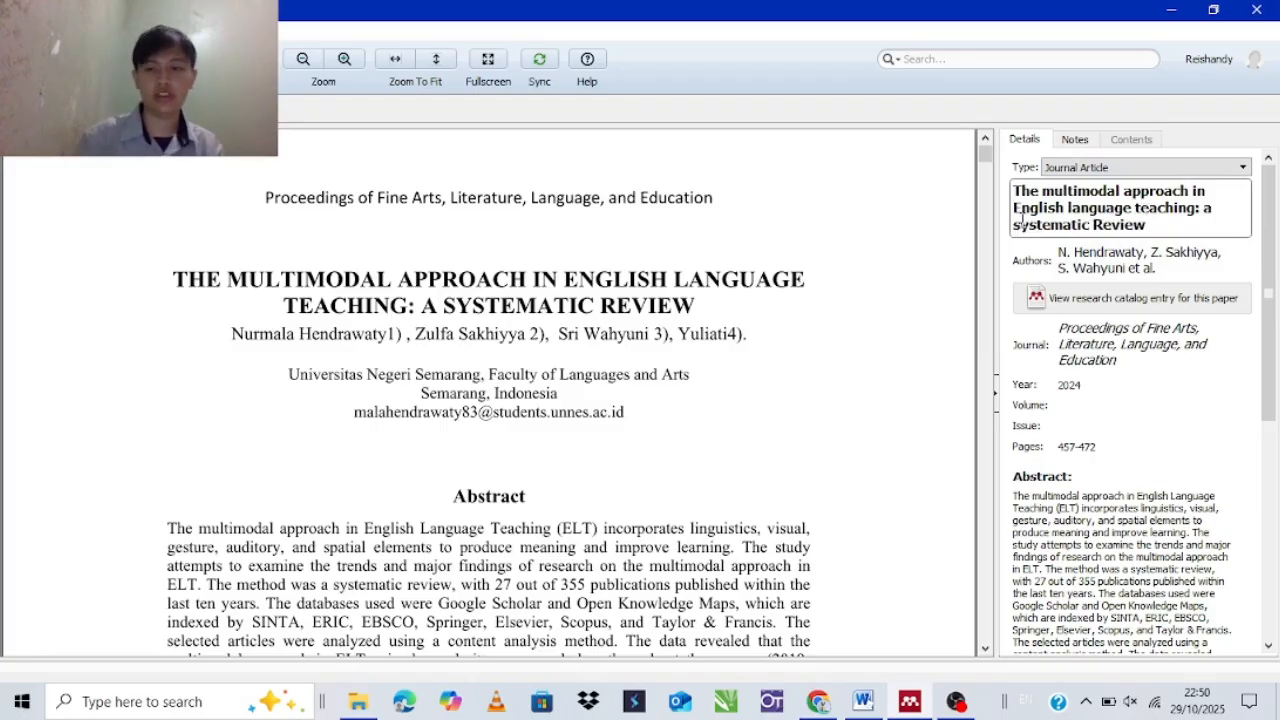
click(1105, 224)
key(BackSpace)
text(r)
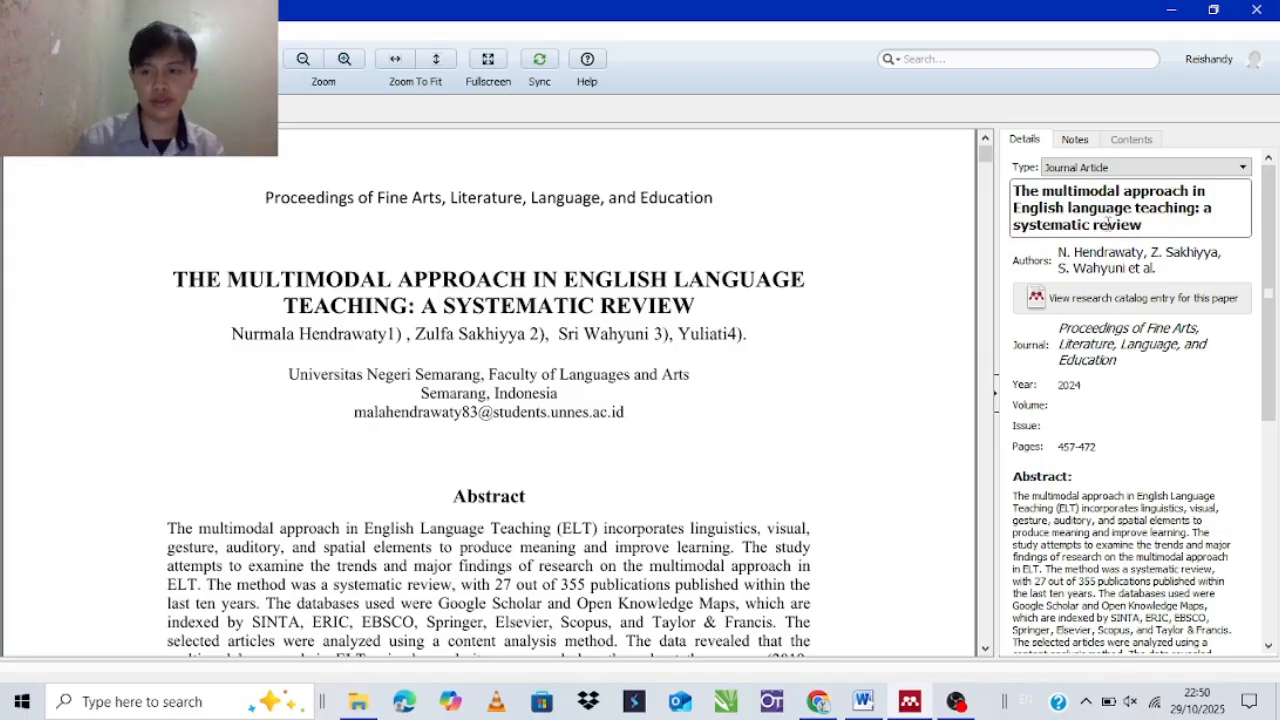
click(818, 401)
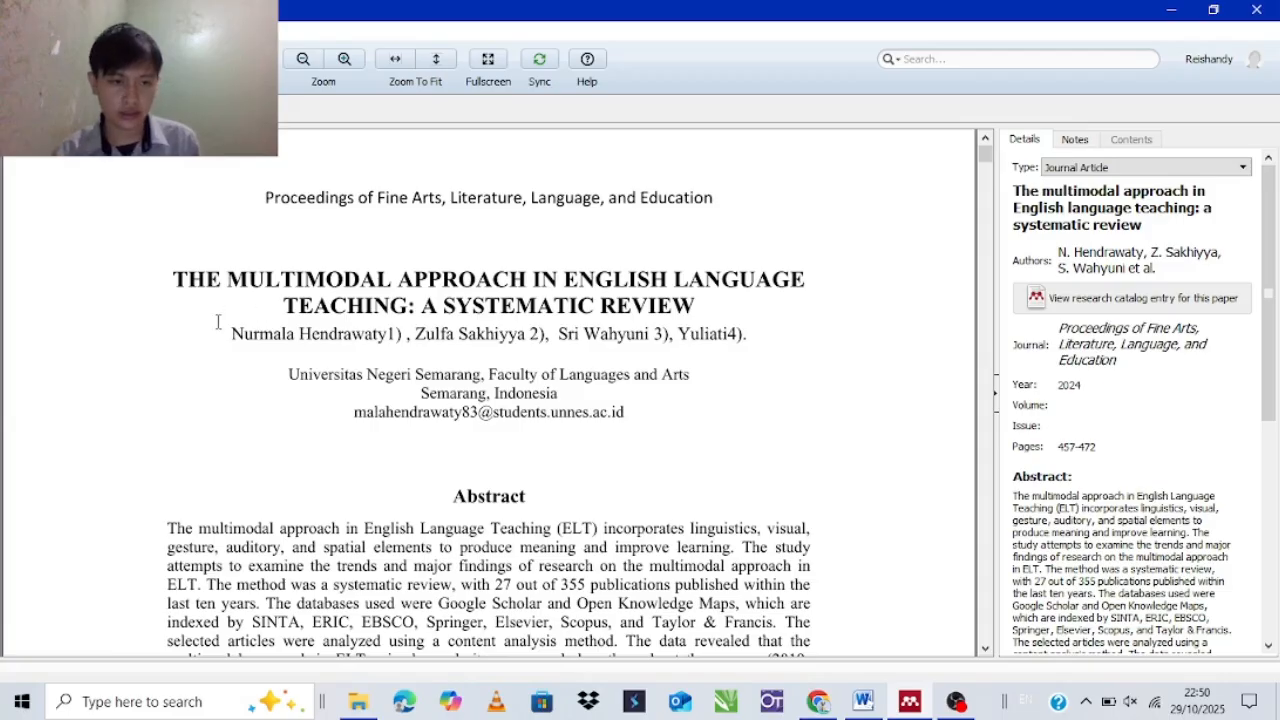
Check each entry in the proceeding reference's Authors field against the author line under the PDF's title
click(1066, 252)
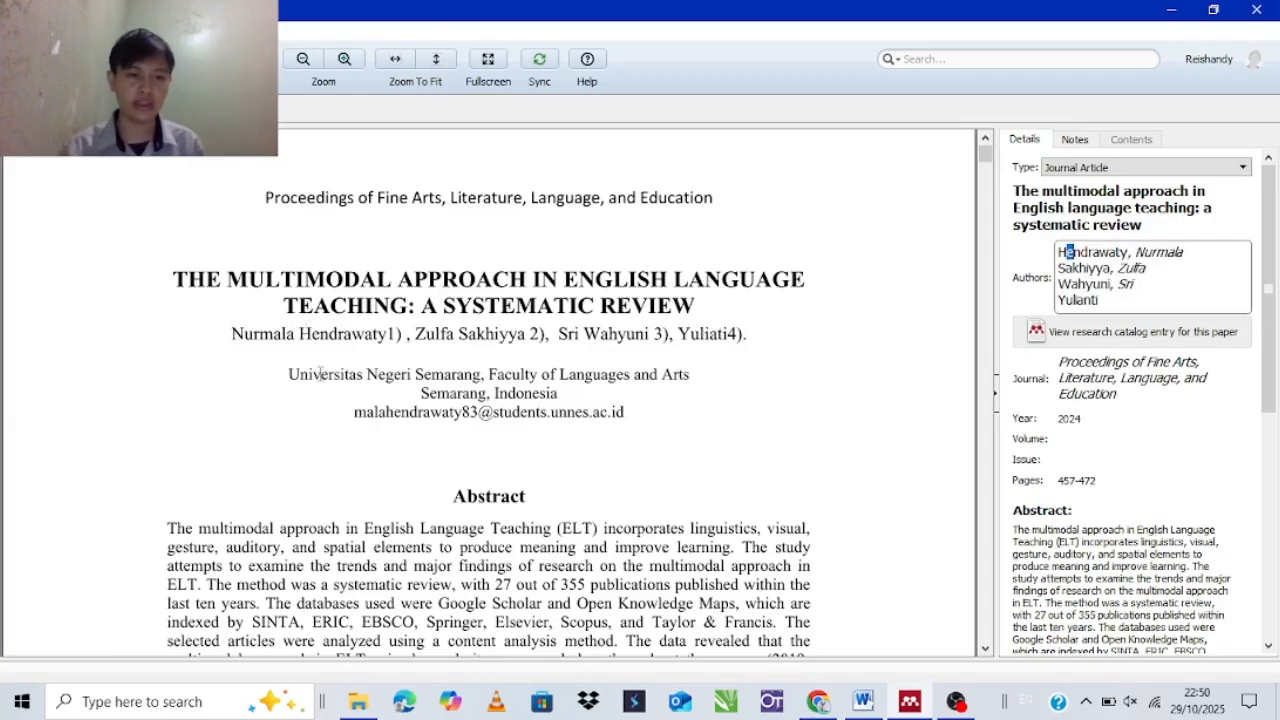
click(1163, 258)
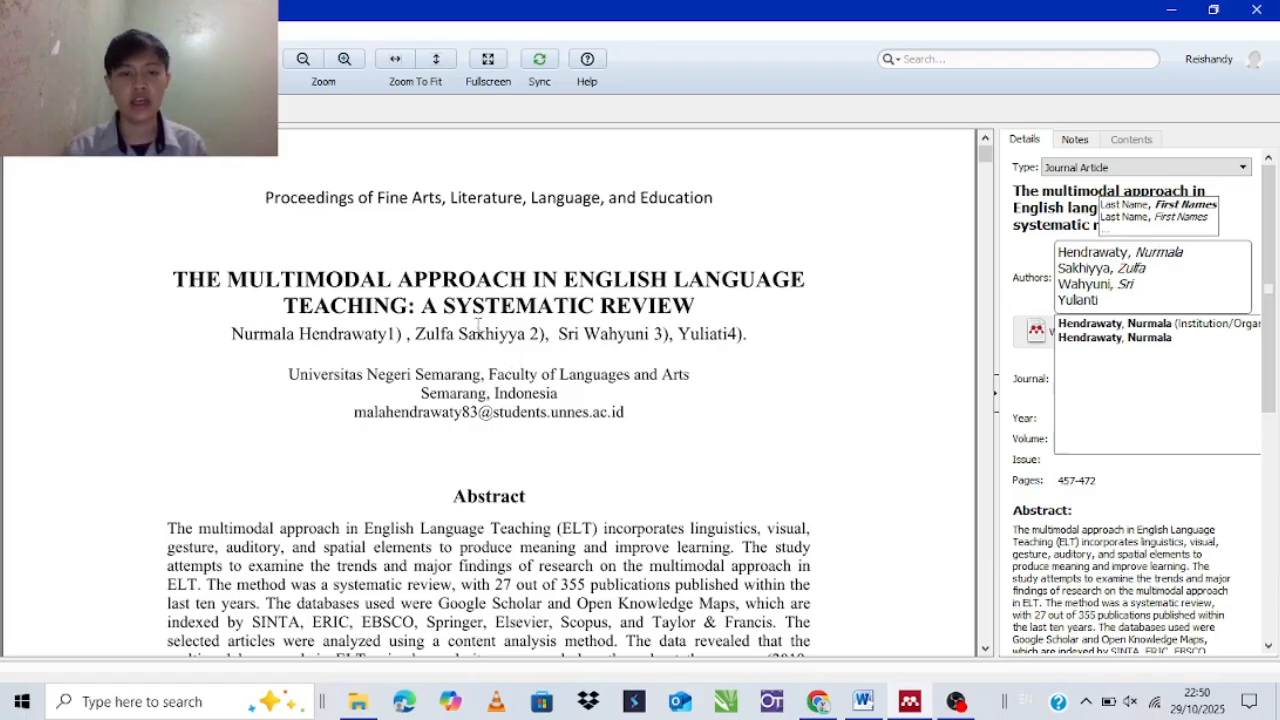
drag(1176, 268, 1080, 268)
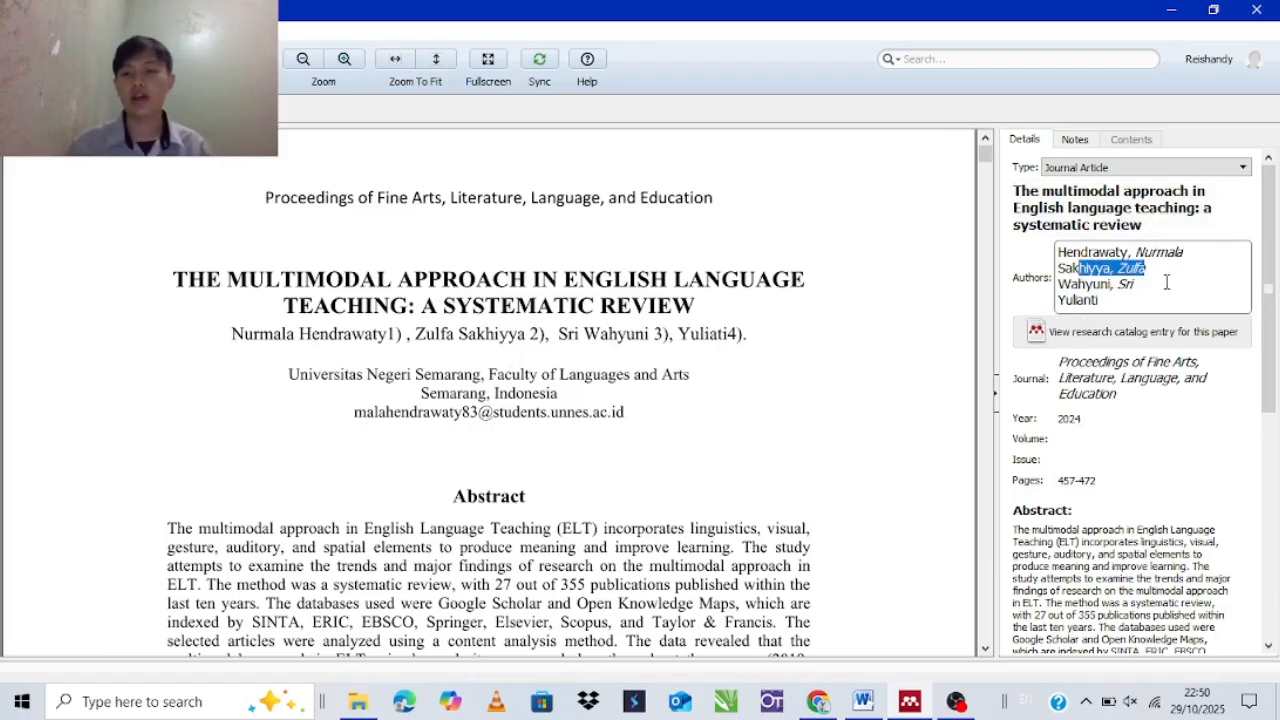
click(1128, 284)
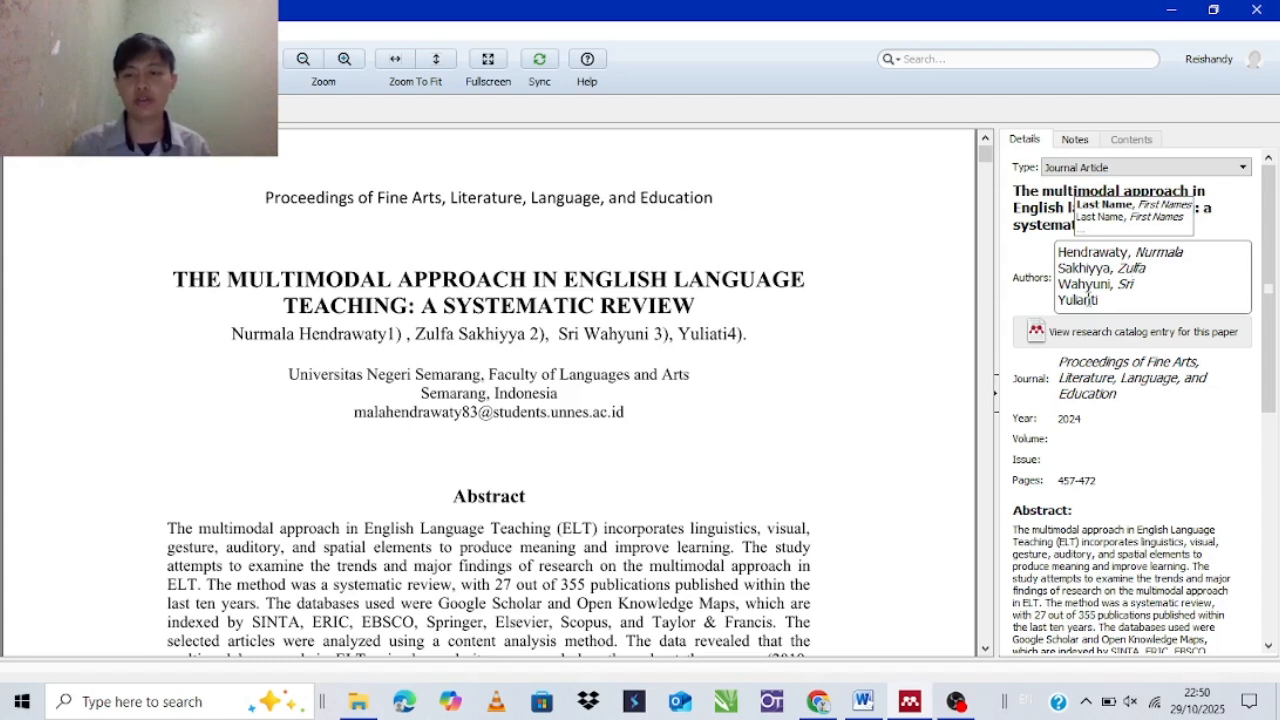
click(690, 324)
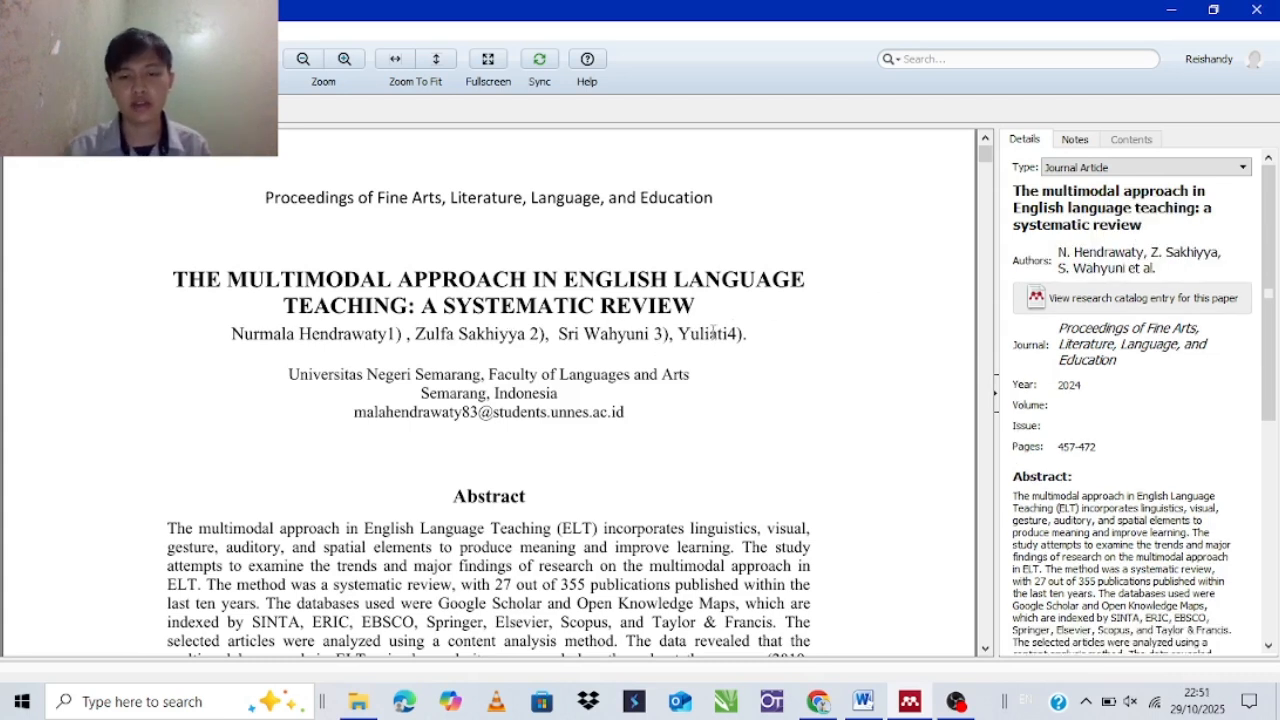
drag(719, 332, 726, 391)
click(723, 394)
click(1141, 268)
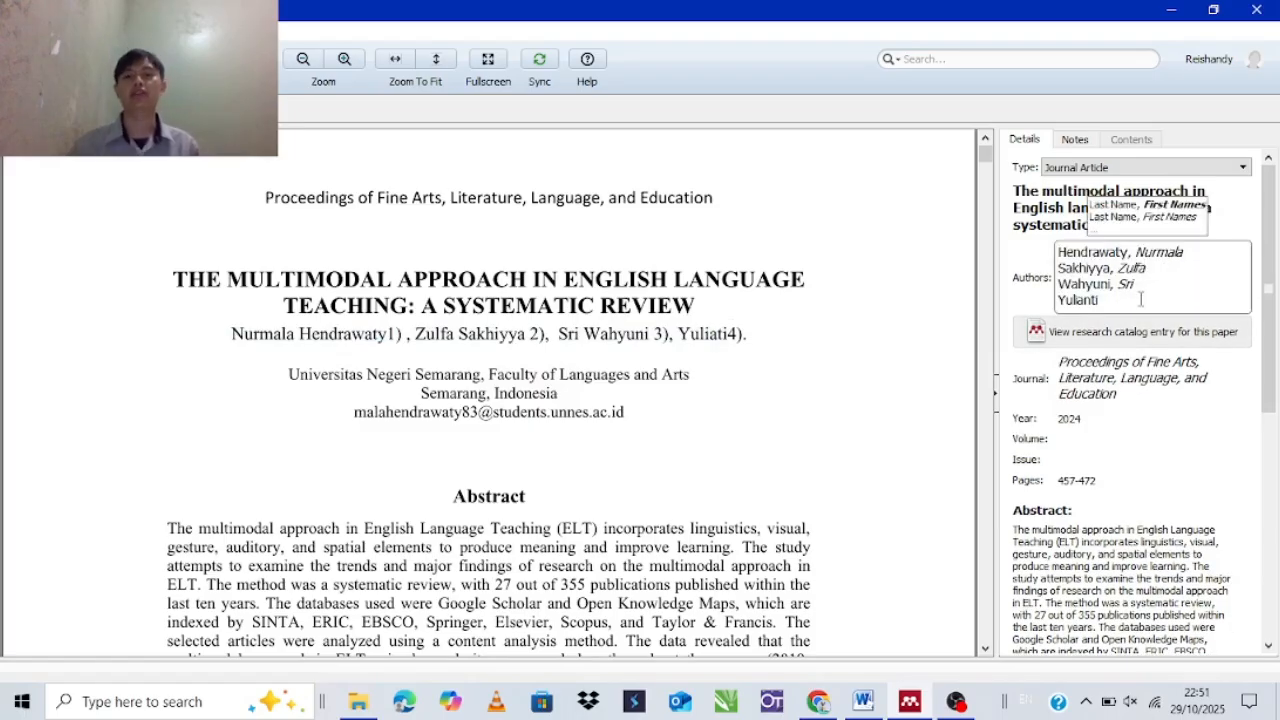
click(920, 384)
Look over the PDF's first page and set the reference's type to Conference Proceedings
scroll(920, 384, down, 1)
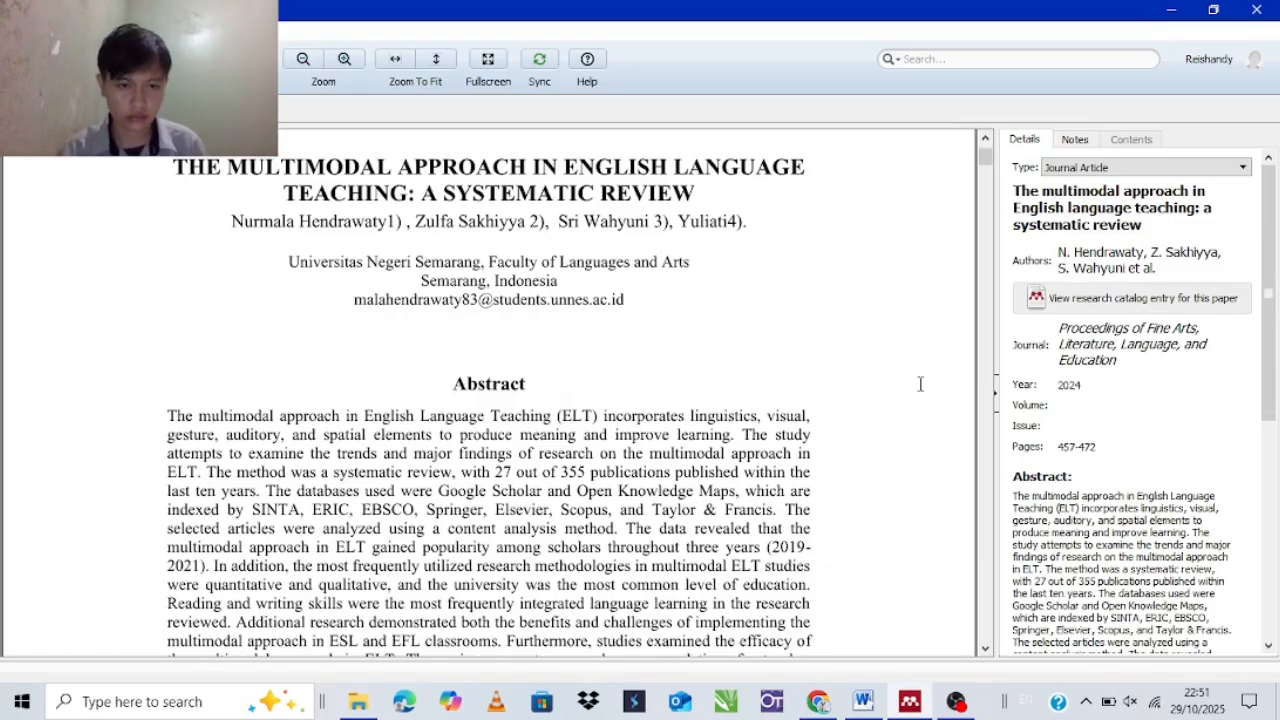
scroll(920, 384, down, 2)
scroll(612, 387, down, 1)
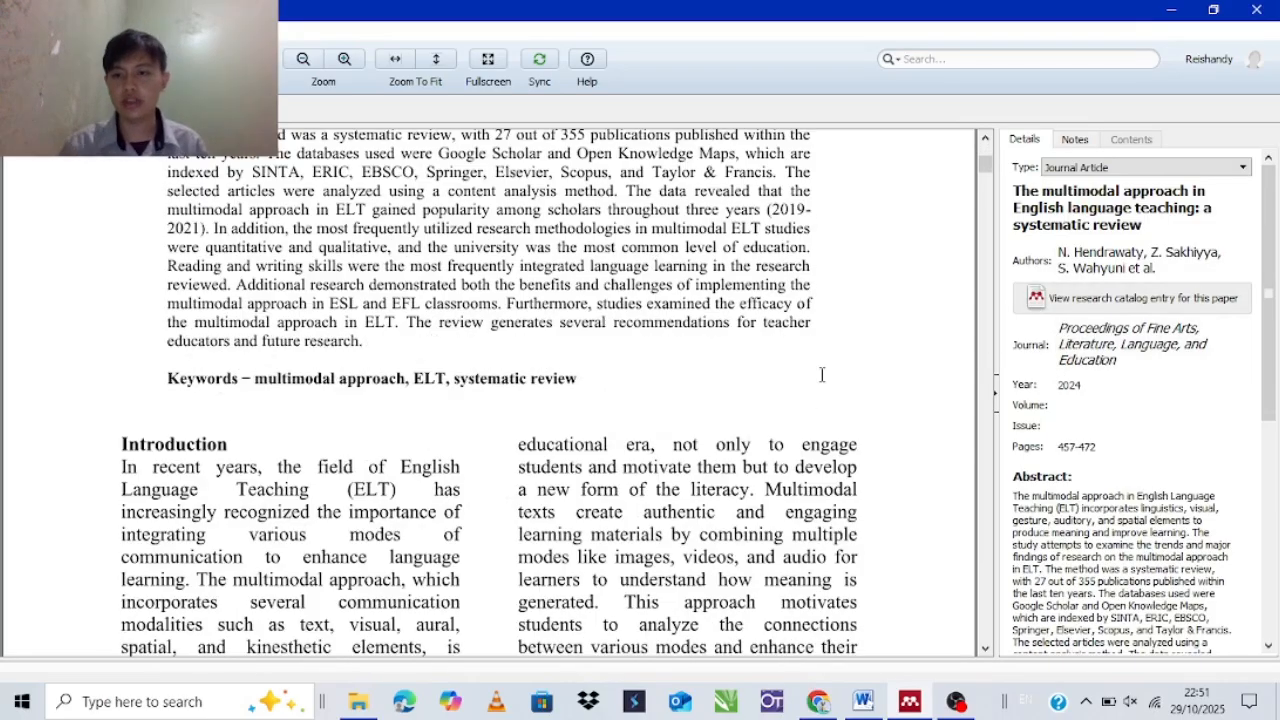
scroll(822, 374, up, 3)
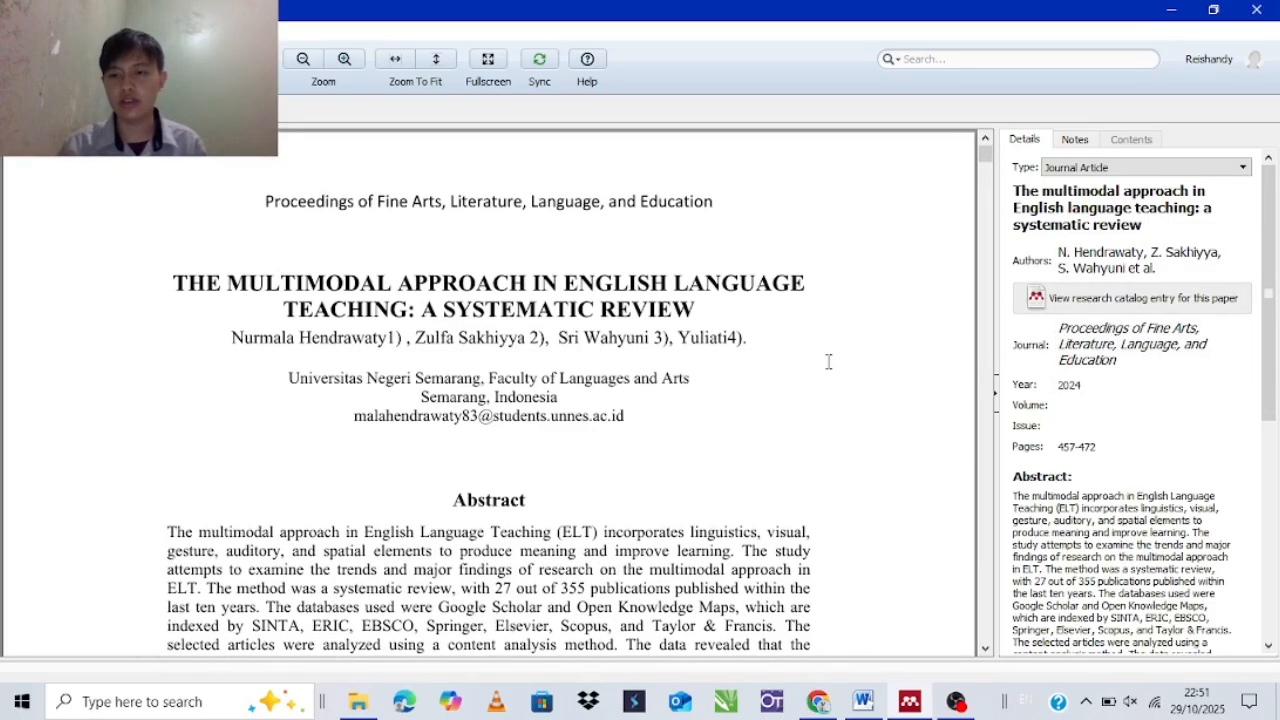
click(1048, 170)
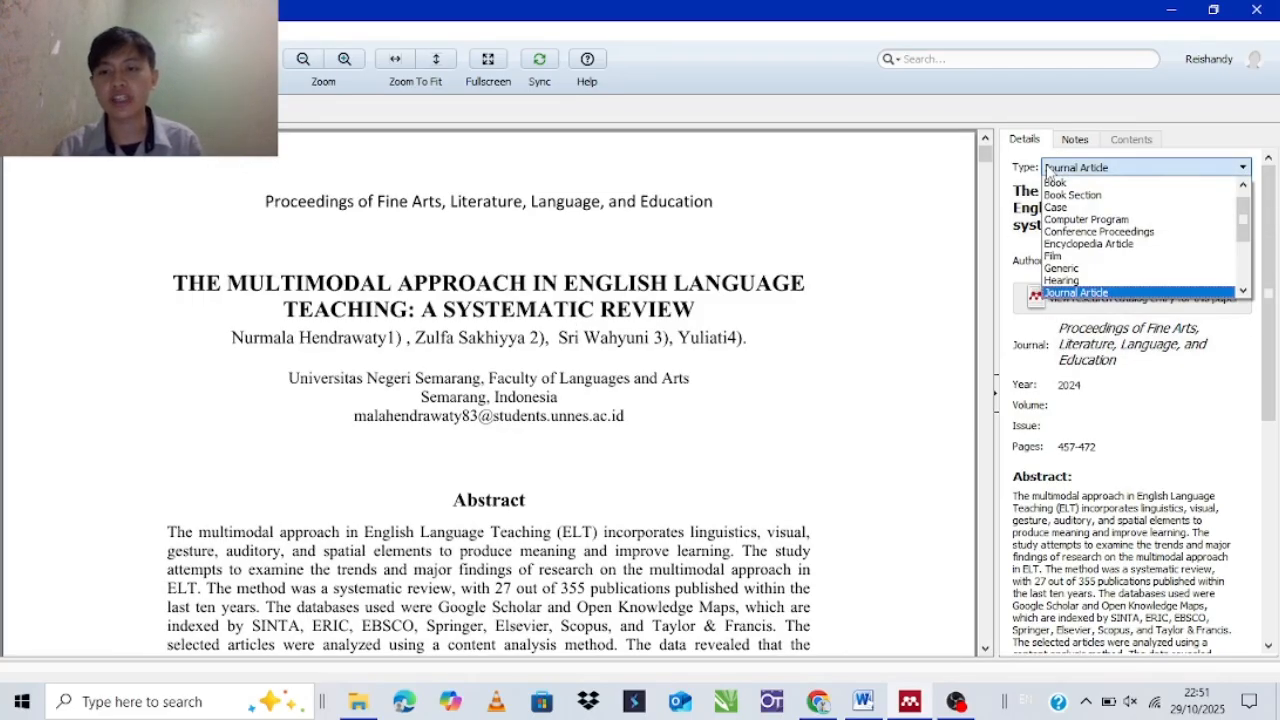
click(1048, 172)
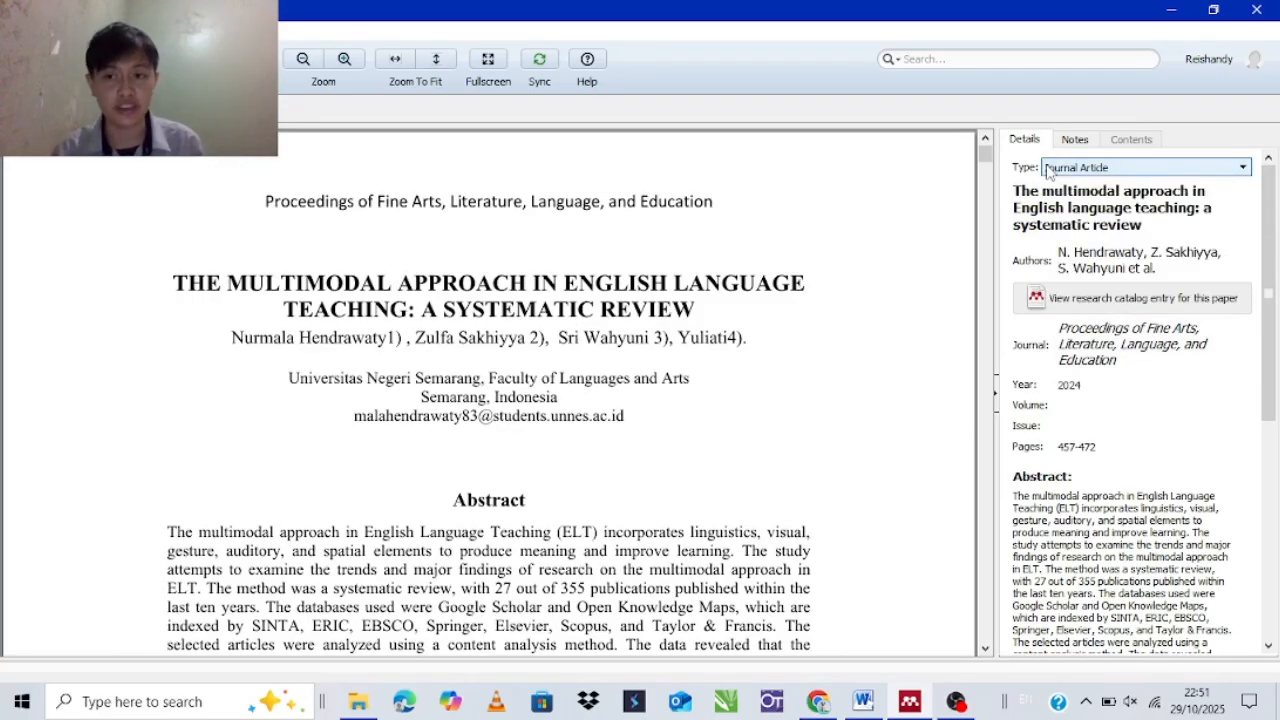
click(1058, 170)
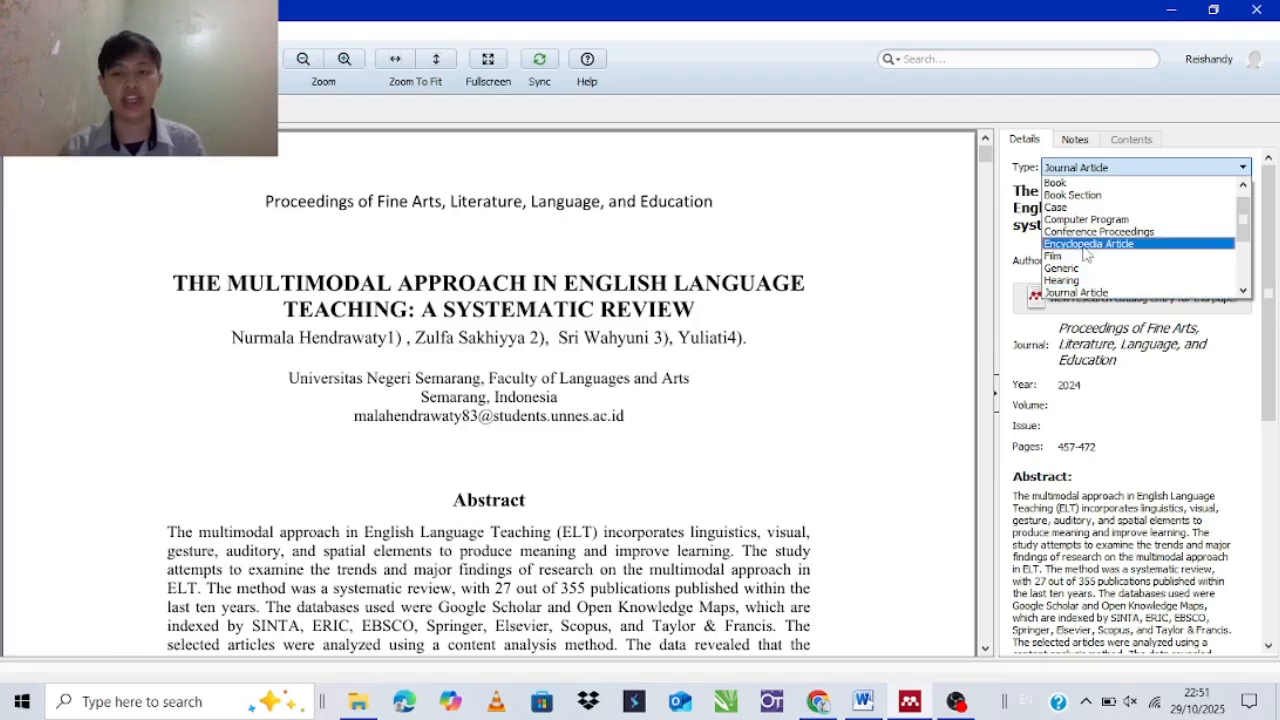
scroll(1084, 250, up, 1)
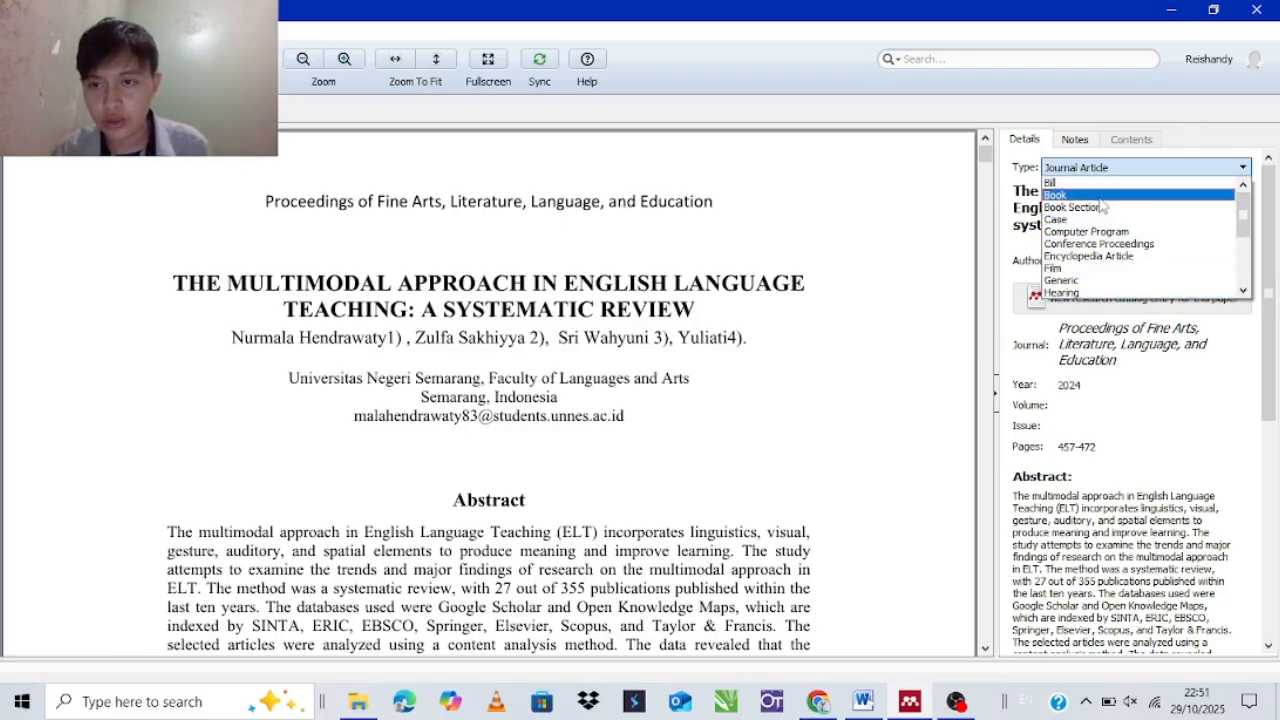
scroll(1088, 245, down, 2)
scroll(1080, 262, up, 2)
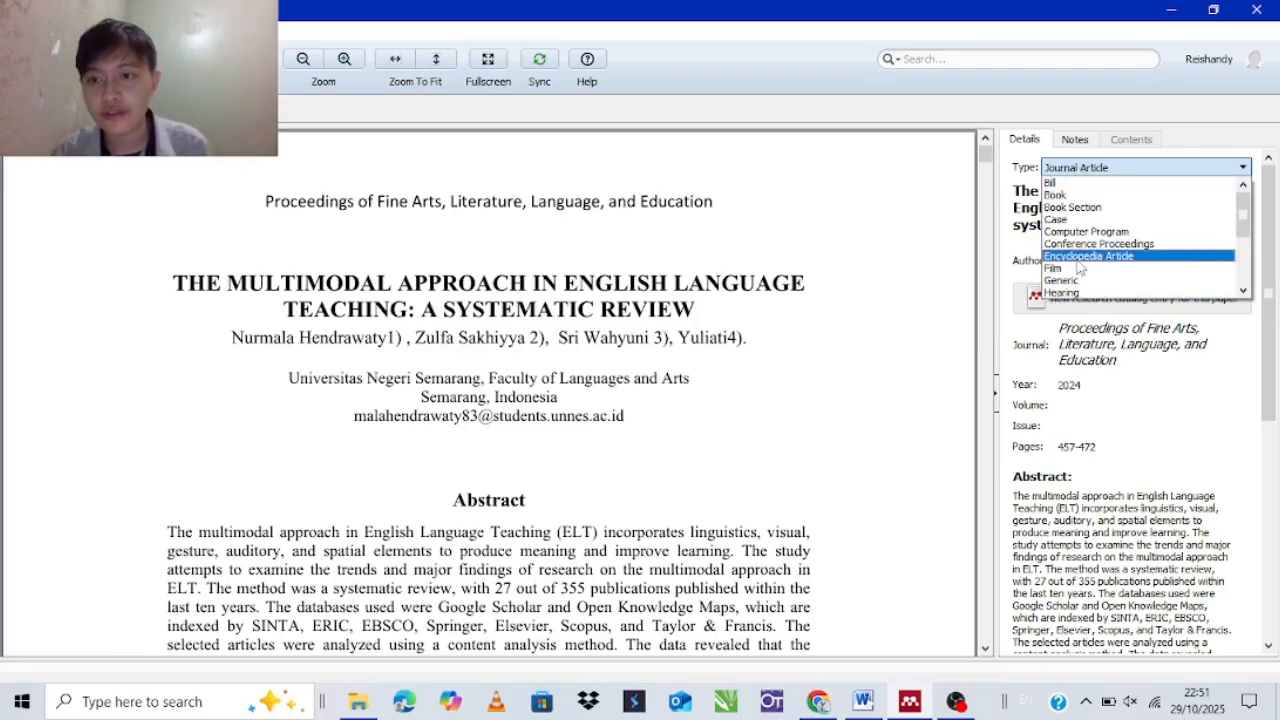
click(1090, 243)
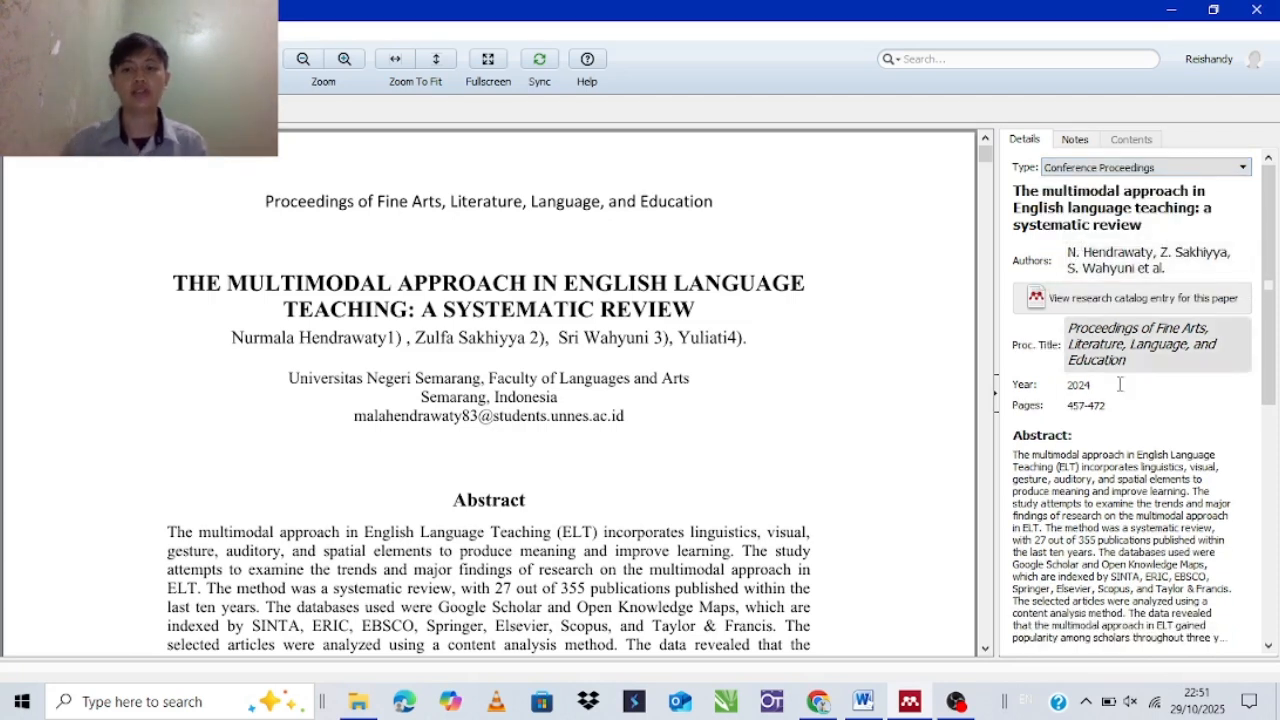
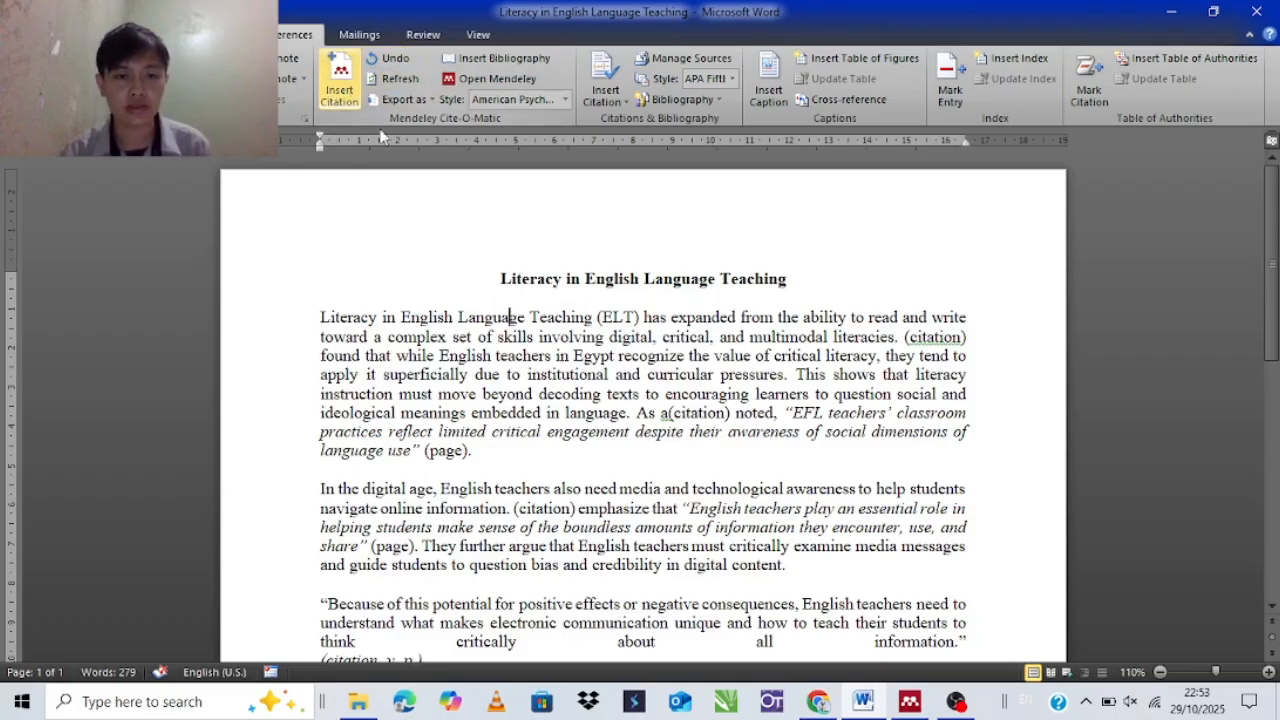
In the Word document "Literacy in English Language Teaching", delete the "(citation)" placeholder with its parentheses before "found that while English teachers in Egypt"
triple_click(966, 338)
click(966, 338)
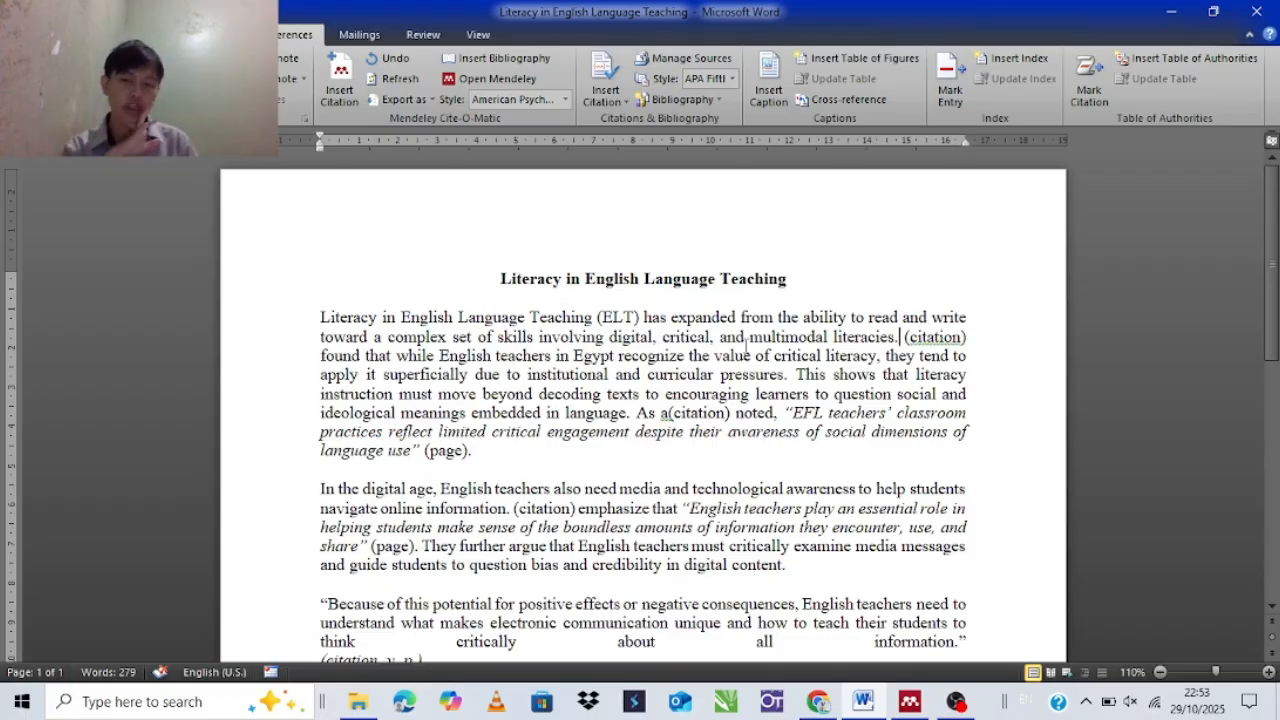
click(960, 336)
key(BackSpace)
key(BackSpace)
key(BackSpace)
key(BackSpace)
key(BackSpace)
key(BackSpace)
key(BackSpace)
key(BackSpace)
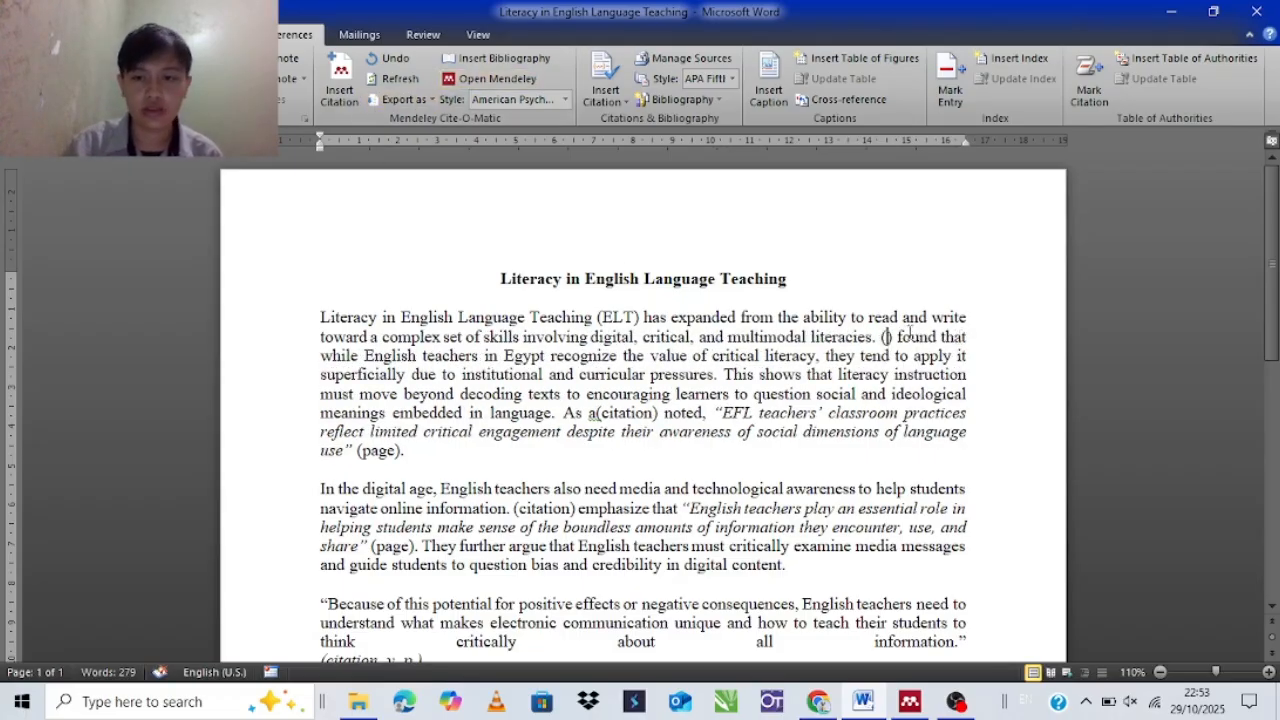
key(BackSpace)
key(Delete)
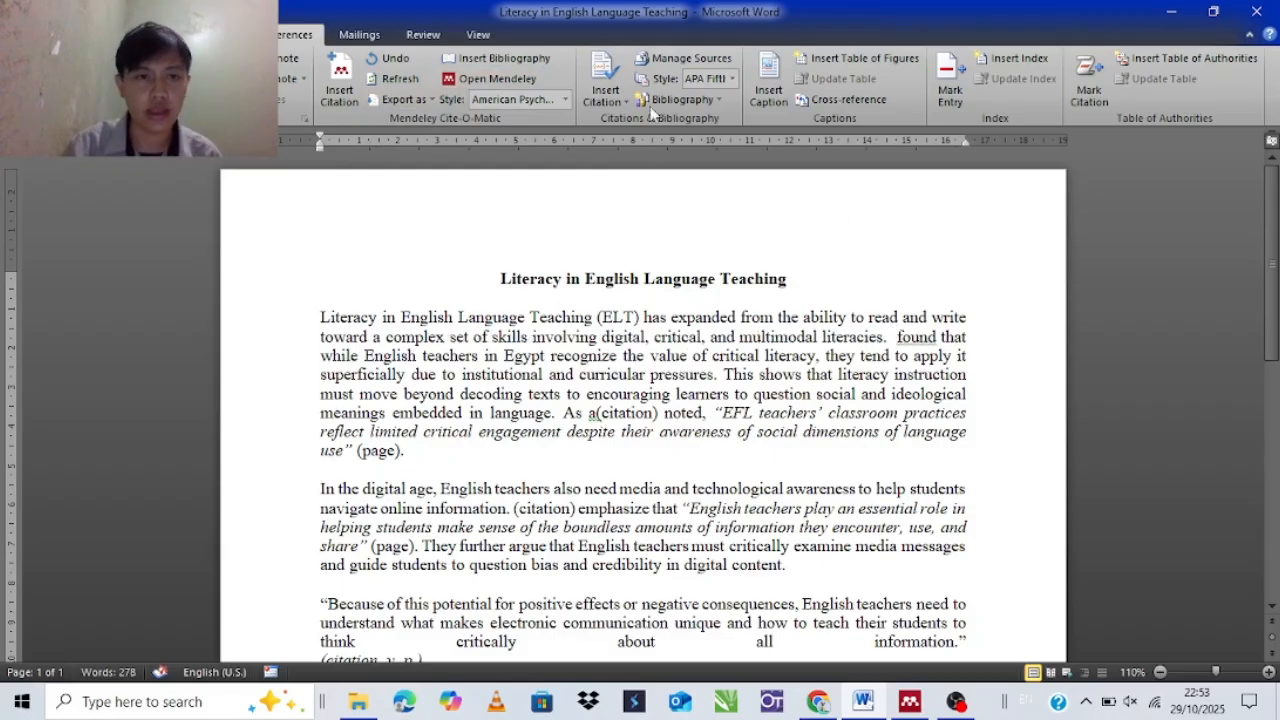
Insert a Mendeley citation there for the 2022 article "EFL teachers' critical literacy instructional perspectives and practices" from the Articles folder
click(340, 80)
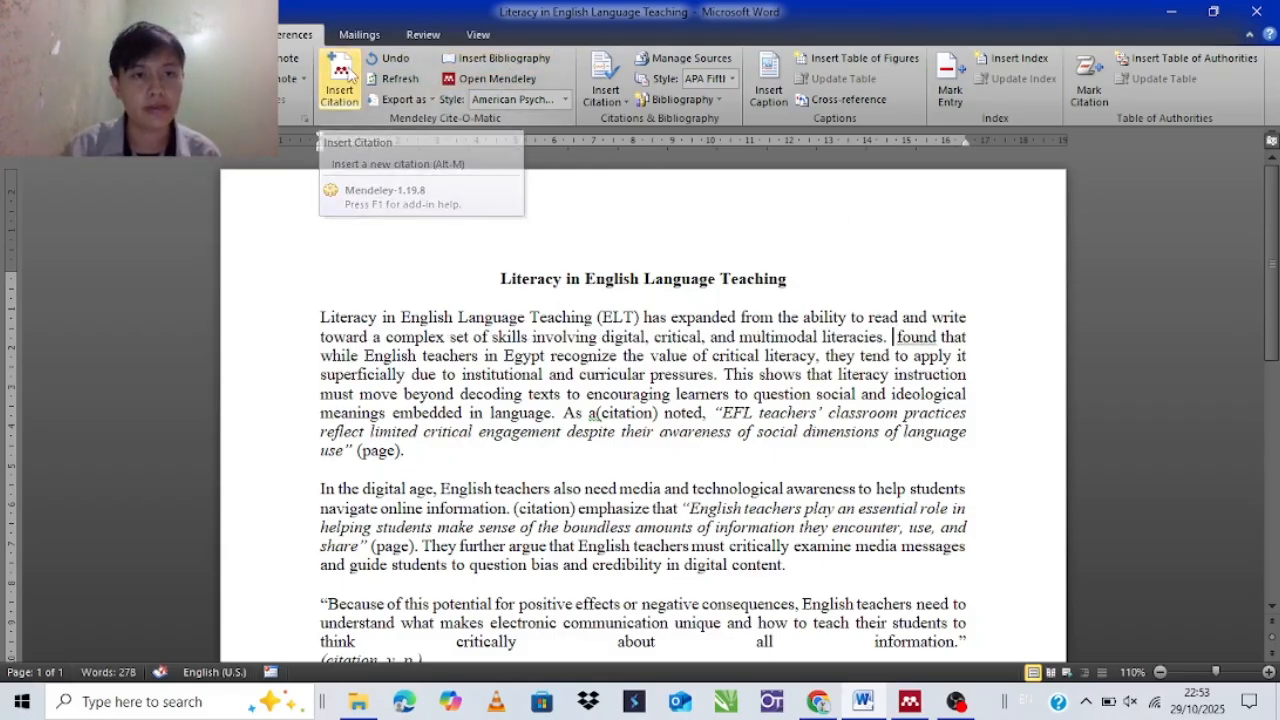
click(1020, 393)
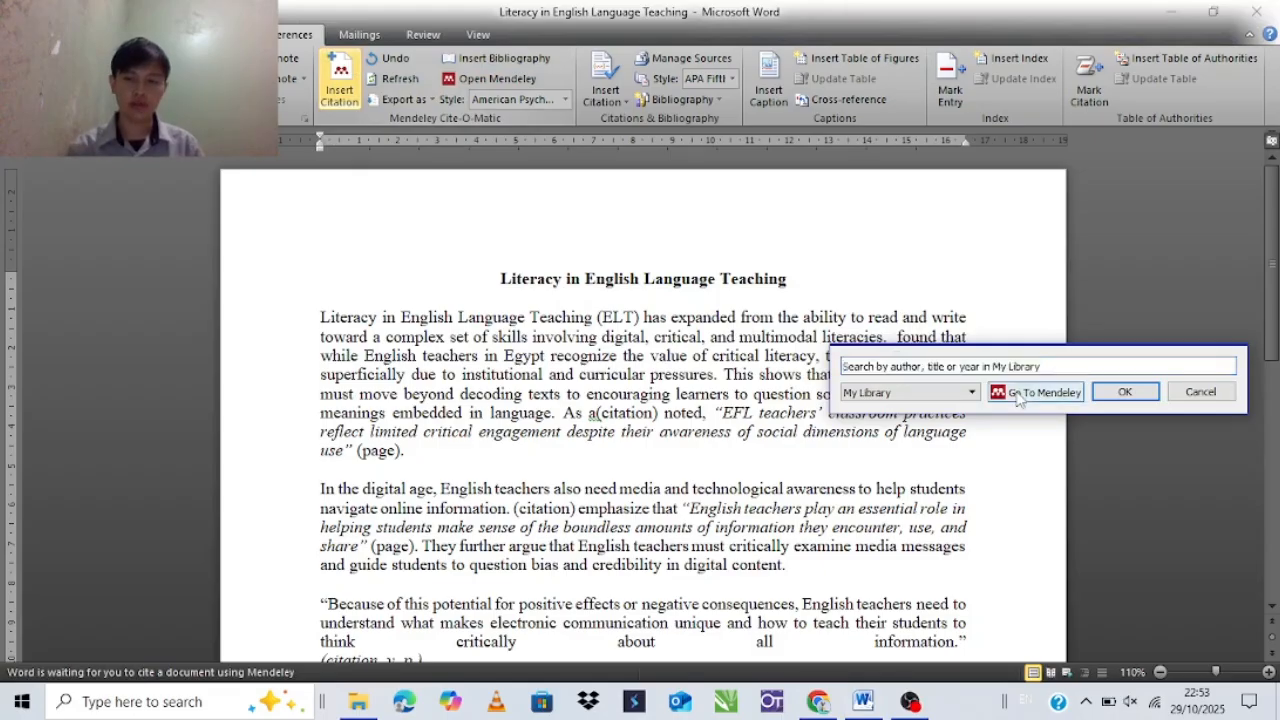
click(134, 200)
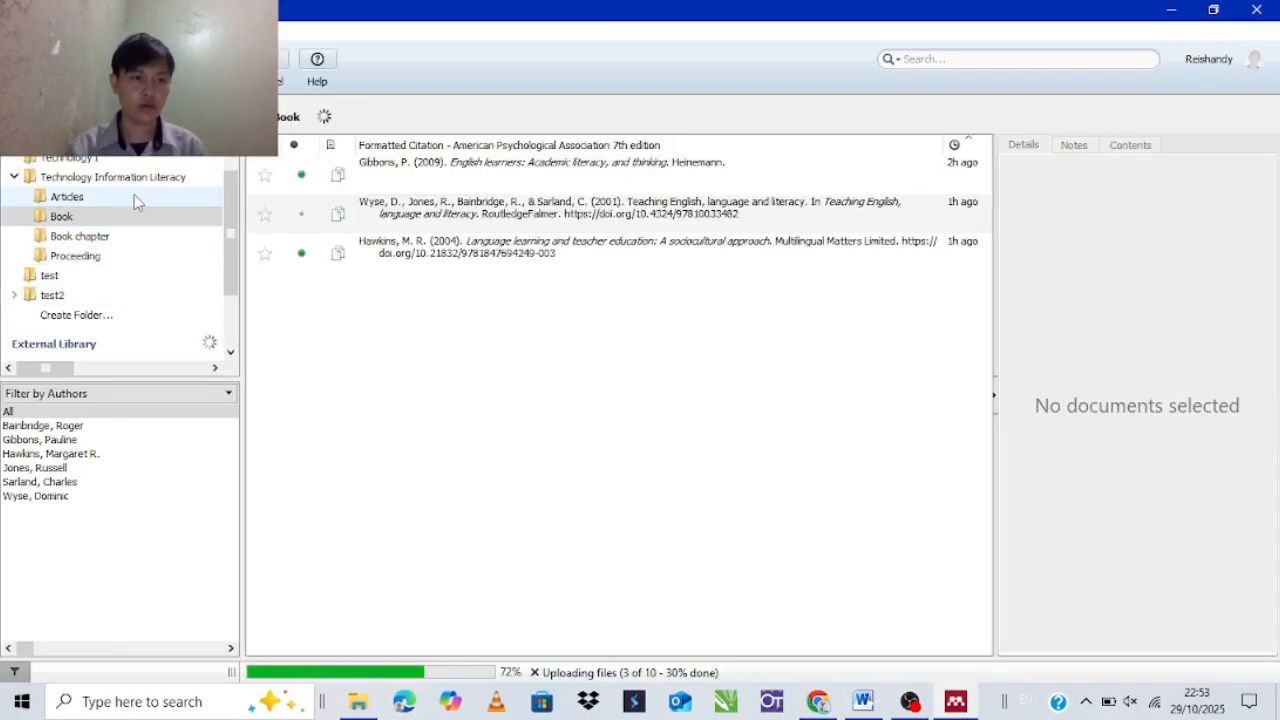
click(388, 230)
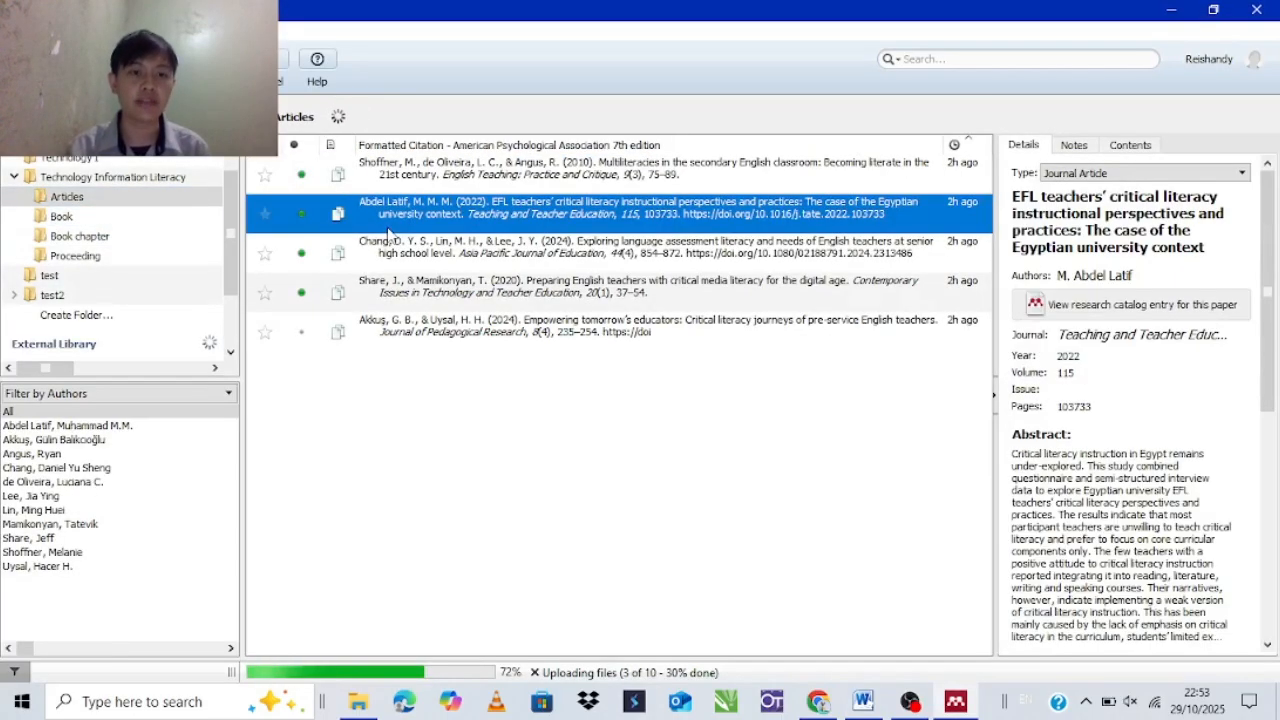
click(225, 60)
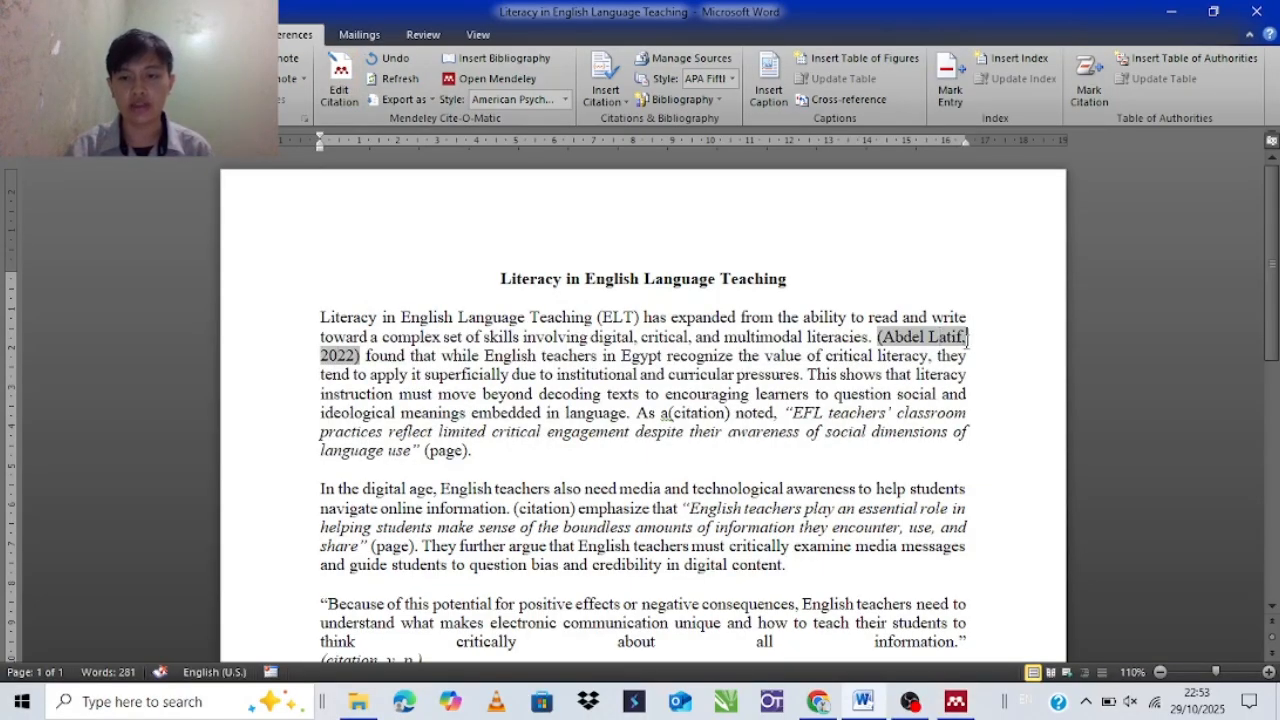
Open the newly inserted 2022 citation for editing with Mendeley's Edit Citation
right_click(952, 341)
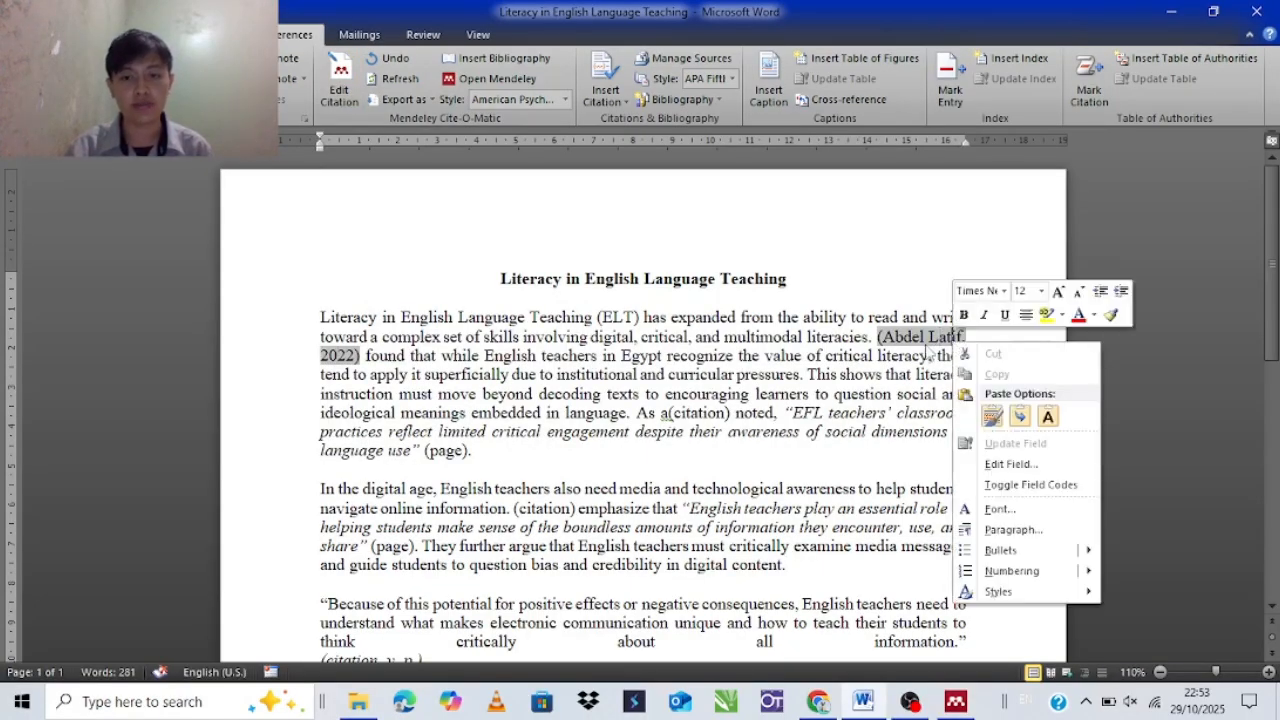
key(Escape)
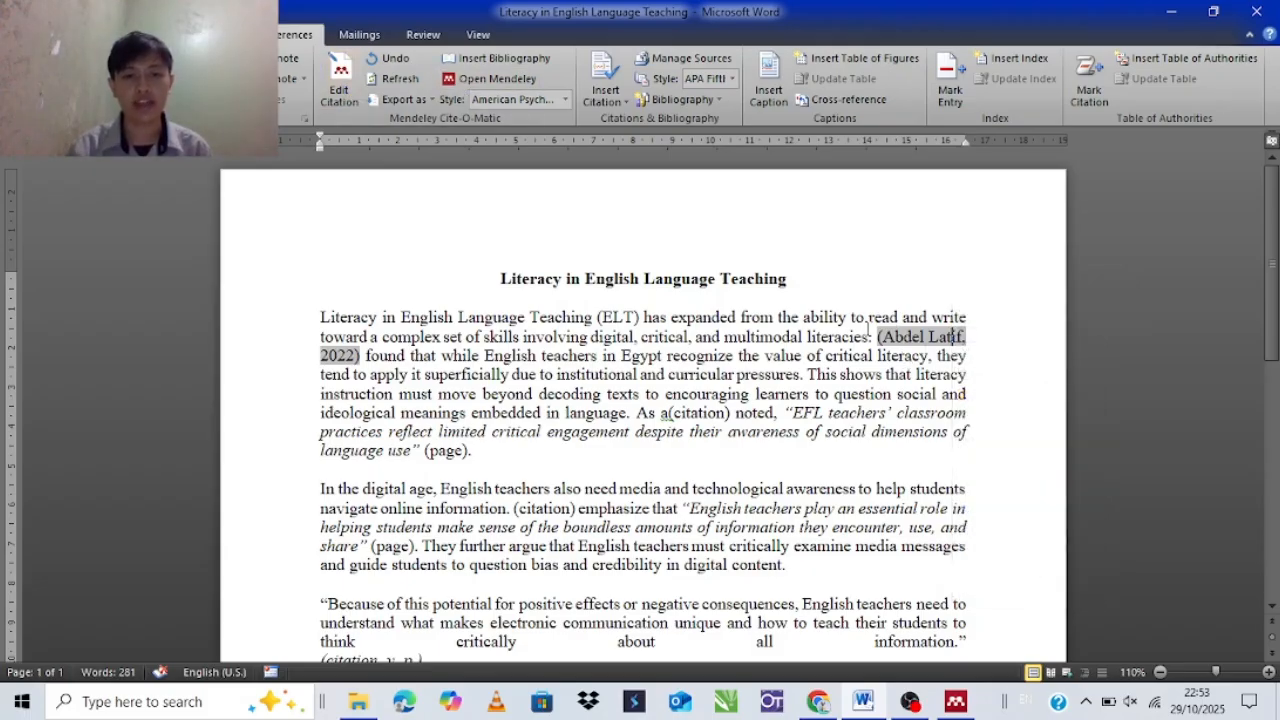
click(345, 82)
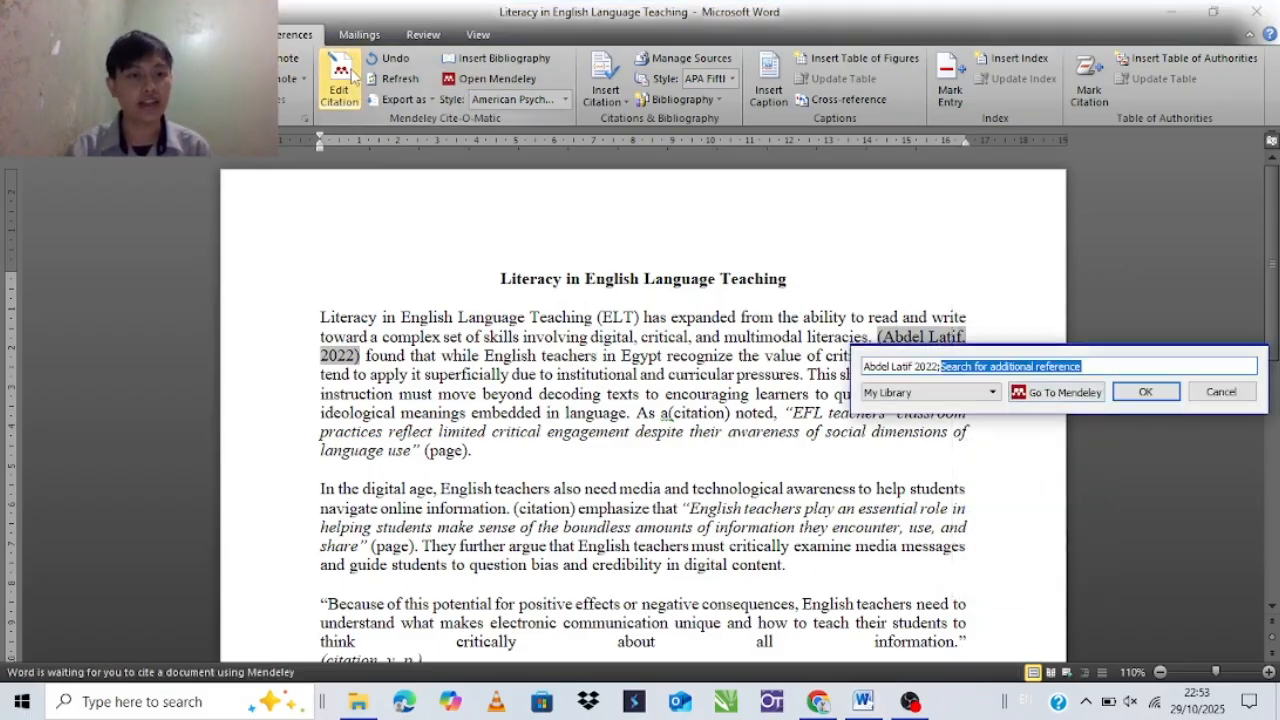
Suppress the author in the 2022 Mendeley citation in the first paragraph so it shows only the year
right_click(982, 374)
click(925, 365)
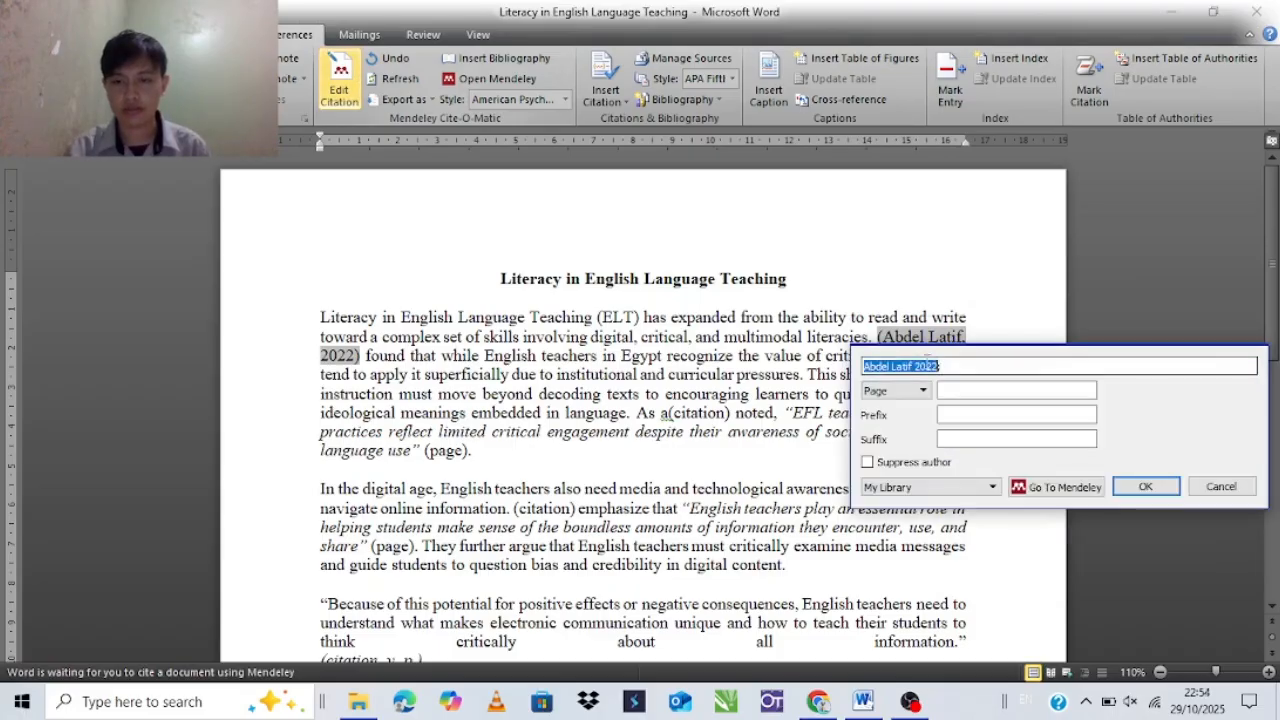
double_click(918, 362)
click(918, 362)
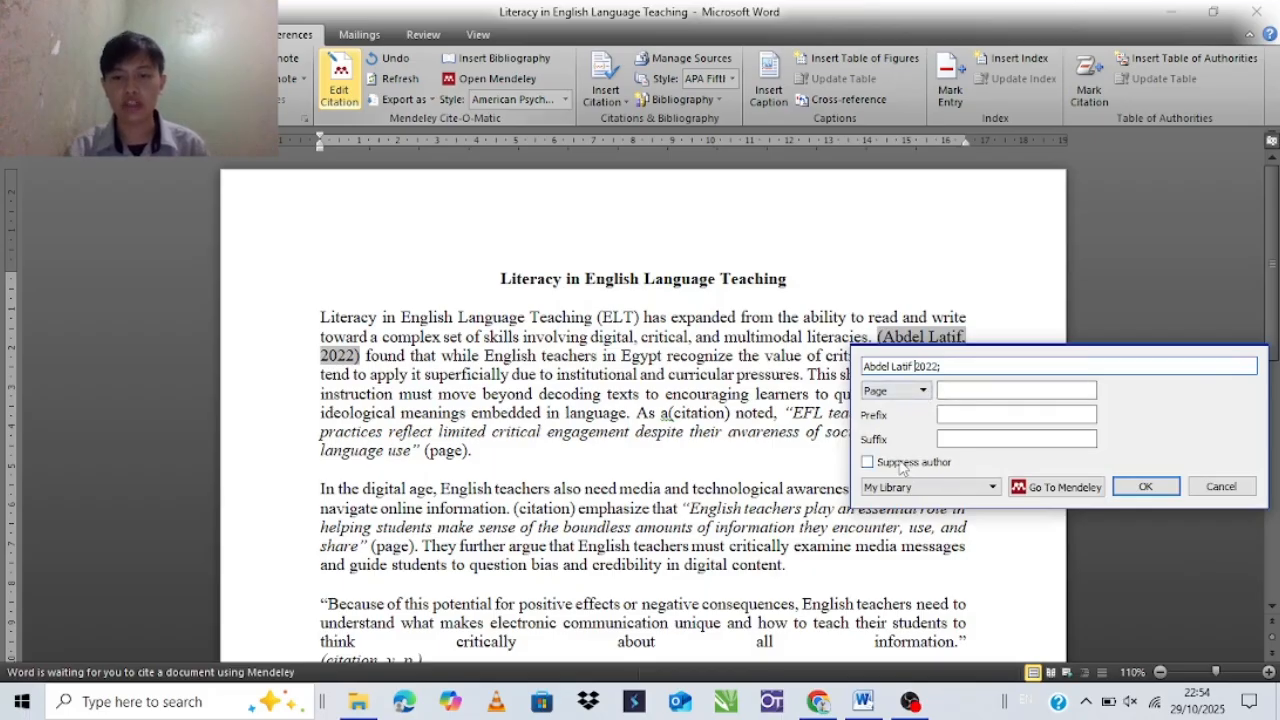
click(1141, 490)
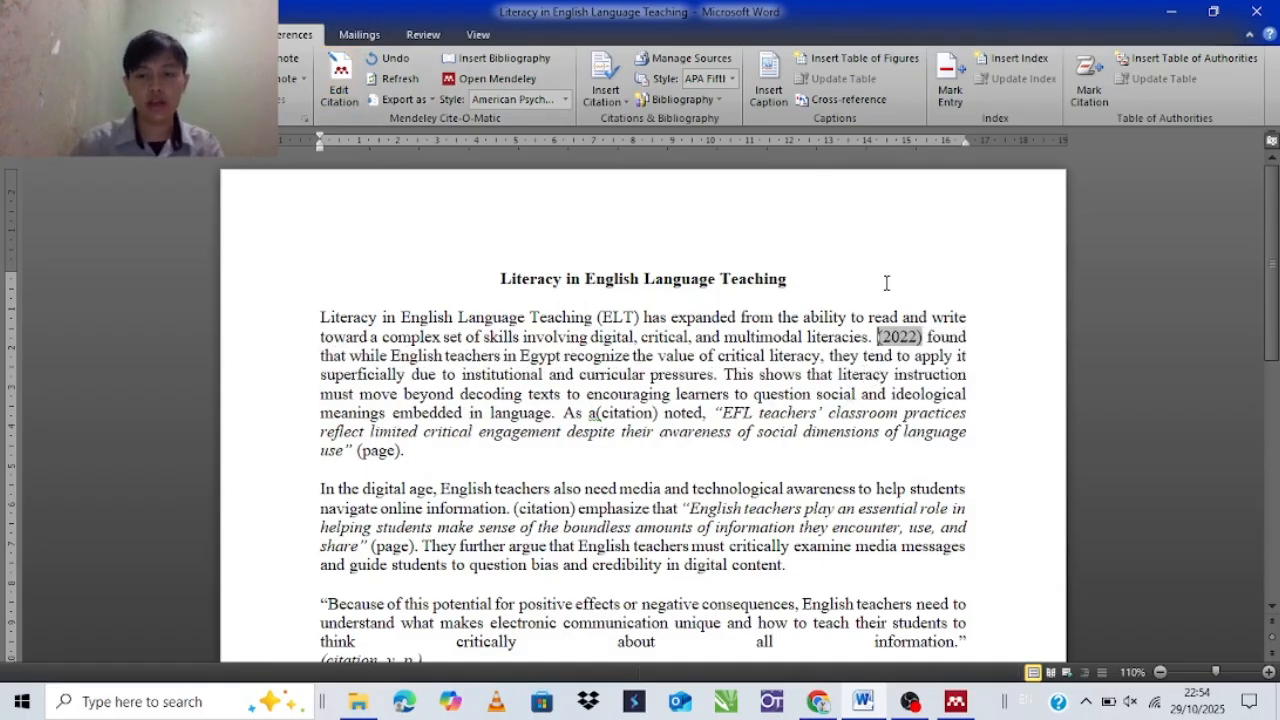
Enter the cited author's surname in the running text directly before the (2022) citation
click(871, 338)
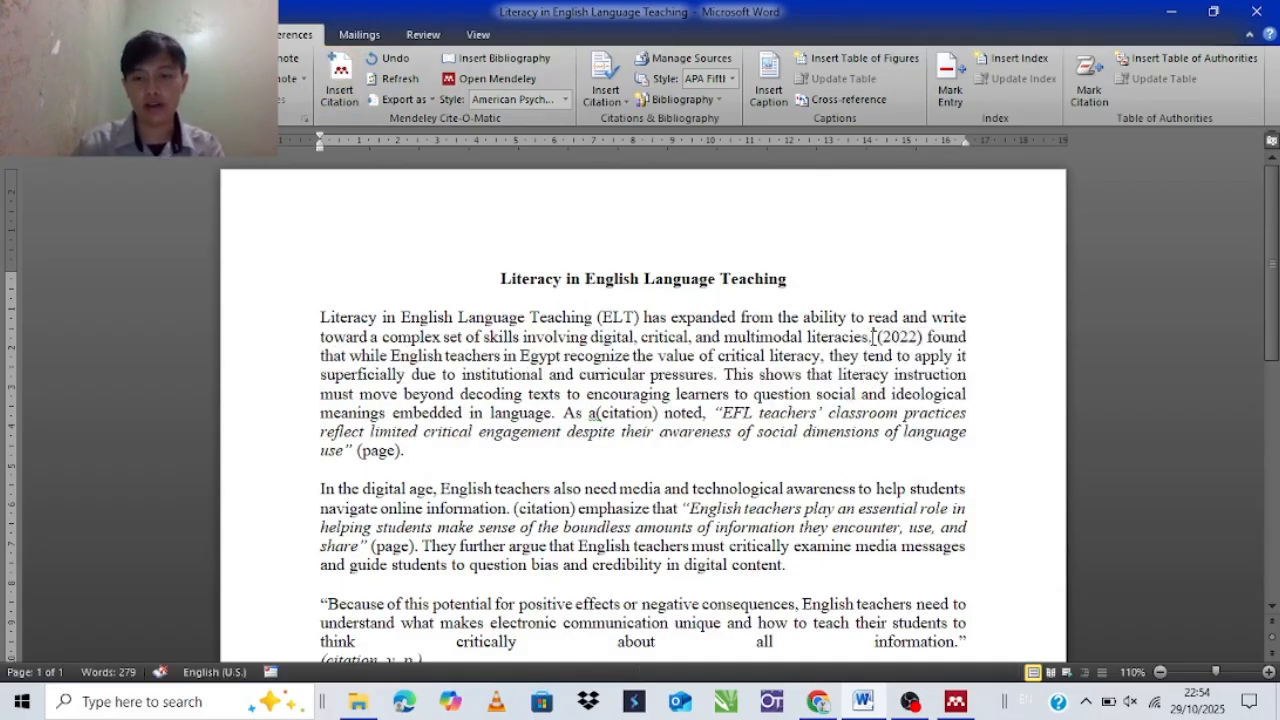
text(Abdel La)
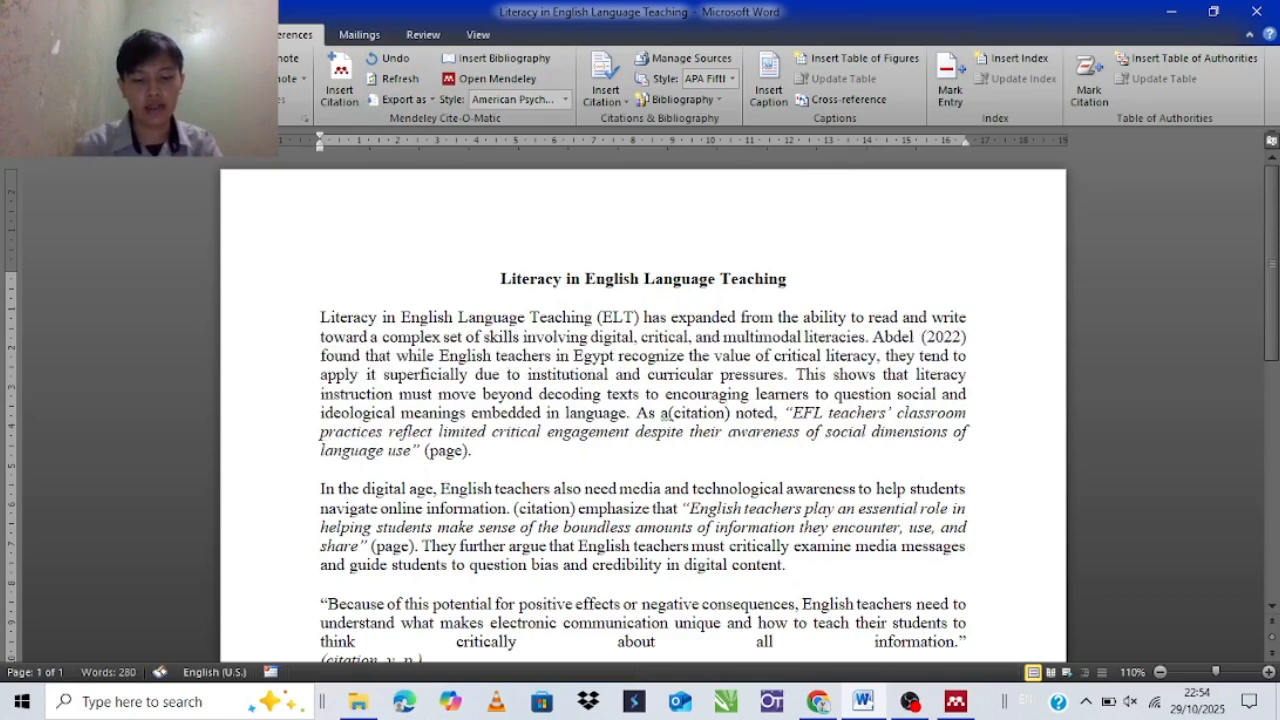
text(tief)
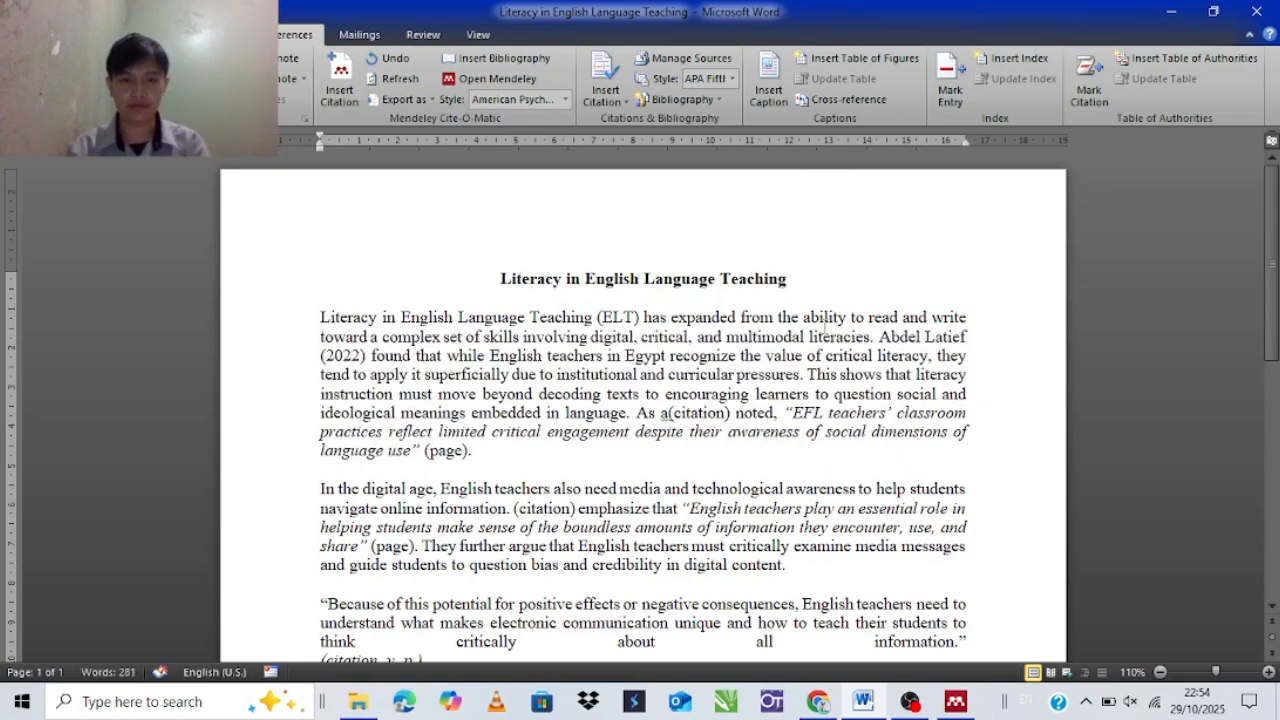
click(774, 240)
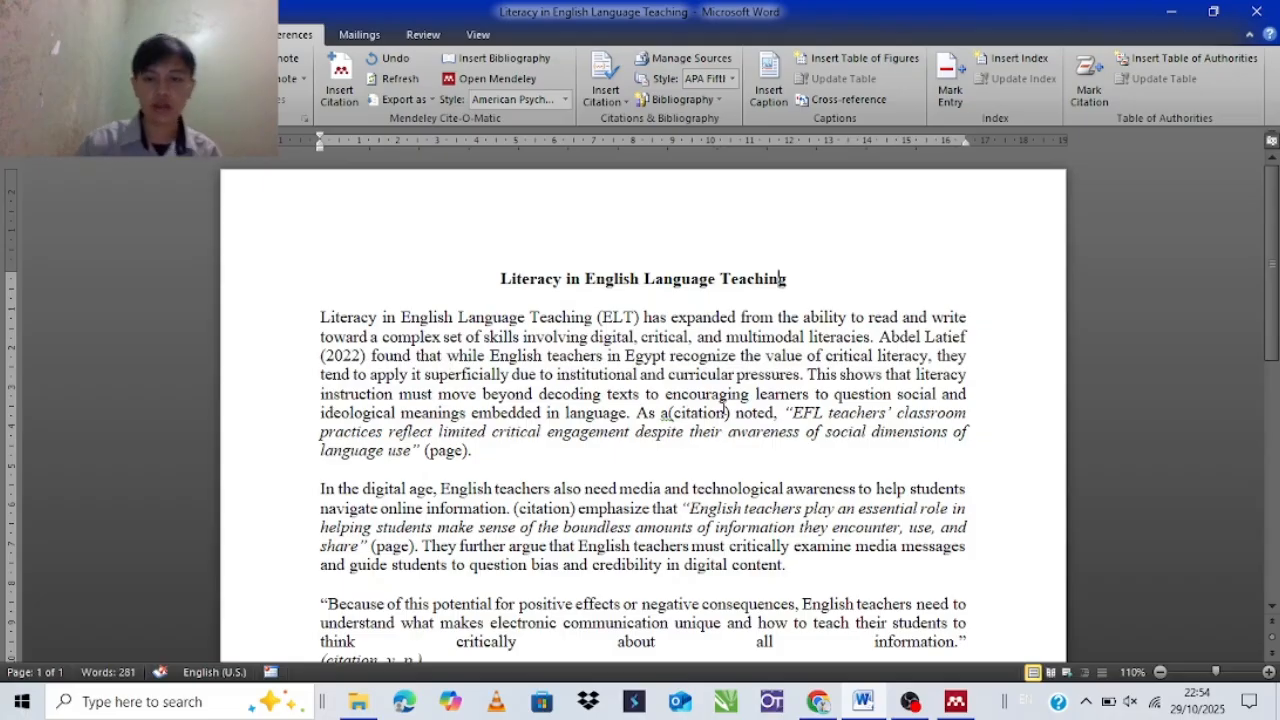
Delete the word "citation" from the placeholder after "As" in the first paragraph, along with the stray "a" before its parentheses
key(BackSpace)
key(BackSpace)
key(BackSpace)
key(BackSpace)
key(BackSpace)
key(BackSpace)
key(BackSpace)
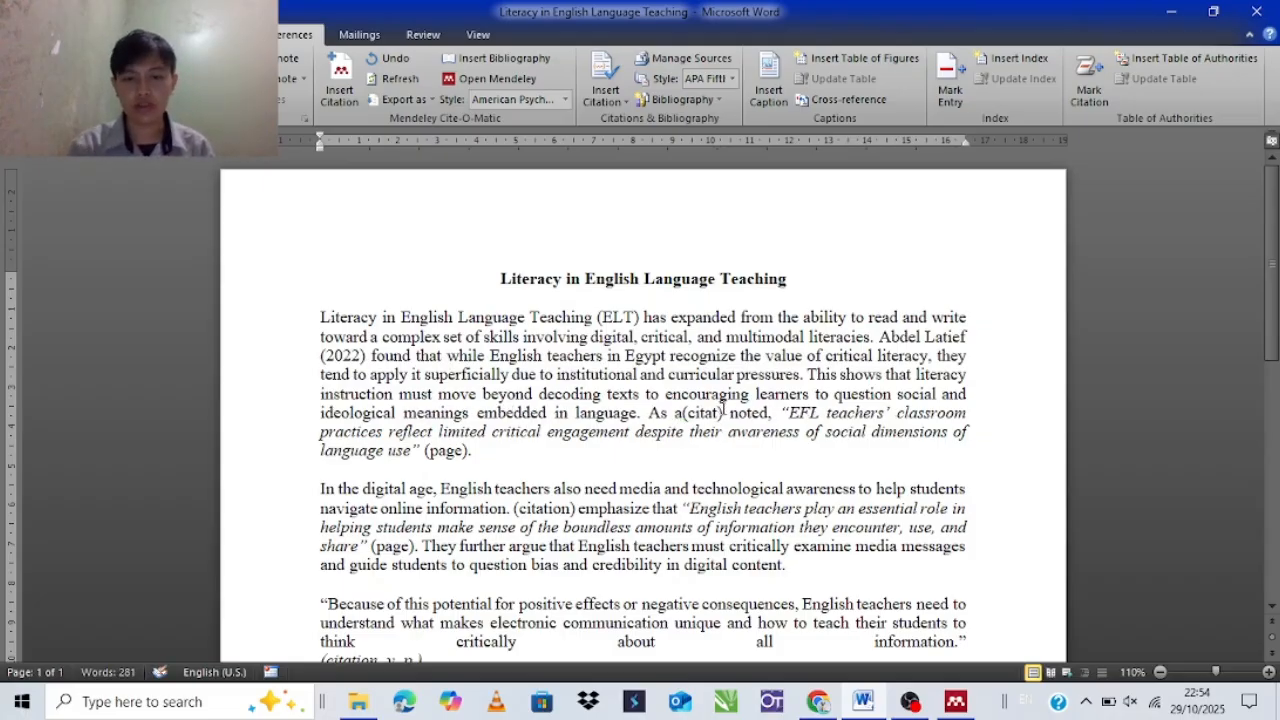
key(BackSpace)
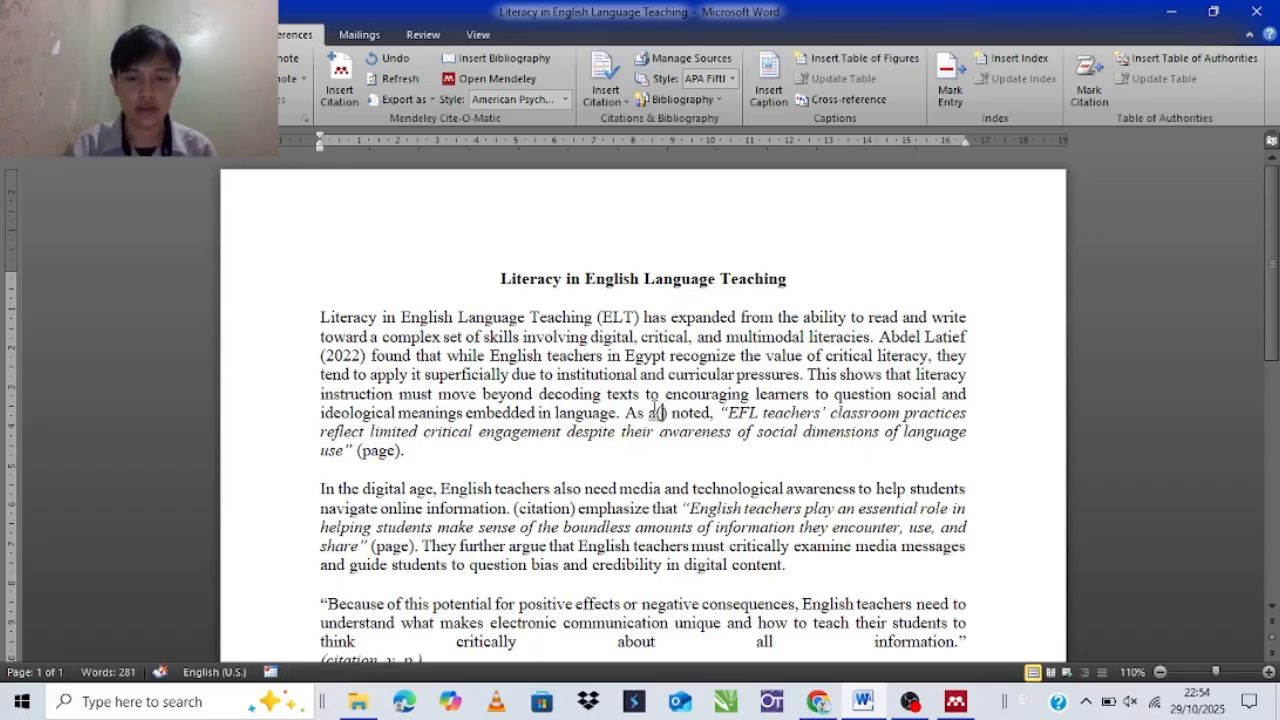
click(655, 410)
key(BackSpace)
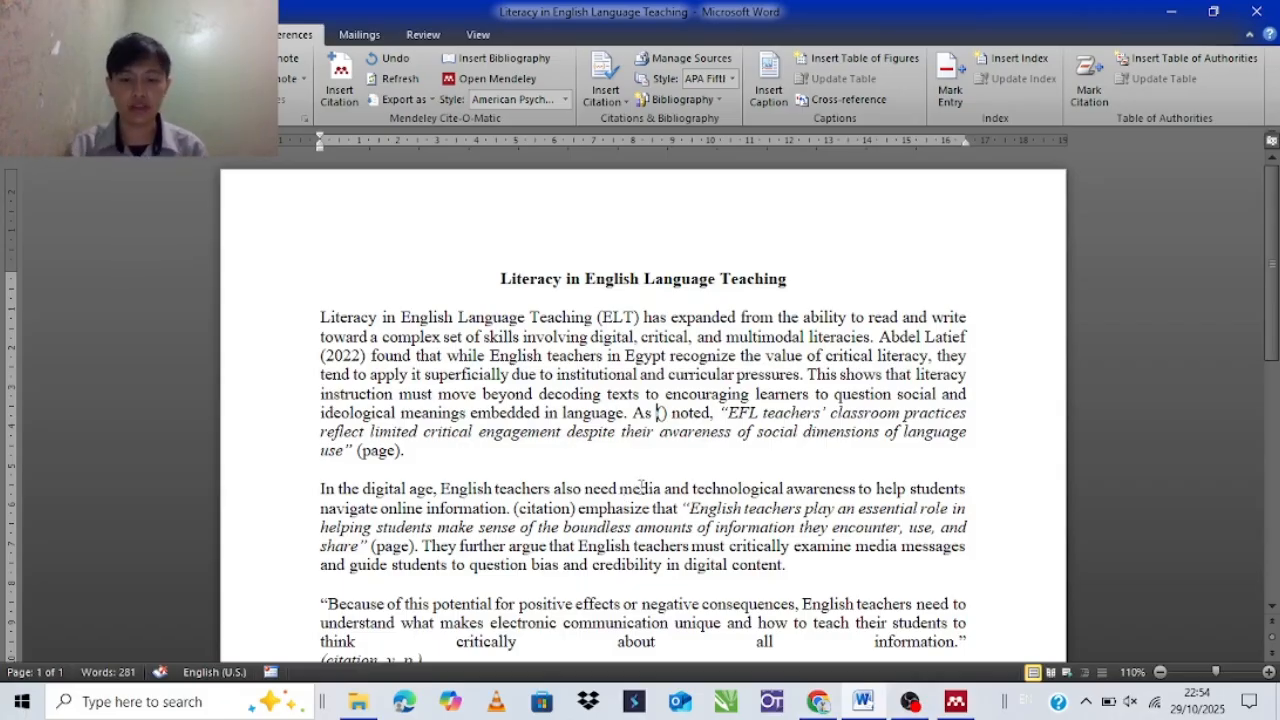
Insert a citation after "As" from Mendeley for the 2020 article "Preparing English teachers with critical media literacy for the digital age"
click(338, 86)
click(800, 468)
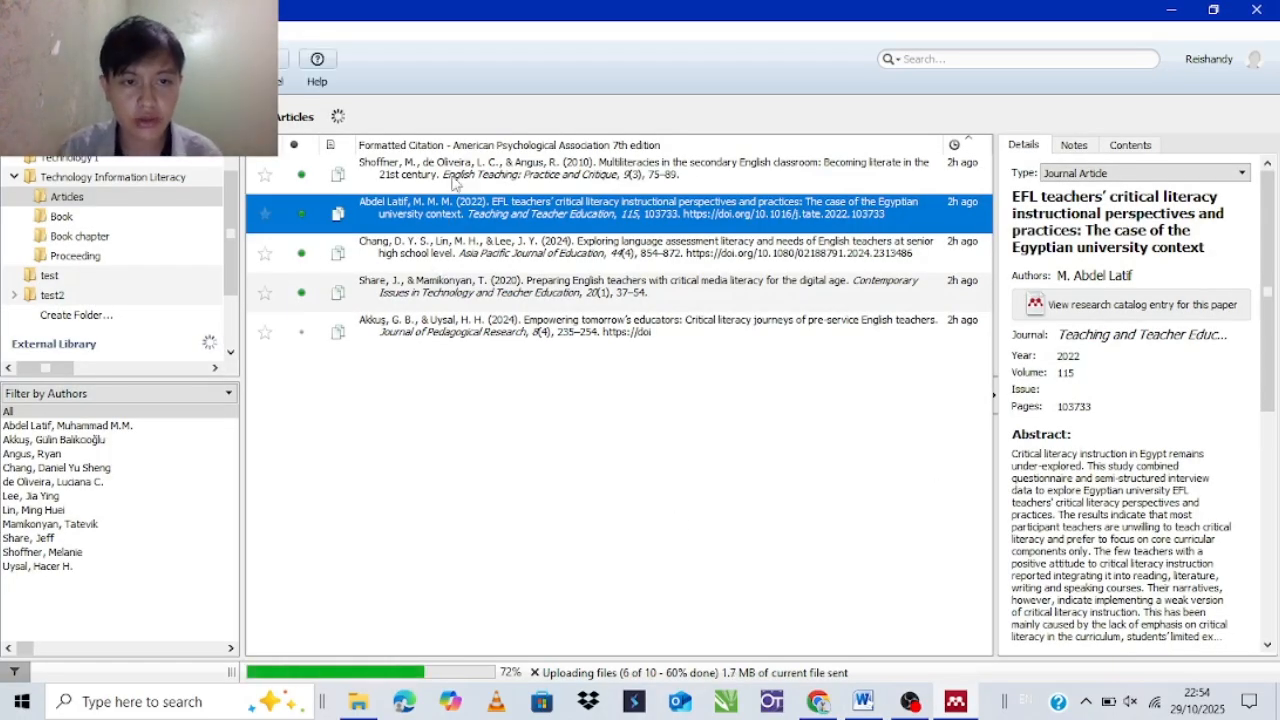
click(452, 180)
click(452, 245)
click(455, 222)
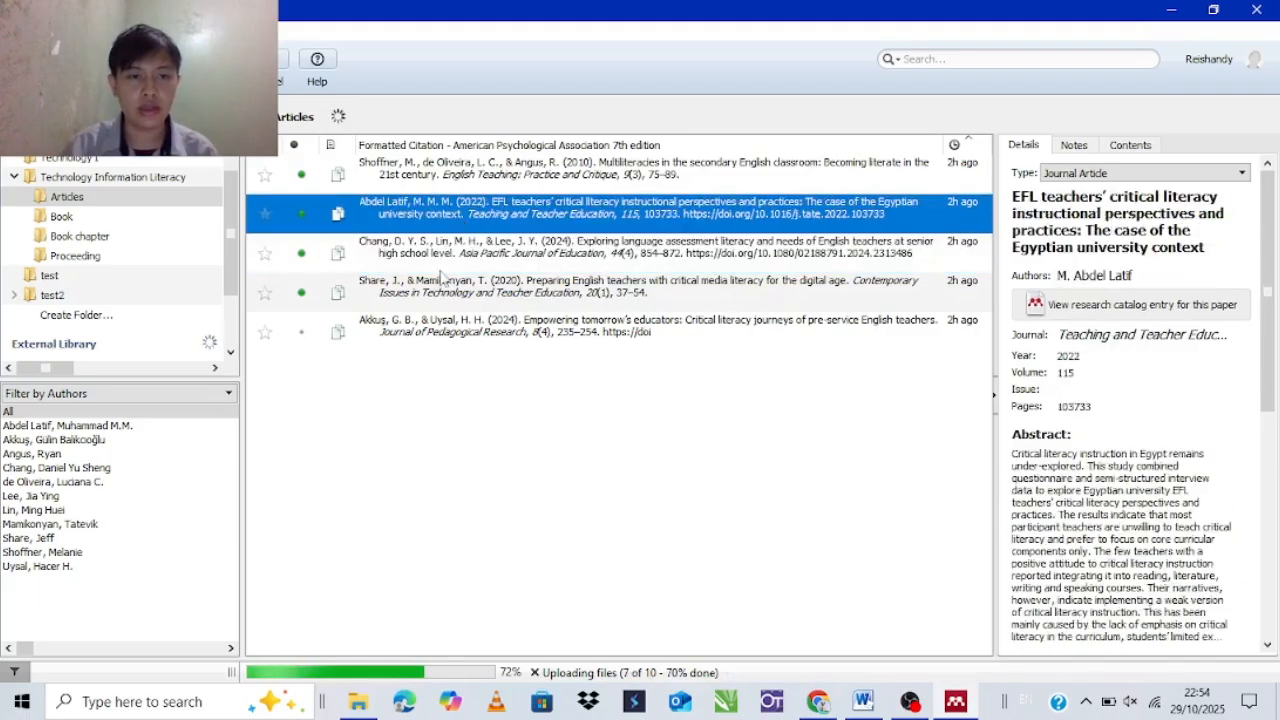
click(485, 178)
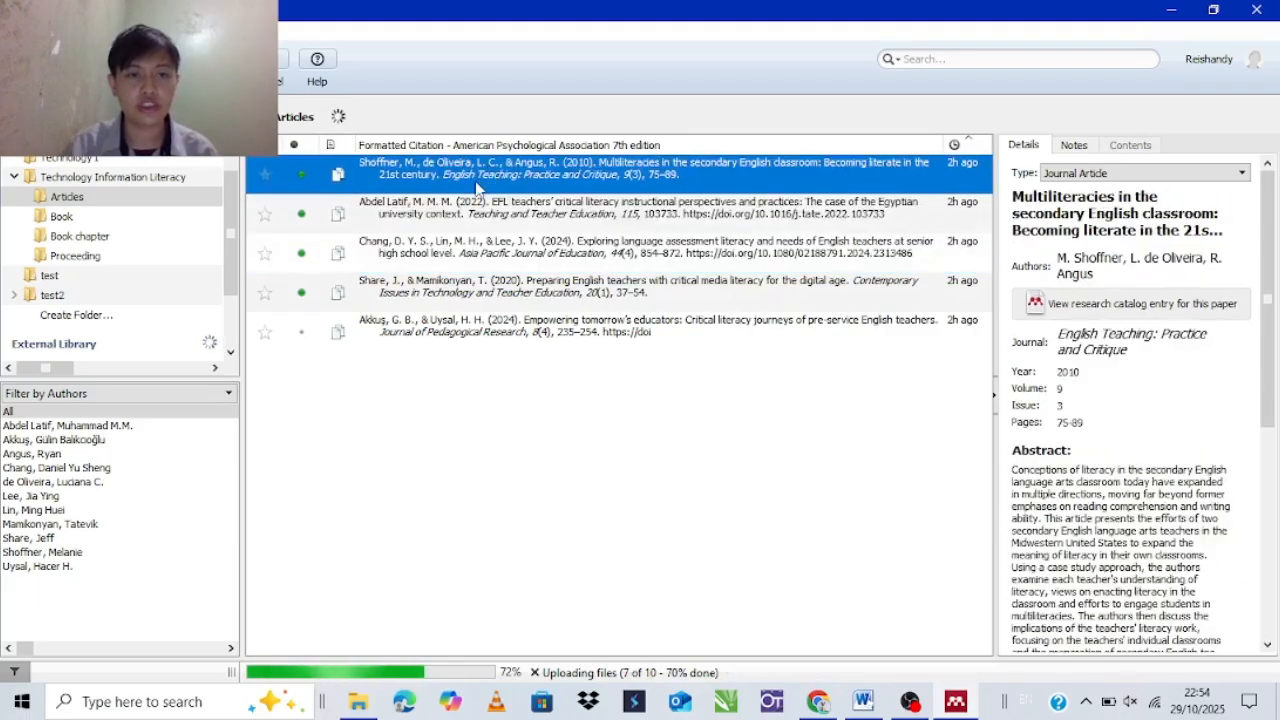
click(415, 248)
click(409, 290)
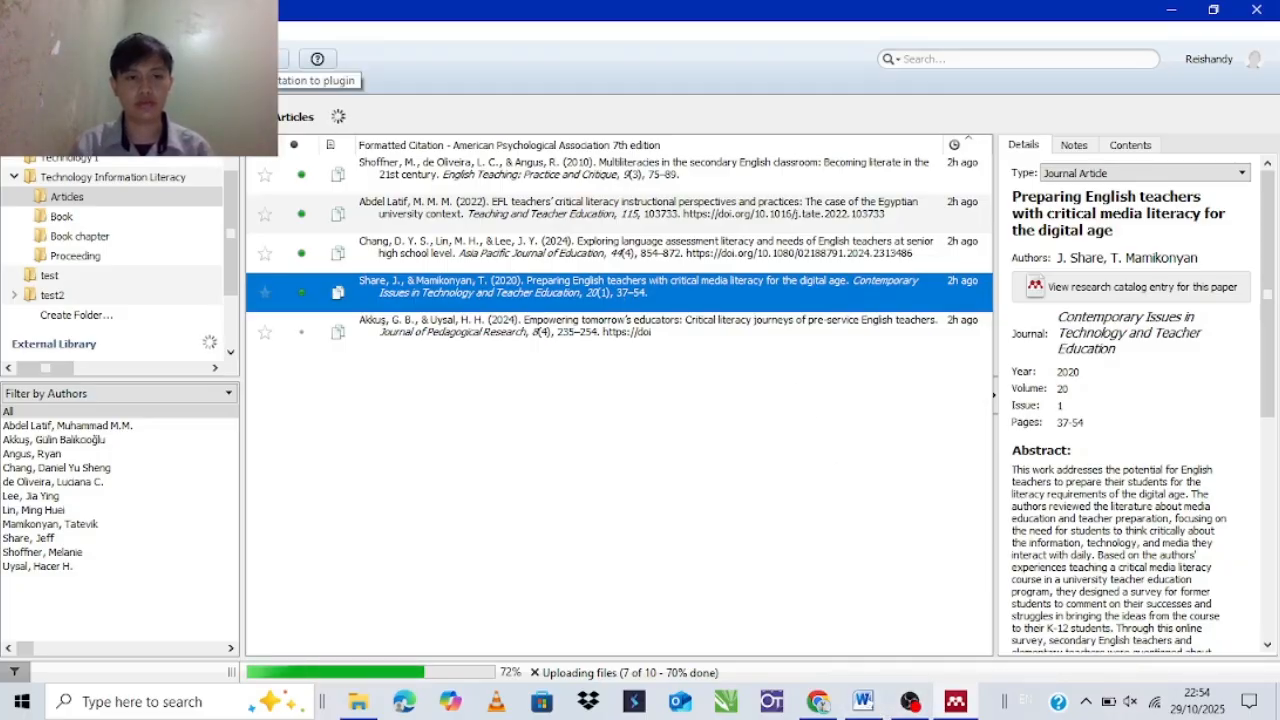
click(262, 59)
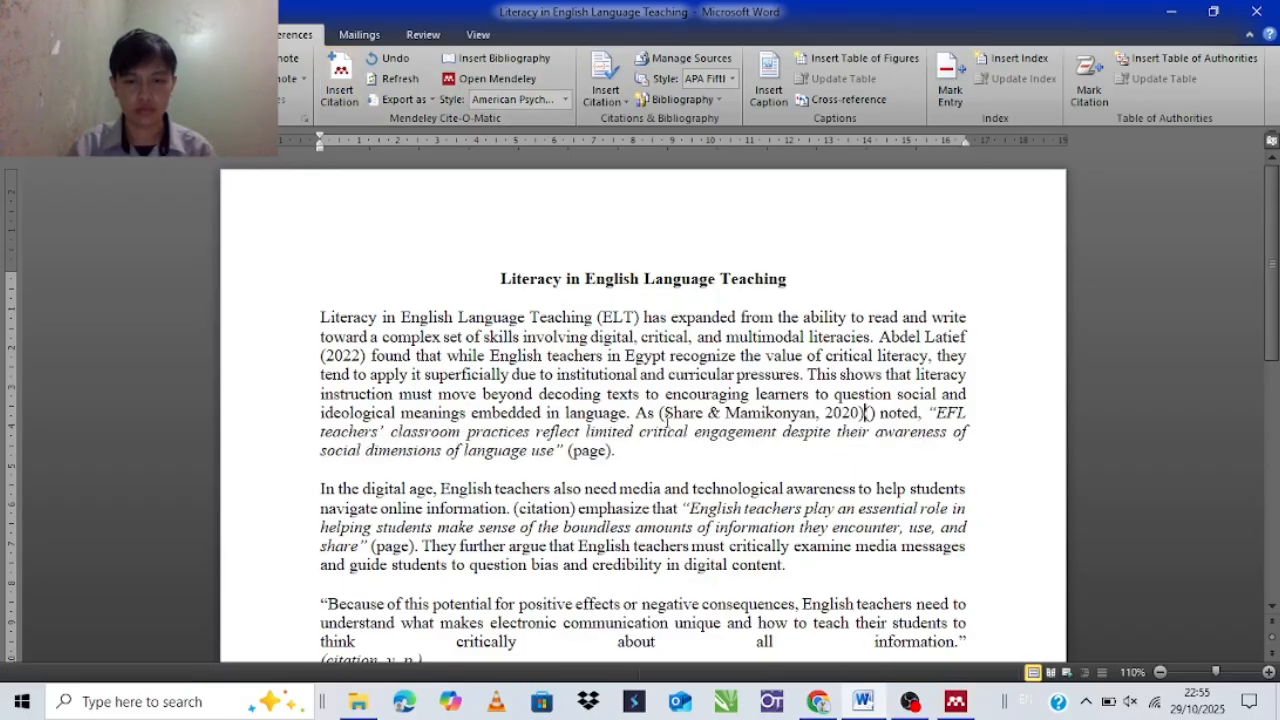
Edit the newly inserted 2020 citation to suppress its authors, leaving only the year in parentheses
click(834, 413)
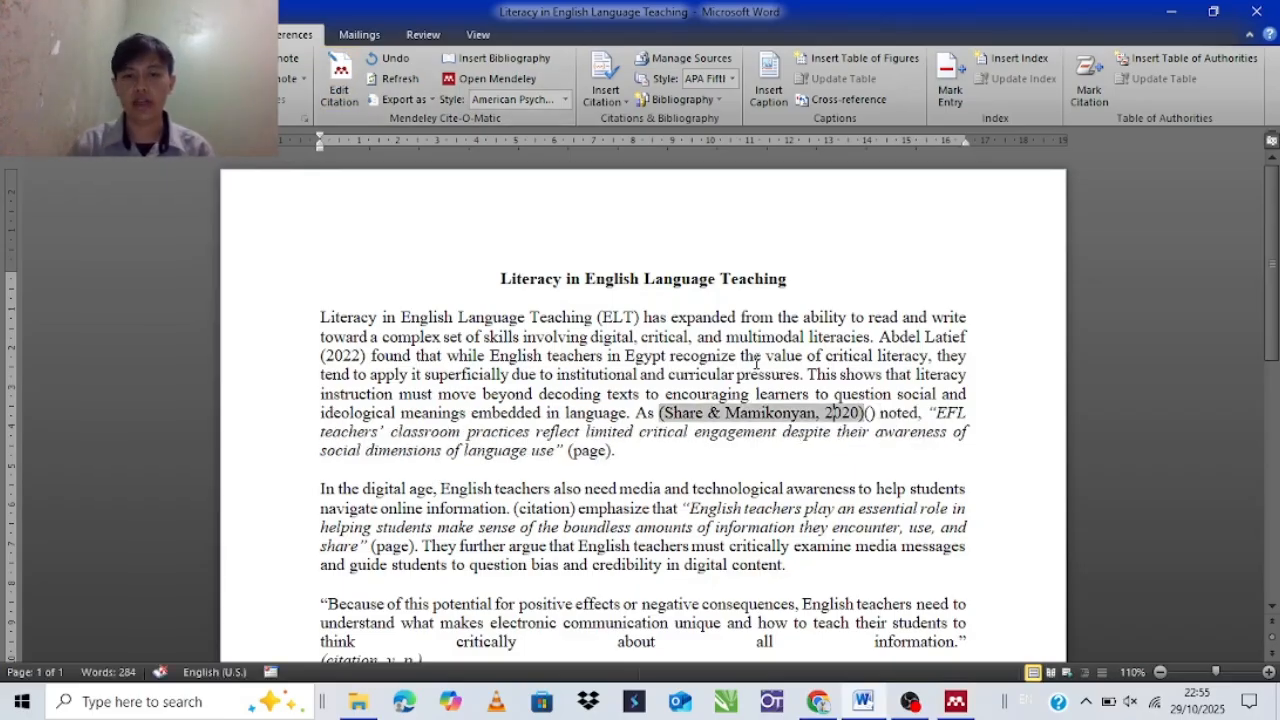
click(339, 92)
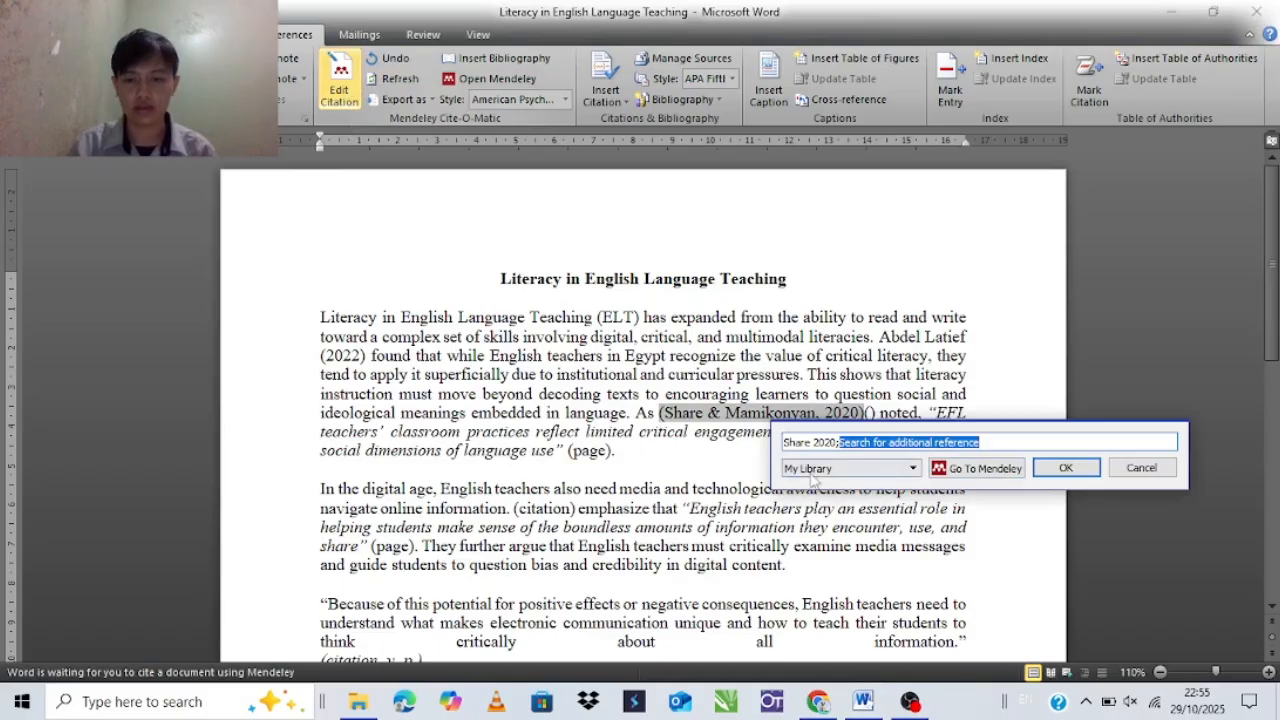
click(814, 445)
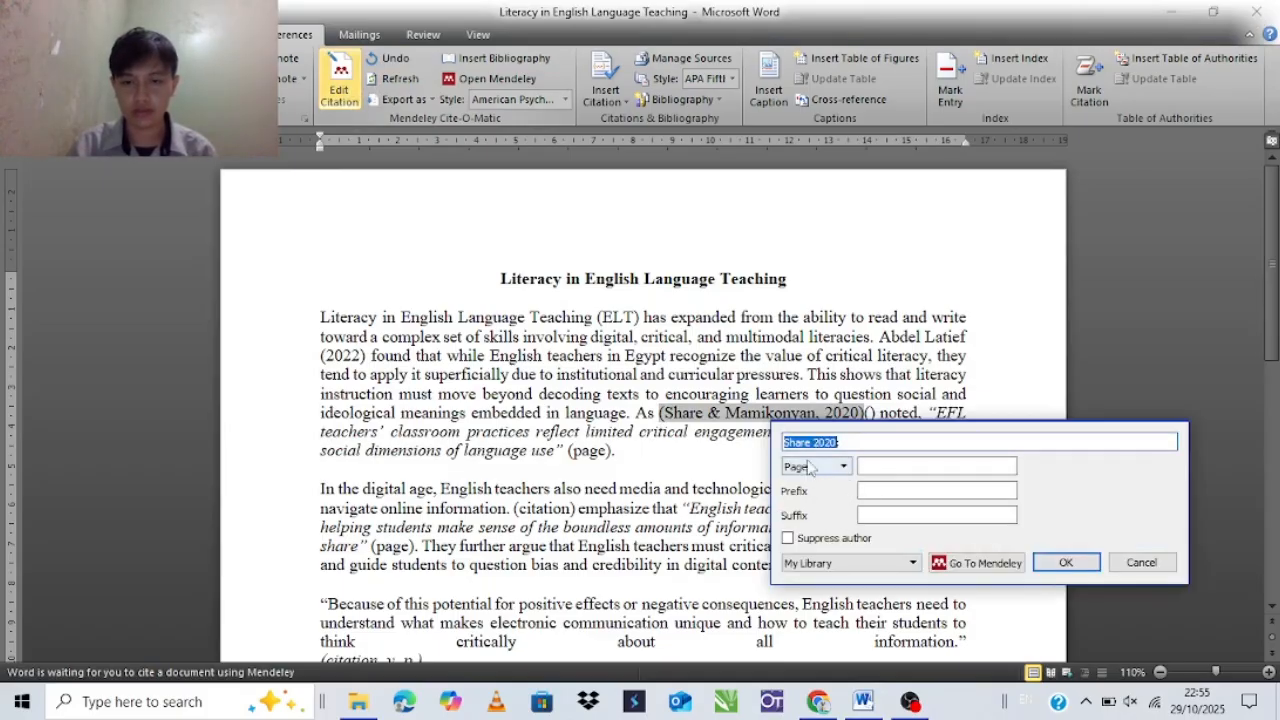
click(857, 446)
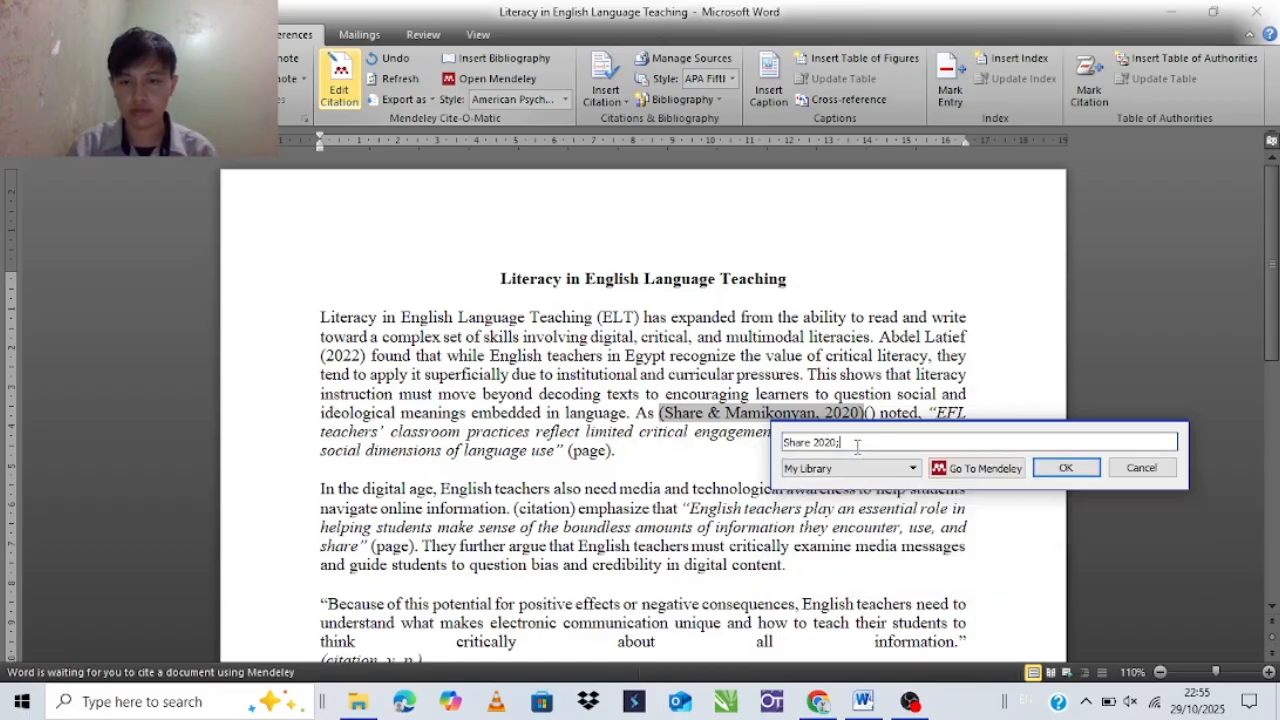
click(826, 442)
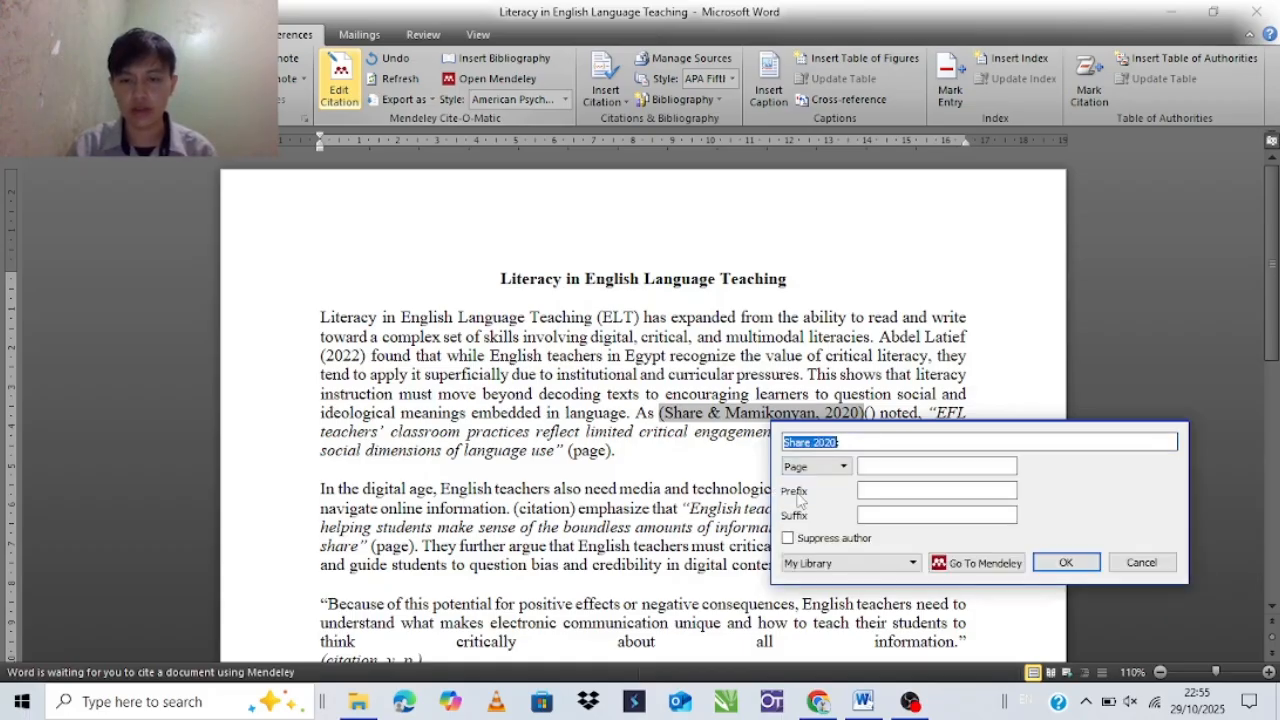
click(813, 441)
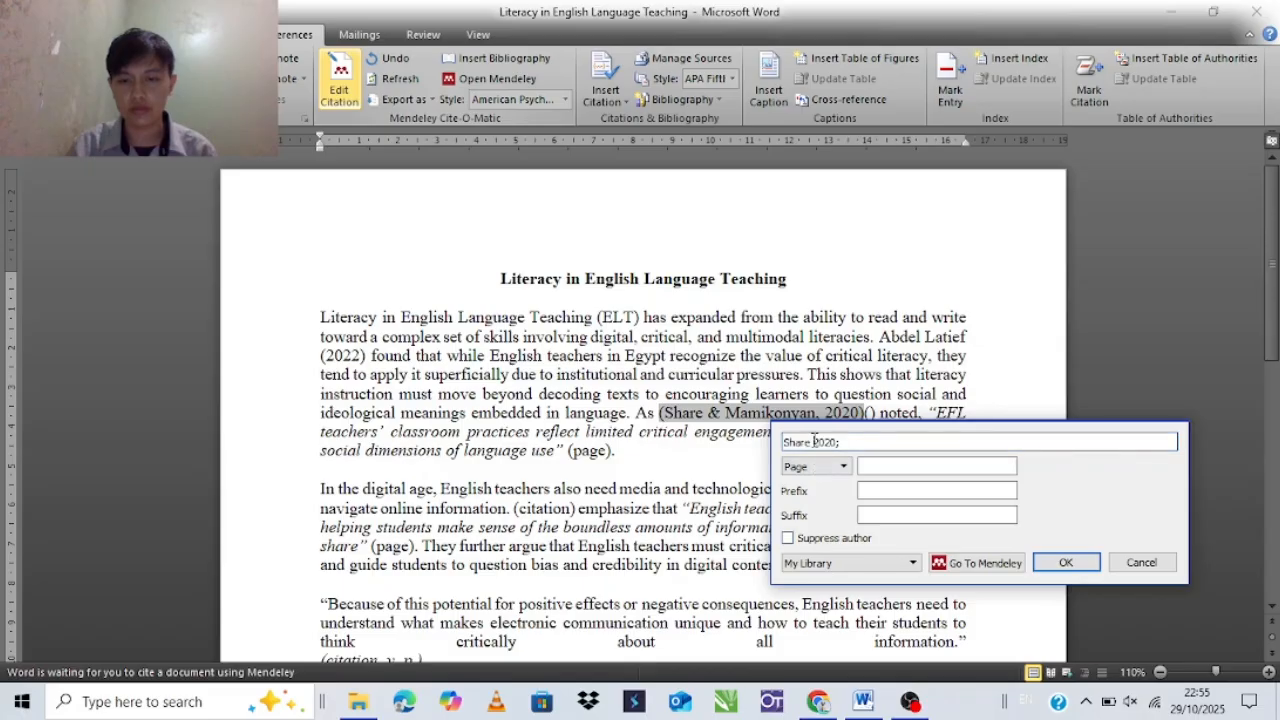
click(813, 541)
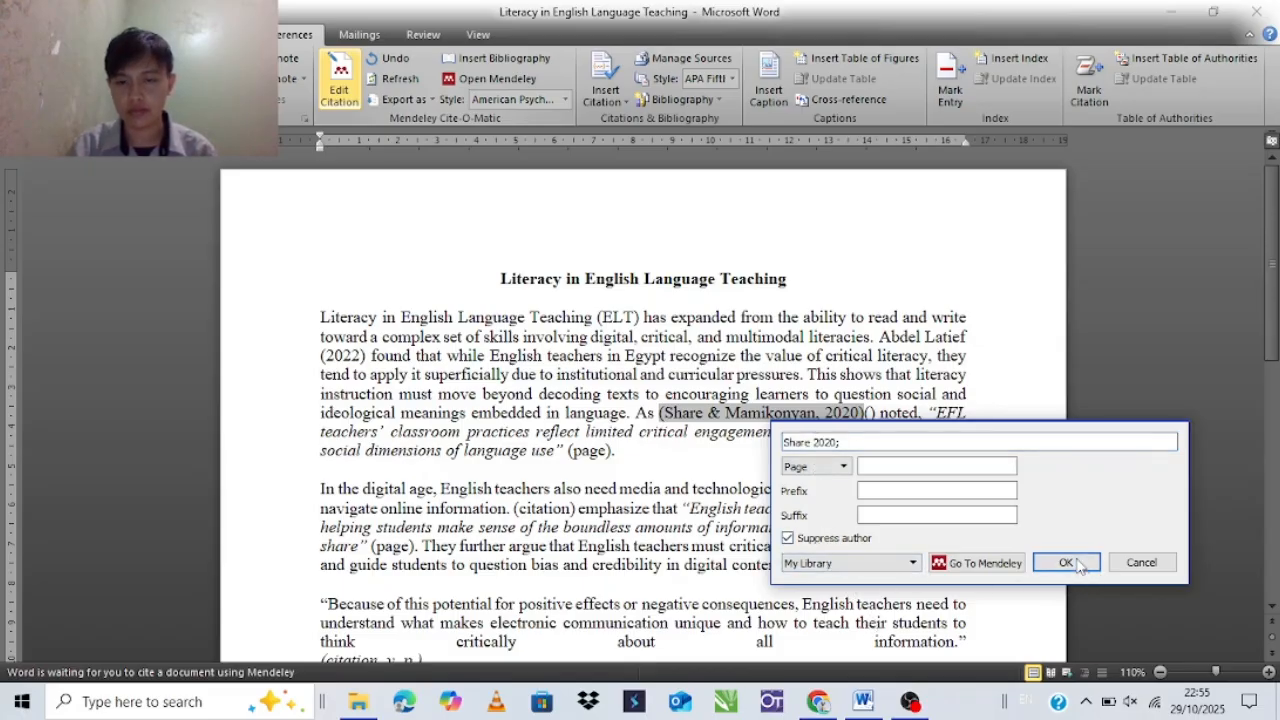
click(1066, 562)
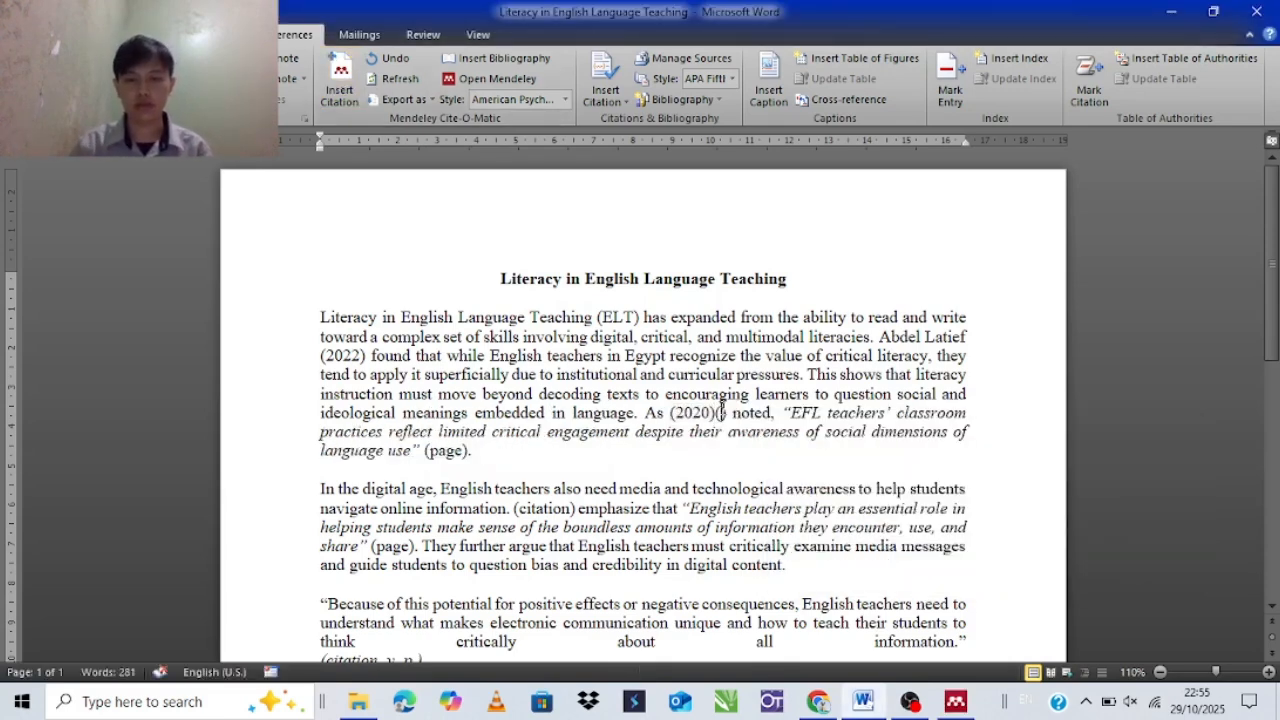
Remove the leftover empty parentheses and enter both cited authors' surnames, joined by "&", before the (2020) citation, checking the spelling in Mendeley
click(727, 415)
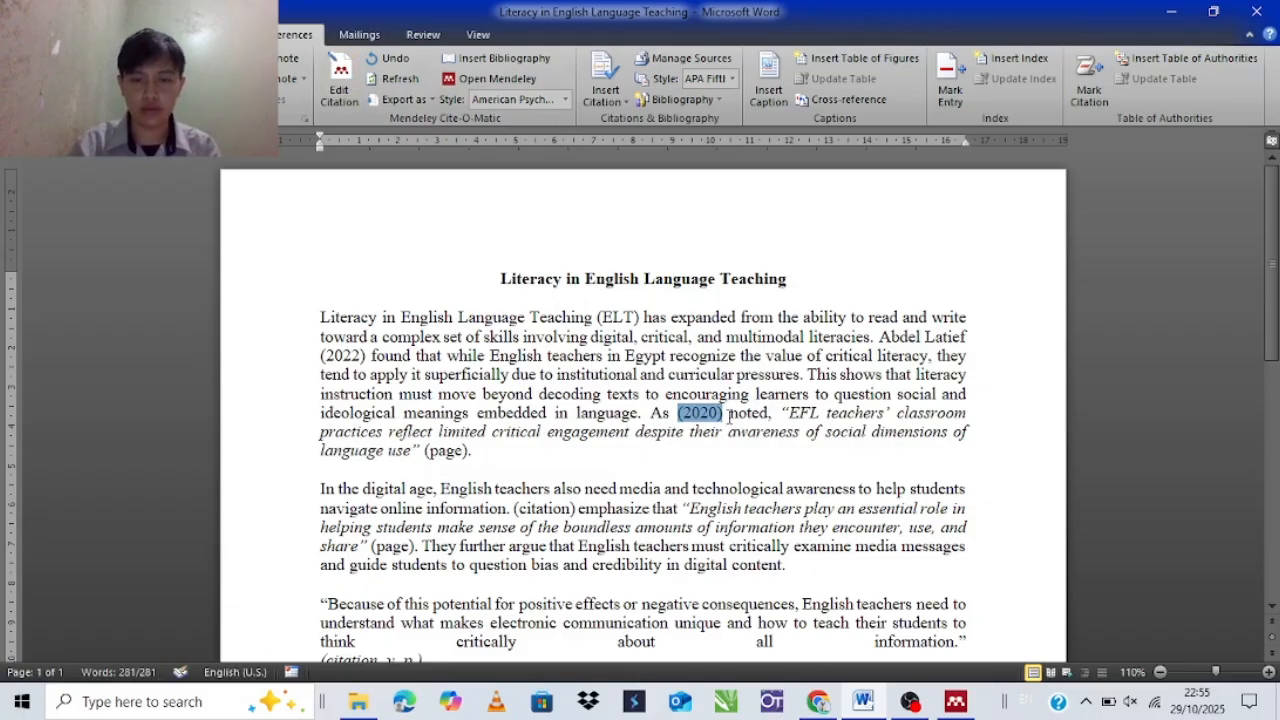
click(676, 409)
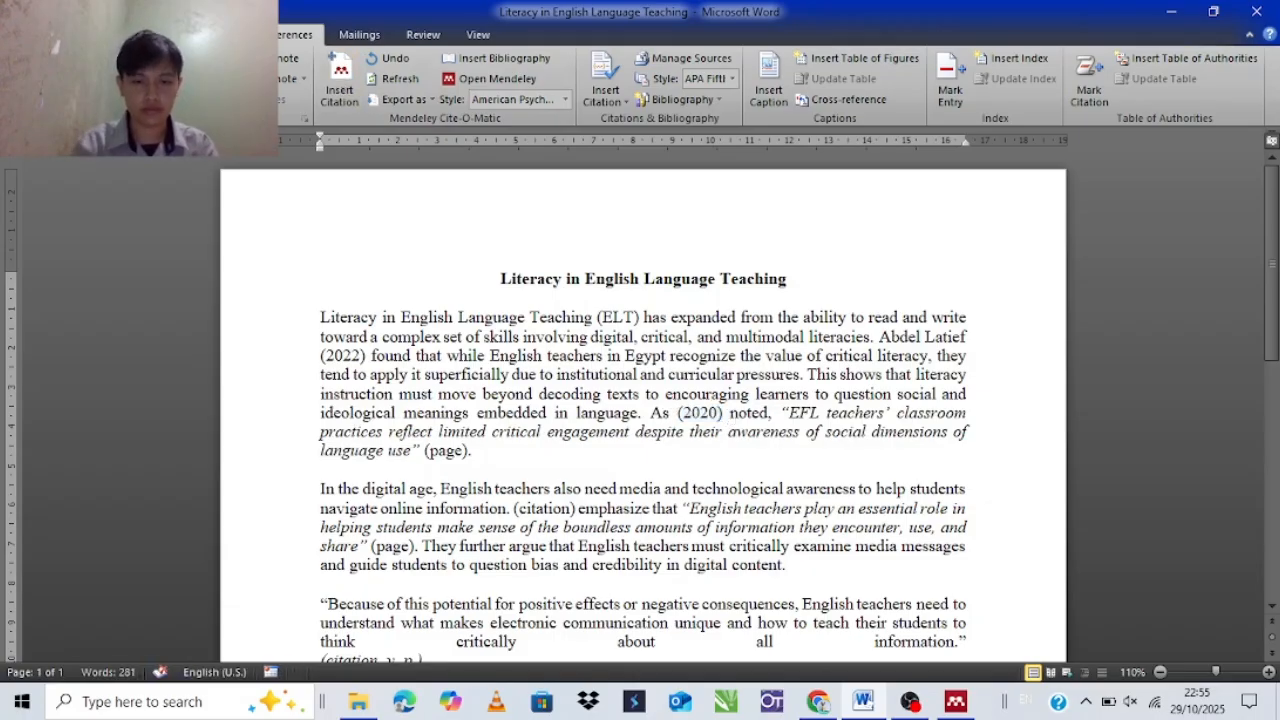
text(Share )
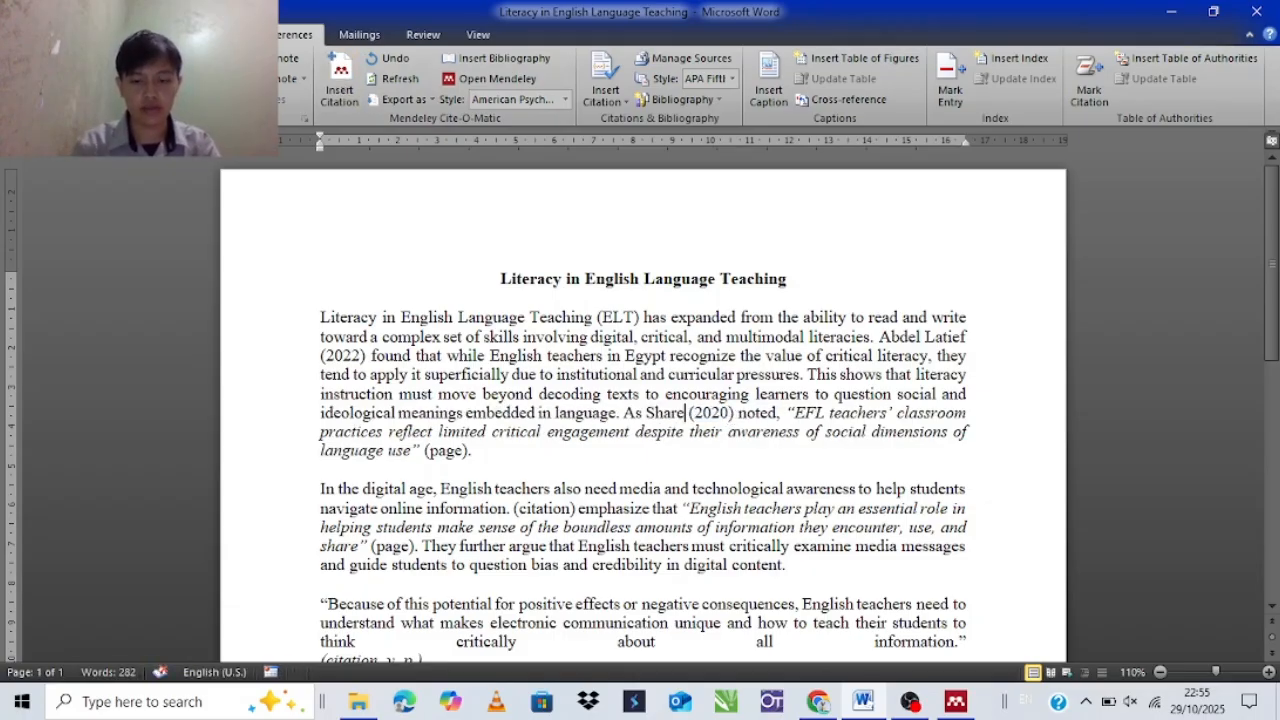
text( & Mamiky)
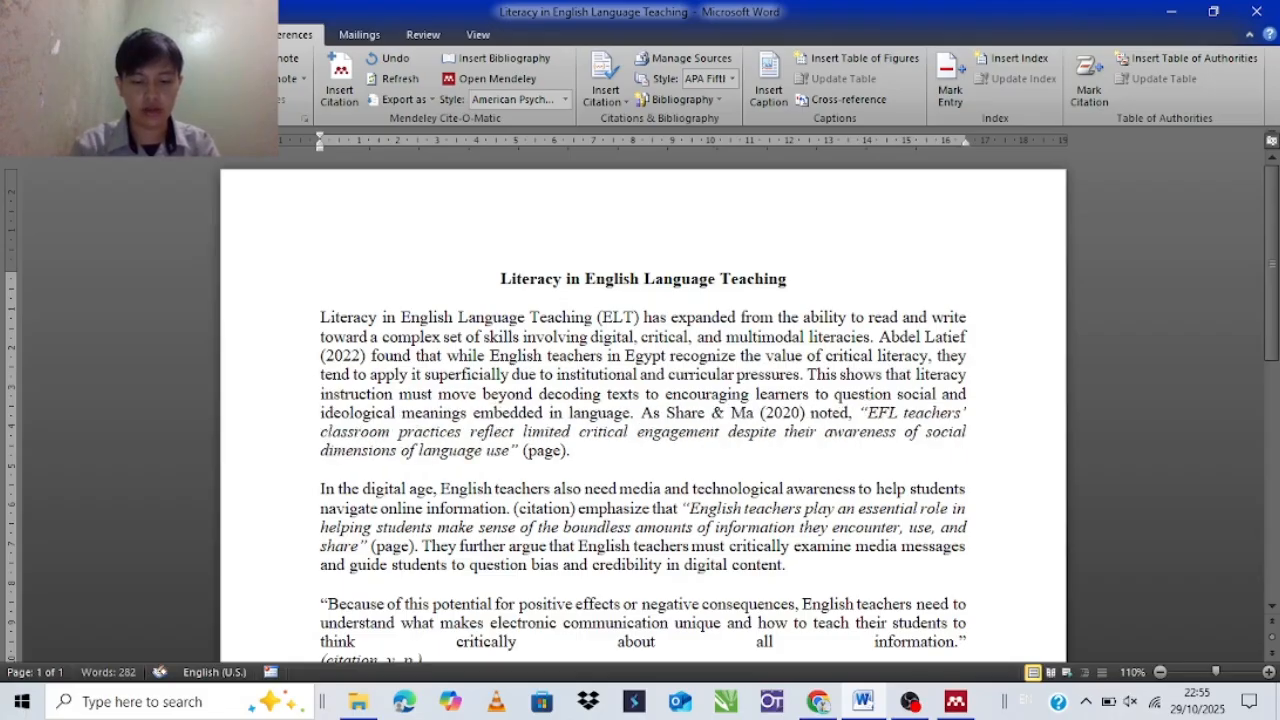
key(BackSpace)
key(BackSpace)
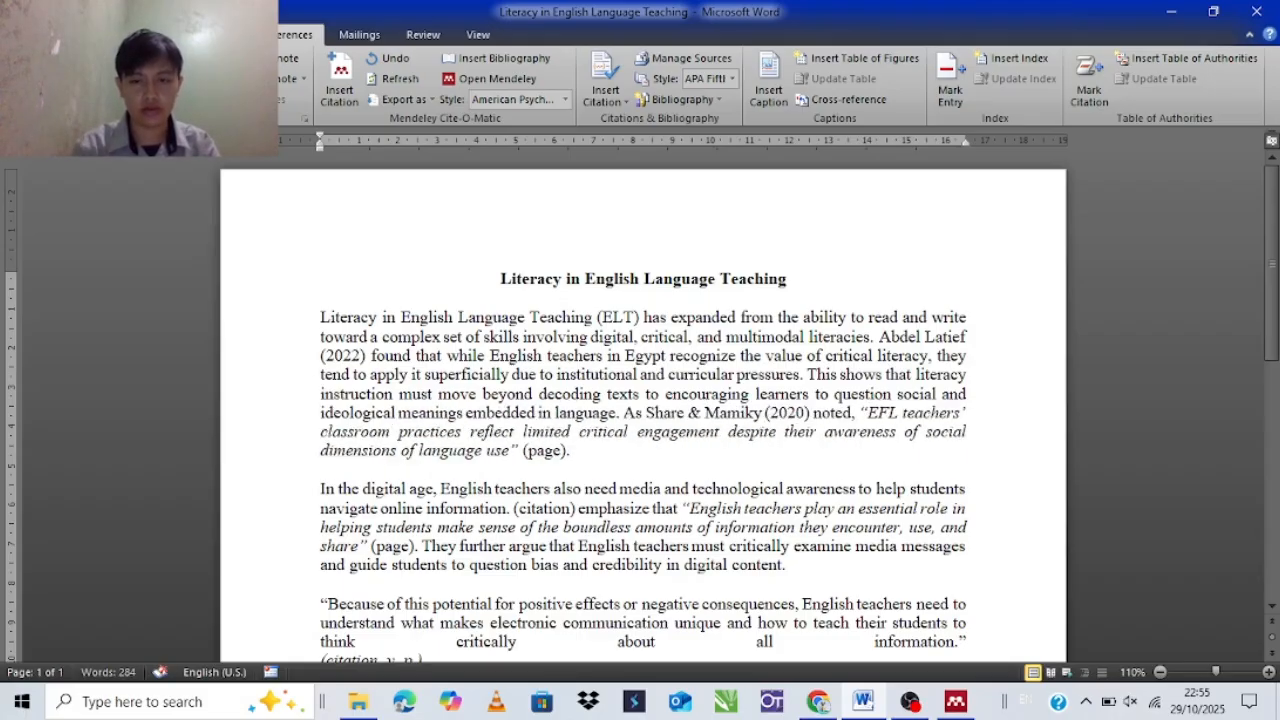
click(955, 701)
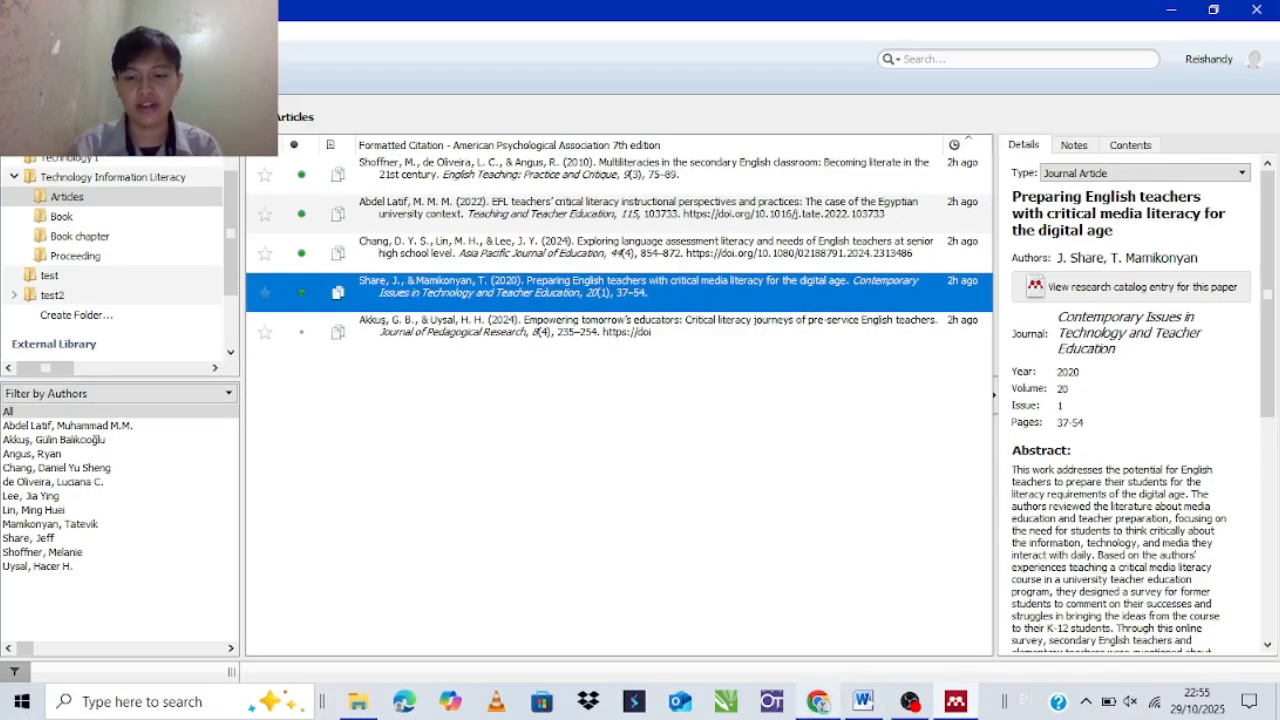
click(863, 701)
text(onyan (2020) noted, “EFL)
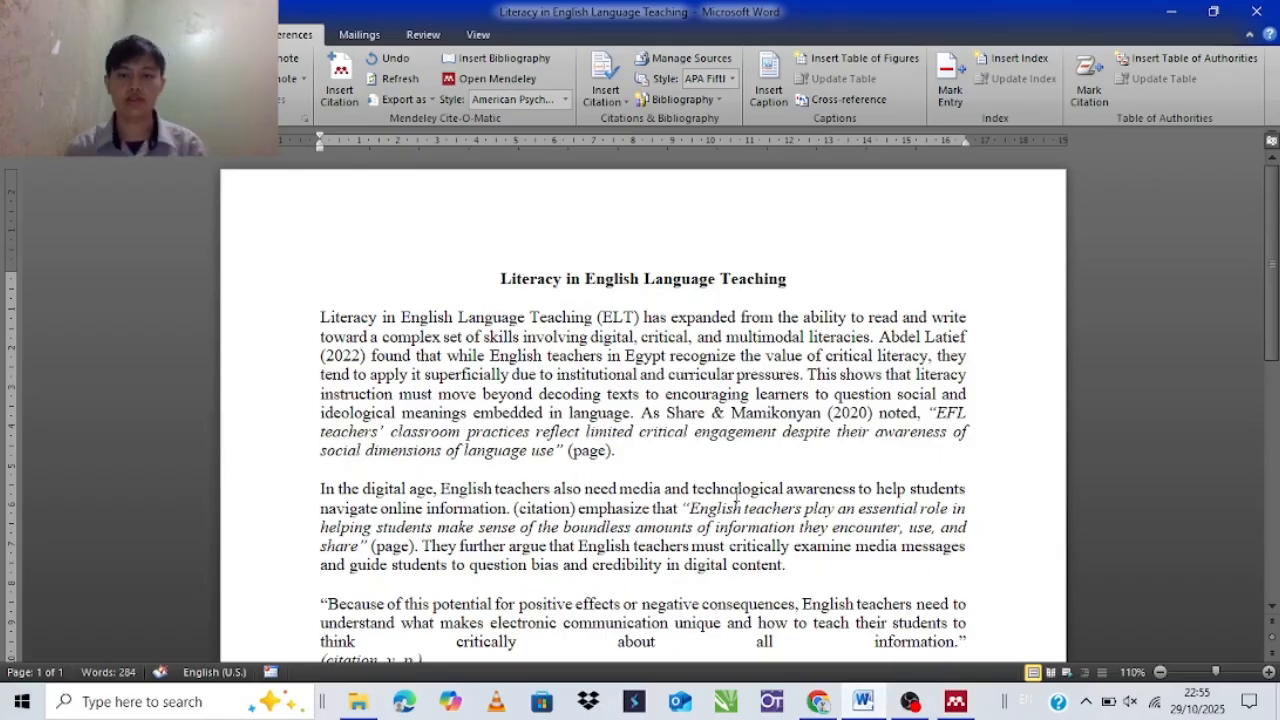
Replace the "page" placeholder at the end of the first paragraph with "p. 37", checking the 2020 article's page range in Mendeley
click(549, 413)
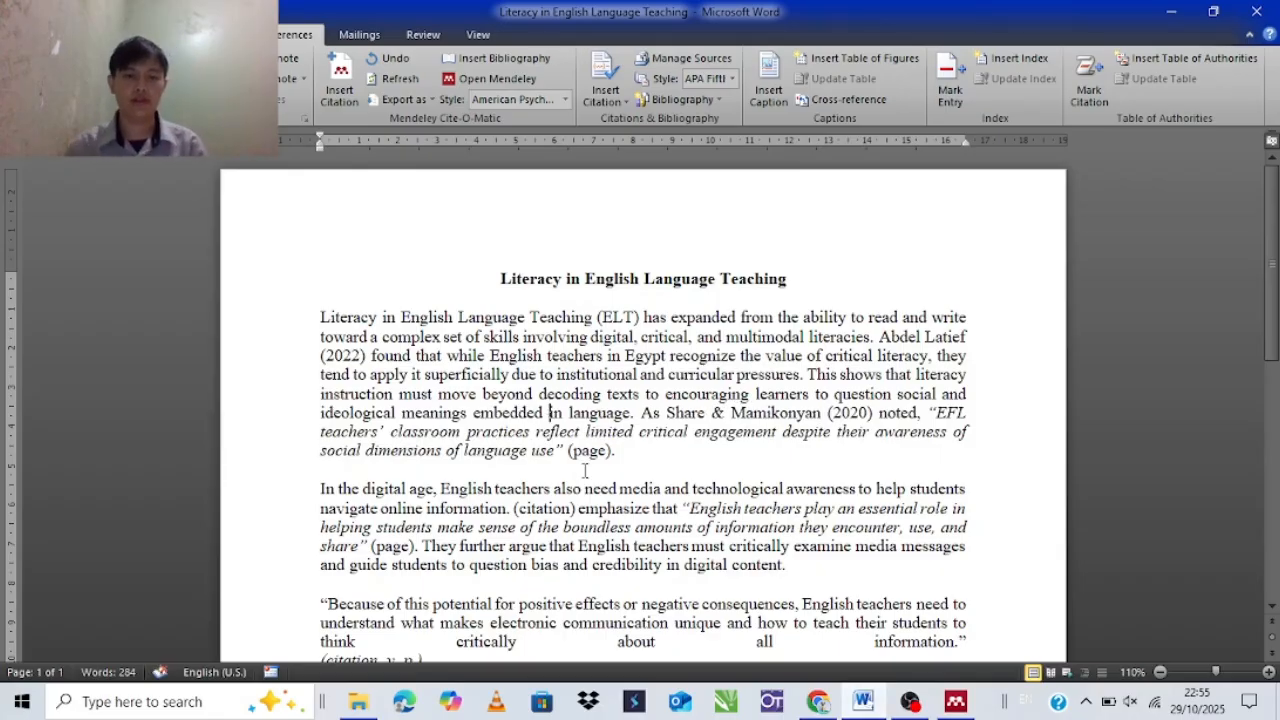
key(BackSpace)
key(BackSpace)
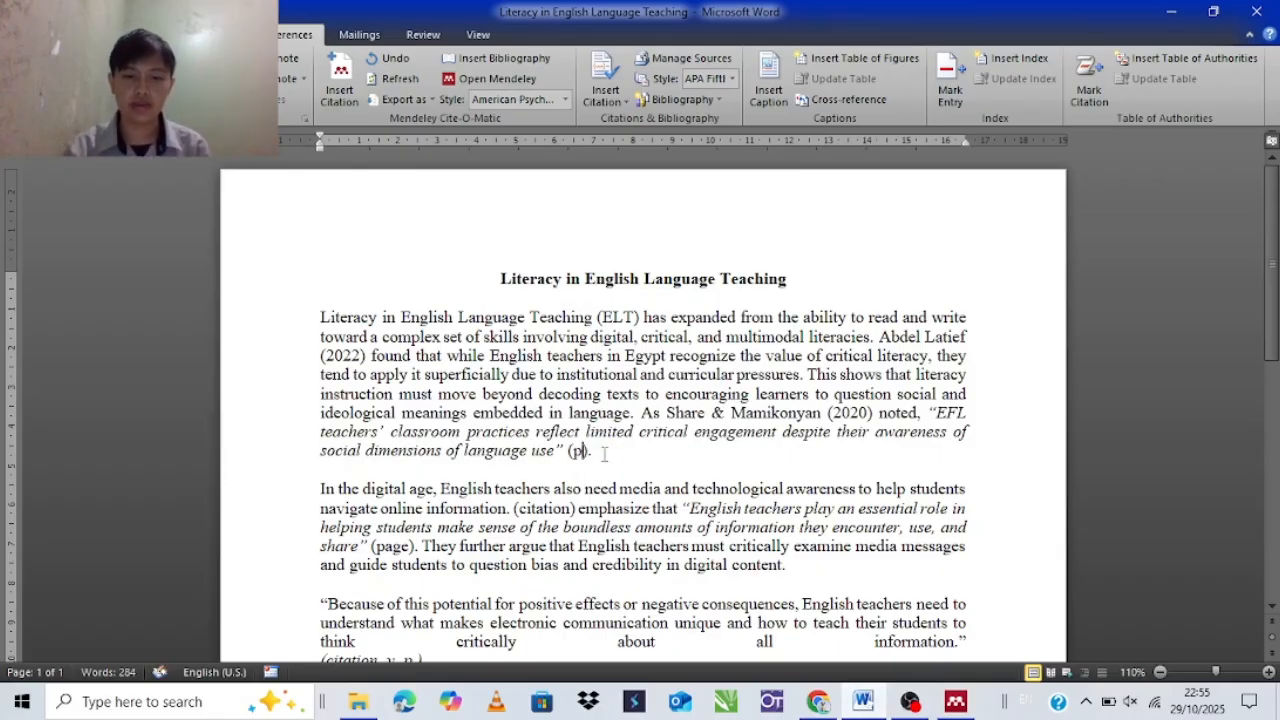
key(BackSpace)
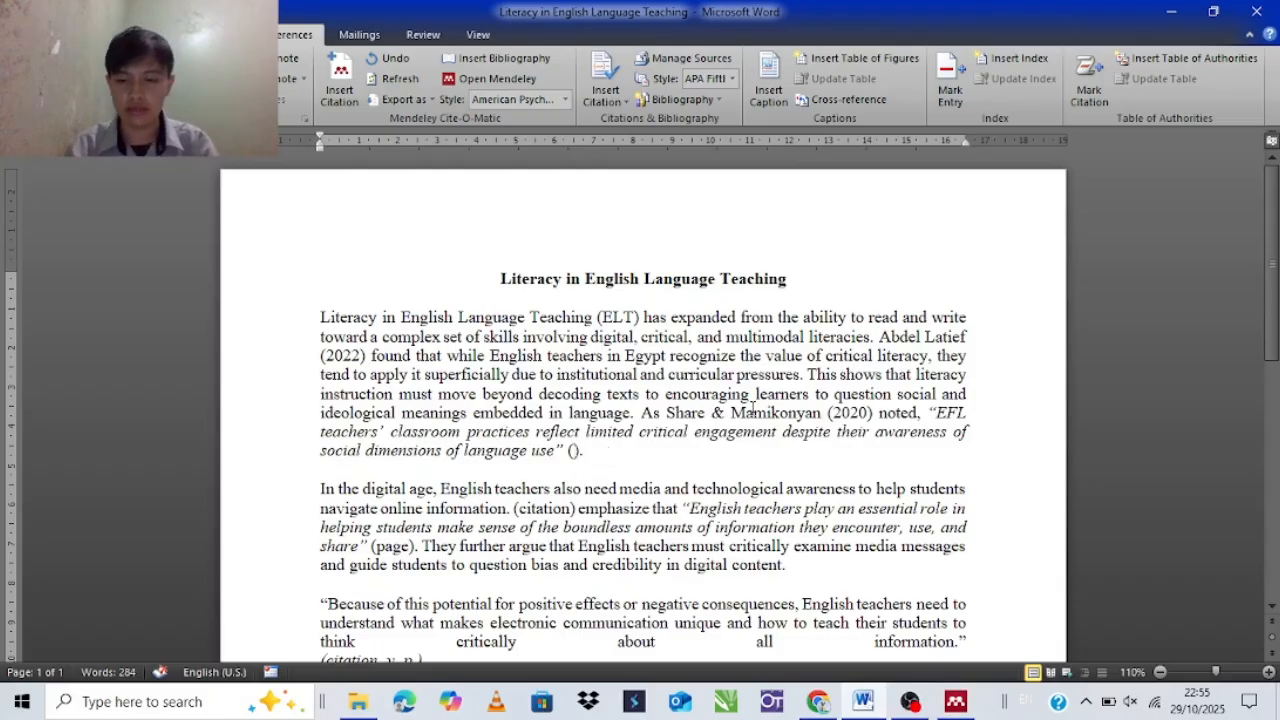
click(955, 701)
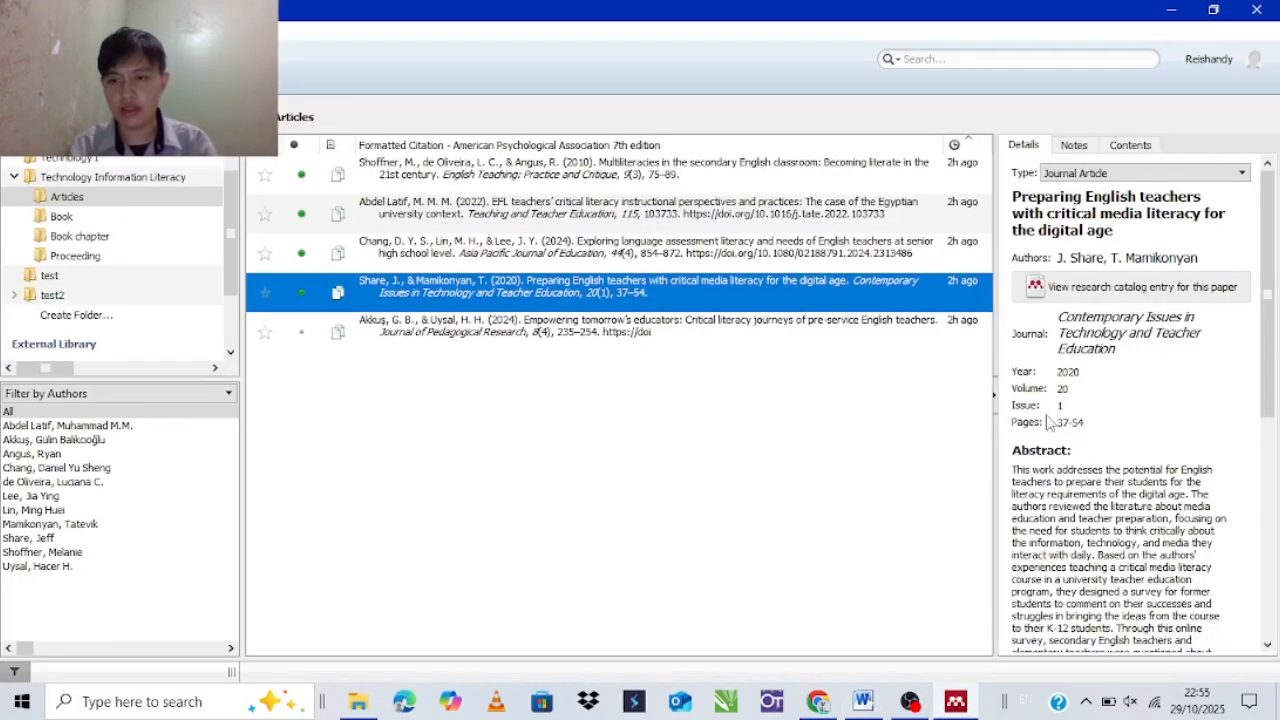
click(865, 704)
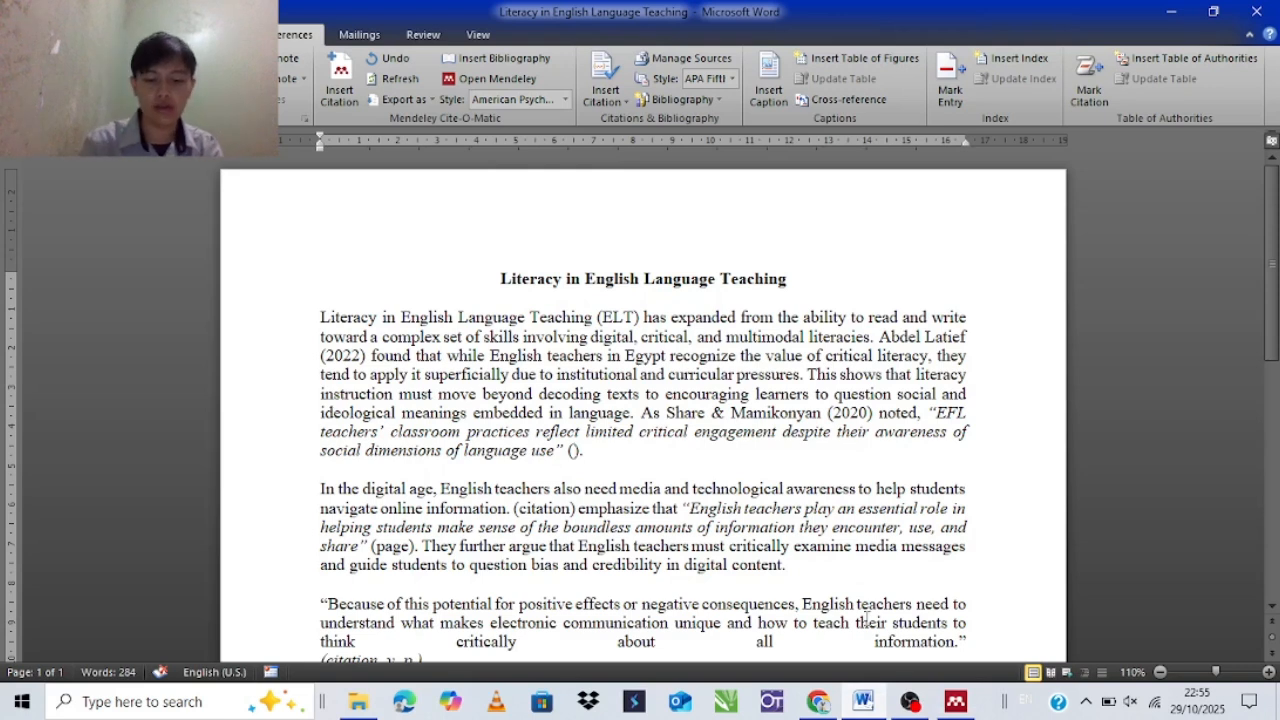
text(p.)
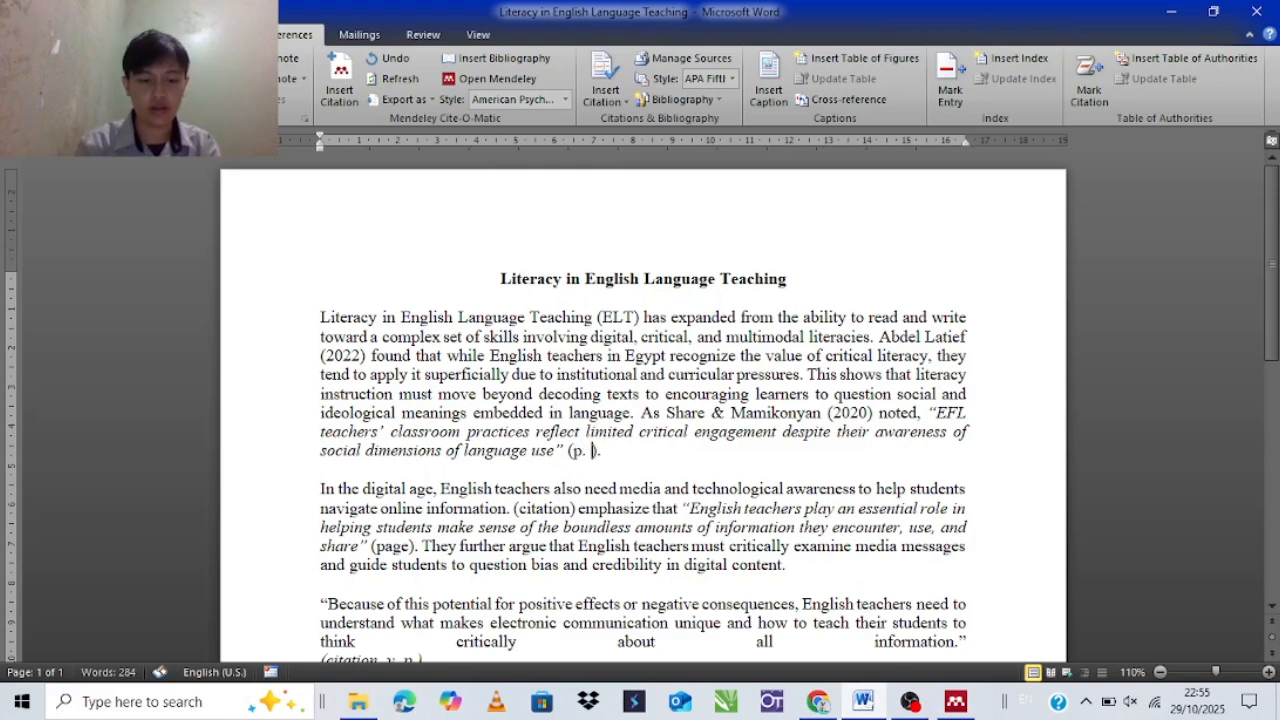
text( 37)
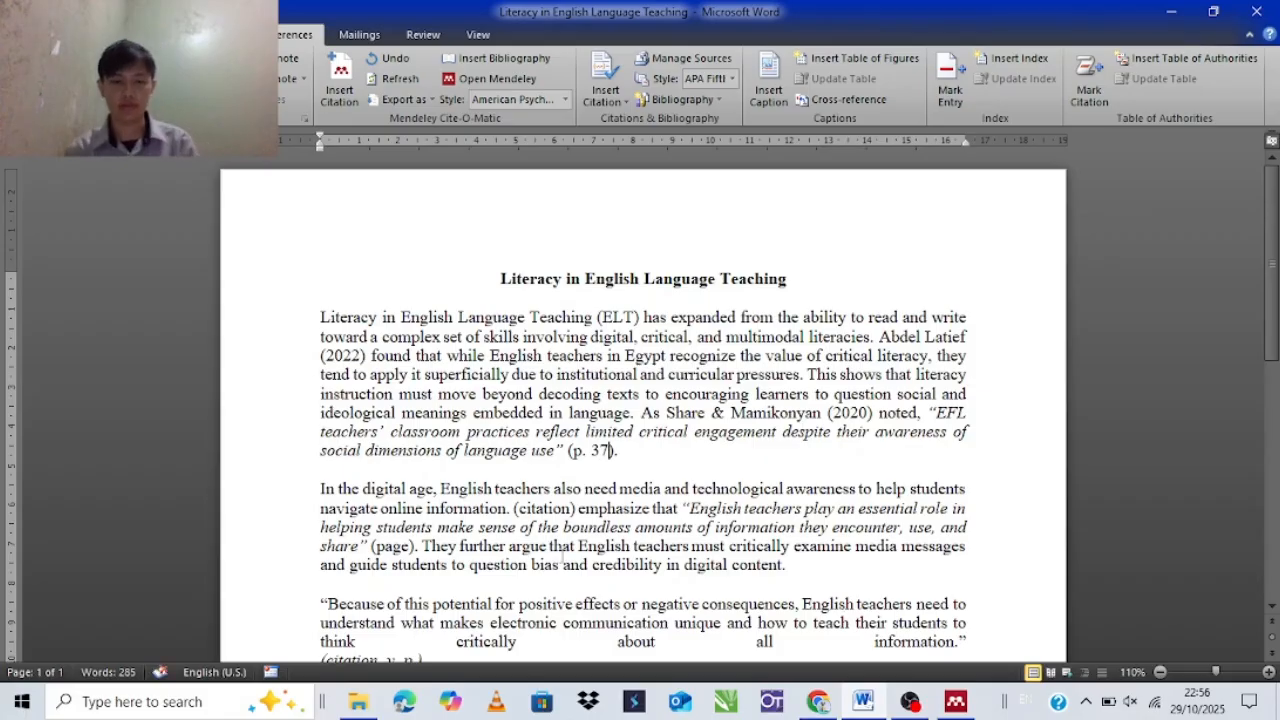
drag(352, 431, 780, 432)
click(572, 451)
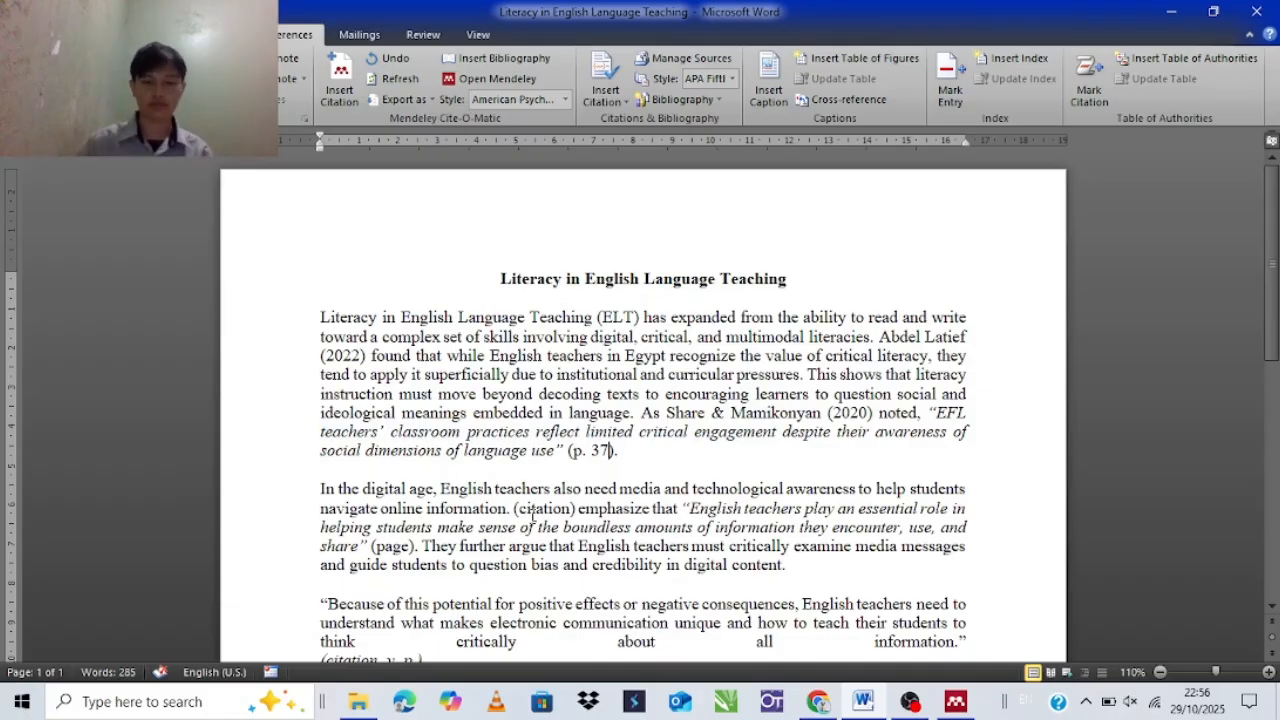
Delete the "(citation)" placeholder, including its parentheses, before "emphasize that" in the second paragraph
scroll(544, 489, down, 2)
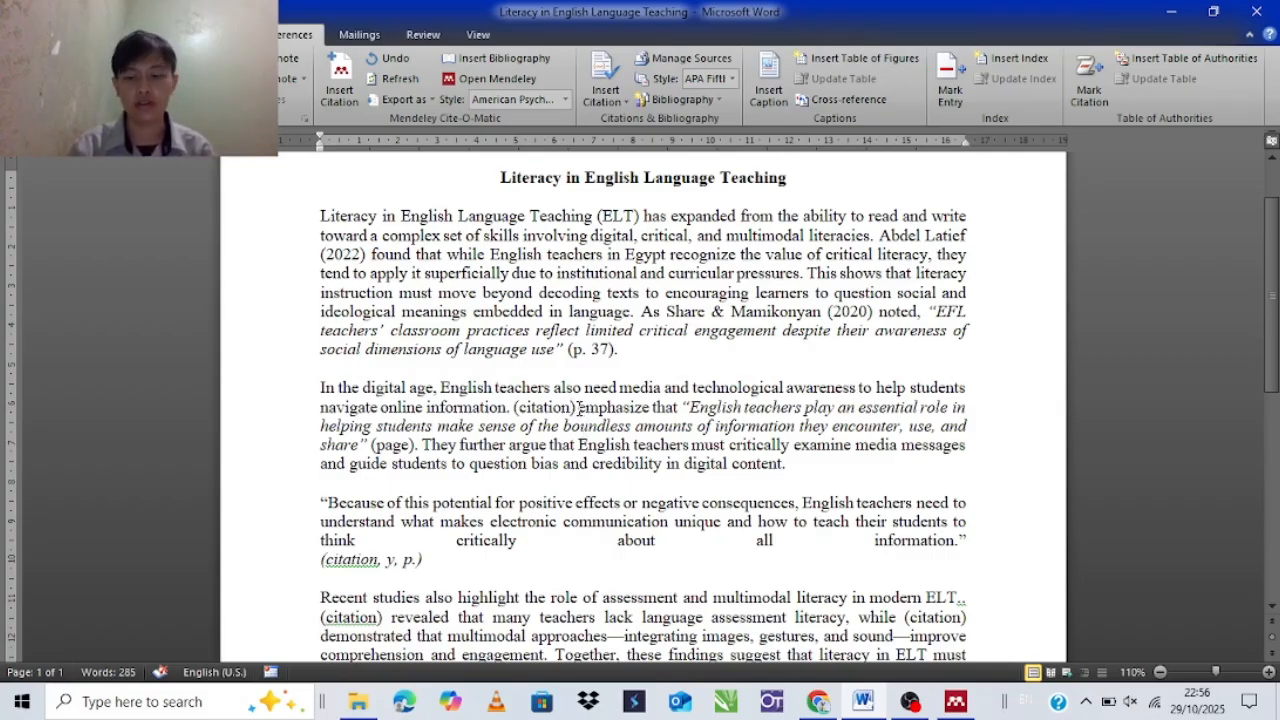
key(BackSpace)
key(BackSpace)
key(BackSpace)
key(BackSpace)
key(BackSpace)
key(BackSpace)
key(BackSpace)
key(BackSpace)
key(BackSpace)
key(BackSpace)
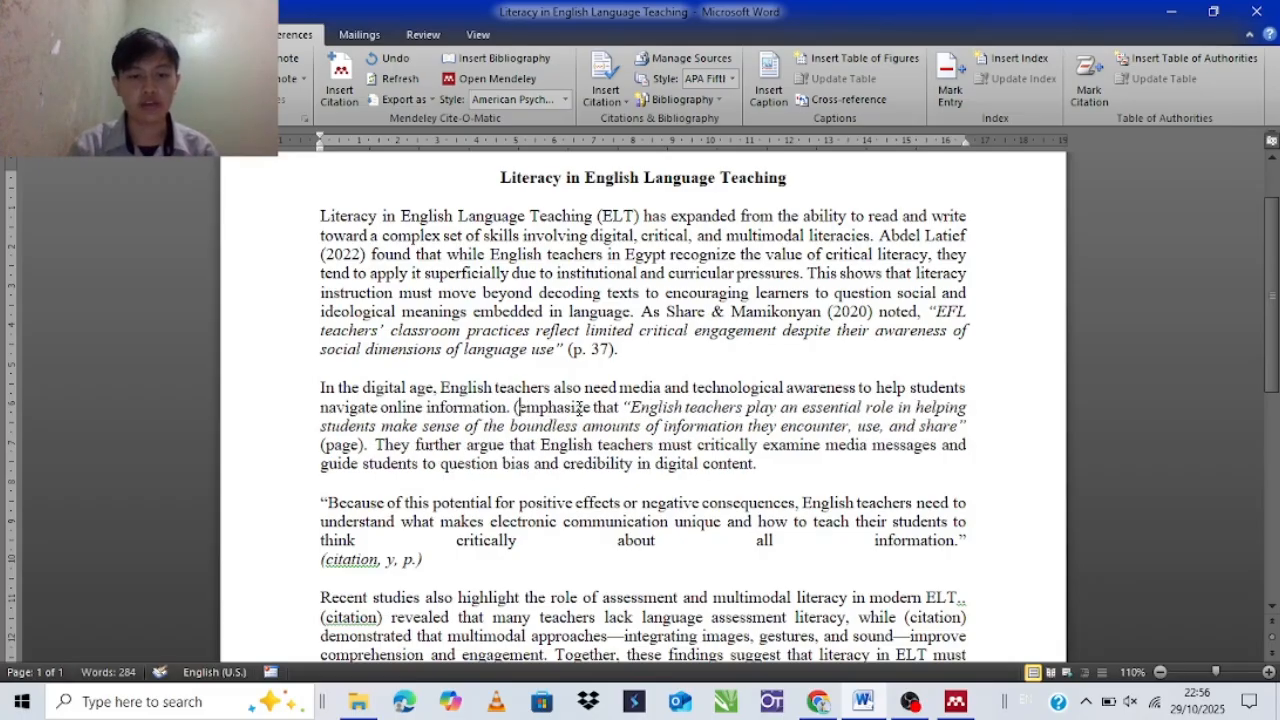
key(BackSpace)
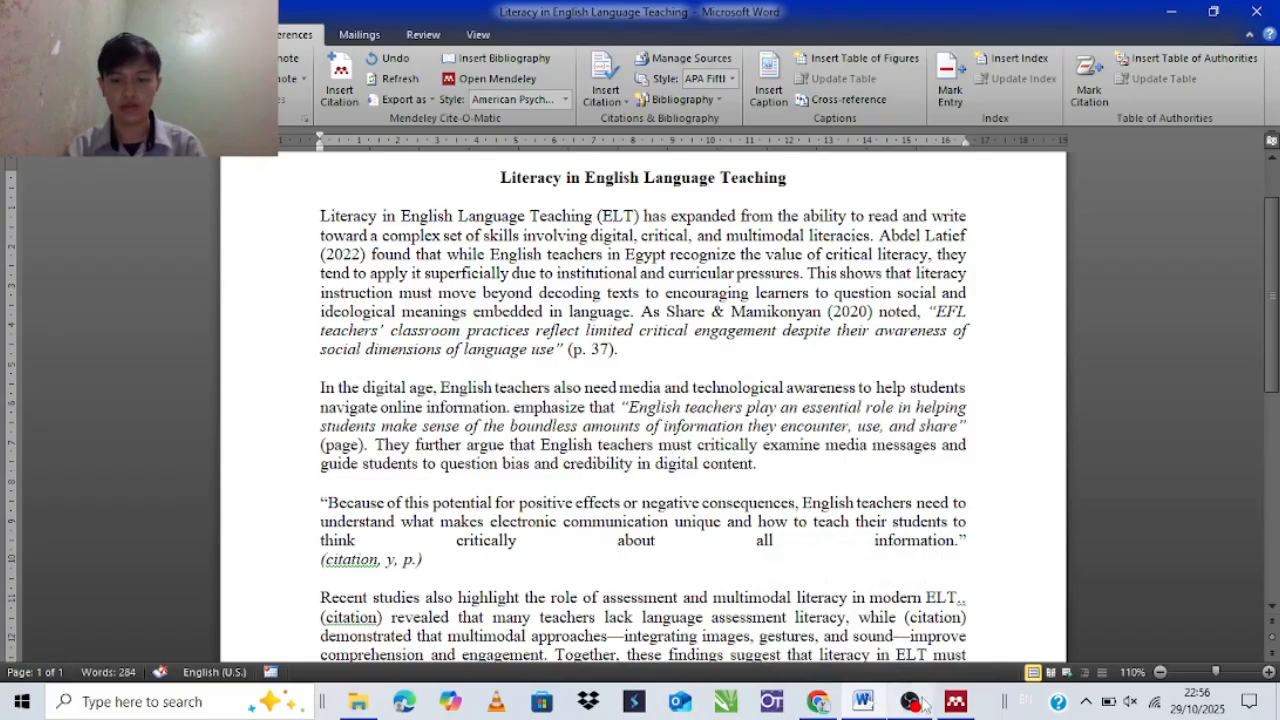
Insert a citation before "emphasize" from Mendeley for the 2024 article "Empowering tomorrow's educators: Critical literacy journeys of pre-service English teachers"
click(958, 704)
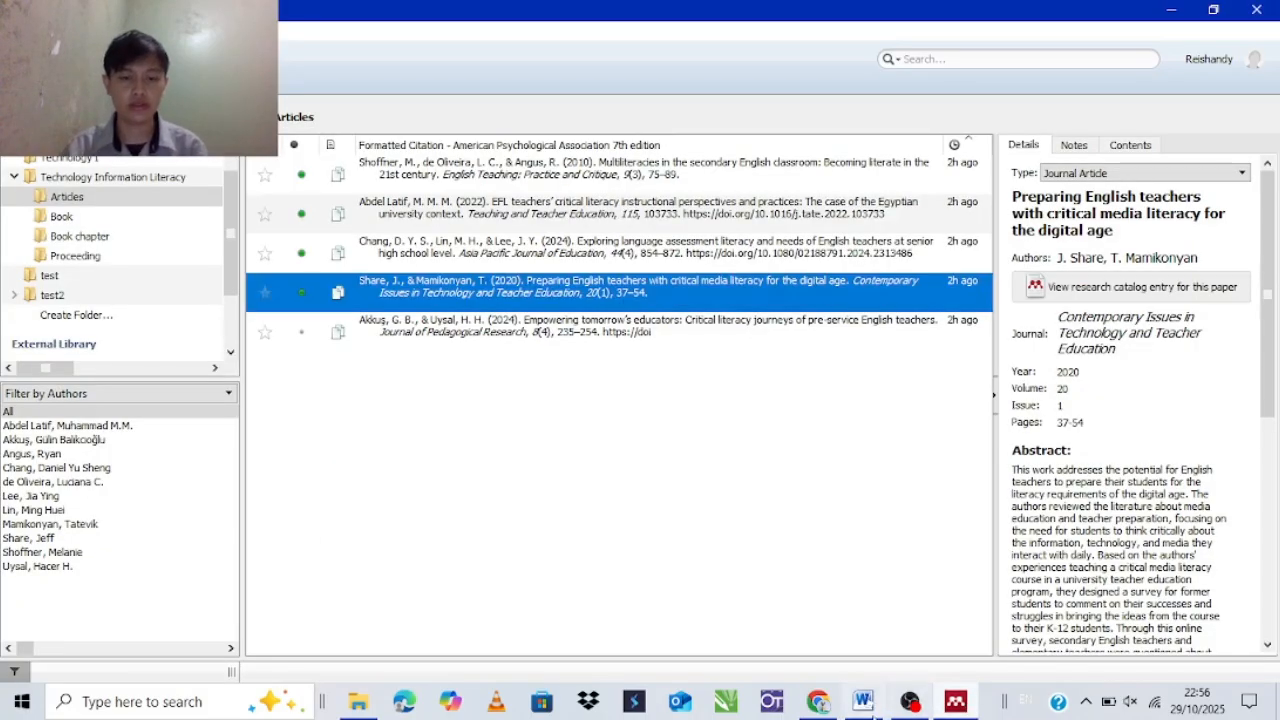
click(815, 703)
click(863, 701)
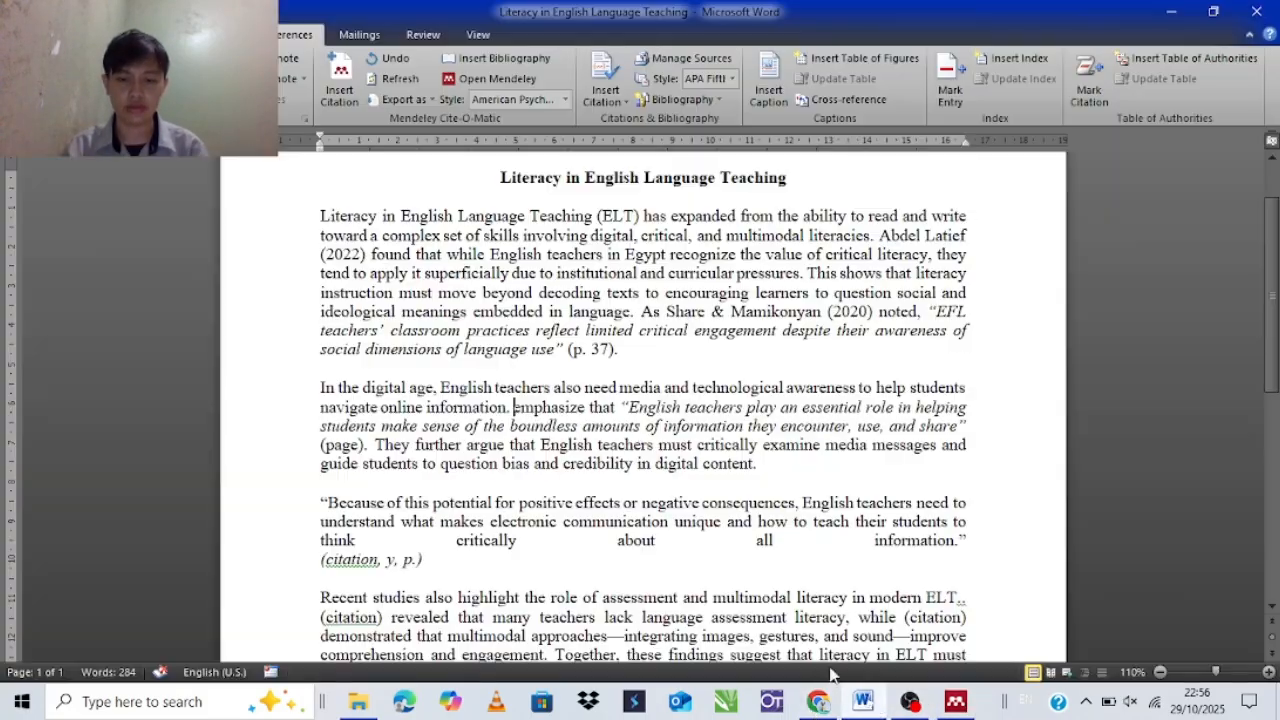
click(339, 88)
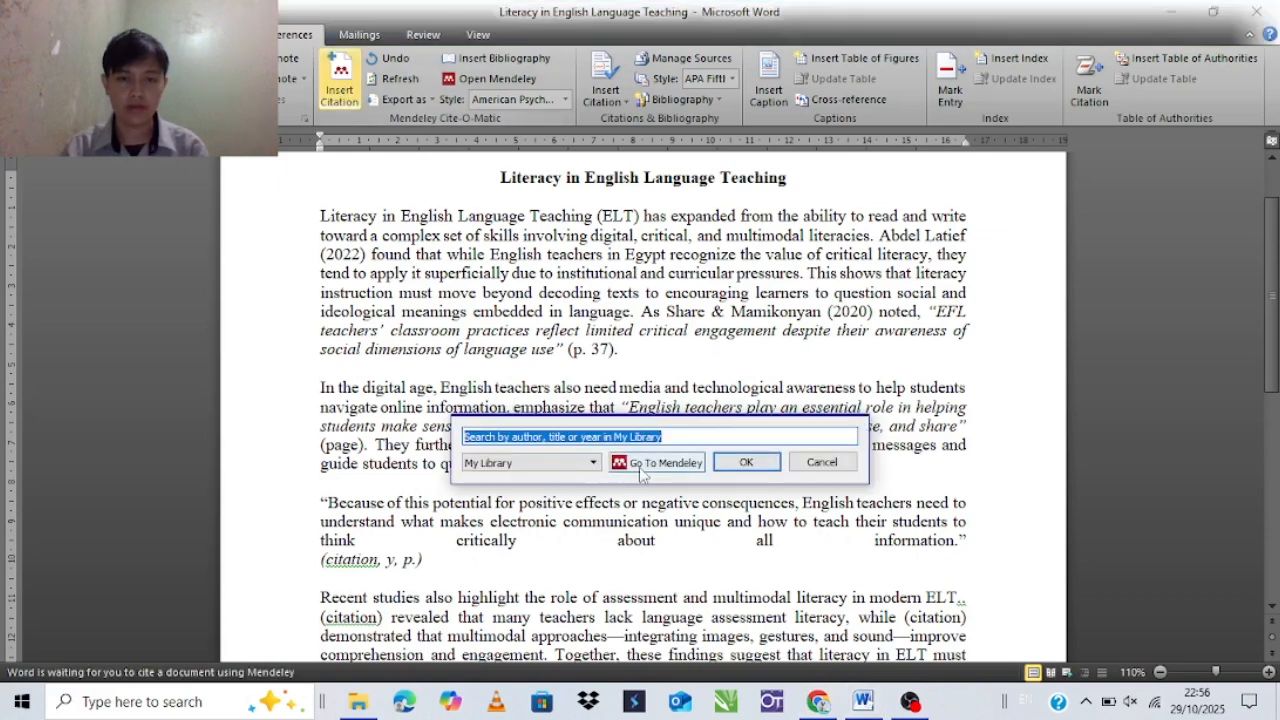
click(660, 462)
click(525, 268)
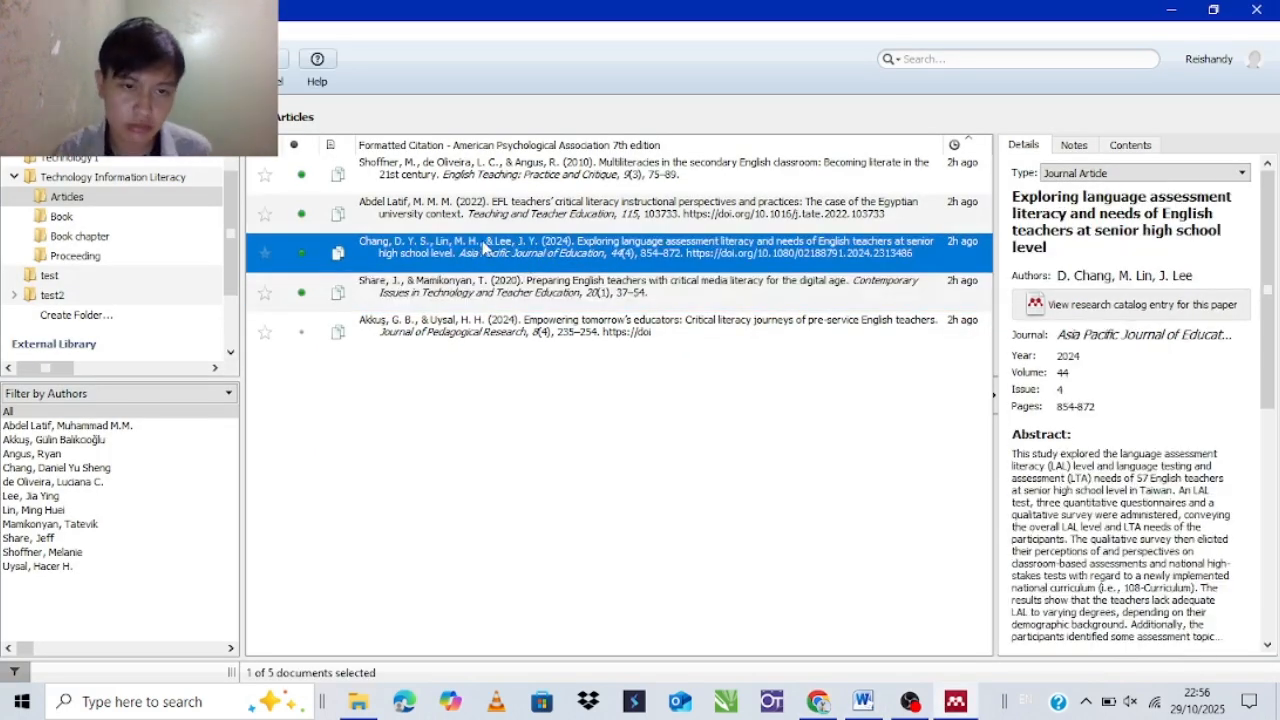
click(455, 325)
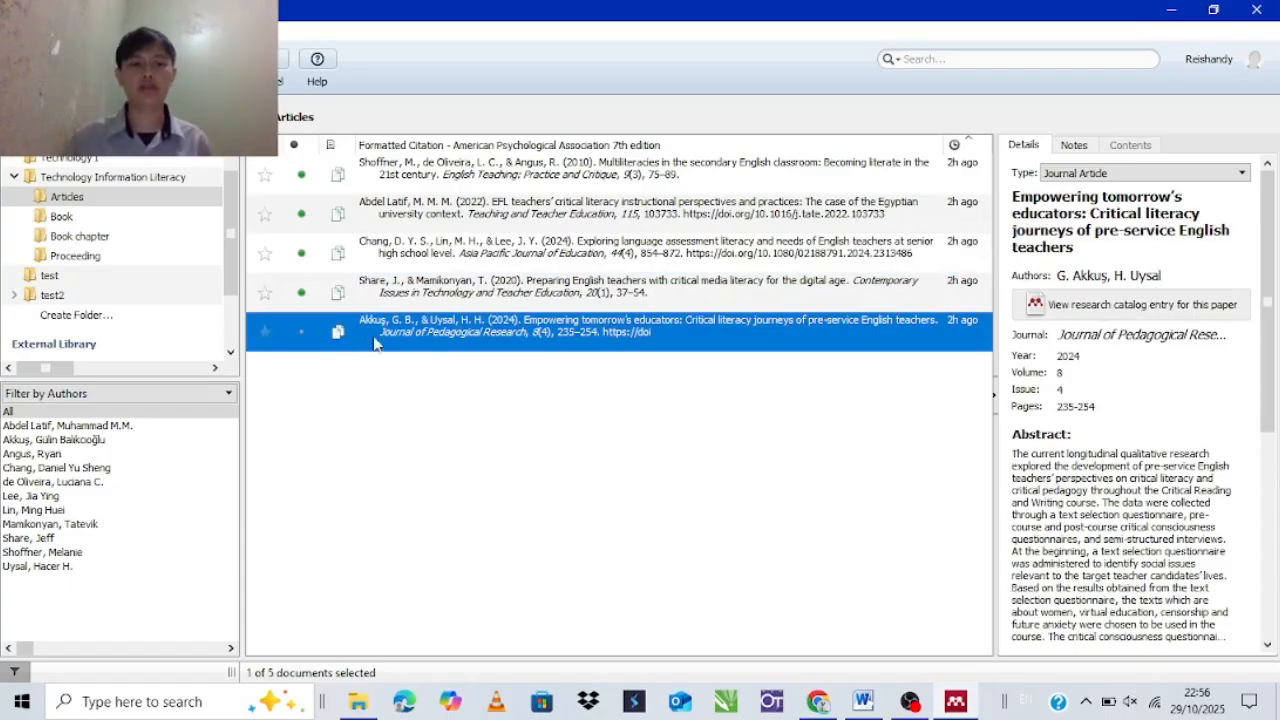
click(222, 60)
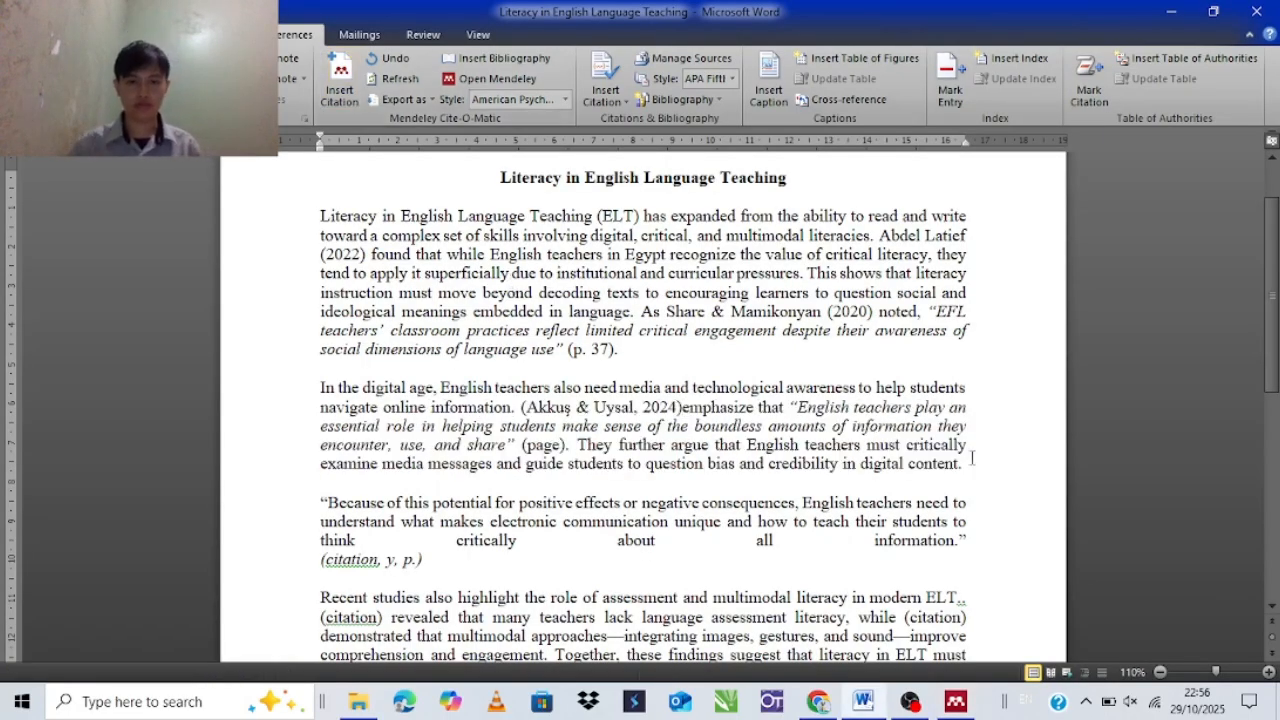
Edit the new 2024 citation in the second paragraph to suppress its authors, leaving only the year in parentheses
click(641, 406)
right_click(641, 404)
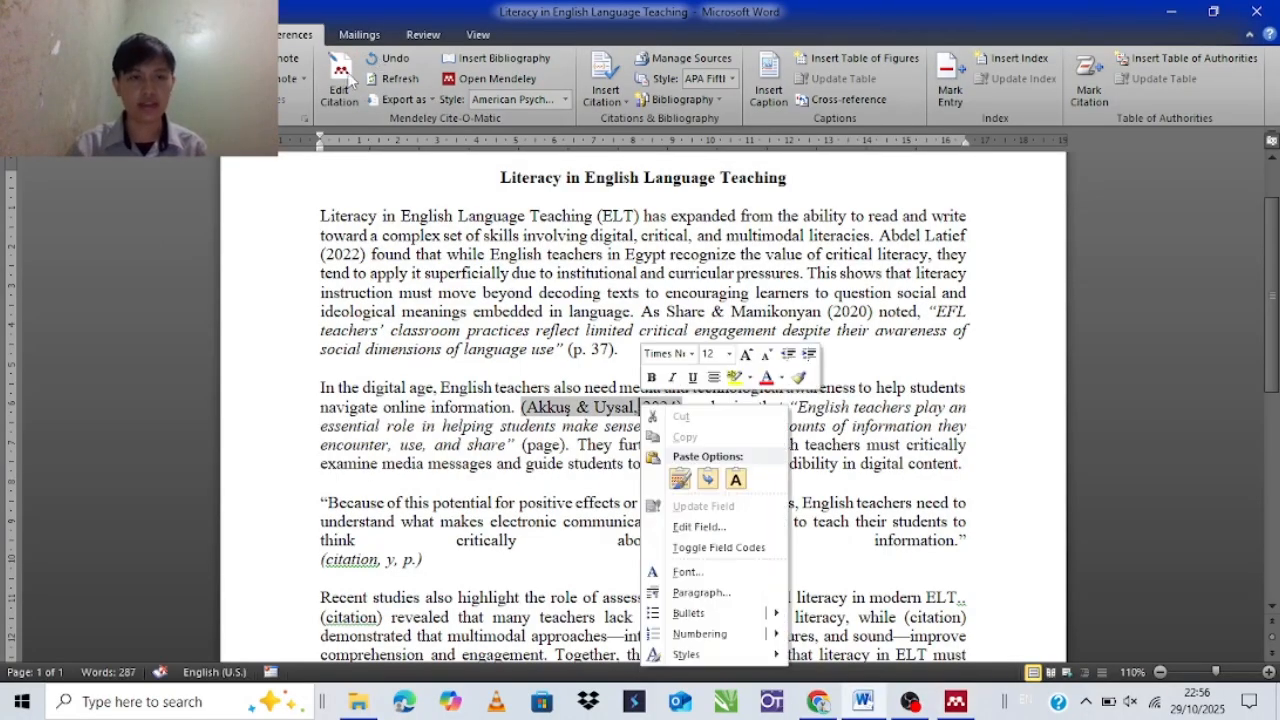
click(349, 80)
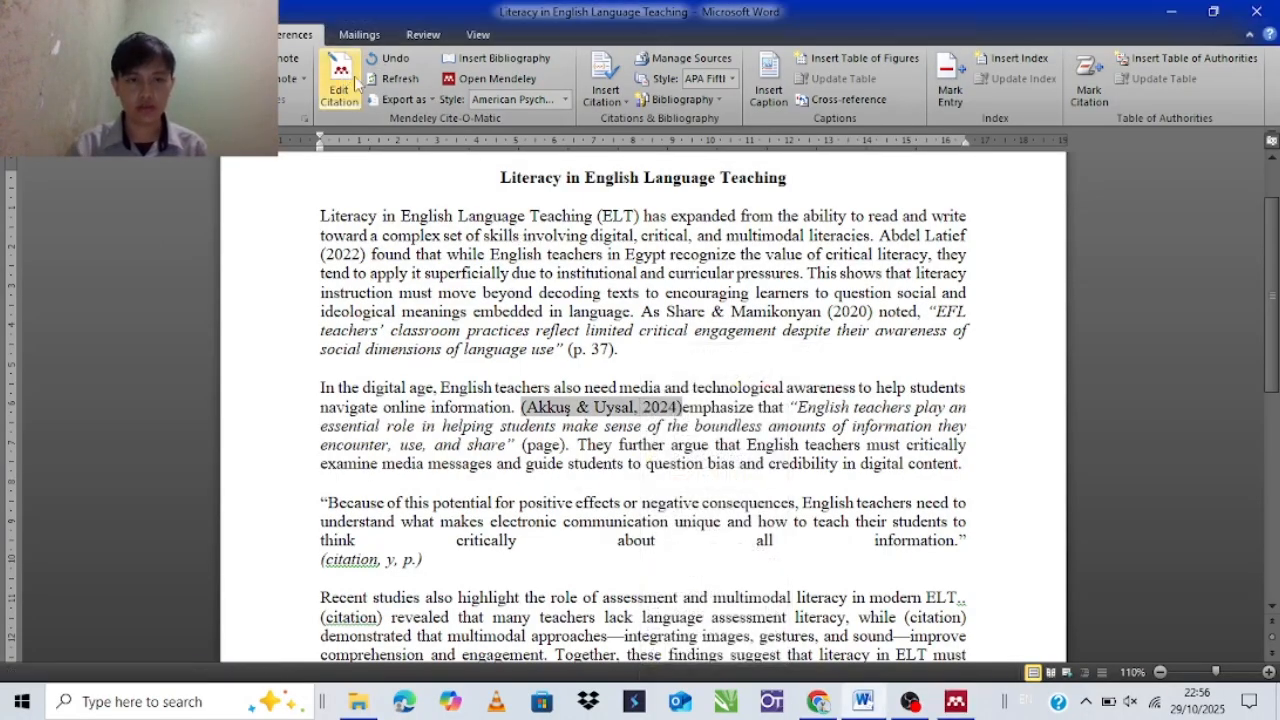
click(621, 436)
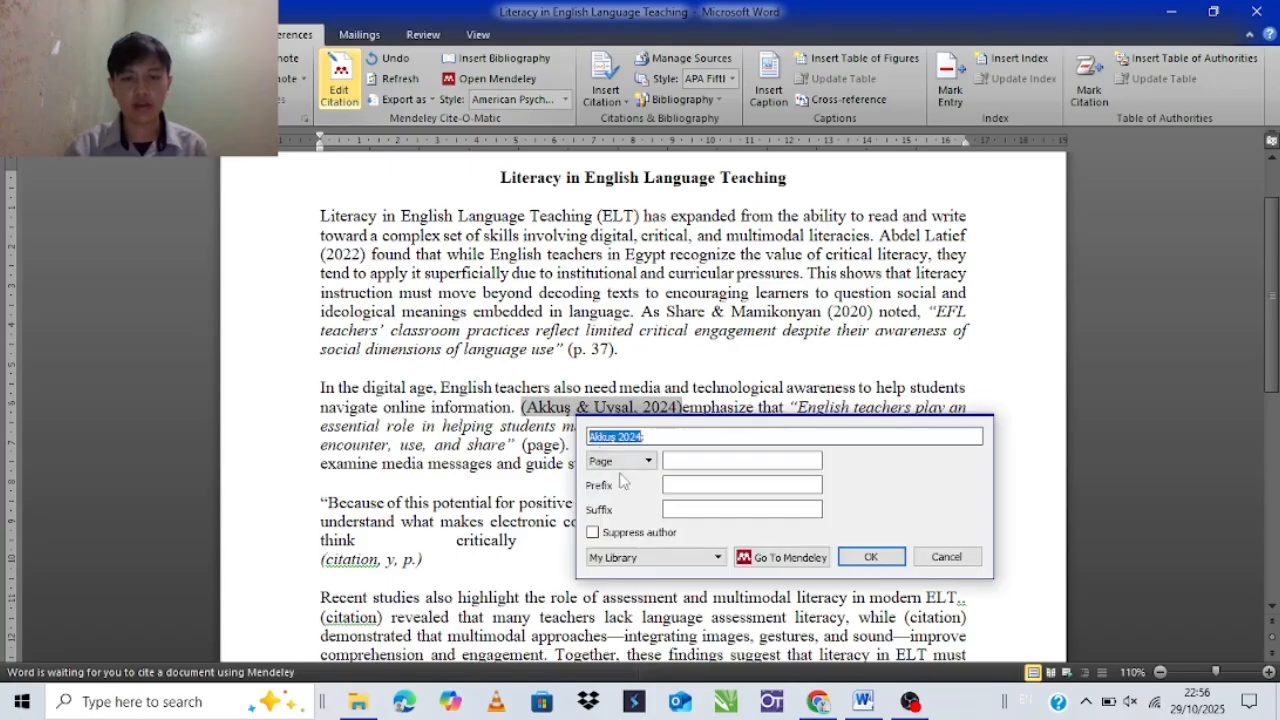
click(638, 534)
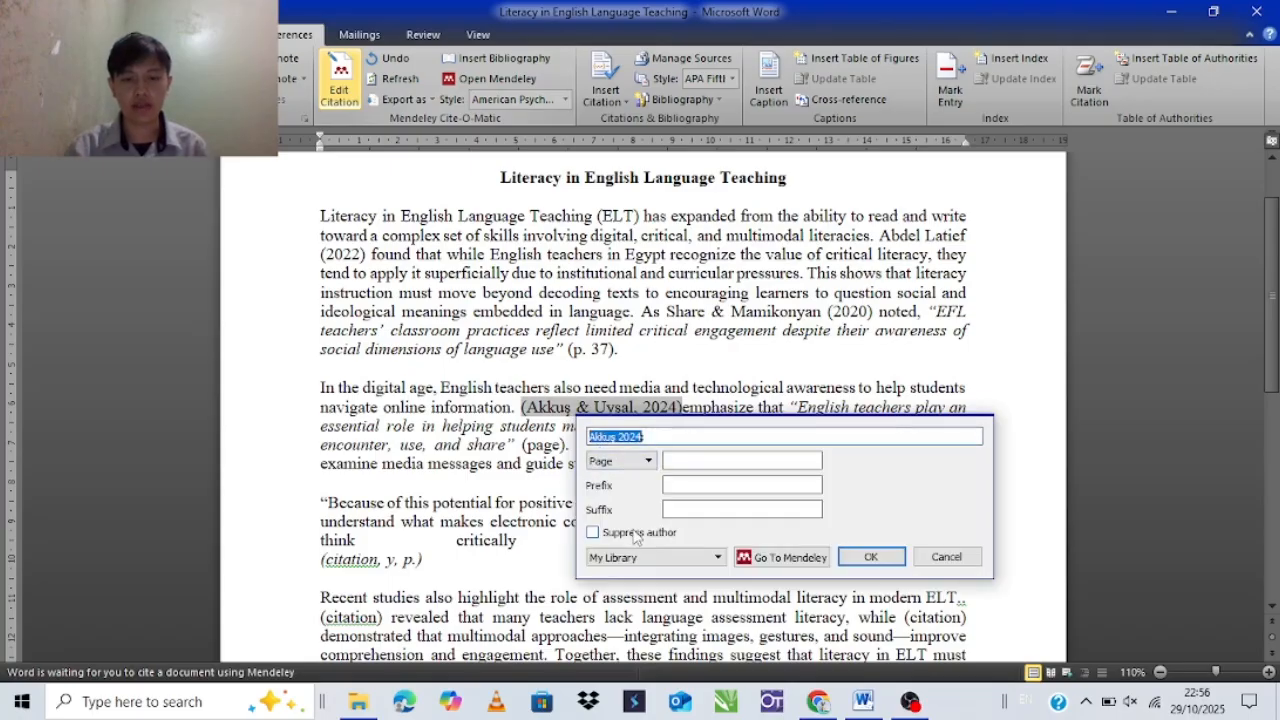
click(850, 563)
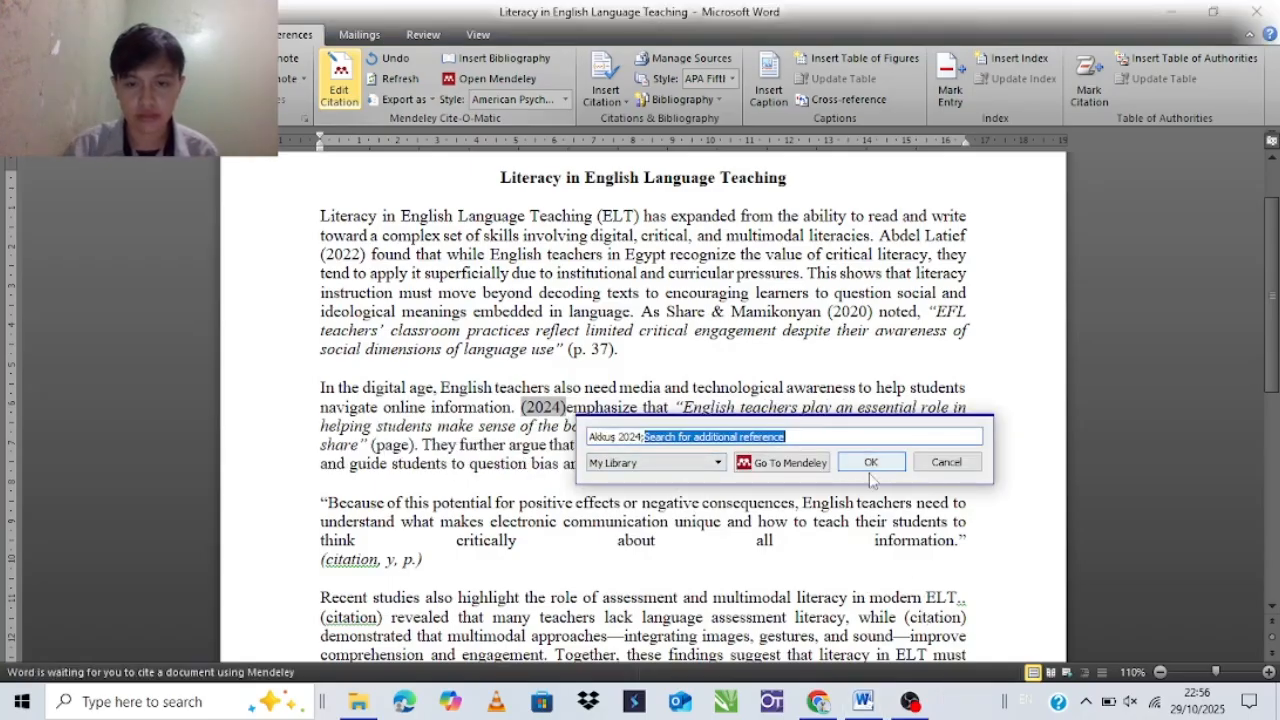
click(614, 437)
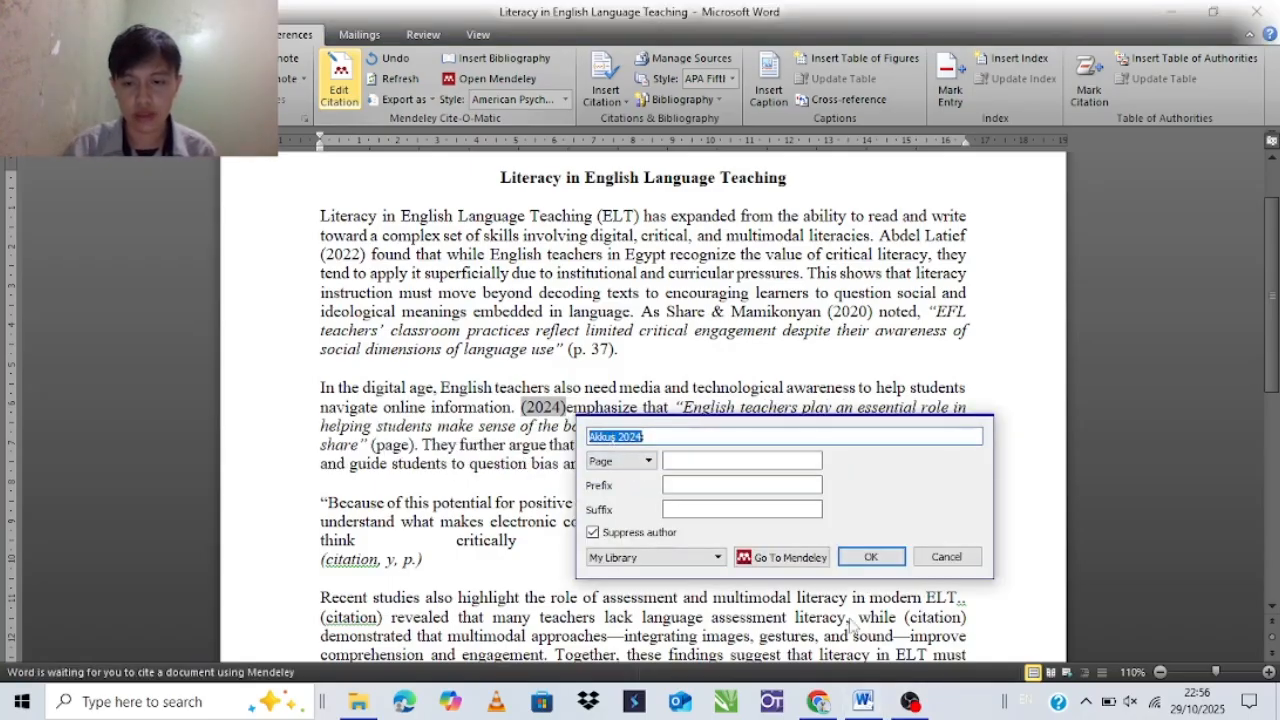
click(930, 565)
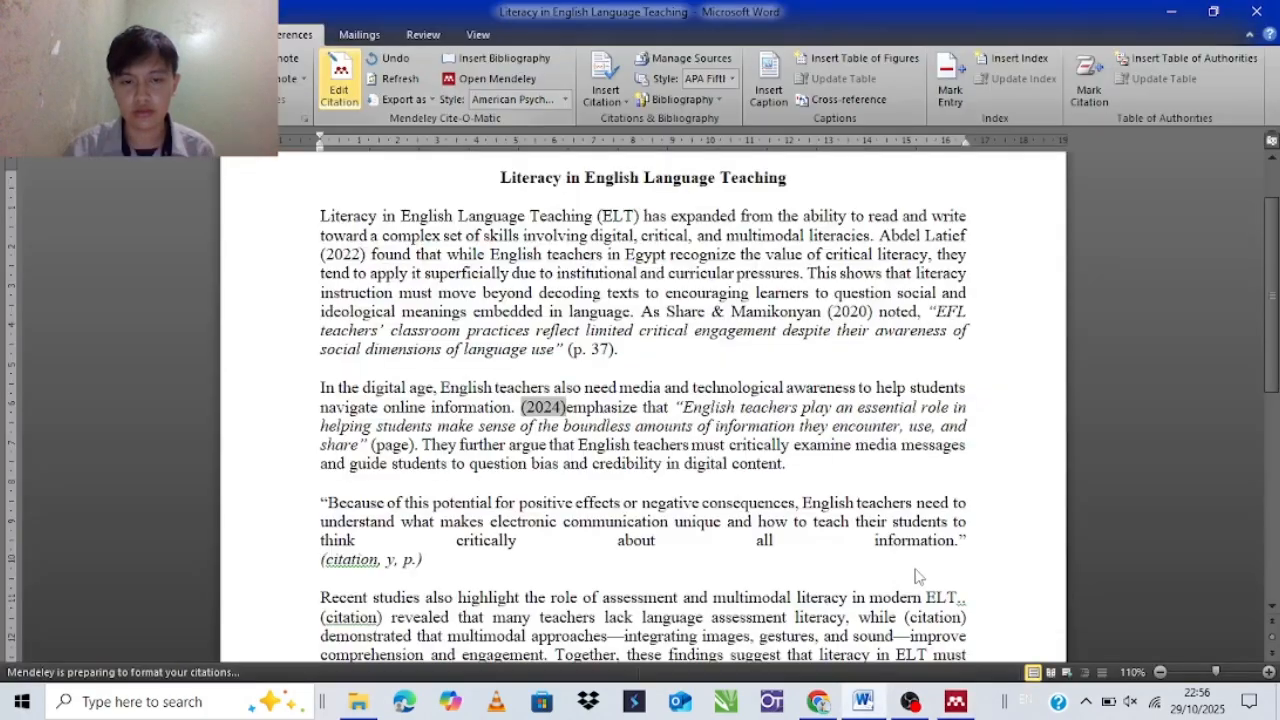
Copy the first author's surname from the 2024 article's details in Mendeley and try to paste it before the (2024) citation, keeping the manual edit
click(955, 701)
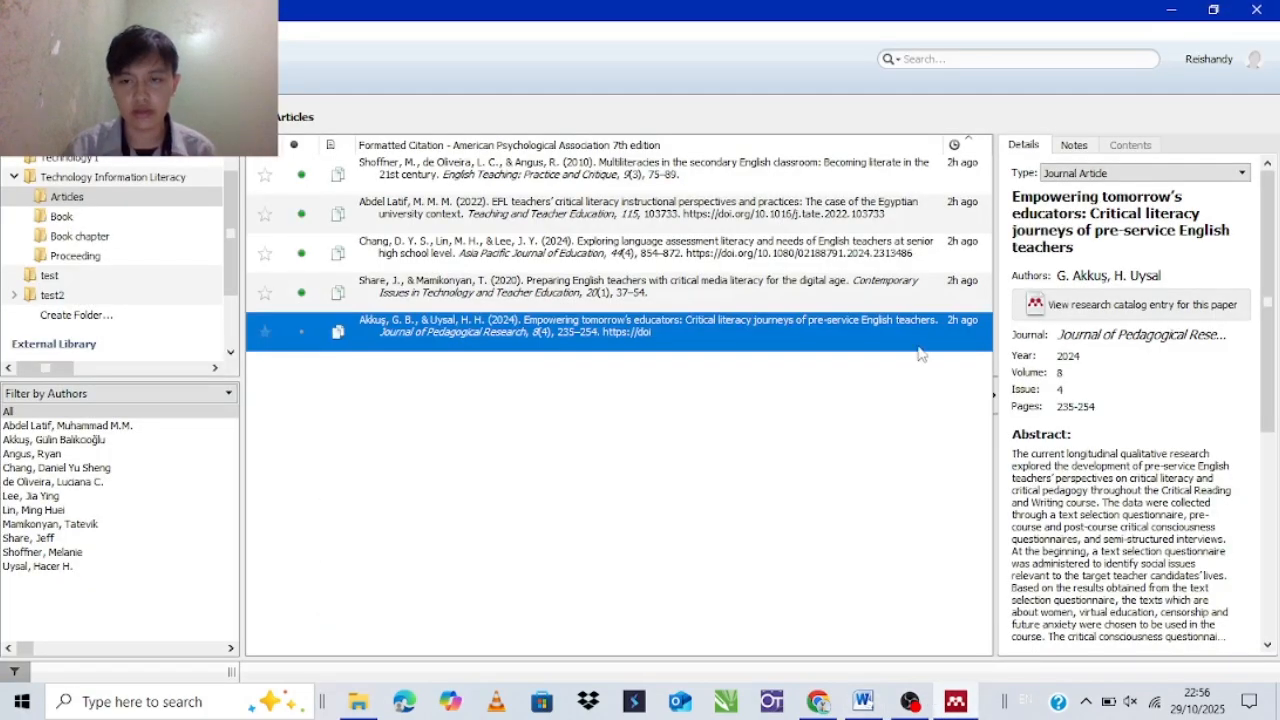
click(1100, 270)
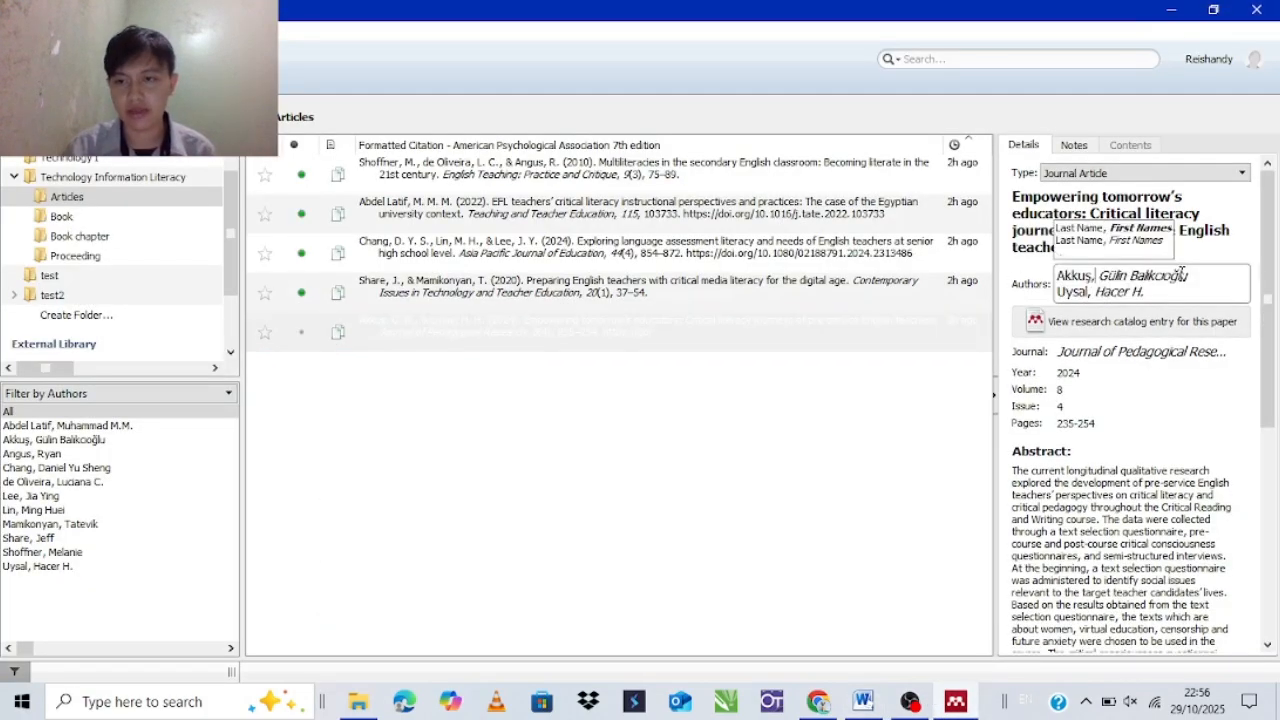
double_click(1091, 275)
key(ctrl+c)
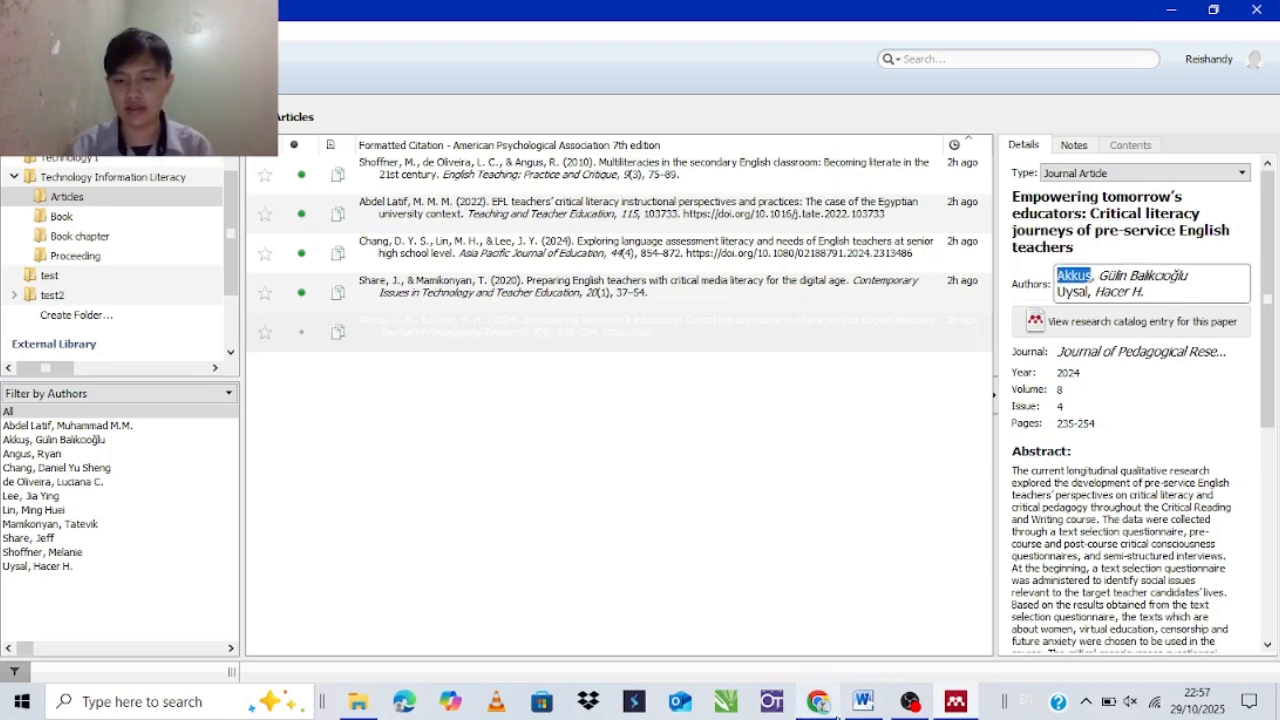
click(865, 703)
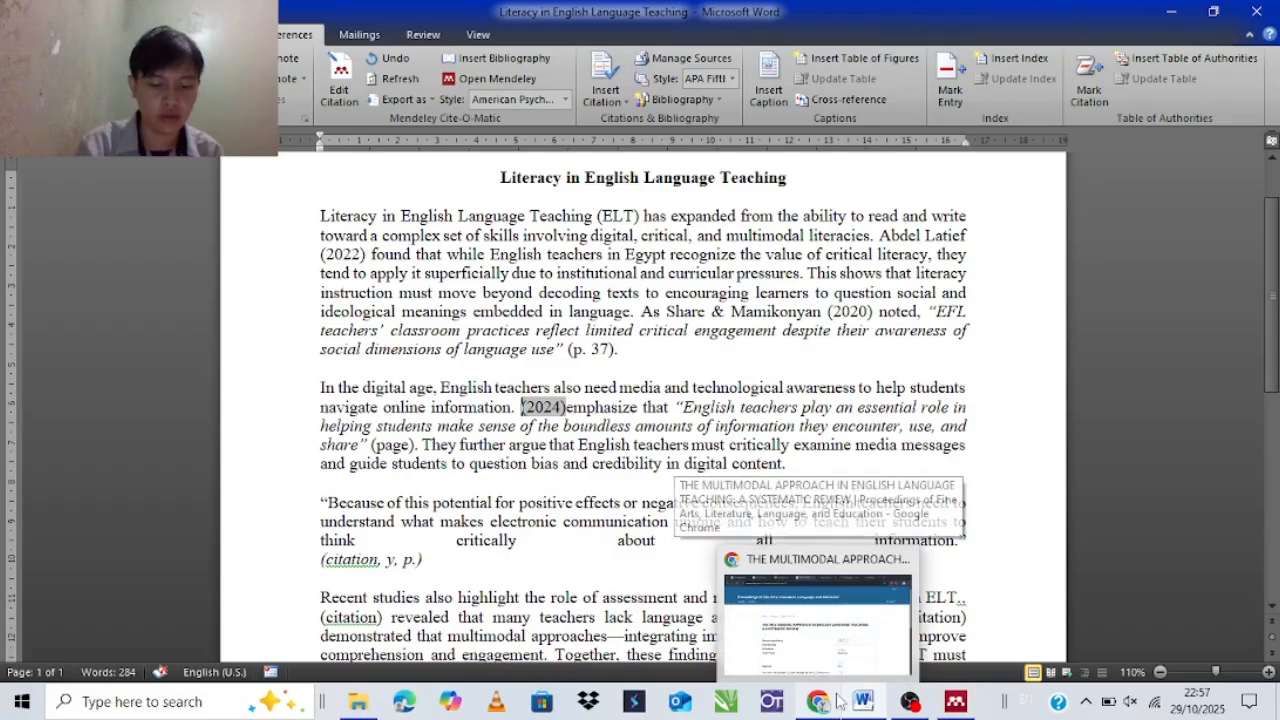
key(ctrl+v)
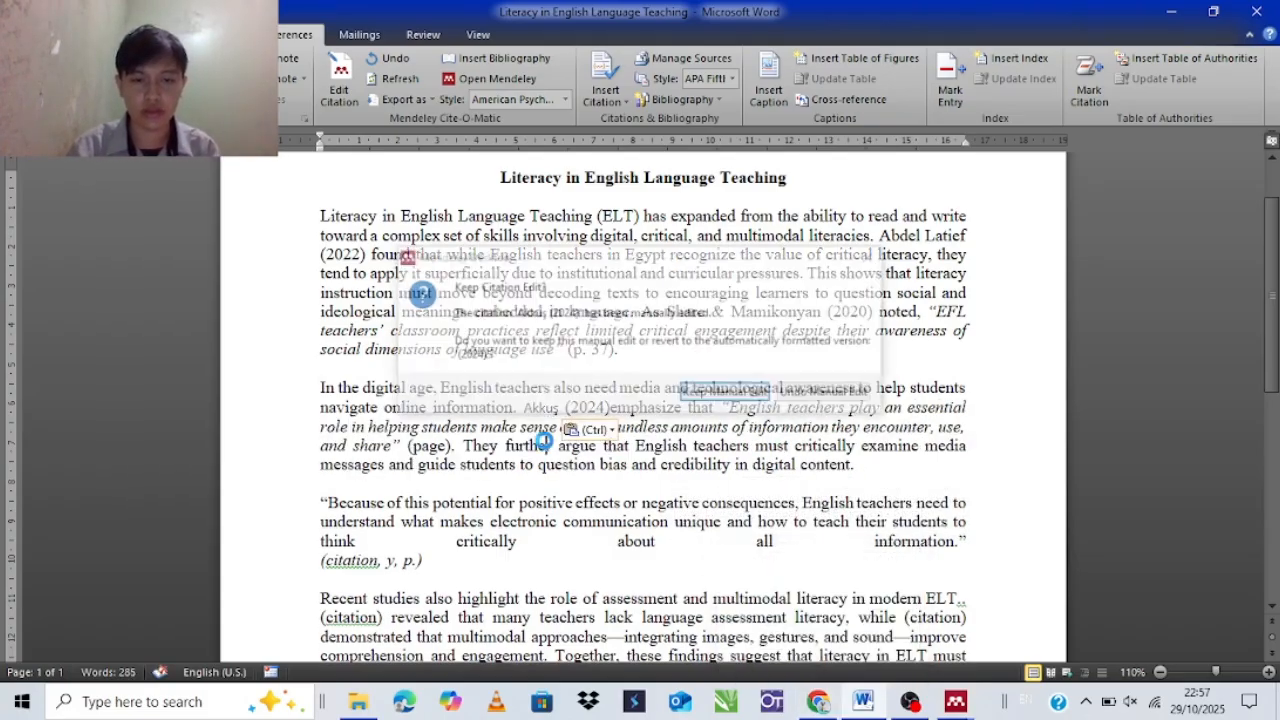
click(714, 386)
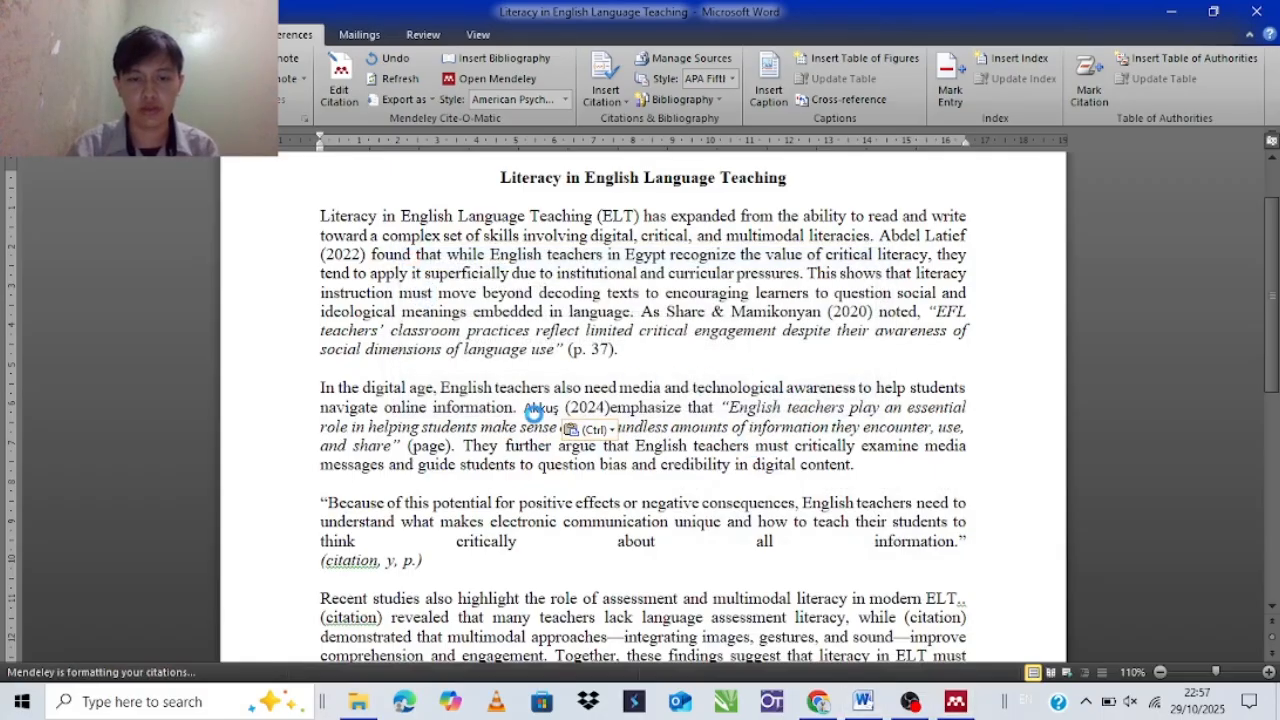
Paste the first author's surname before (2024) in the surrounding text's font, followed by "&" and the second author's surname
click(521, 407)
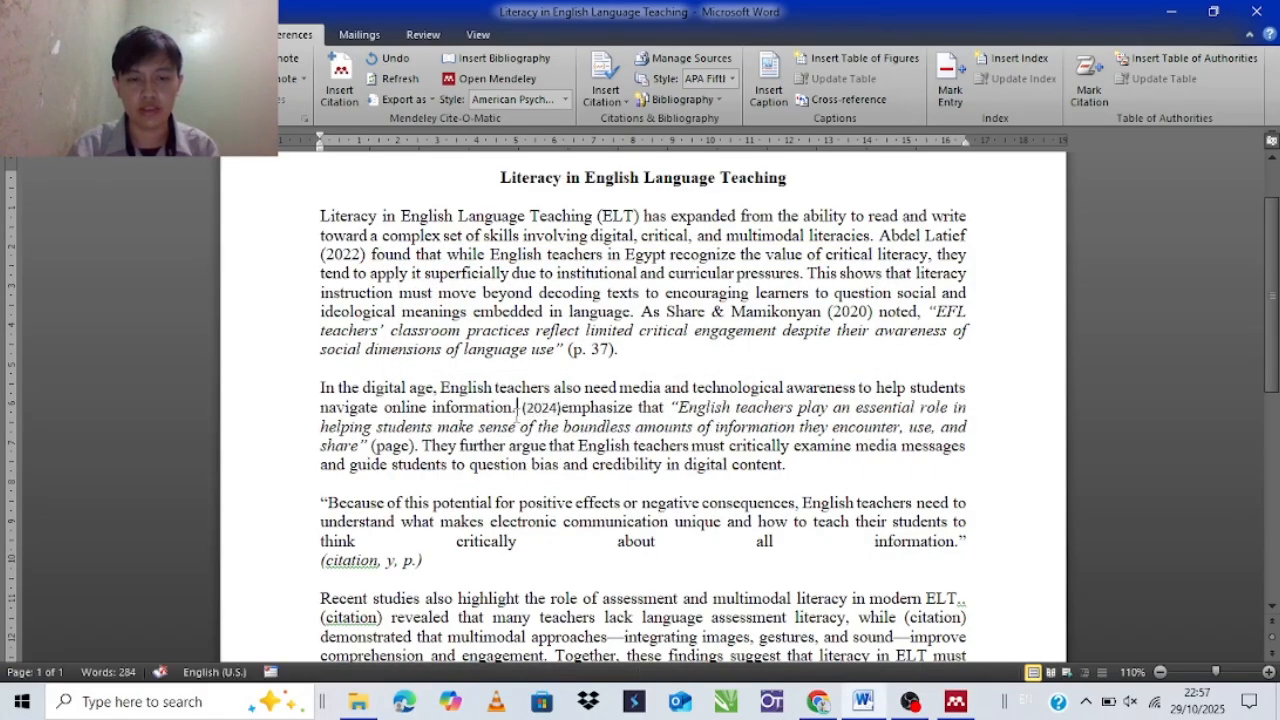
key(ctrl+v)
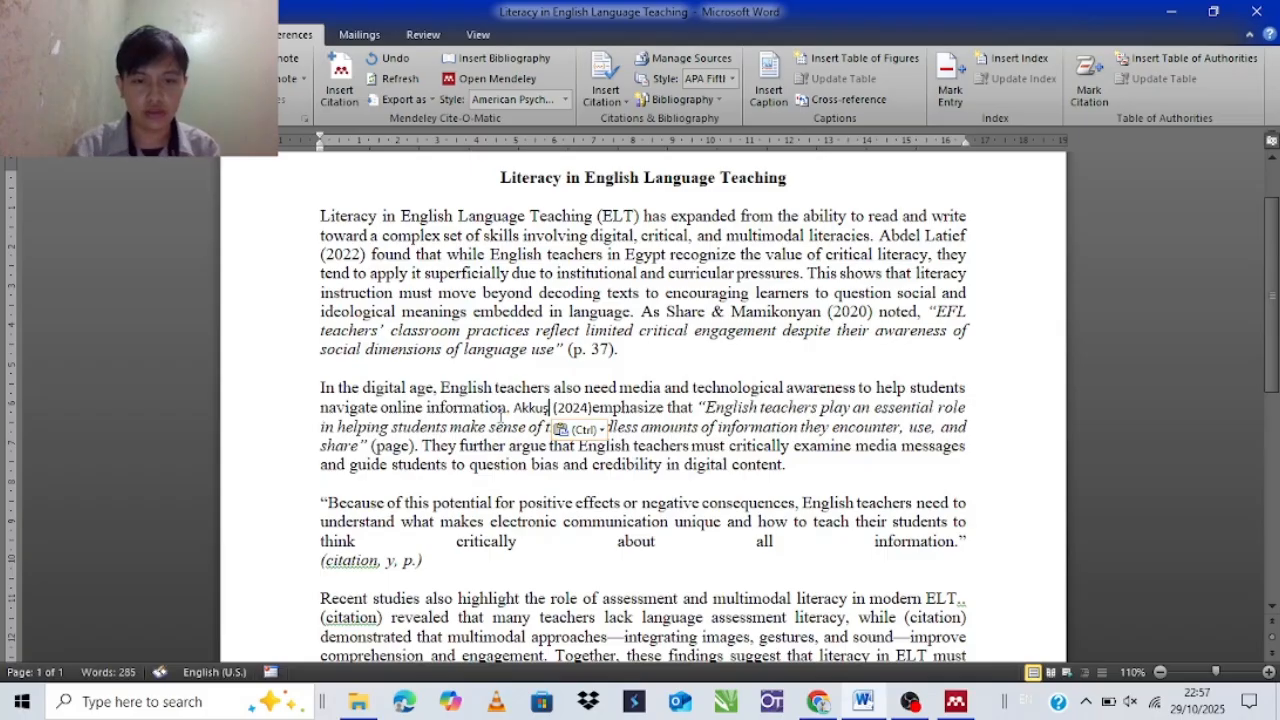
click(588, 430)
click(622, 475)
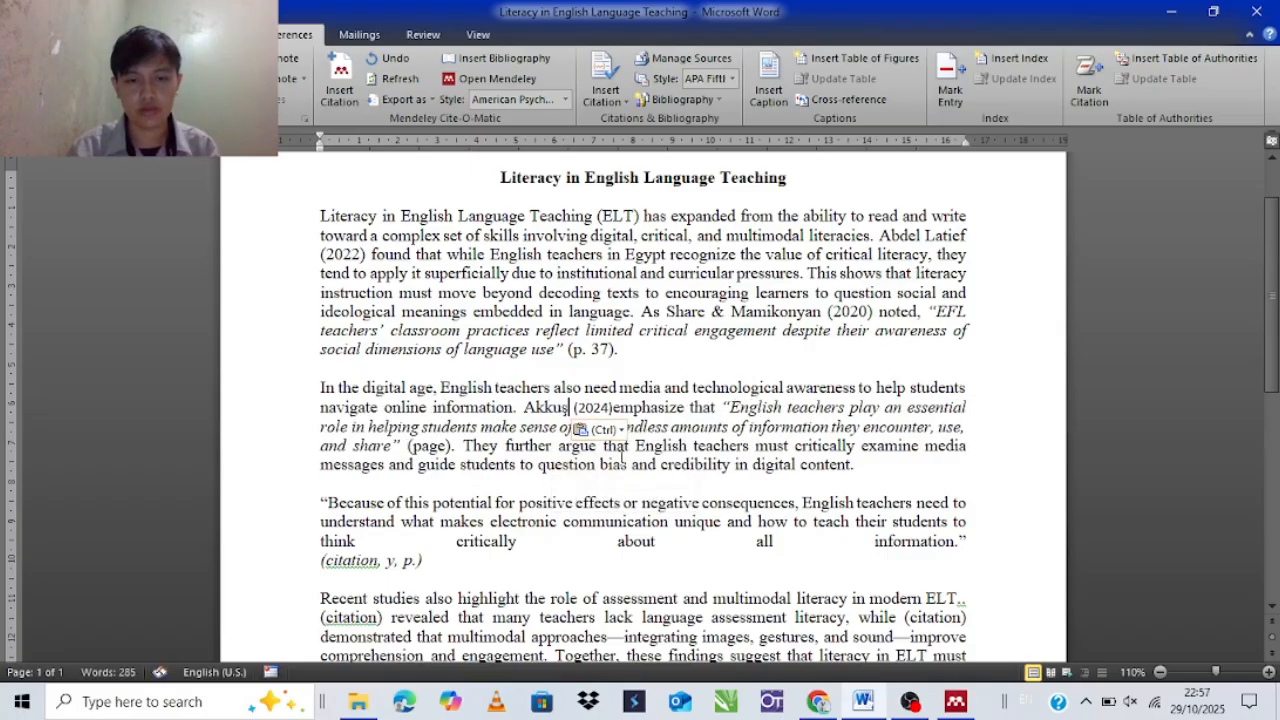
text(& Uysal)
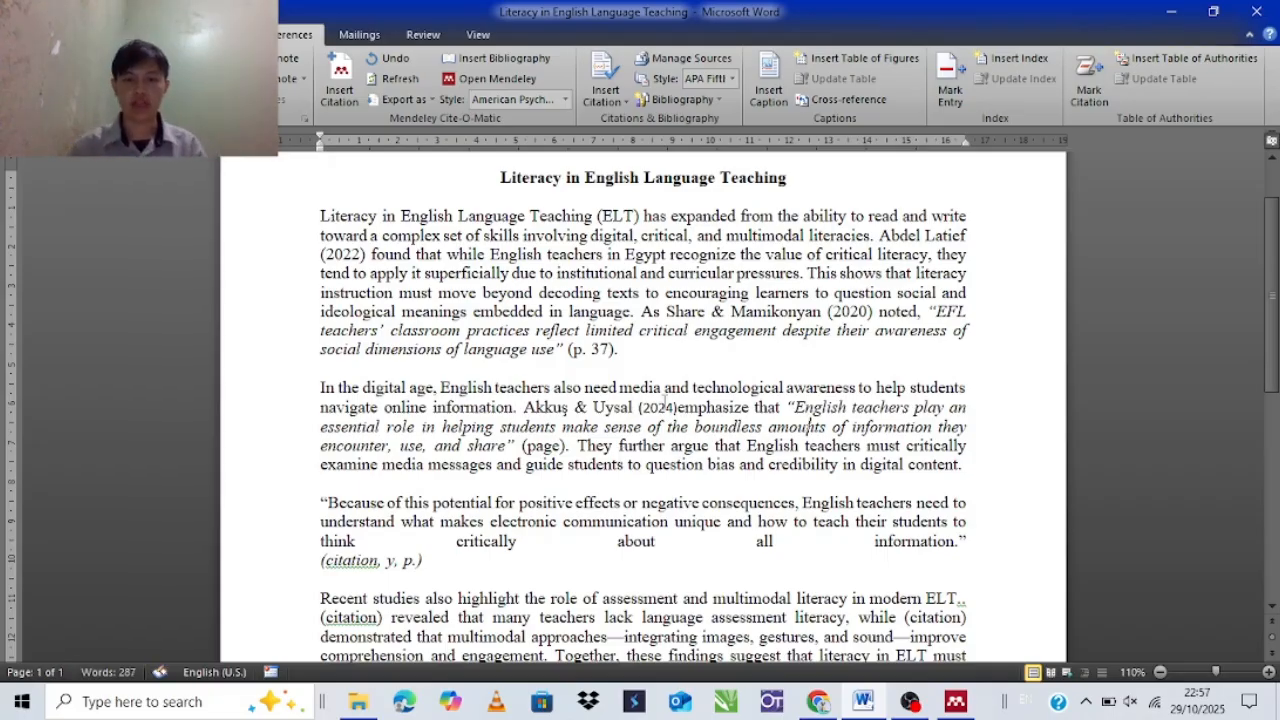
triple_click(680, 407)
click(680, 407)
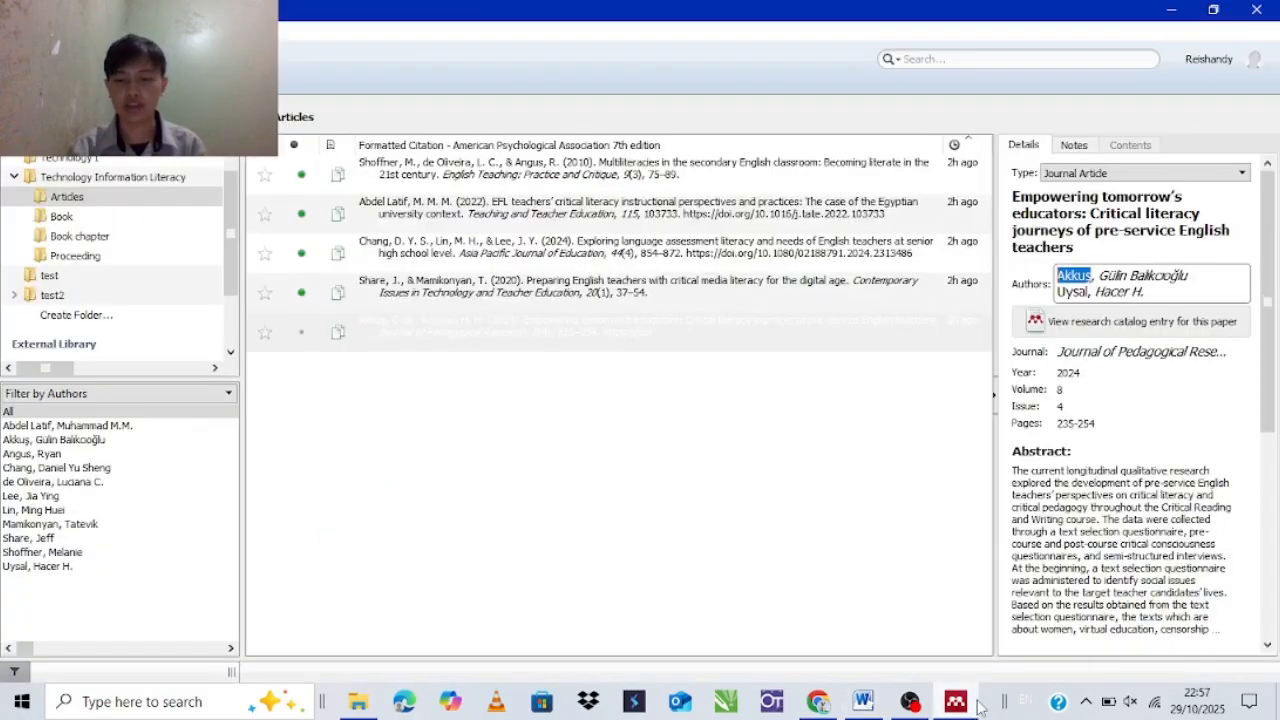
Check the 2024 article's page range in Mendeley, and replace the "page" placeholder in the Word document's second paragraph with "p. 236"
click(955, 701)
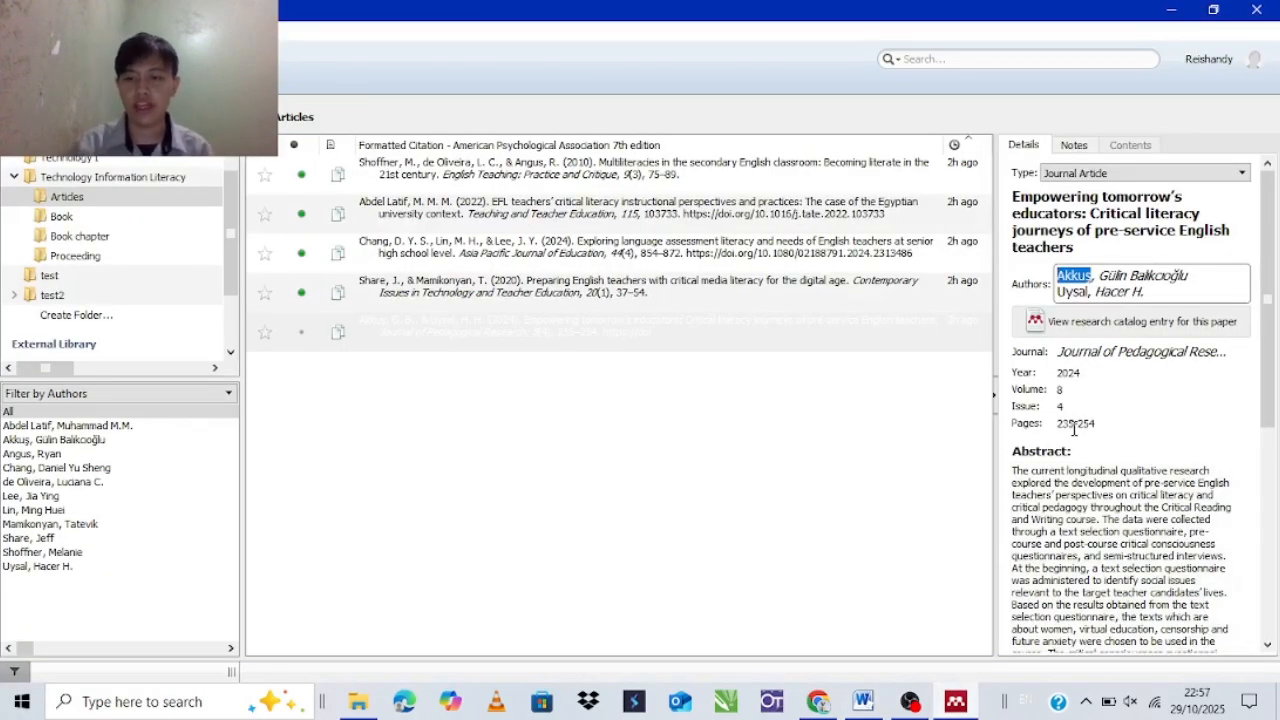
click(866, 701)
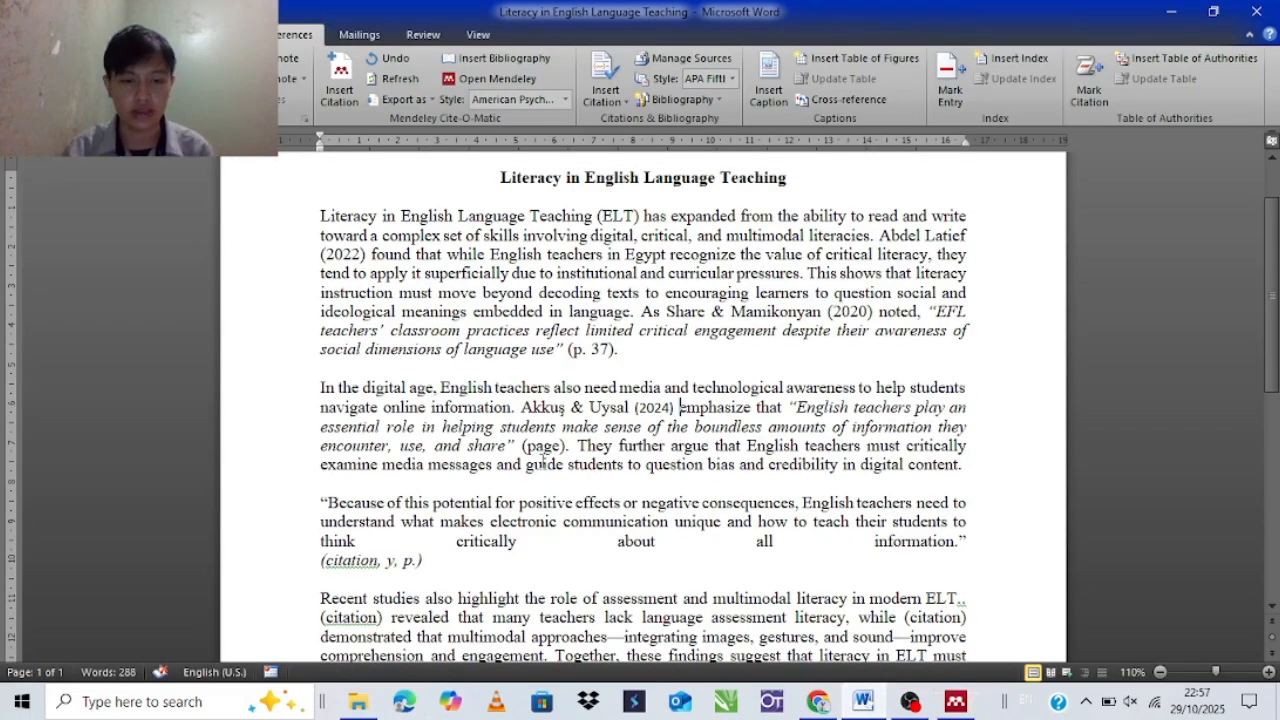
click(561, 447)
key(BackSpace)
key(BackSpace)
key(BackSpace)
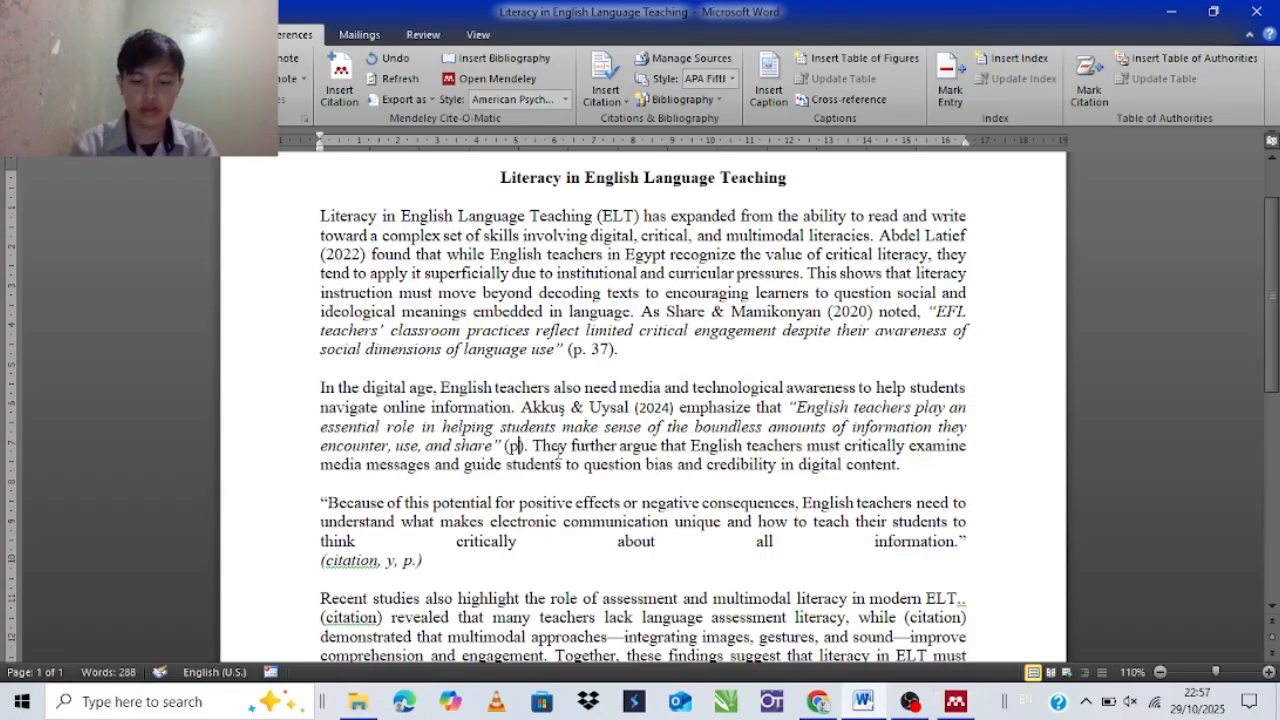
text(. )
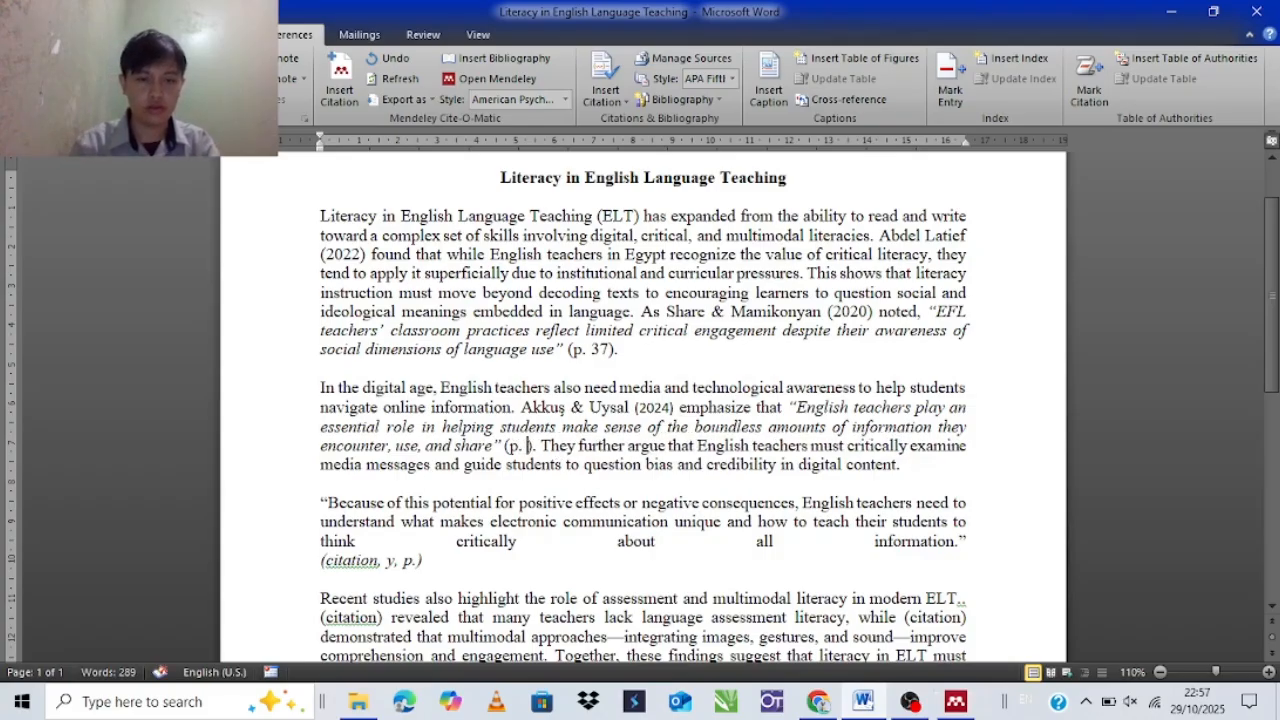
text(236)
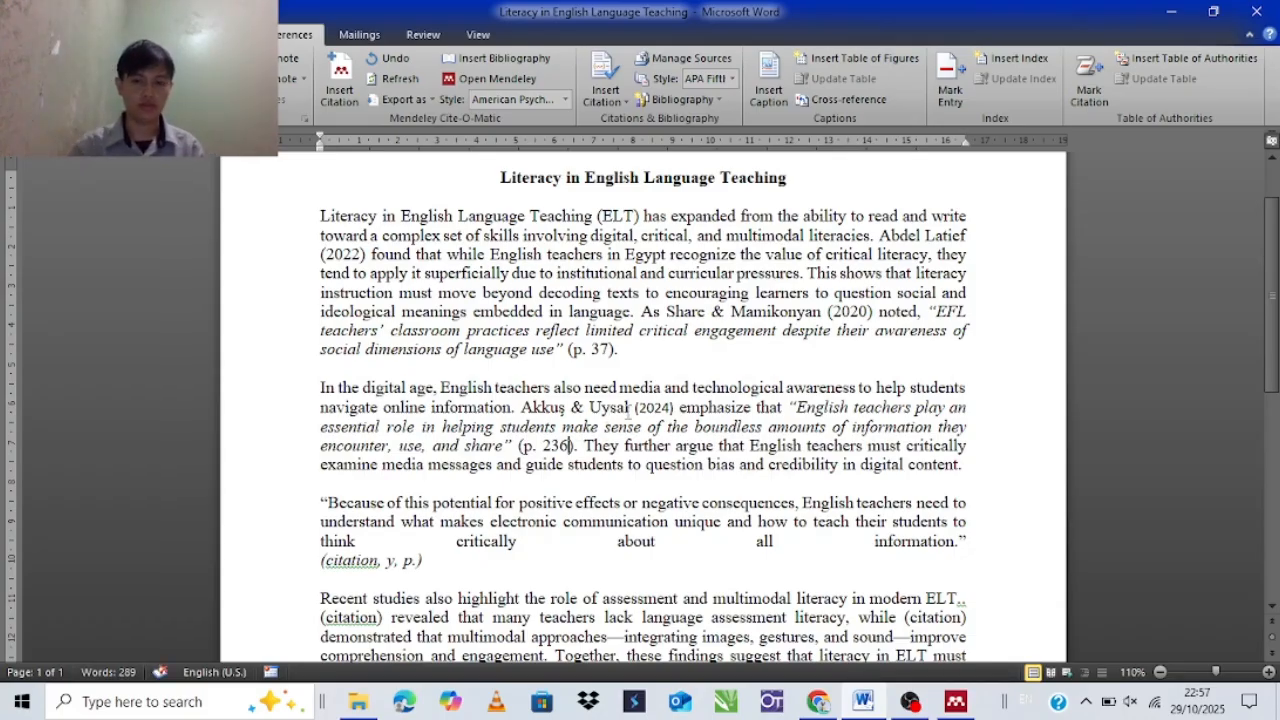
Delete the "(citation, y, p.)" placeholder and its line break after the quotation beginning "Because of this potential"
scroll(652, 432, down, 2)
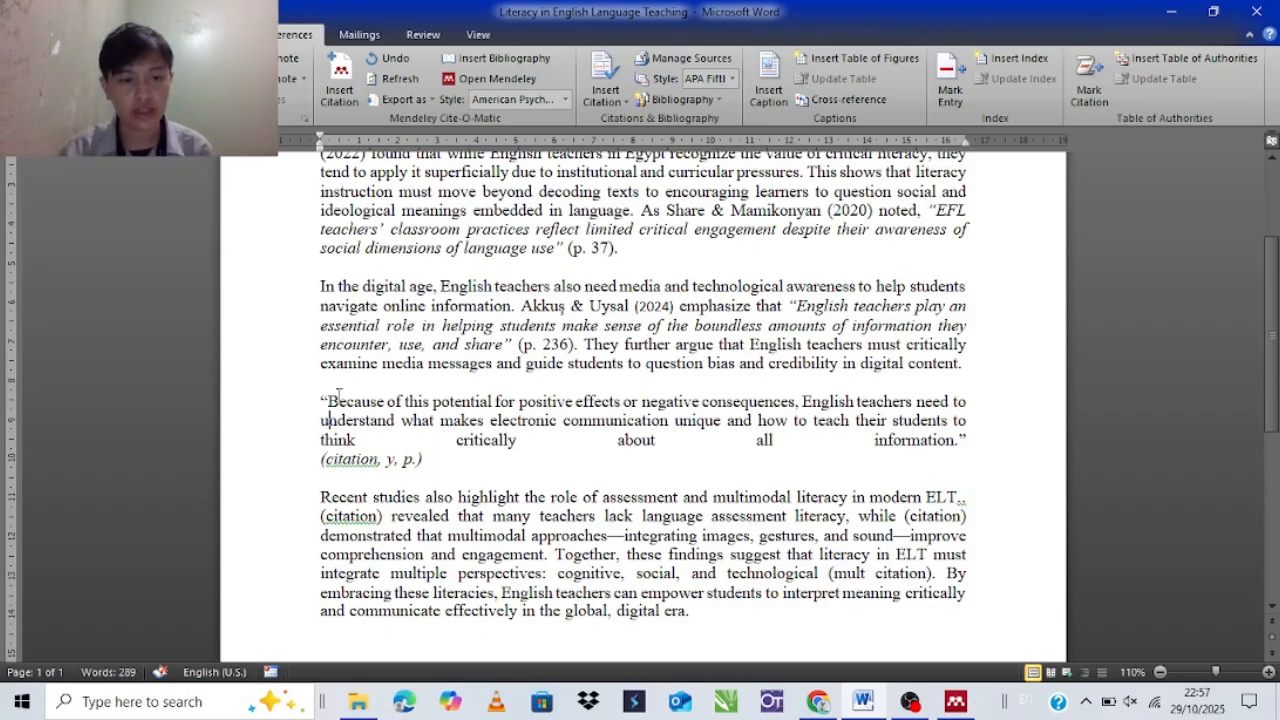
drag(330, 401, 940, 442)
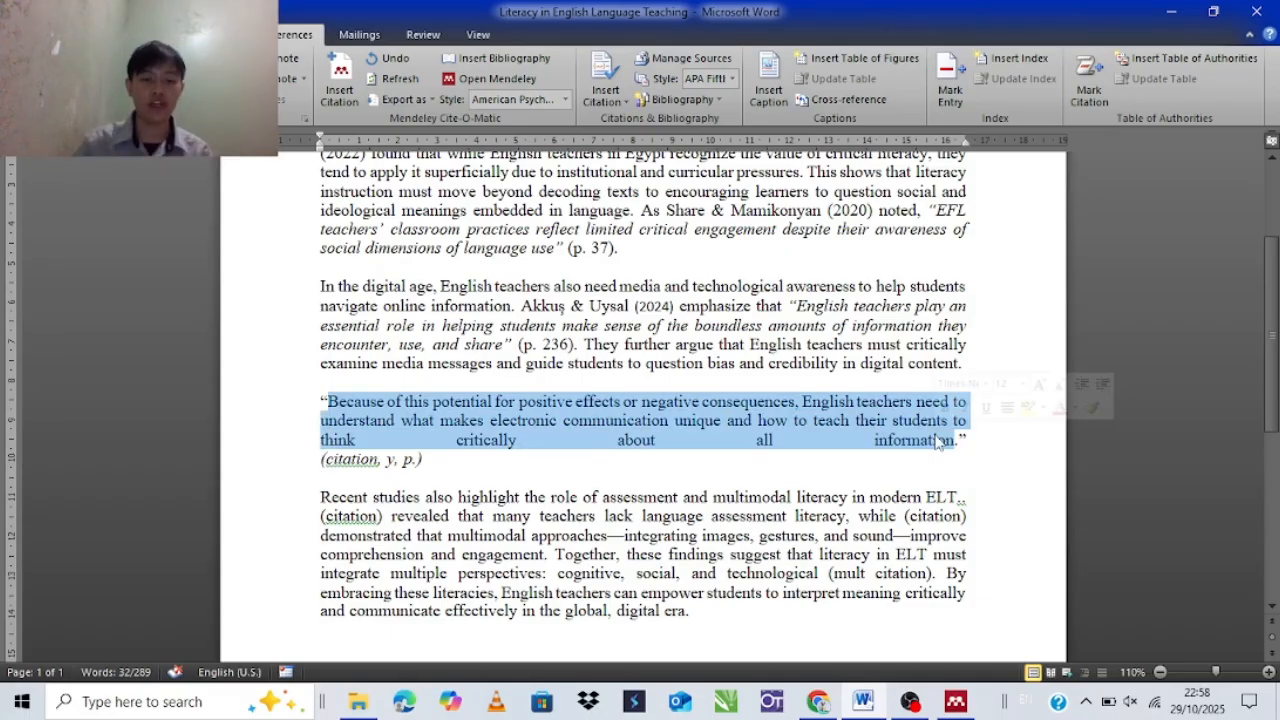
click(349, 460)
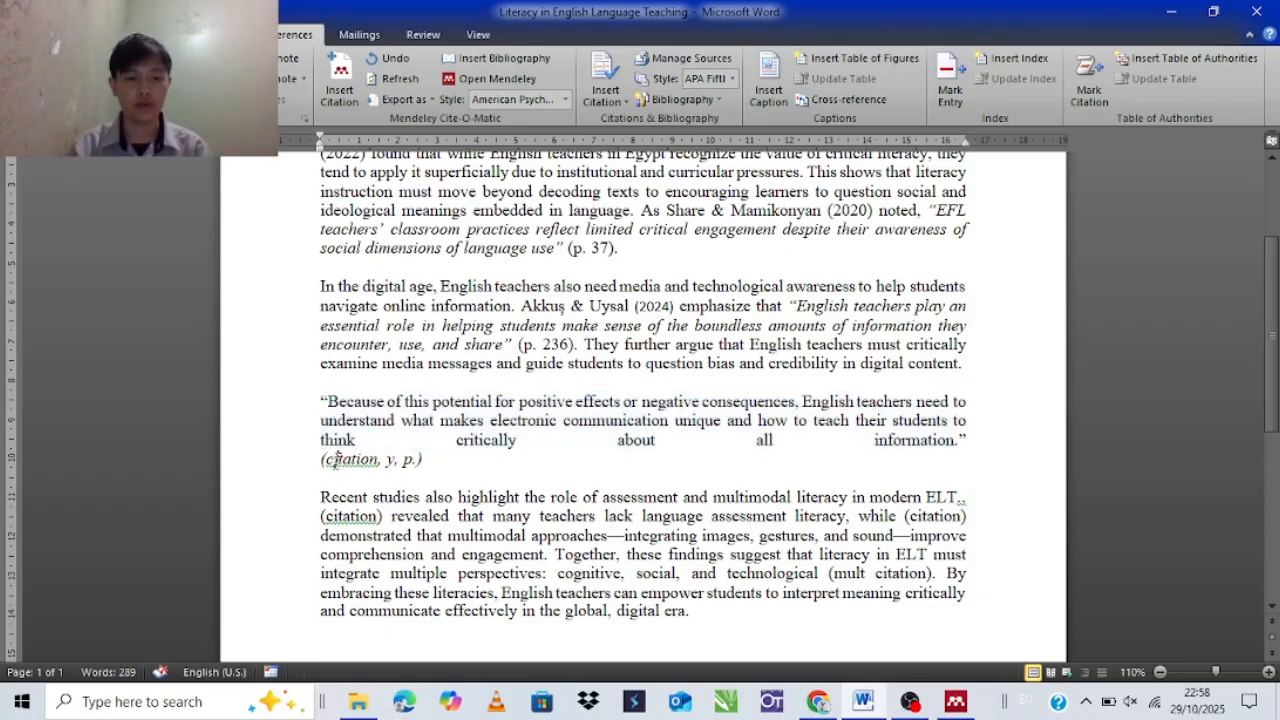
drag(326, 460, 413, 455)
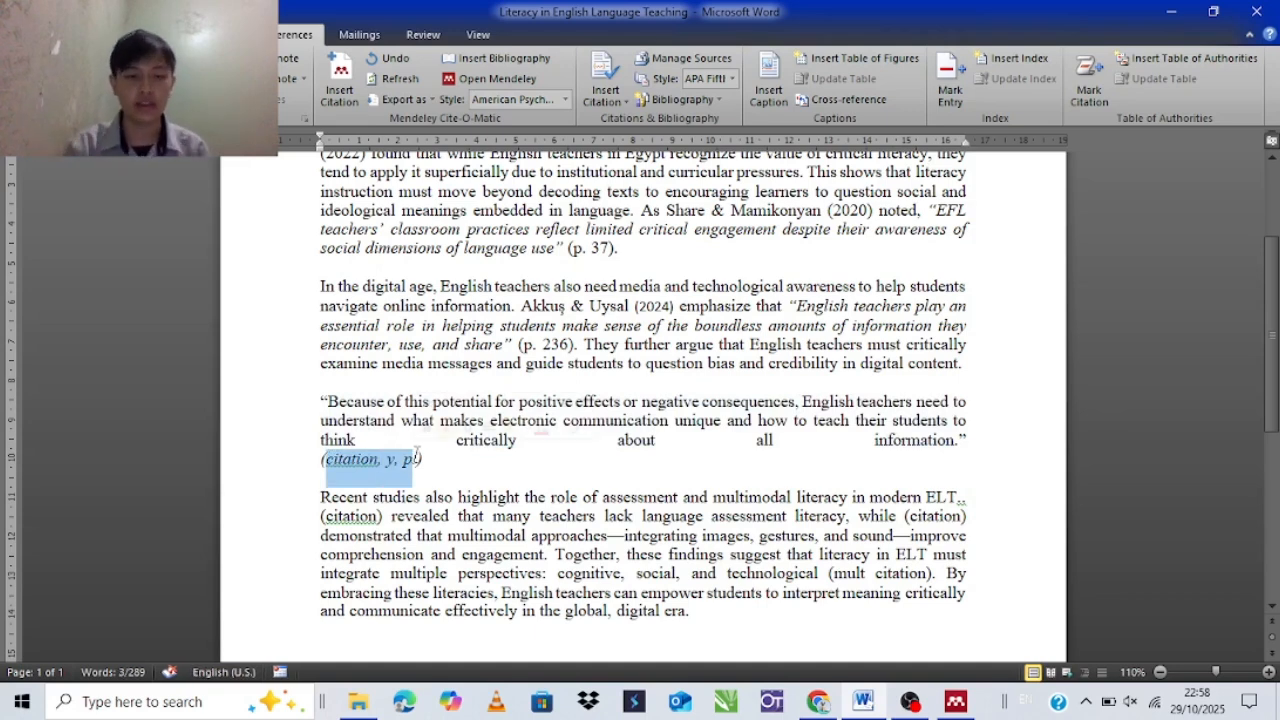
key(BackSpace)
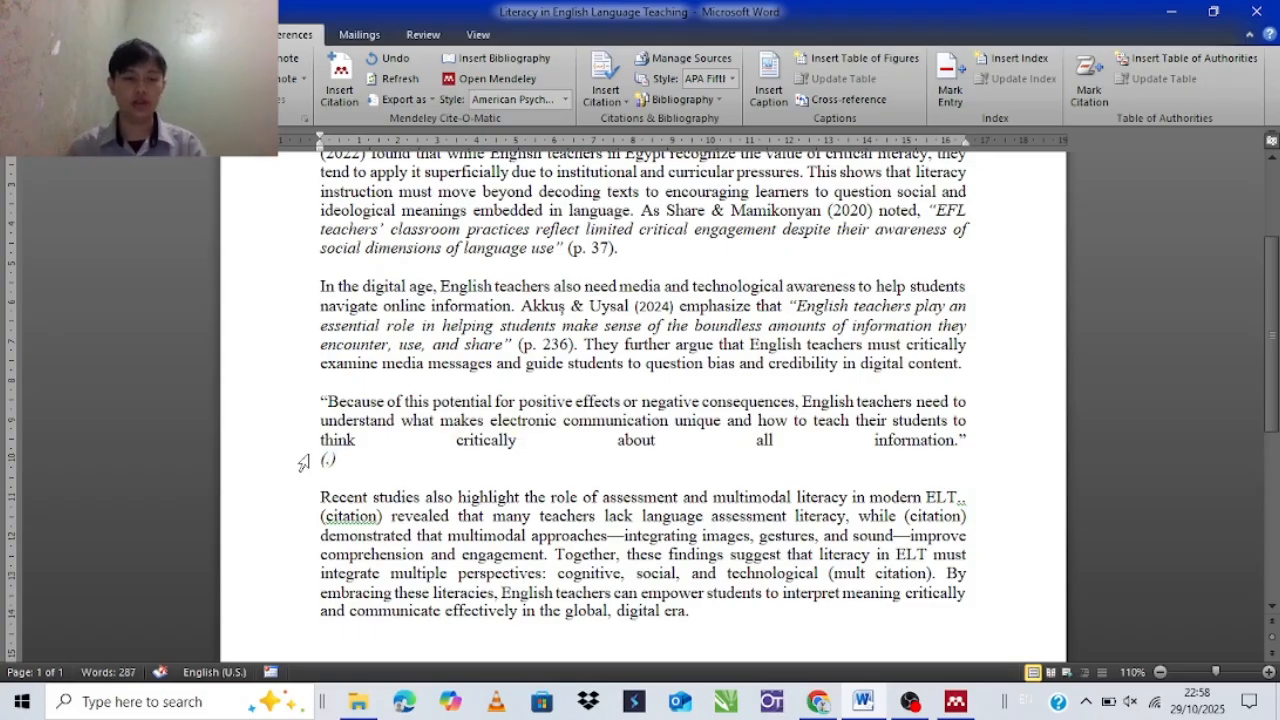
click(332, 461)
key(BackSpace)
key(BackSpace)
key(BackSpace)
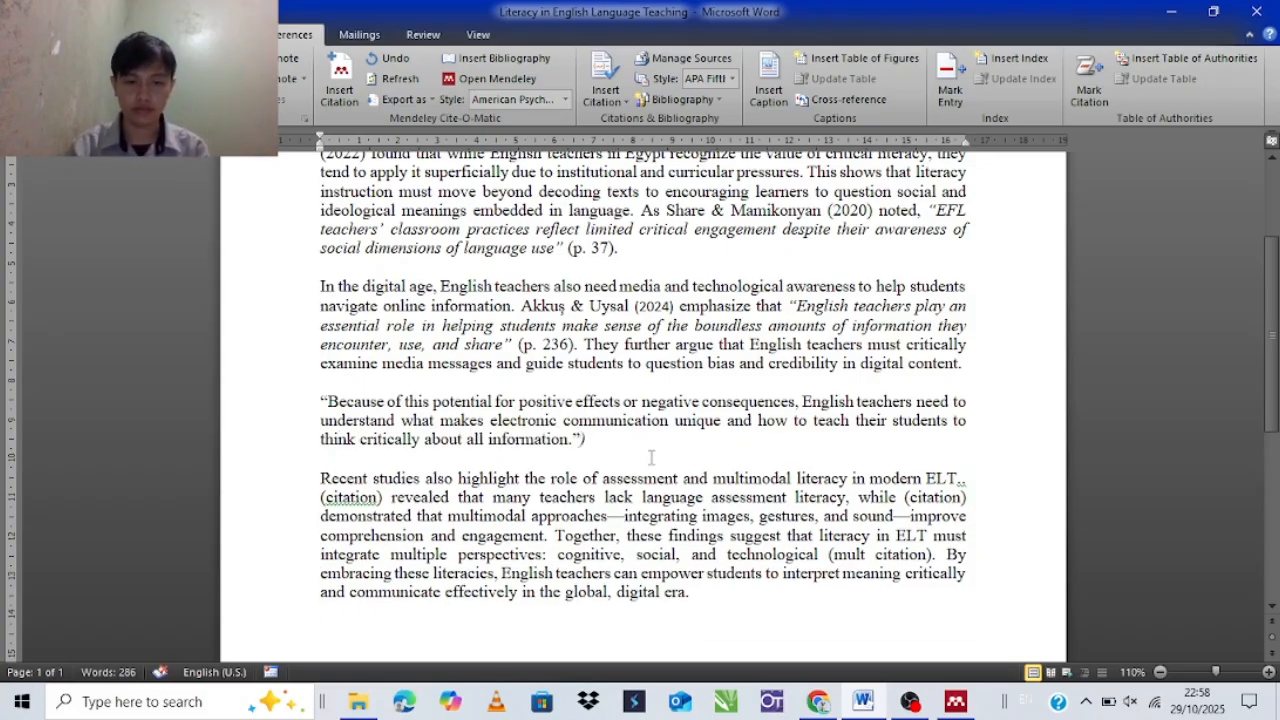
key(BackSpace)
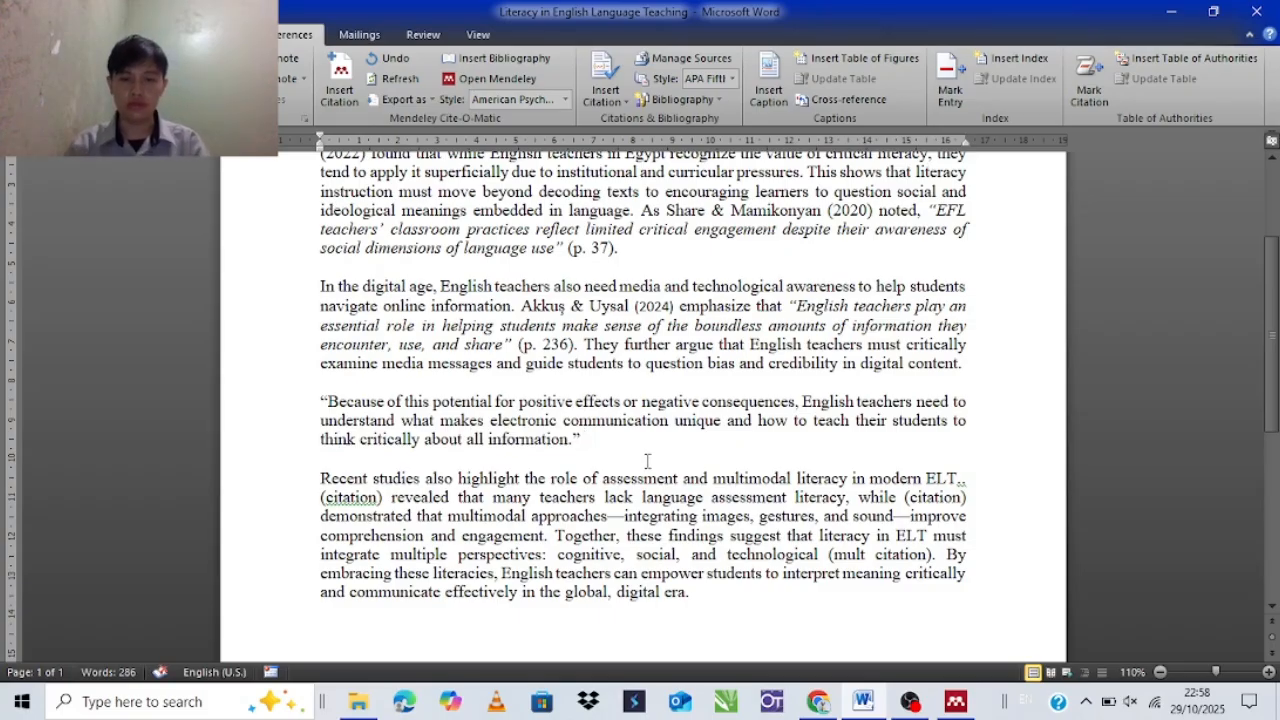
Insert a citation after the quotation from Mendeley's Book folder for the 2001 book "Teaching English, language and literacy"
mouse_move(944, 711)
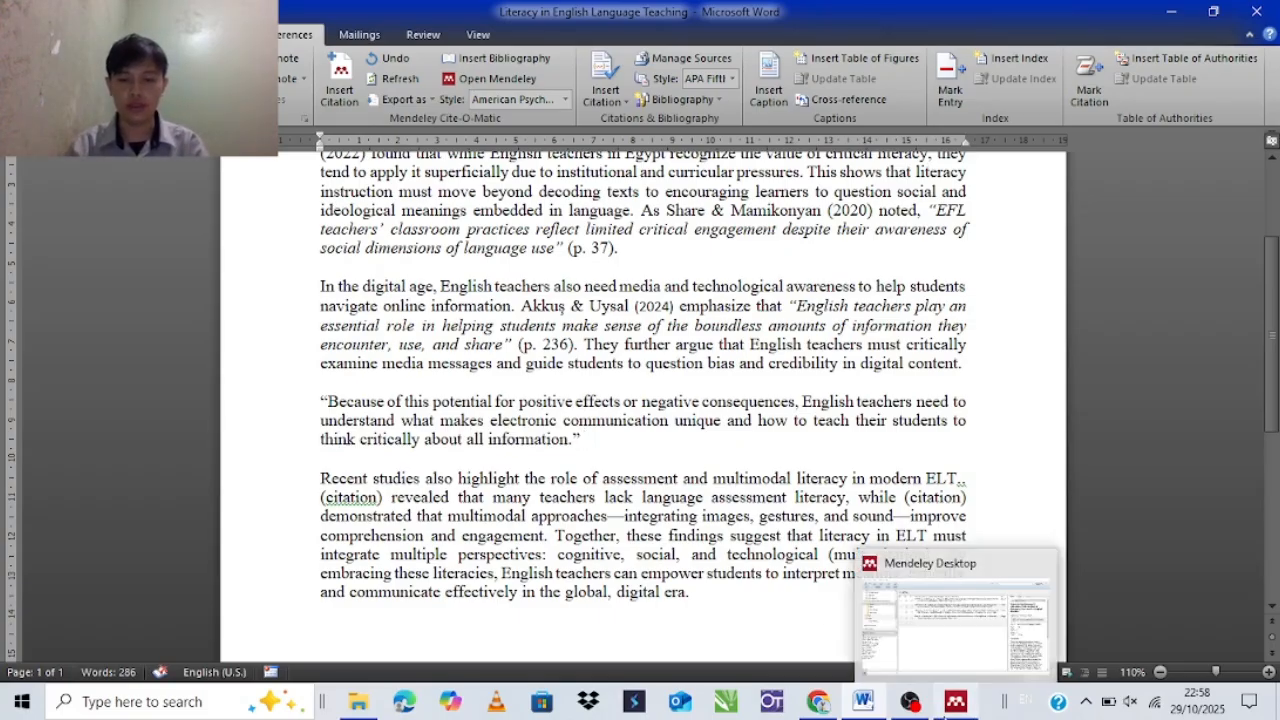
key(alt+m)
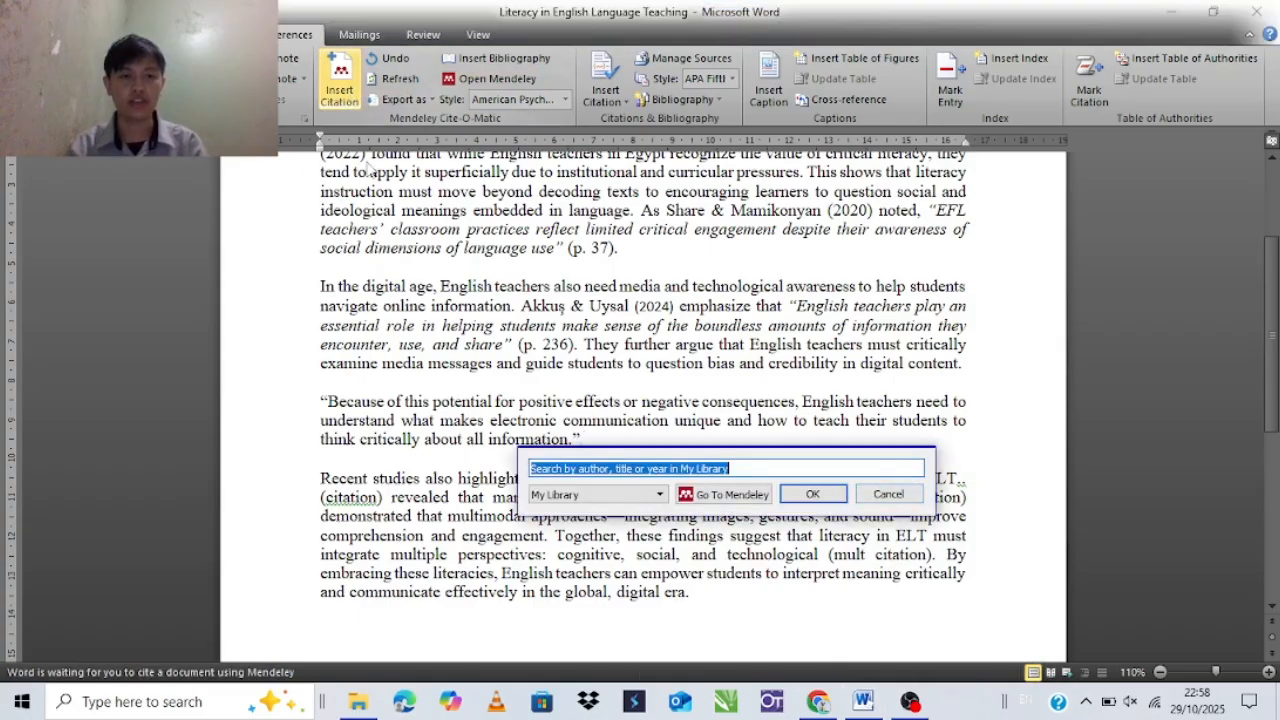
click(685, 498)
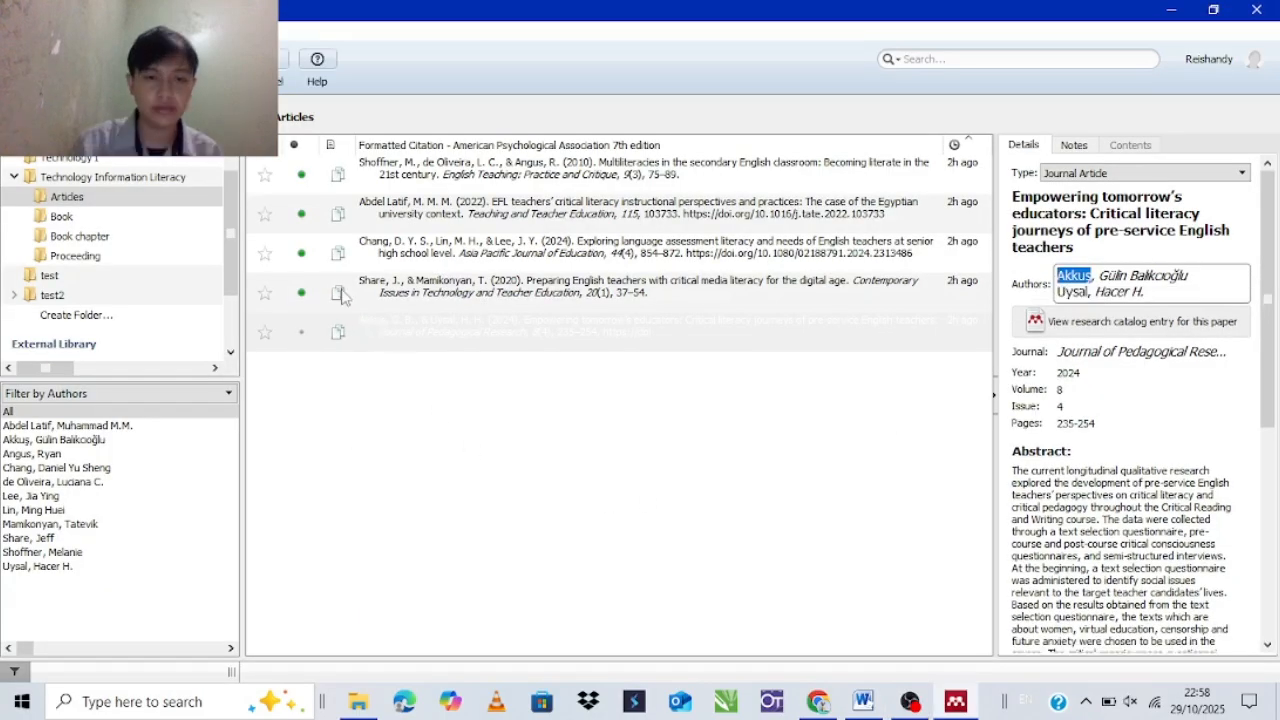
click(176, 236)
click(182, 217)
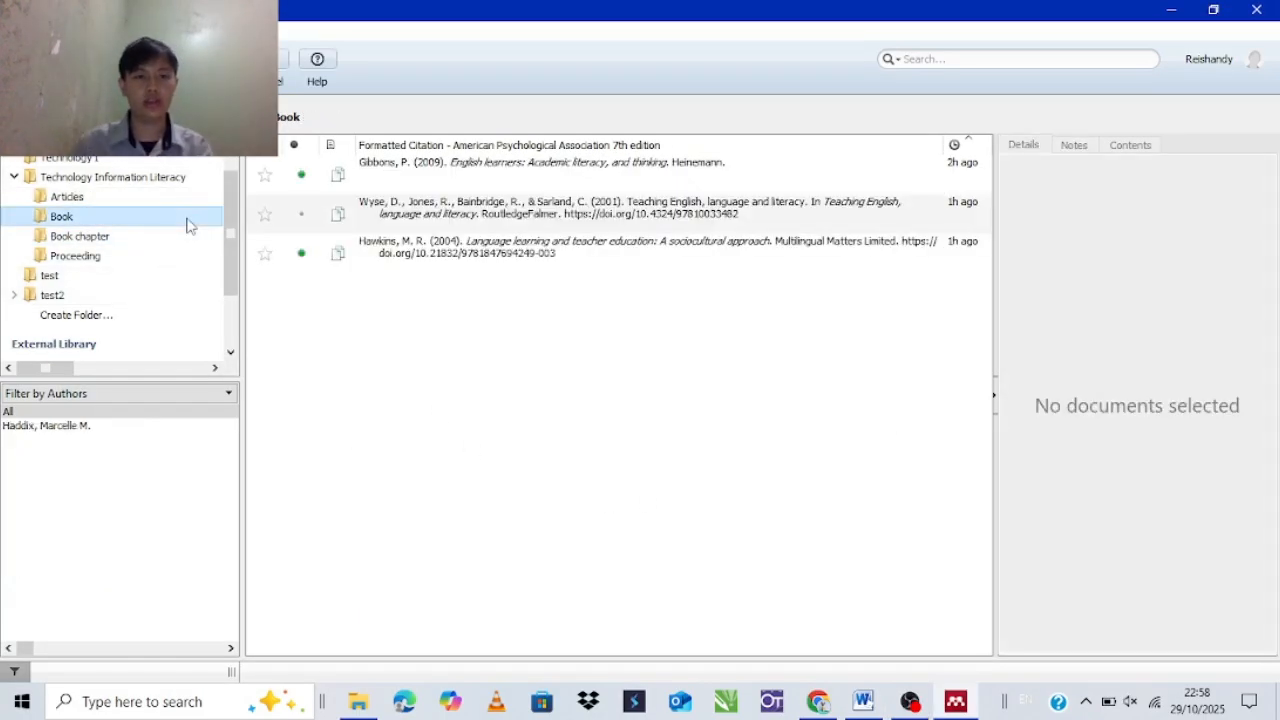
click(510, 186)
click(500, 205)
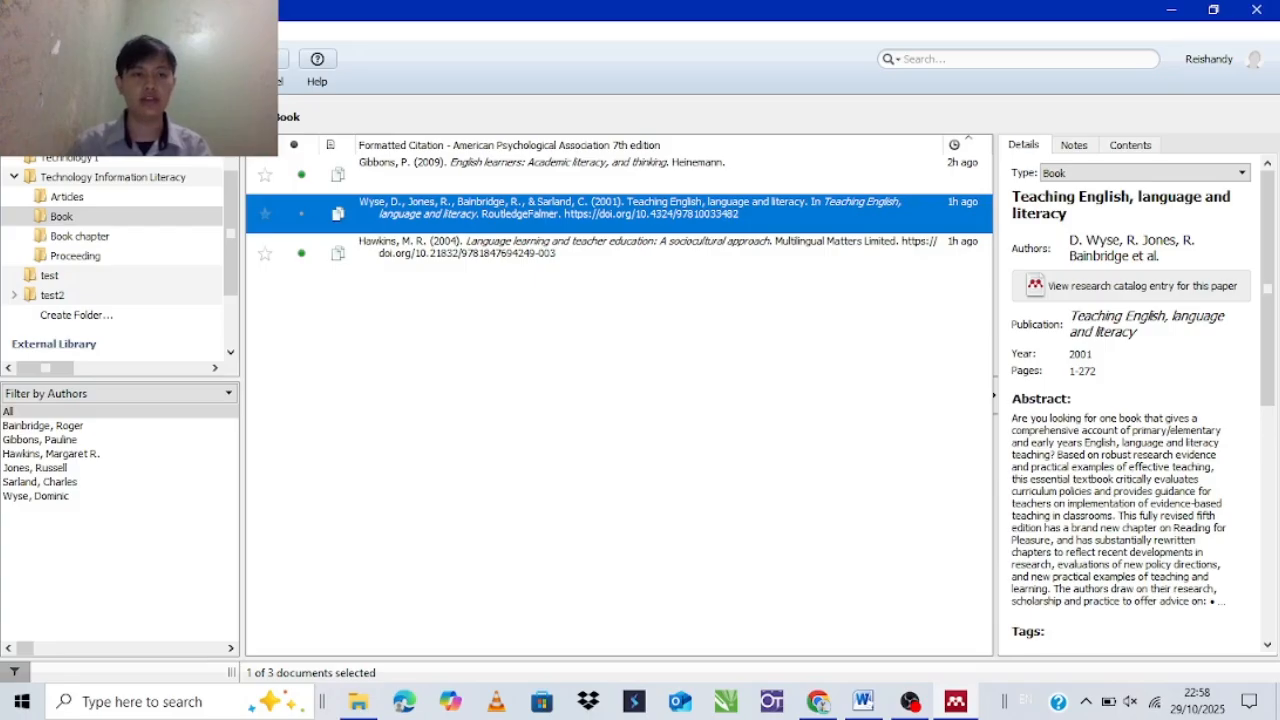
click(229, 62)
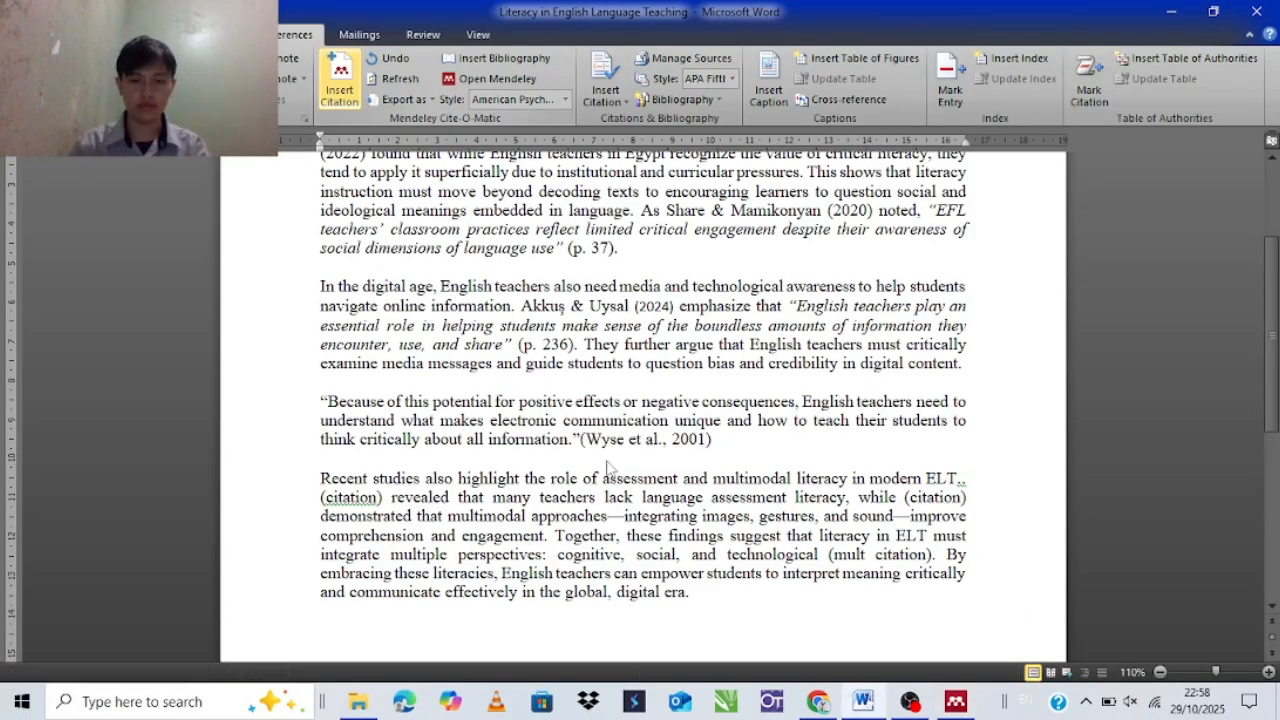
click(328, 90)
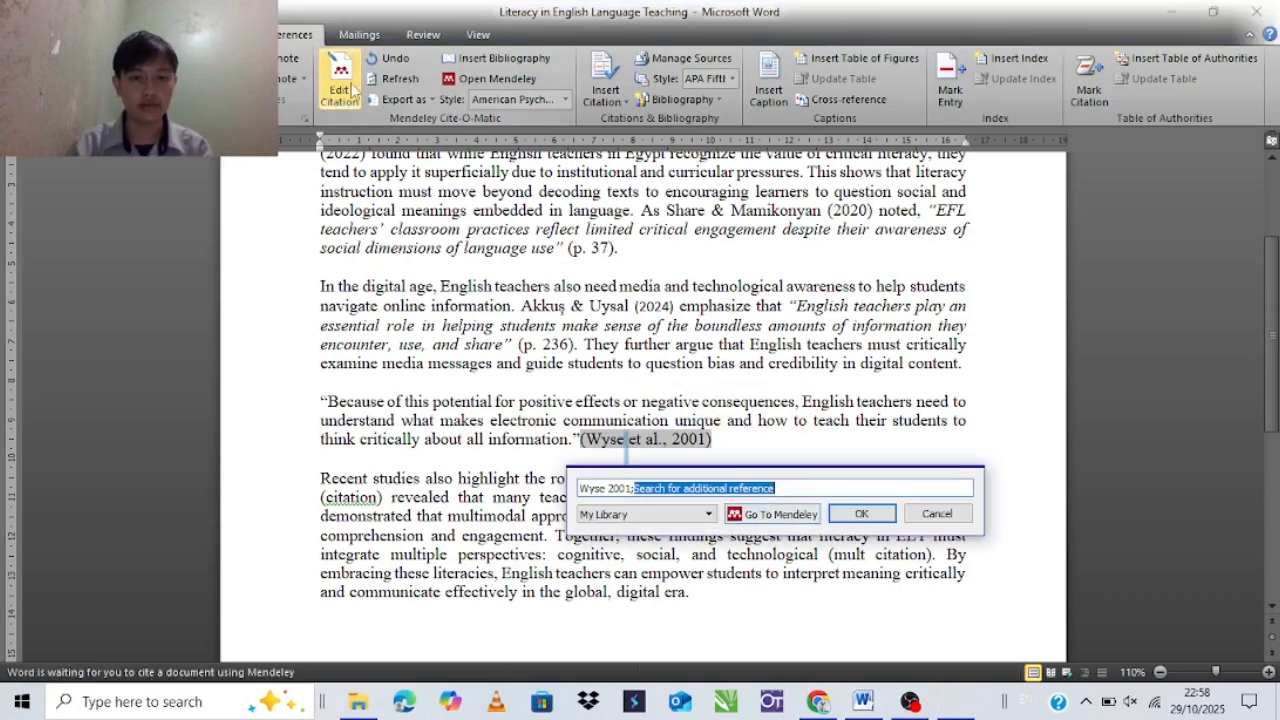
click(605, 488)
click(670, 514)
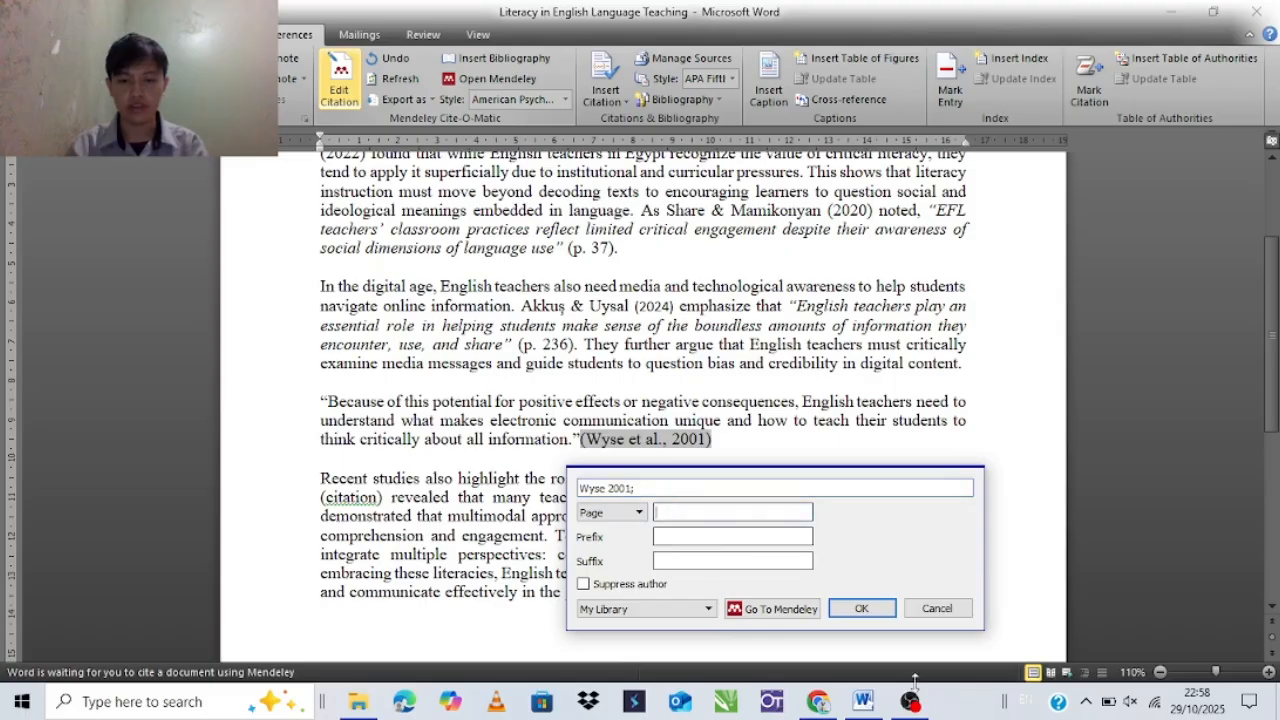
mouse_move(910, 701)
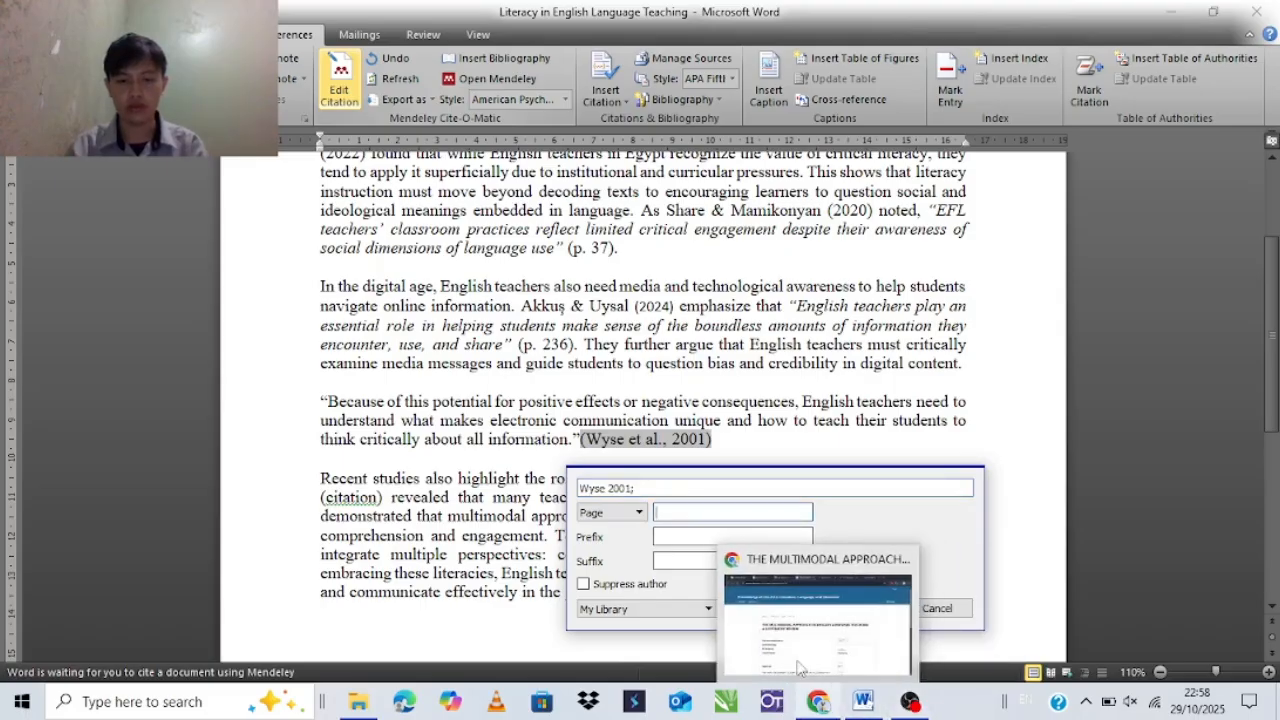
click(876, 452)
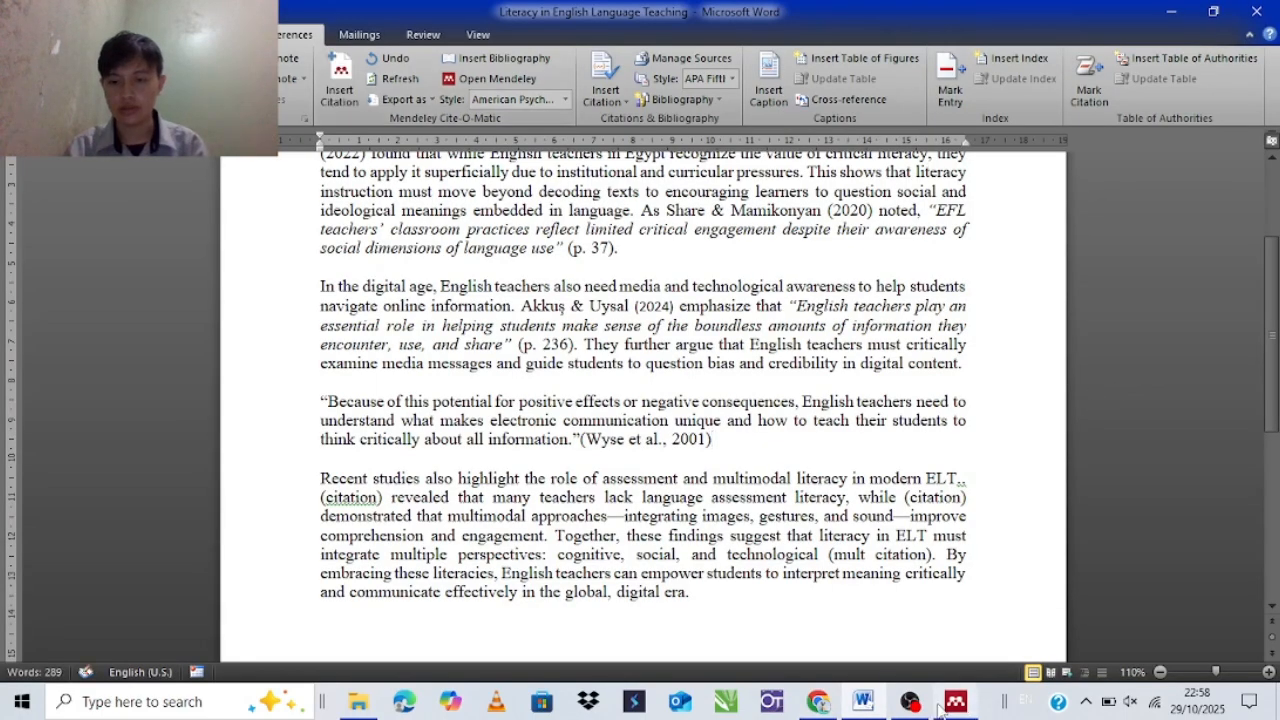
mouse_move(948, 704)
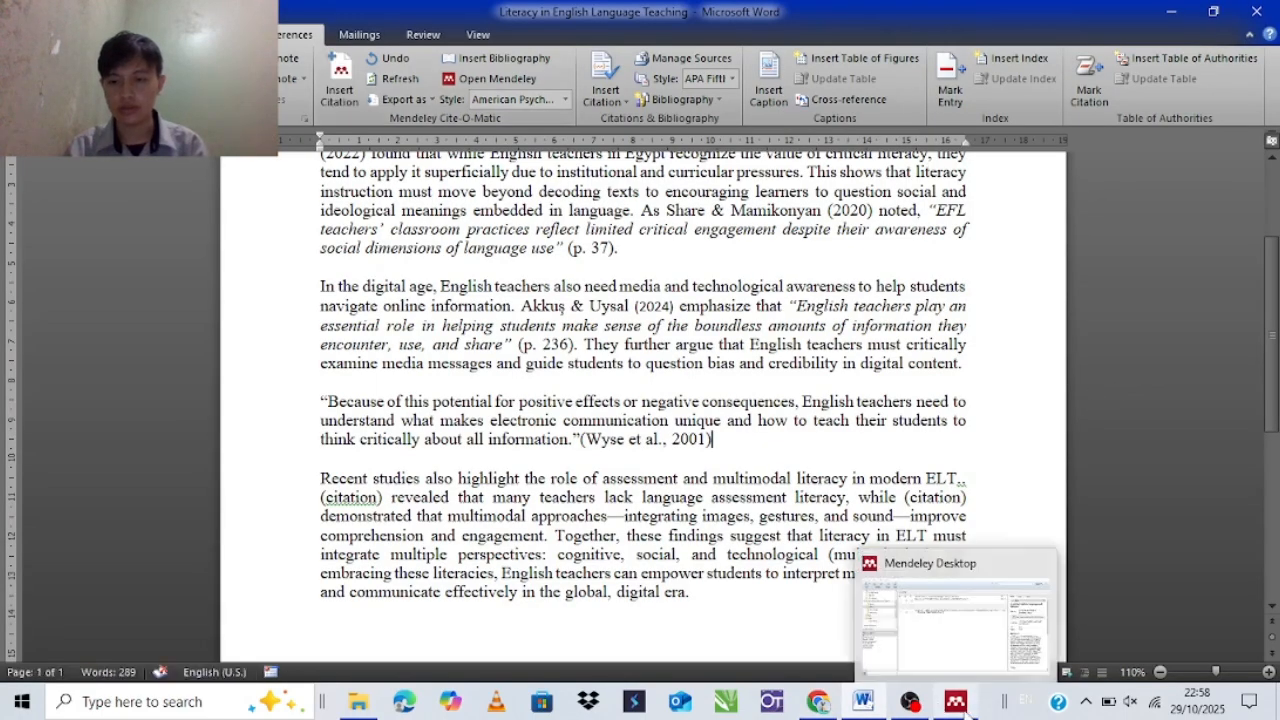
mouse_move(979, 646)
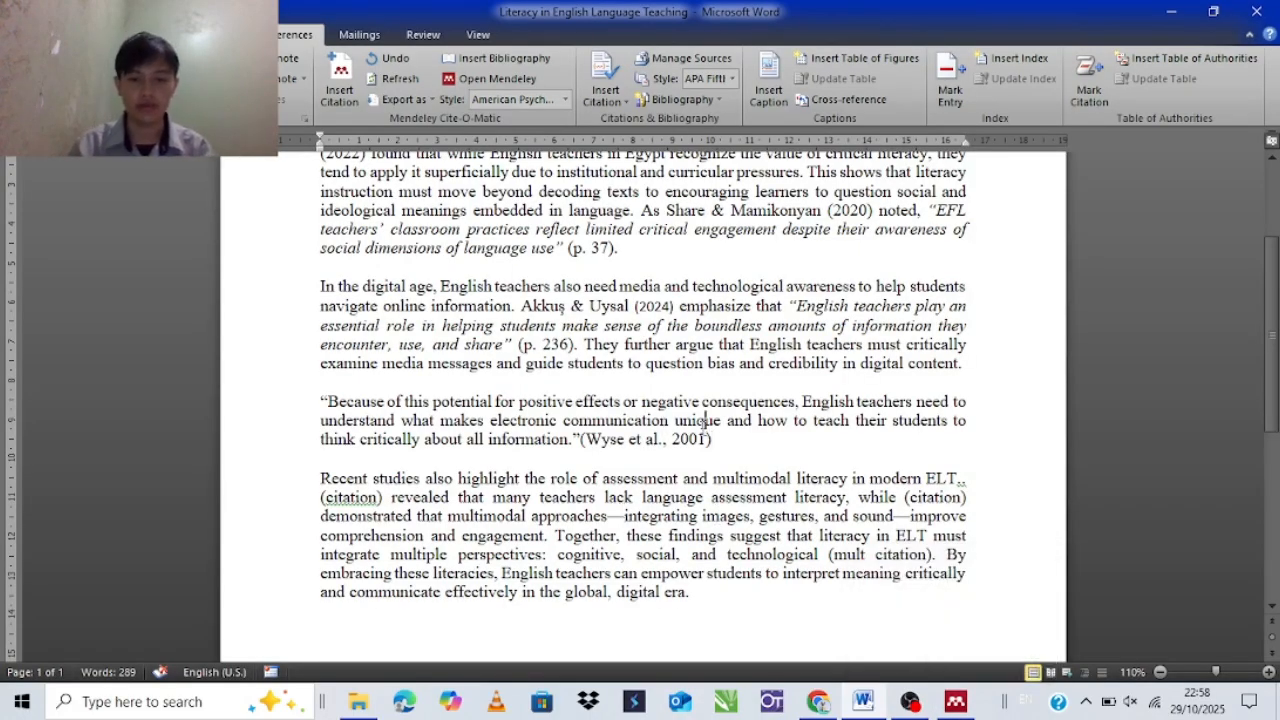
Edit the 2001 book citation after the quotation to add page 100
click(660, 440)
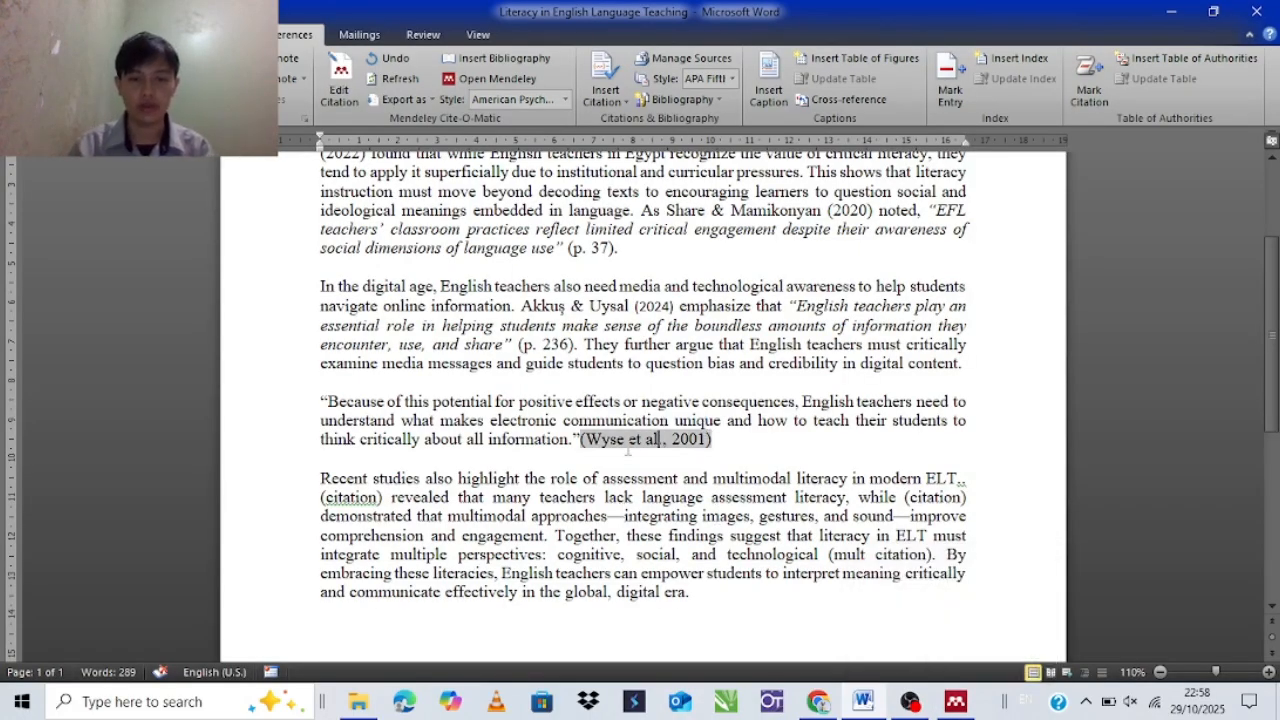
click(339, 88)
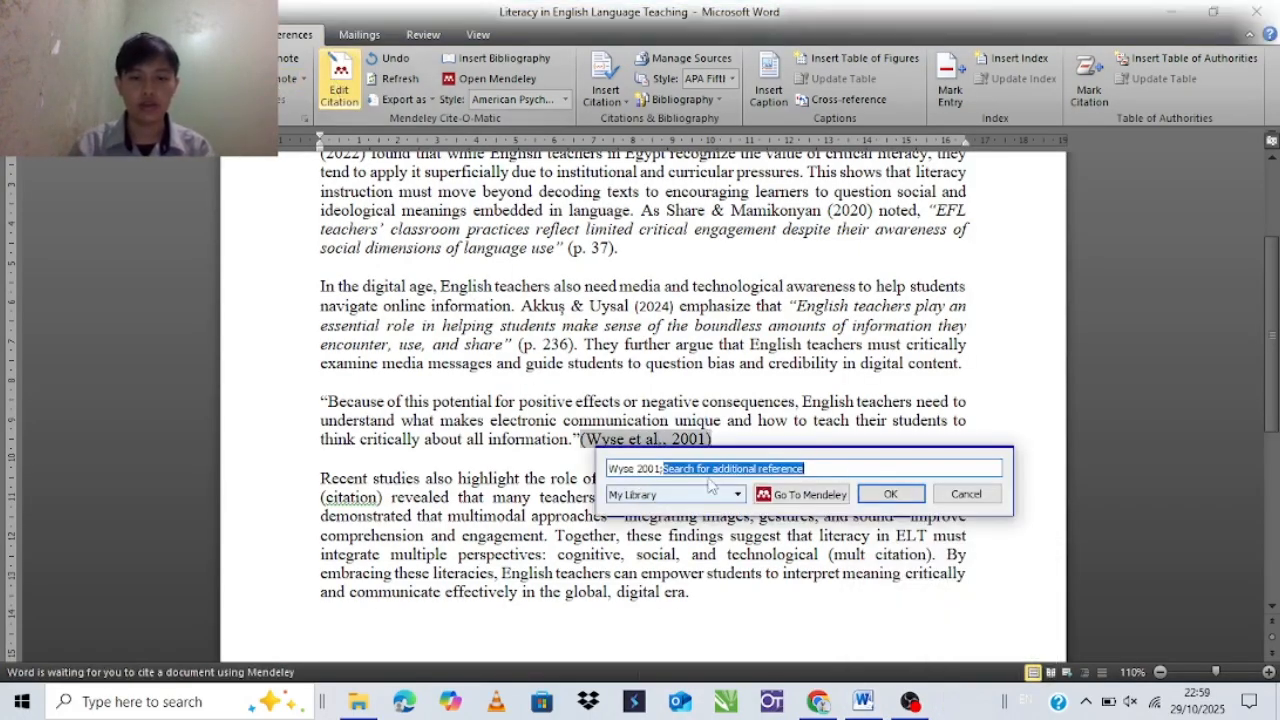
click(635, 468)
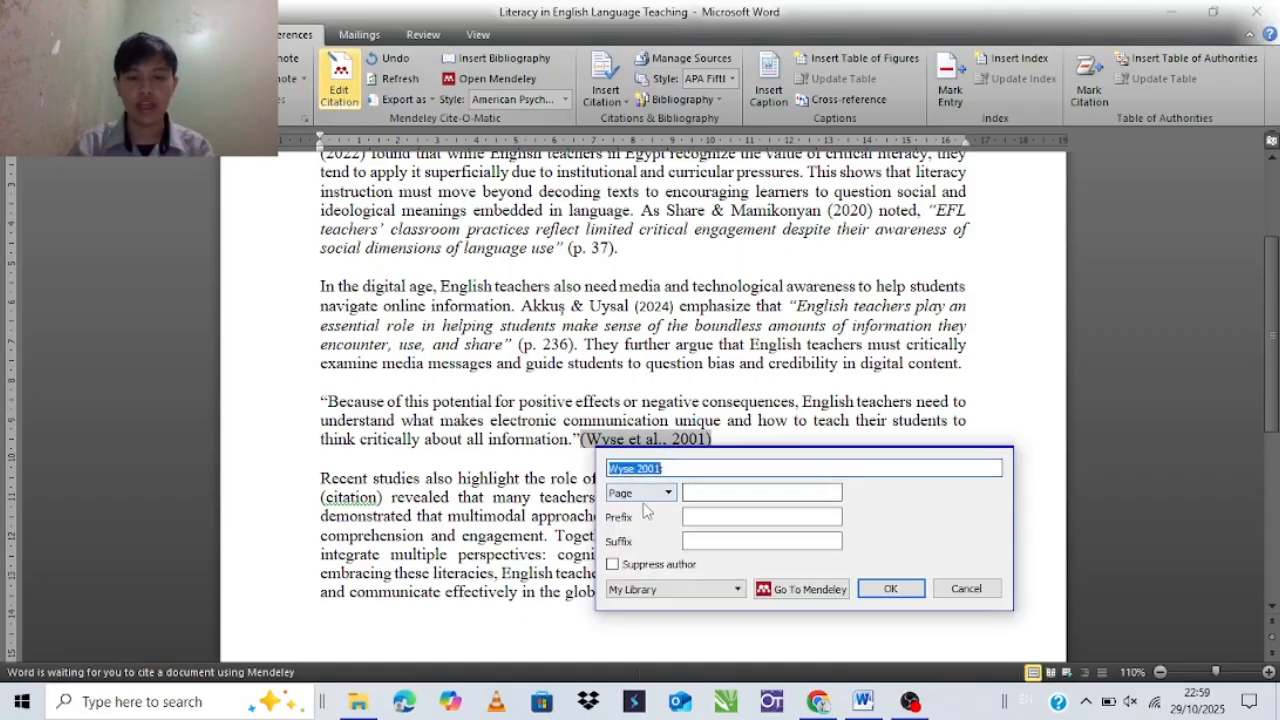
click(700, 494)
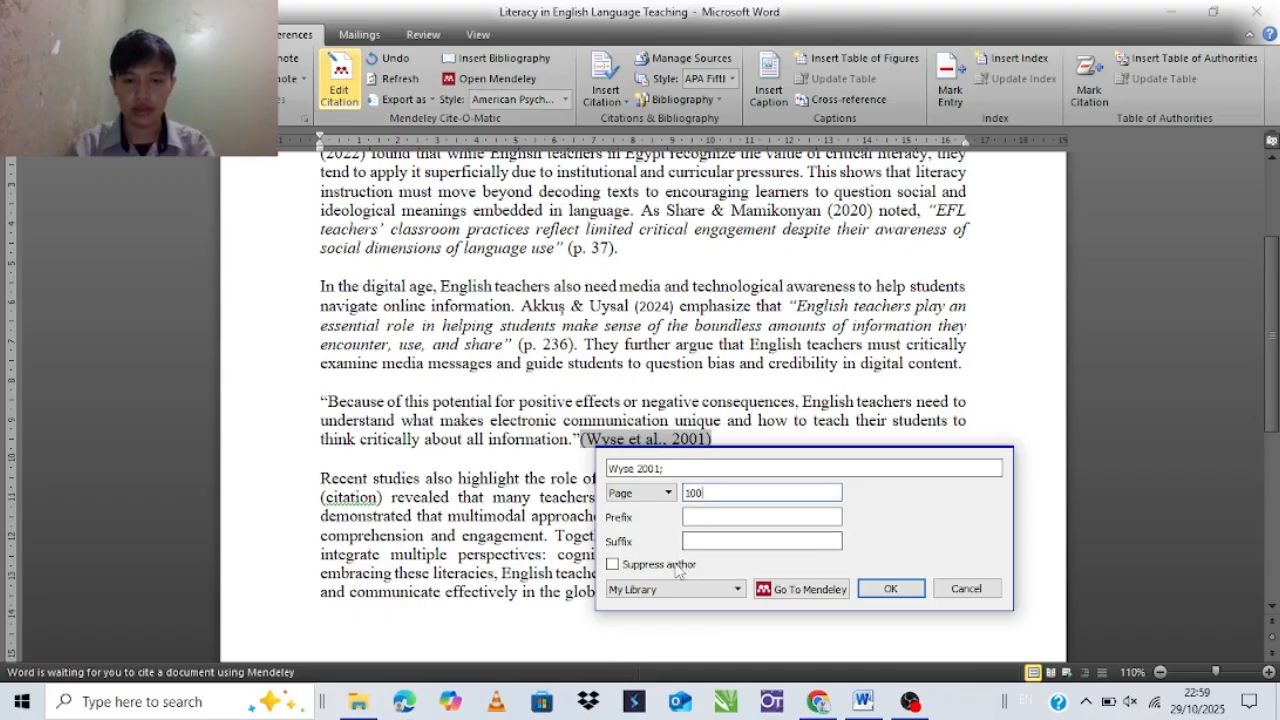
click(893, 599)
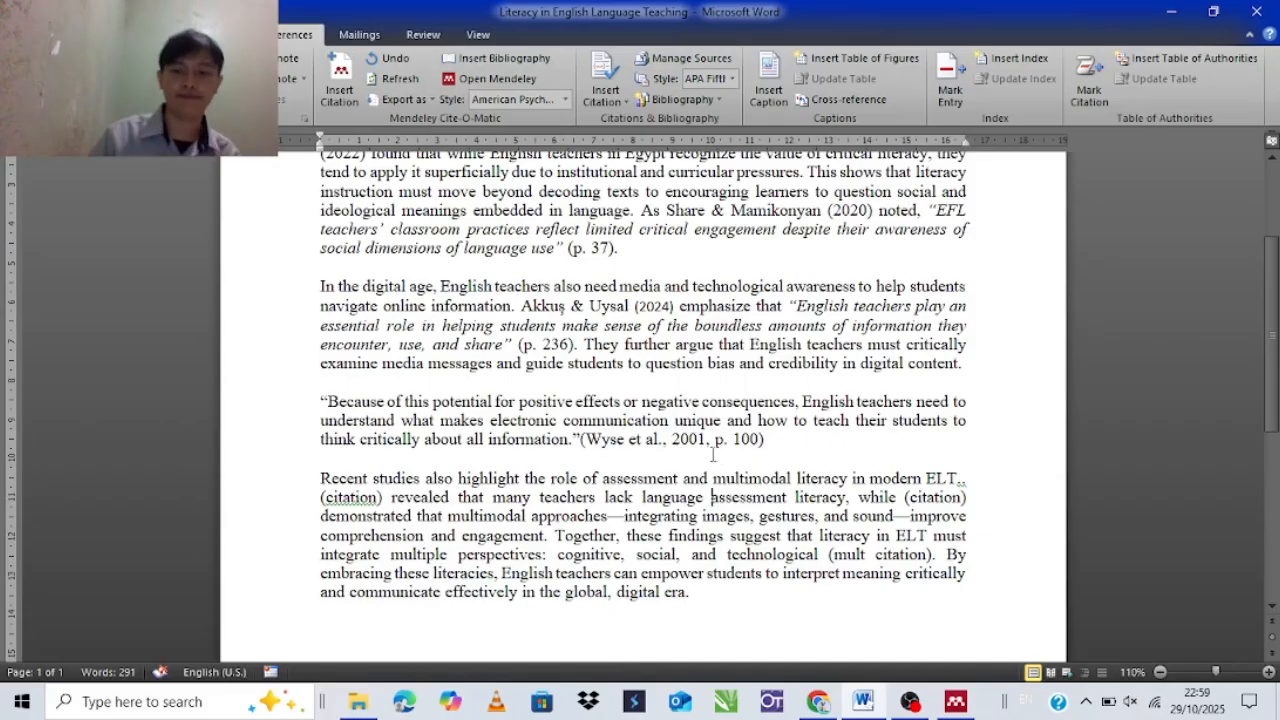
Delete the "(citation)" placeholder before "revealed" in the last paragraph, along with the extra period after "ELT"
scroll(785, 436, down, 2)
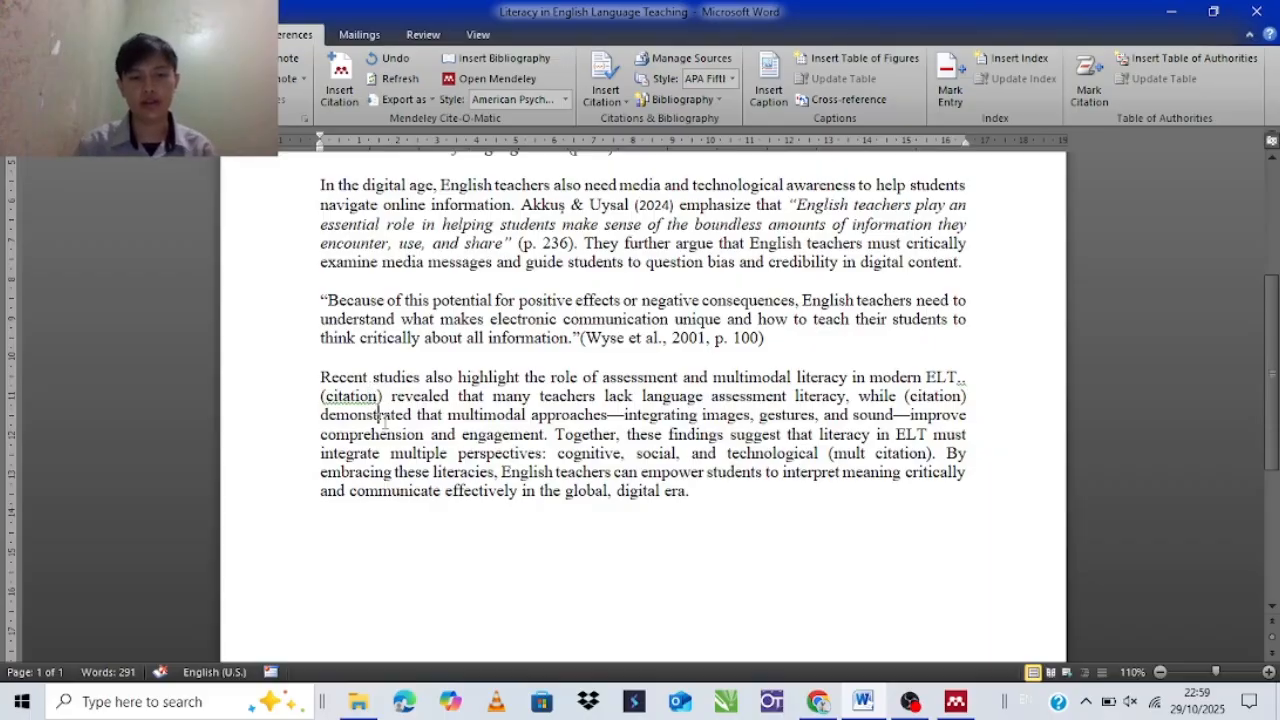
drag(384, 396, 322, 404)
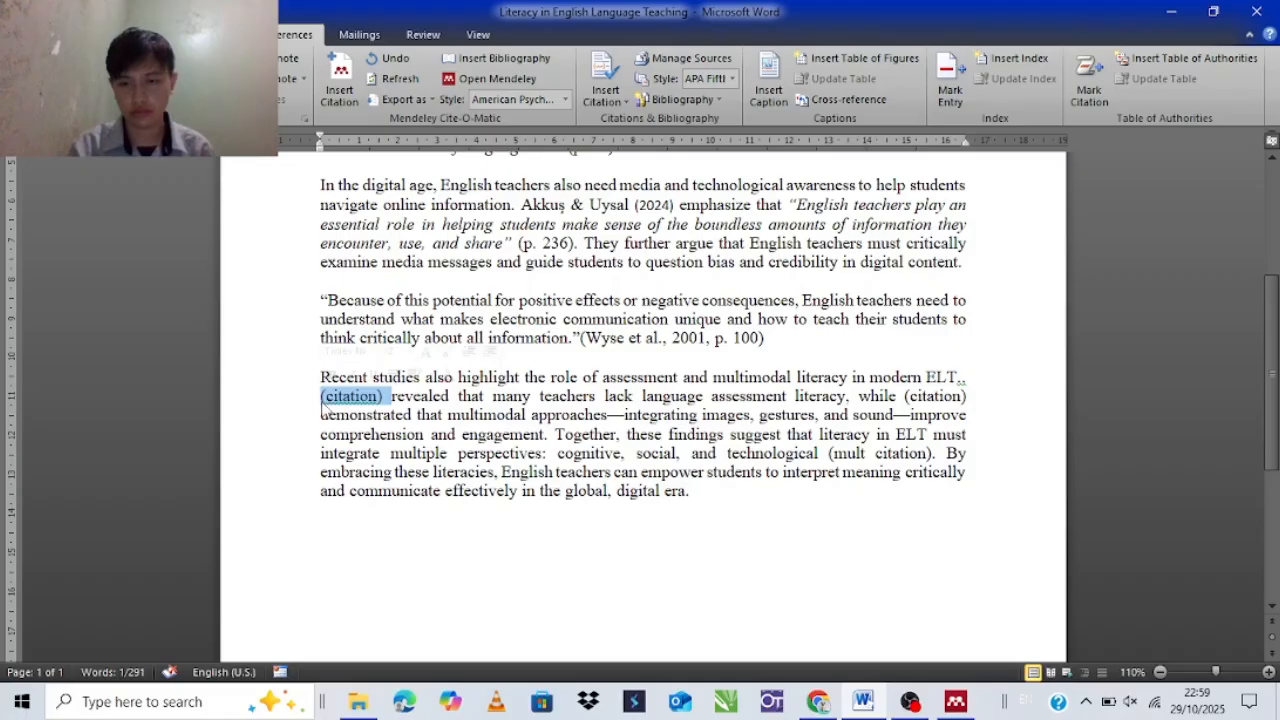
key(BackSpace)
key(BackSpace)
key(BackSpace)
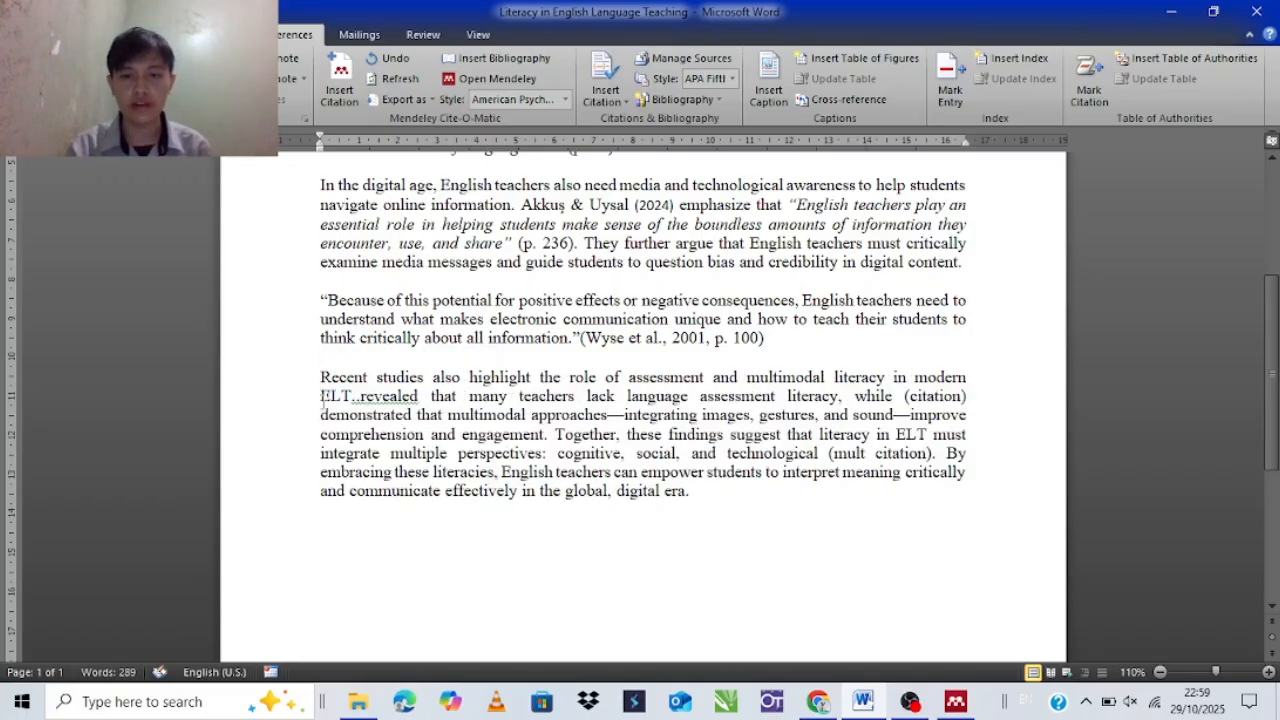
Insert a citation before "revealed" from Mendeley's Articles folder for the 2024 article "Exploring language assessment literacy and needs of English teachers at senior high school level"
click(339, 82)
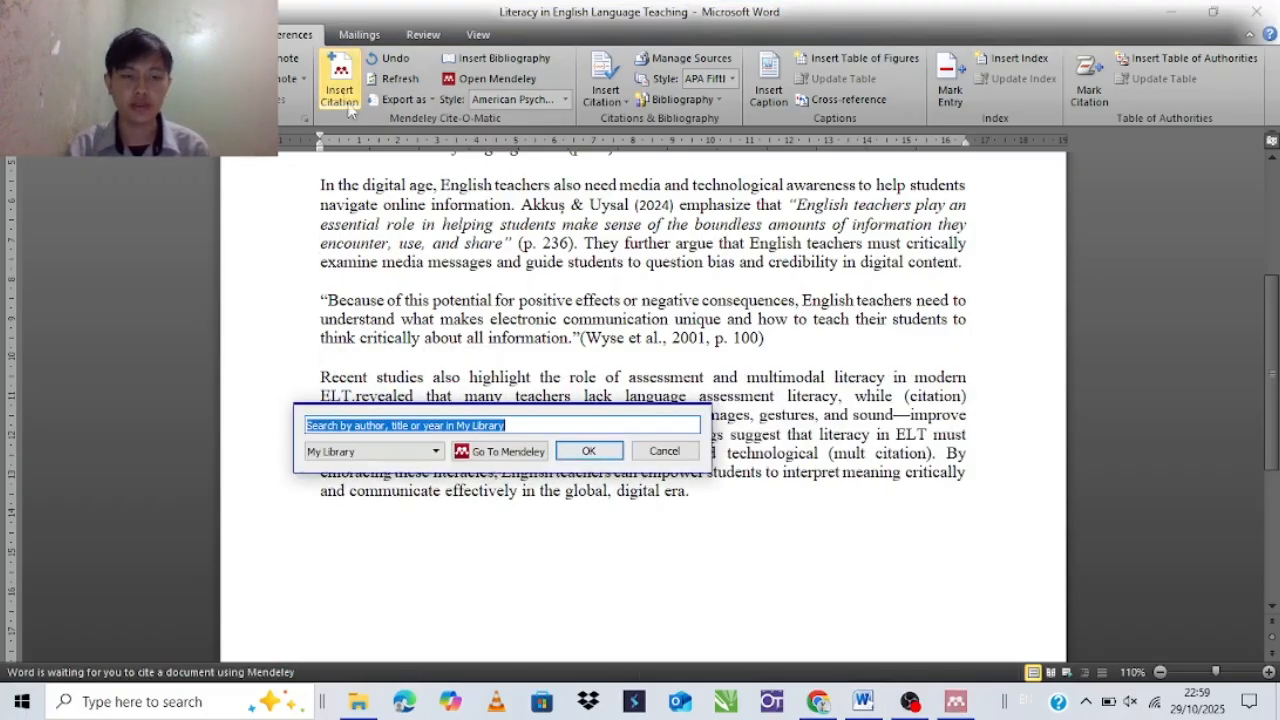
click(468, 455)
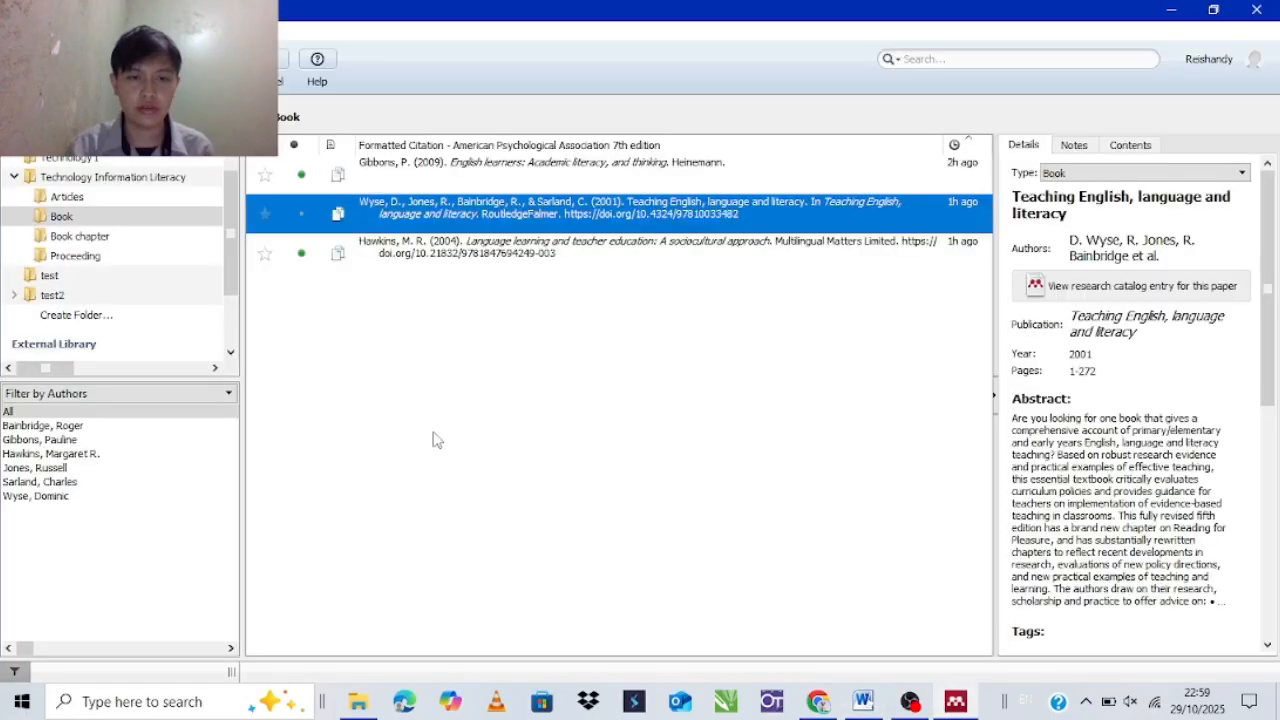
click(160, 197)
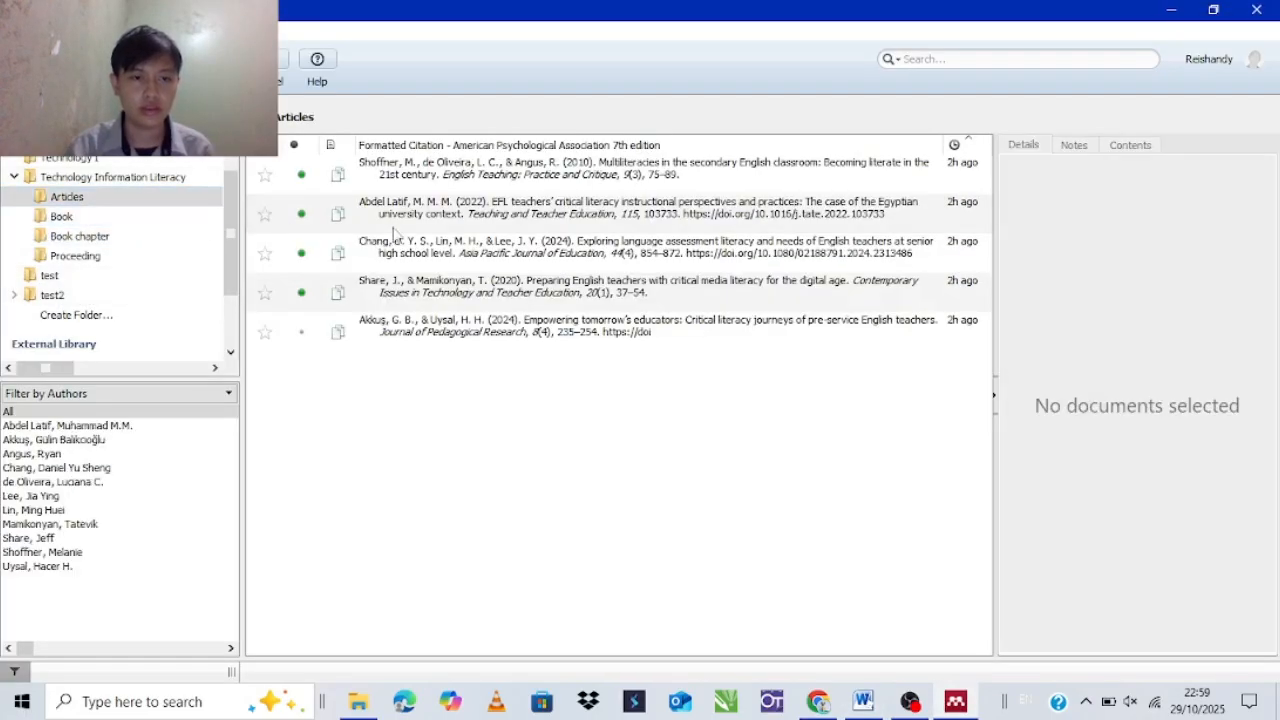
click(440, 178)
click(415, 208)
click(382, 250)
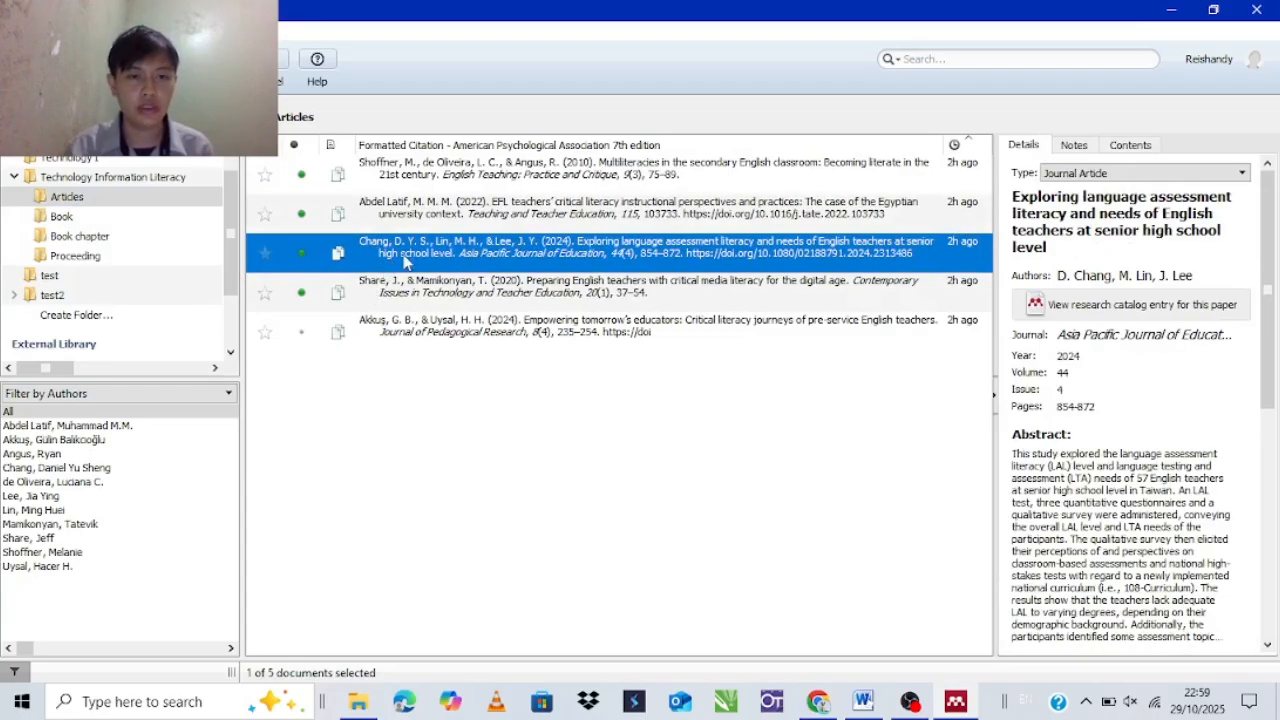
click(467, 177)
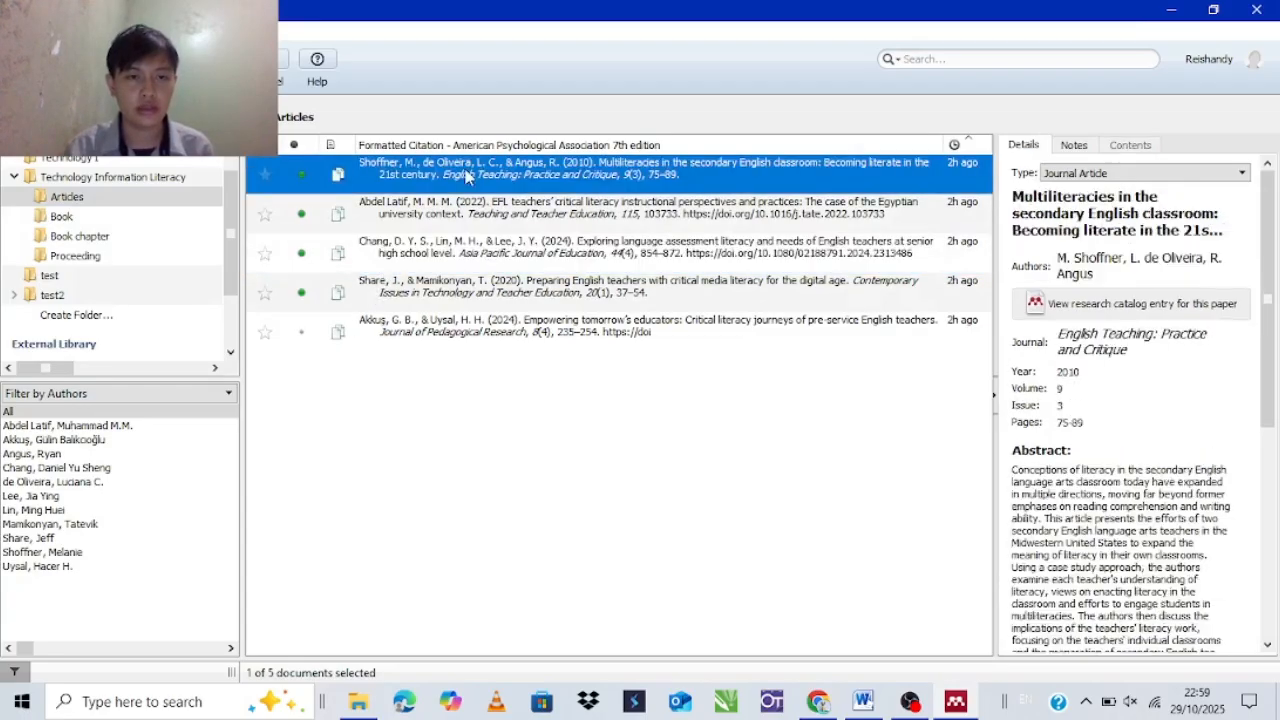
click(415, 257)
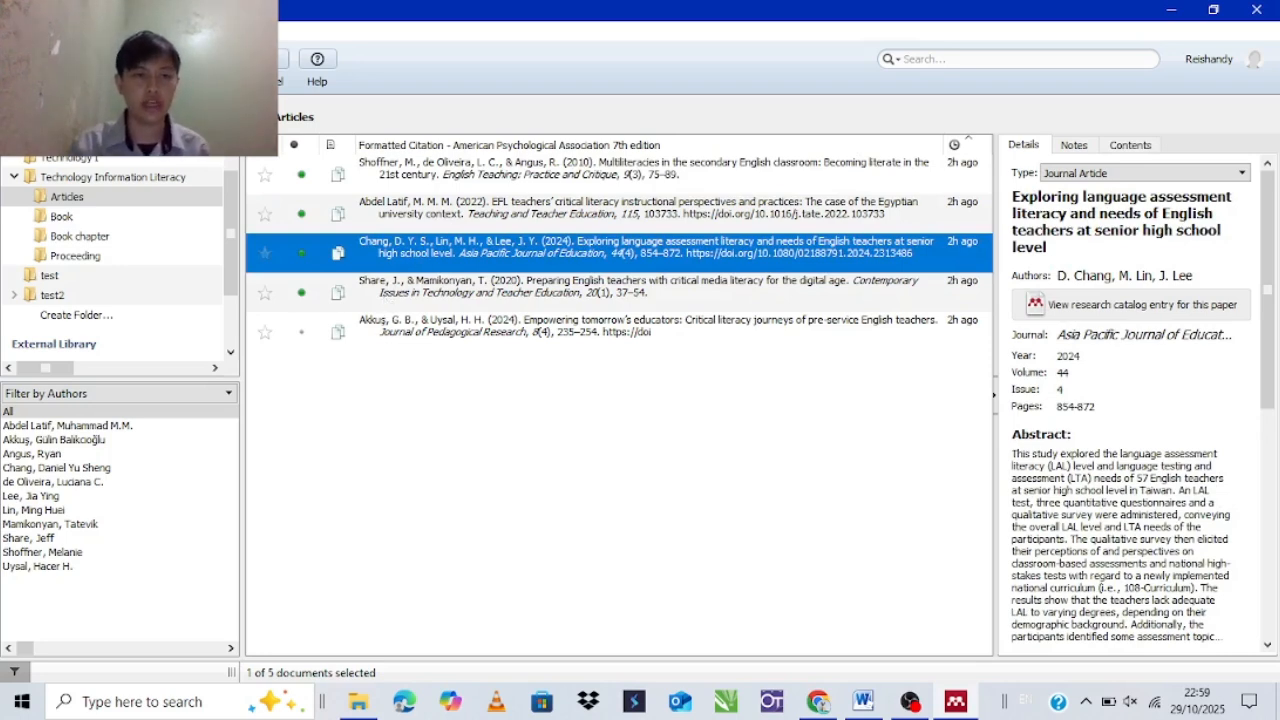
click(226, 60)
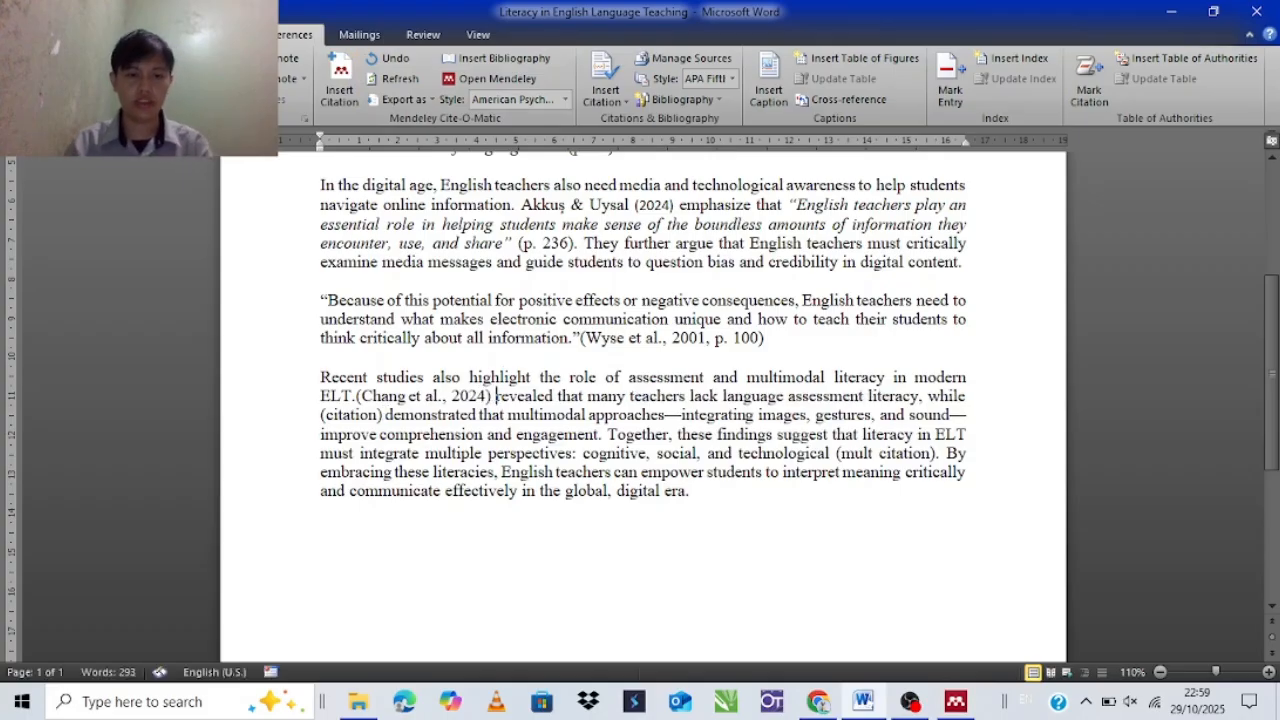
Edit the 2024 citation before "revealed" to suppress the author
click(430, 396)
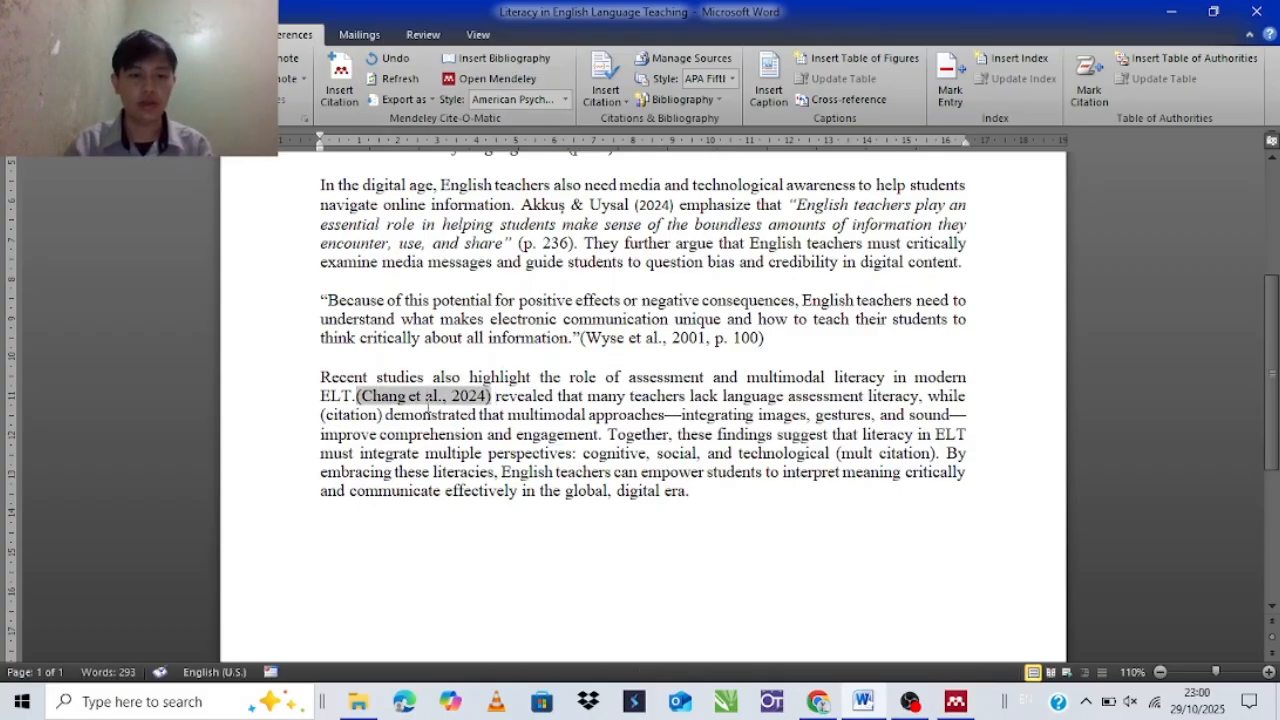
right_click(428, 398)
click(354, 86)
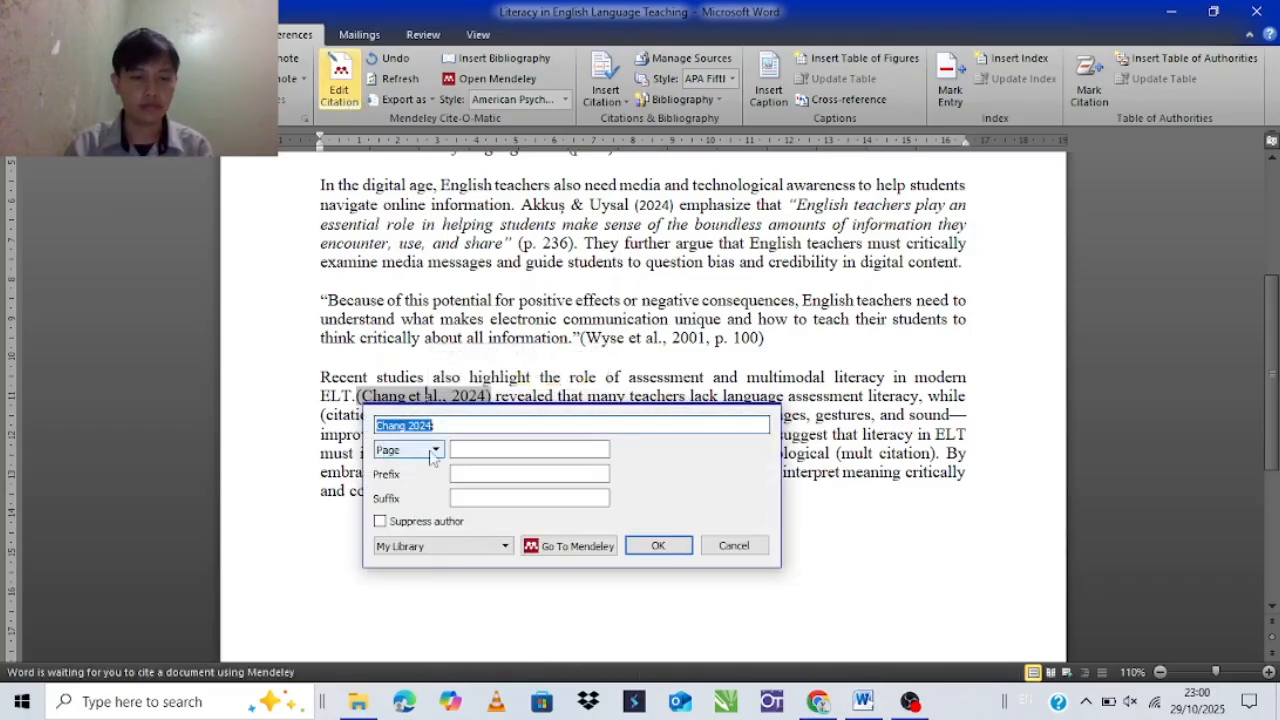
click(412, 522)
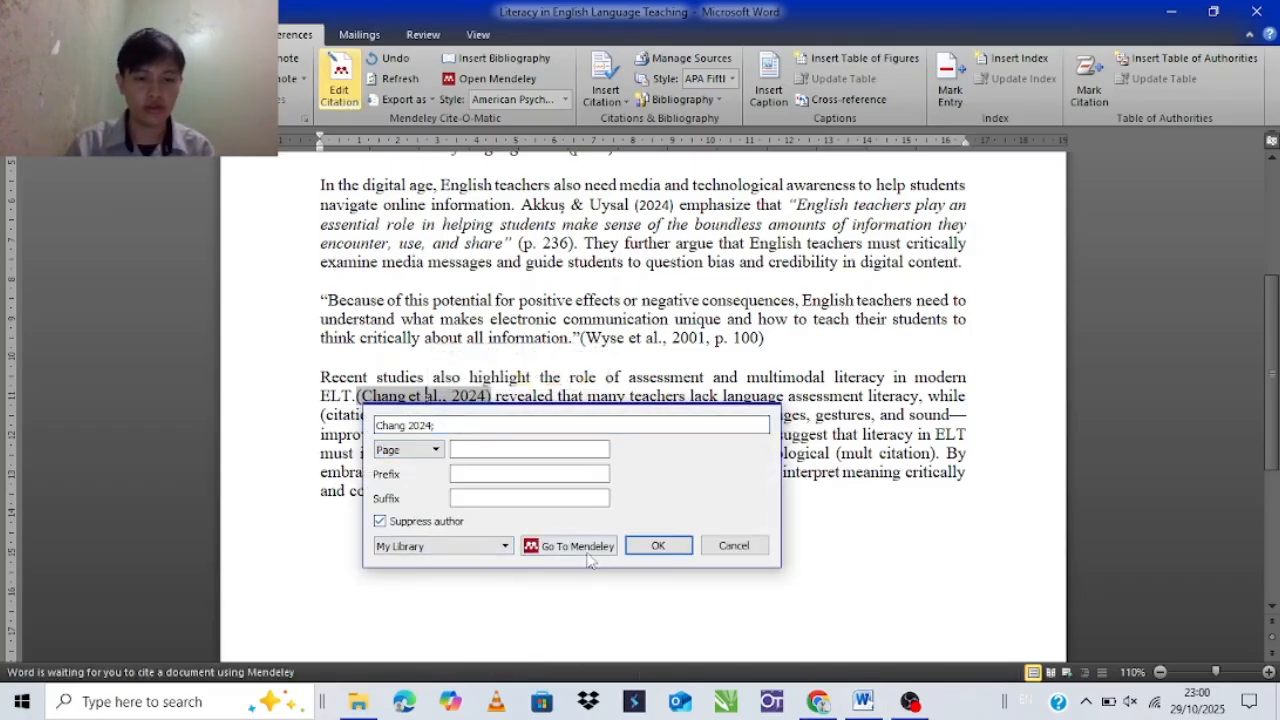
click(658, 546)
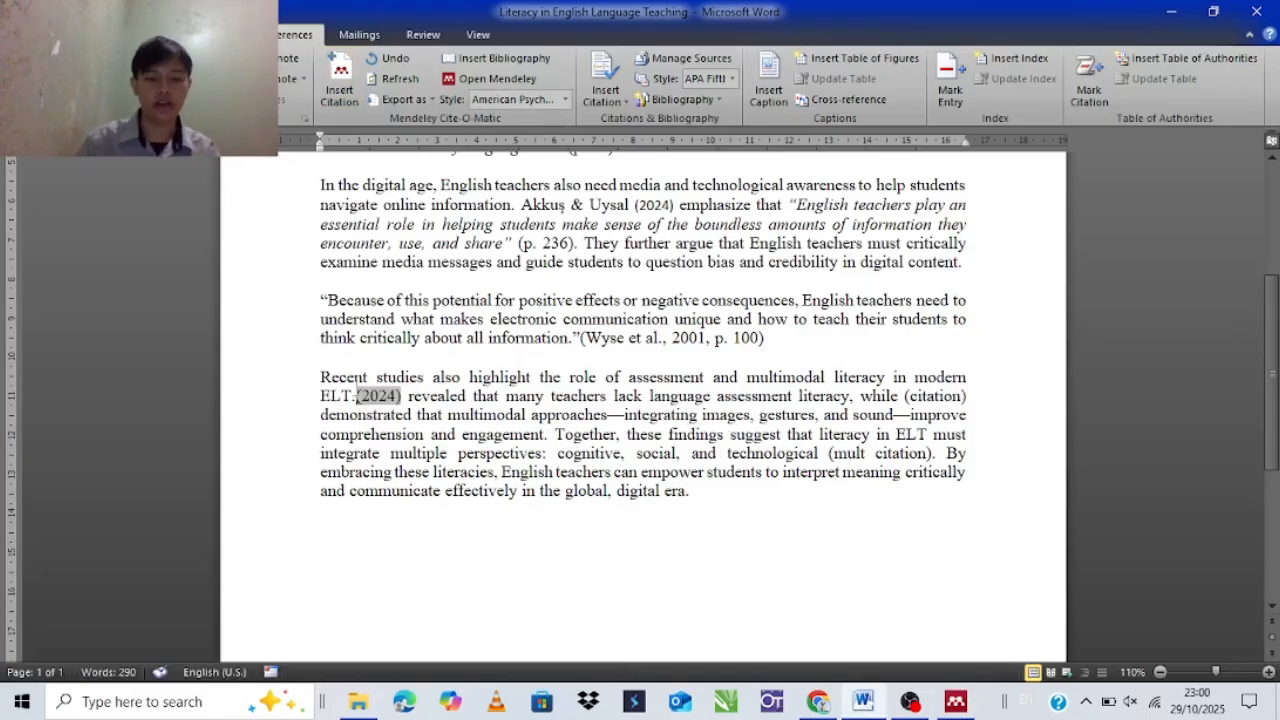
Write the first author's surname followed by "et al." before the 2024 citation, separated from "ELT." by a space
text(Chang e)
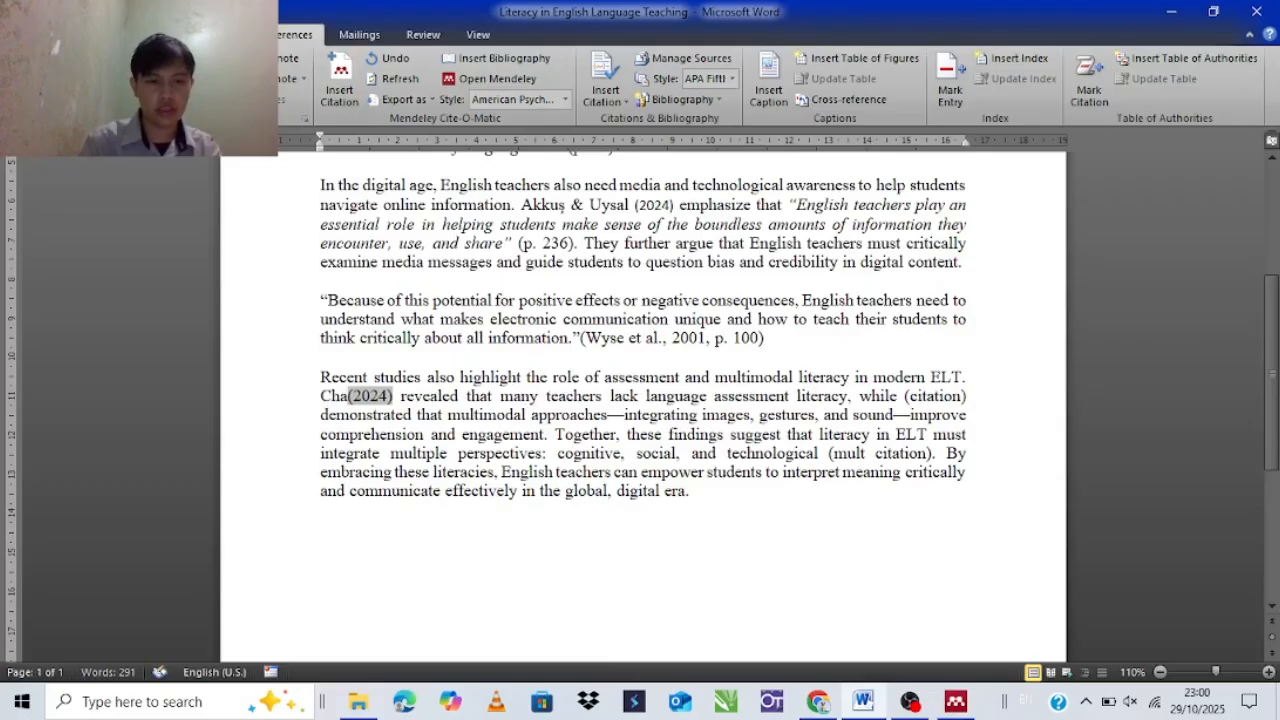
text(t al.)
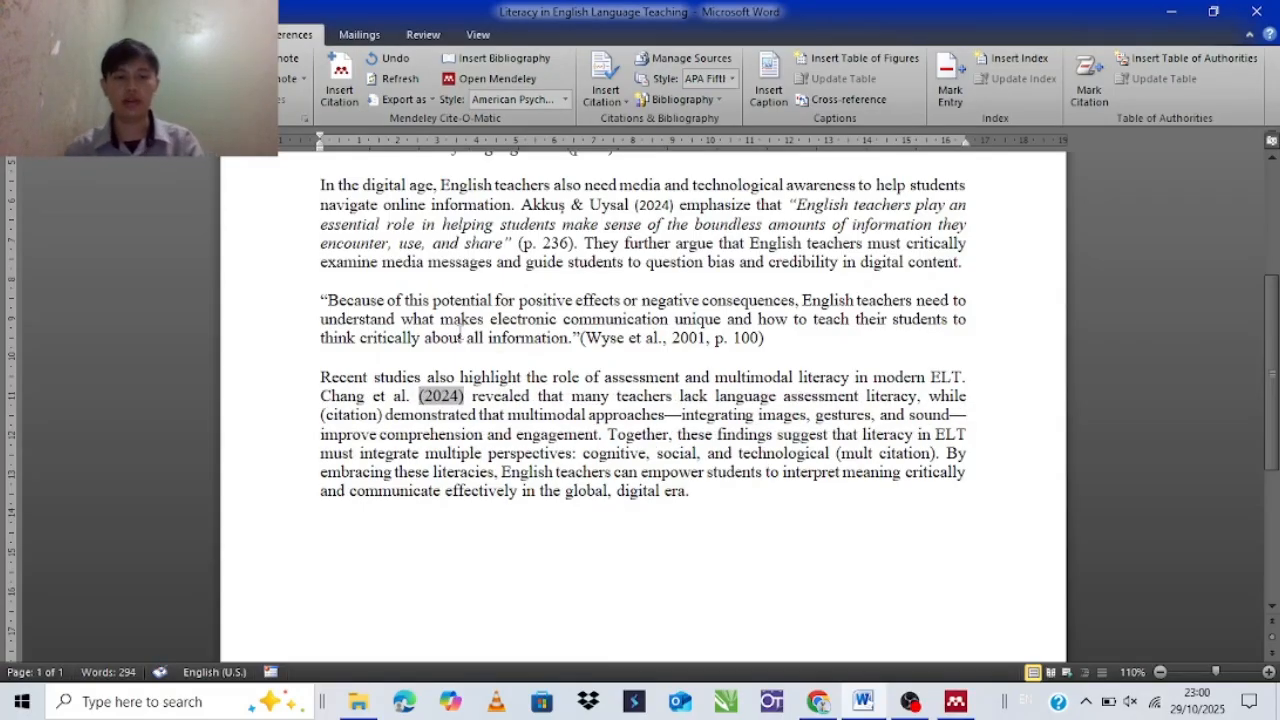
click(532, 434)
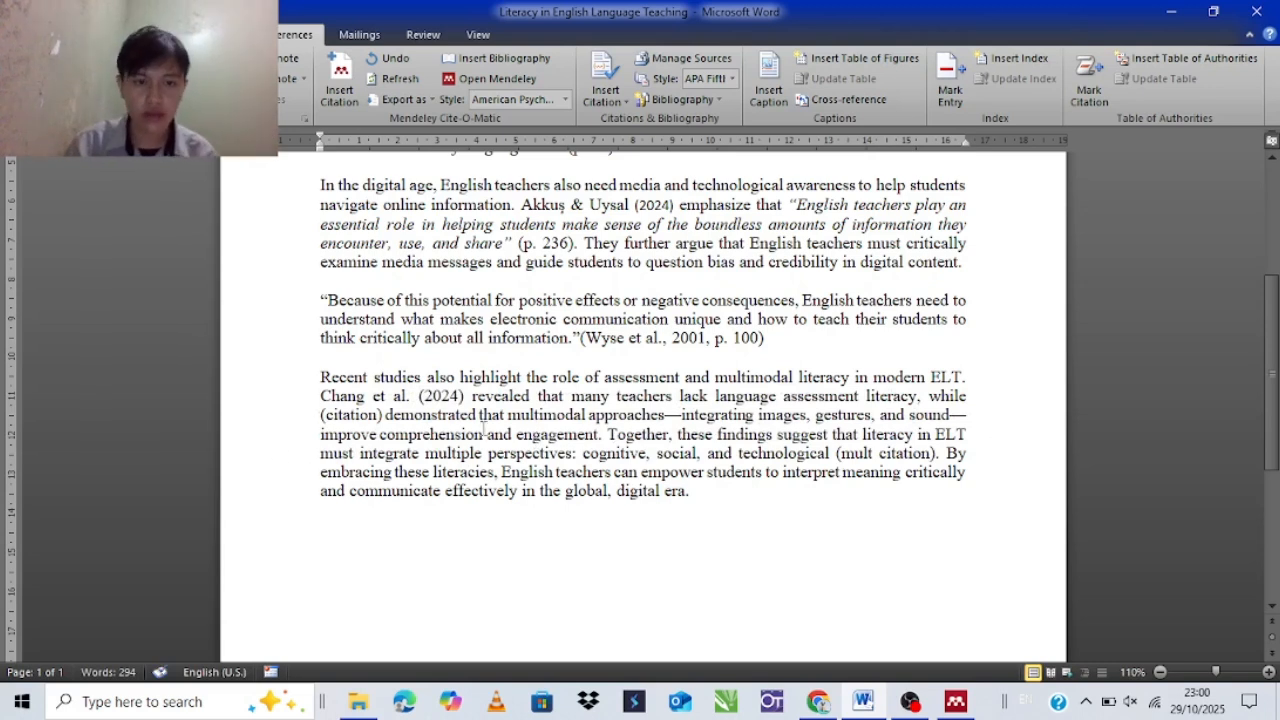
Delete the "(citation)" placeholder before "demonstrated" in the last paragraph
click(380, 415)
key(BackSpace)
key(BackSpace)
key(BackSpace)
key(BackSpace)
key(BackSpace)
key(BackSpace)
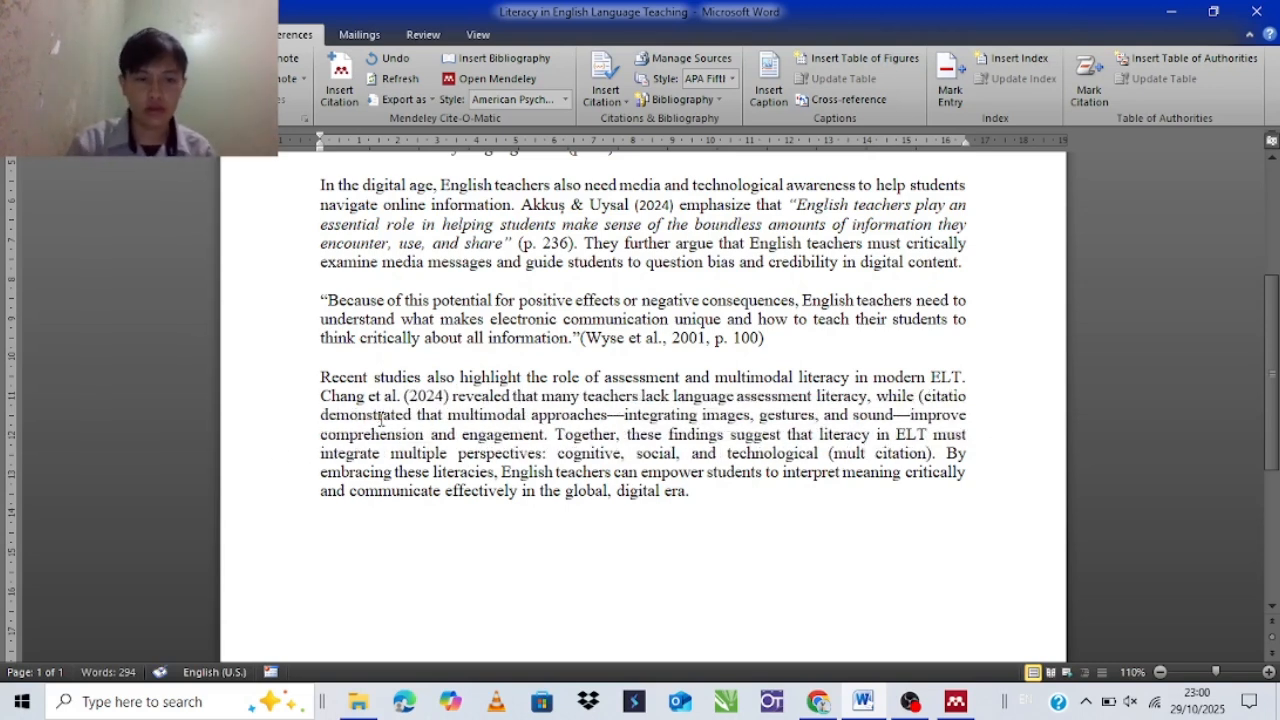
key(BackSpace)
key(BackSpace)
key(BackSpace)
key(BackSpace)
key(BackSpace)
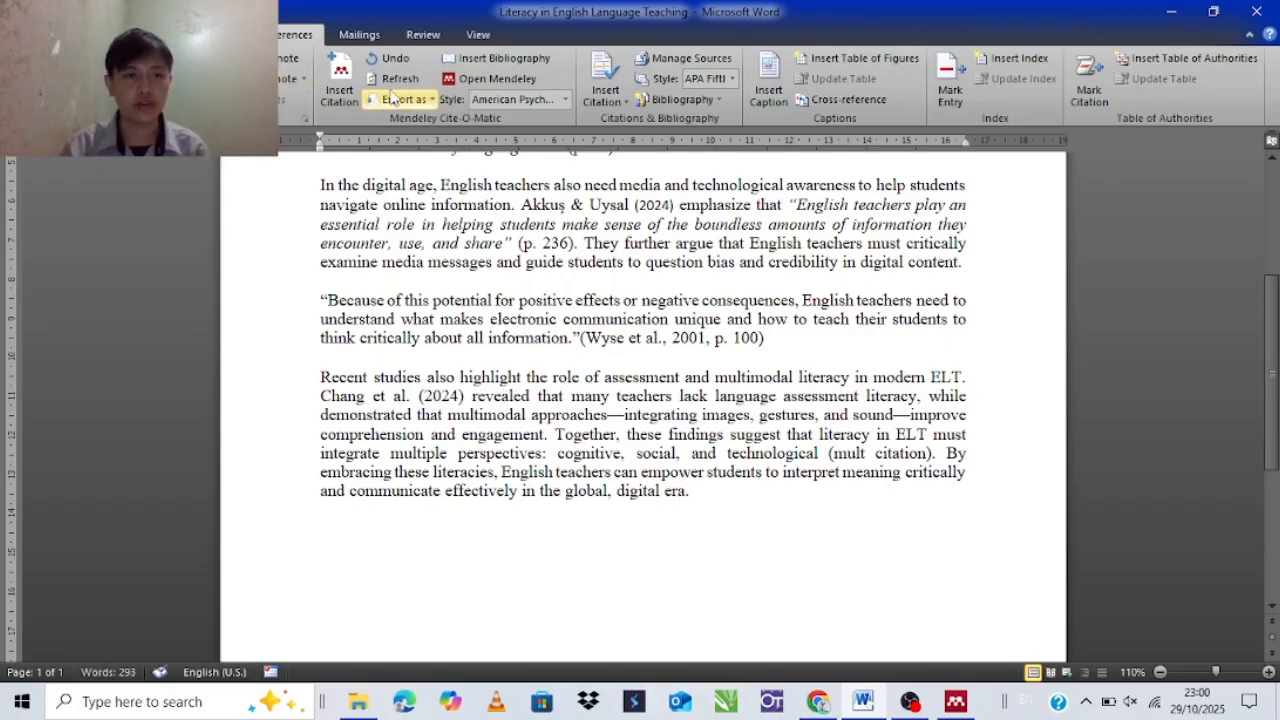
Insert a citation before "demonstrated" from Mendeley's Articles folder for the 2010 article "Multiliteracies in the secondary English classroom"
click(339, 80)
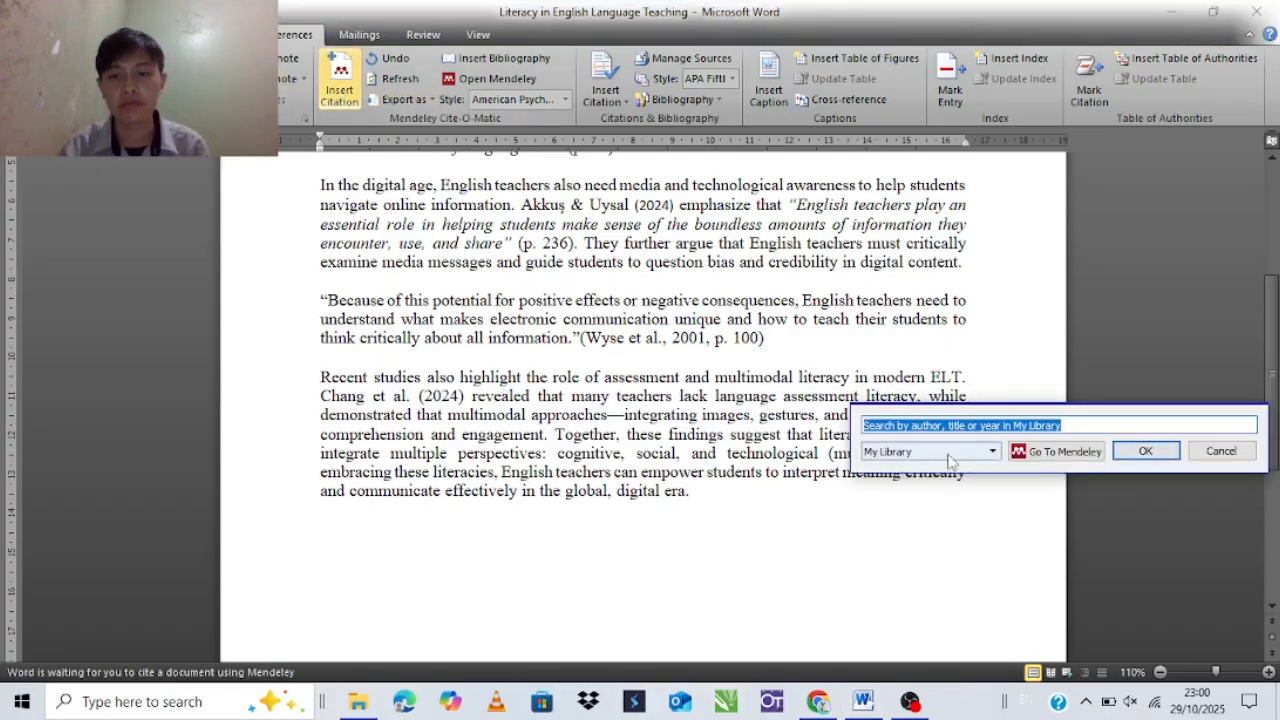
click(1025, 452)
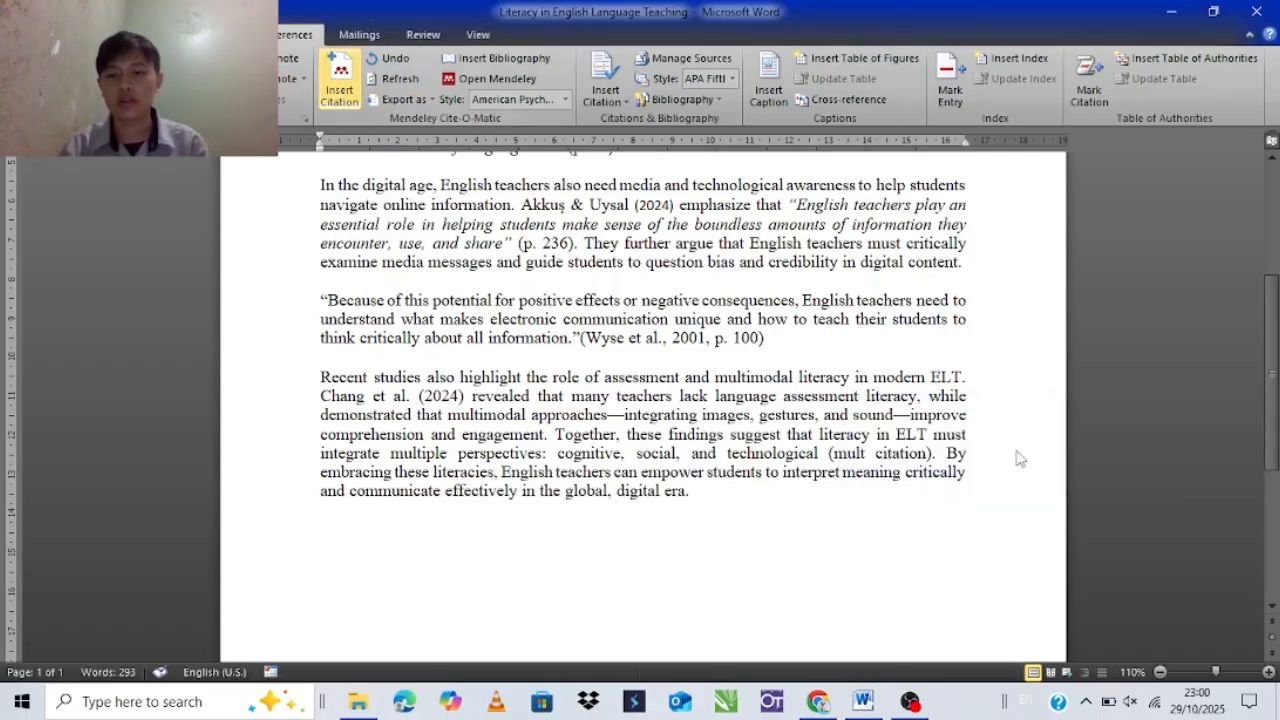
click(413, 303)
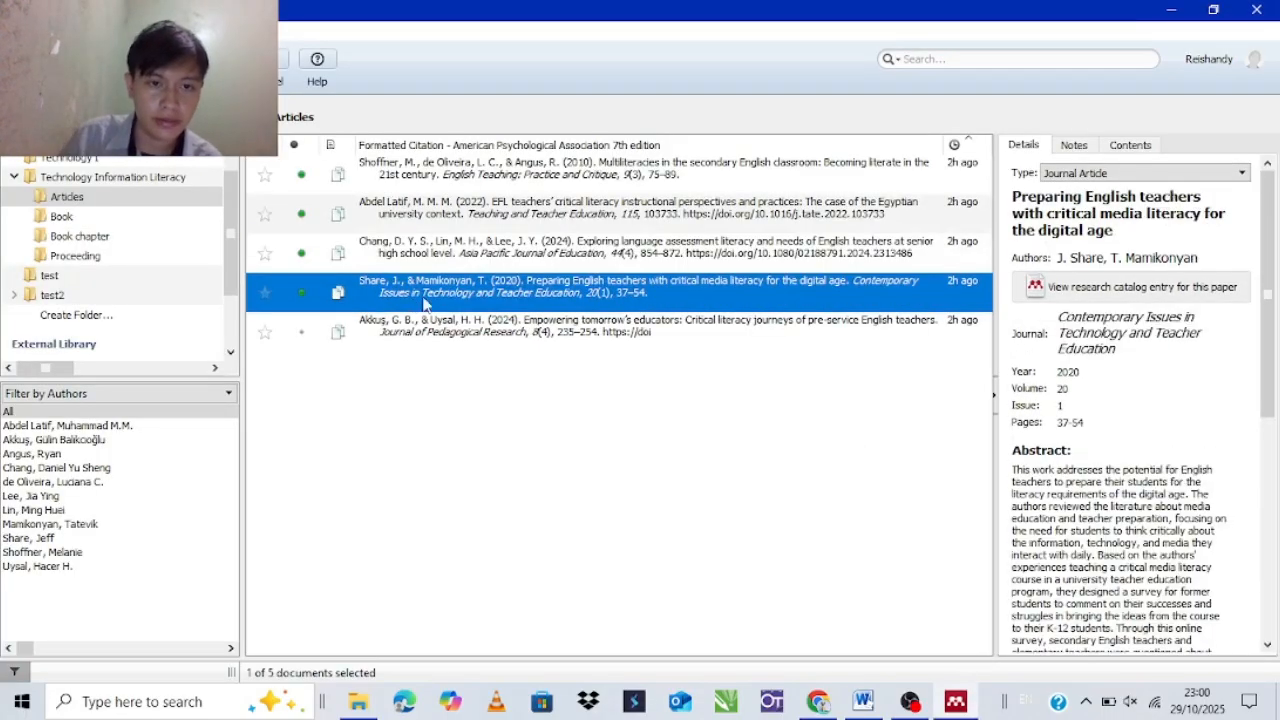
click(445, 220)
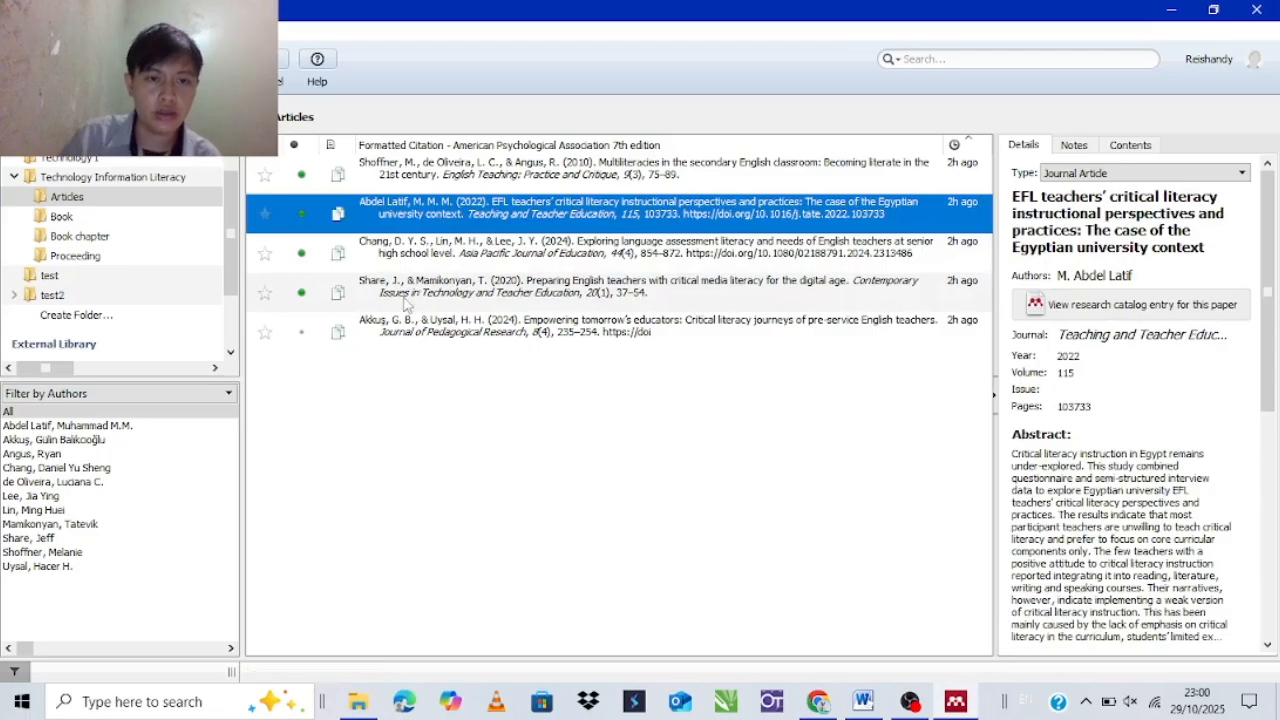
click(428, 186)
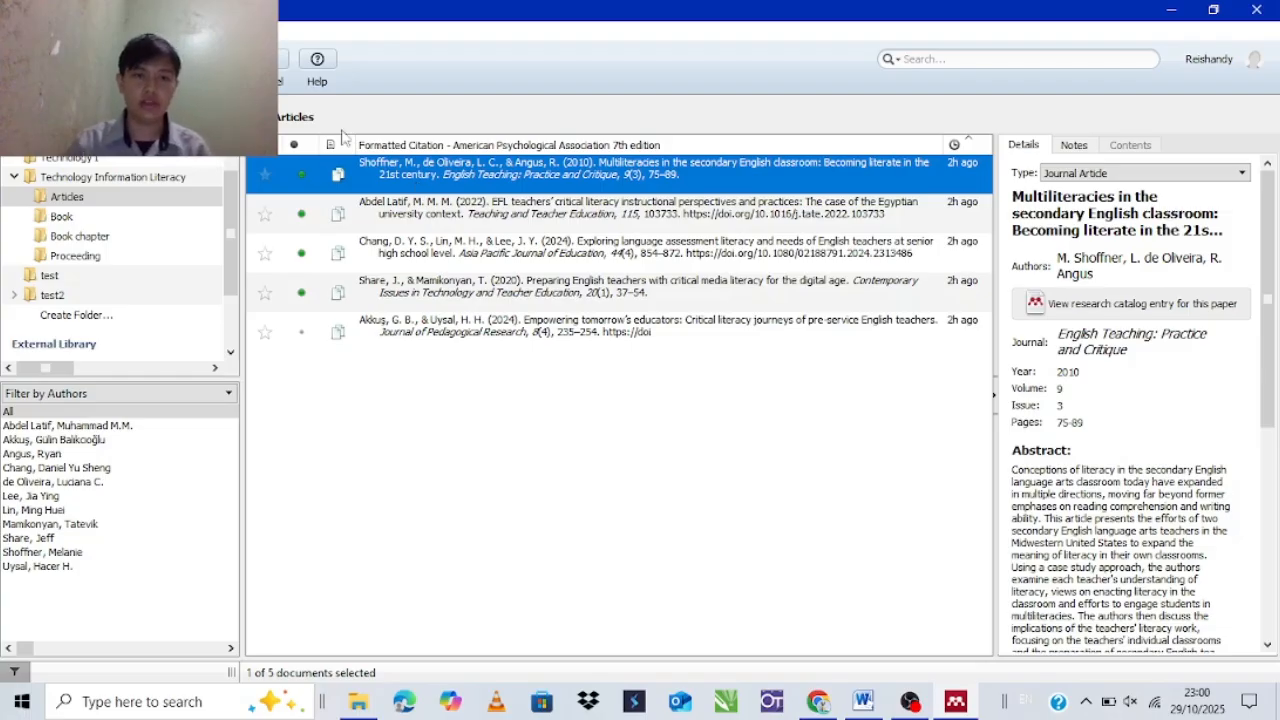
click(224, 60)
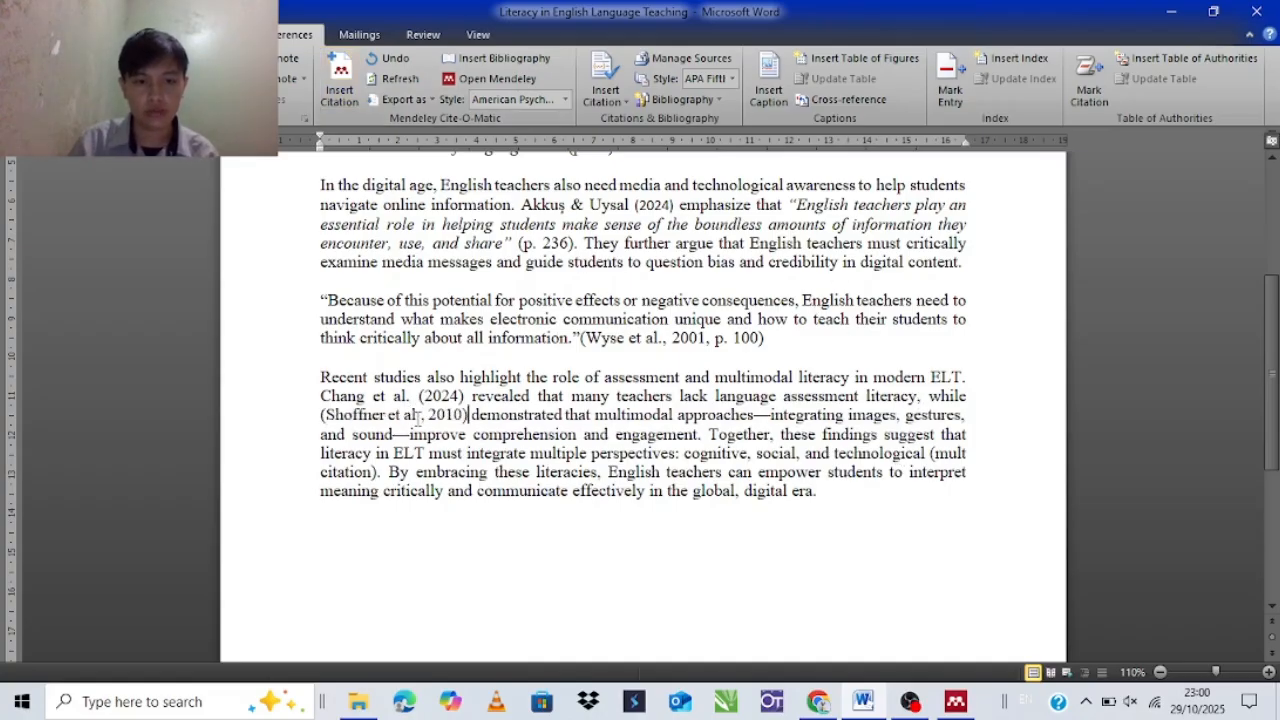
Edit the 2010 citation before "demonstrated" to suppress the author, and return to the Word document
right_click(418, 418)
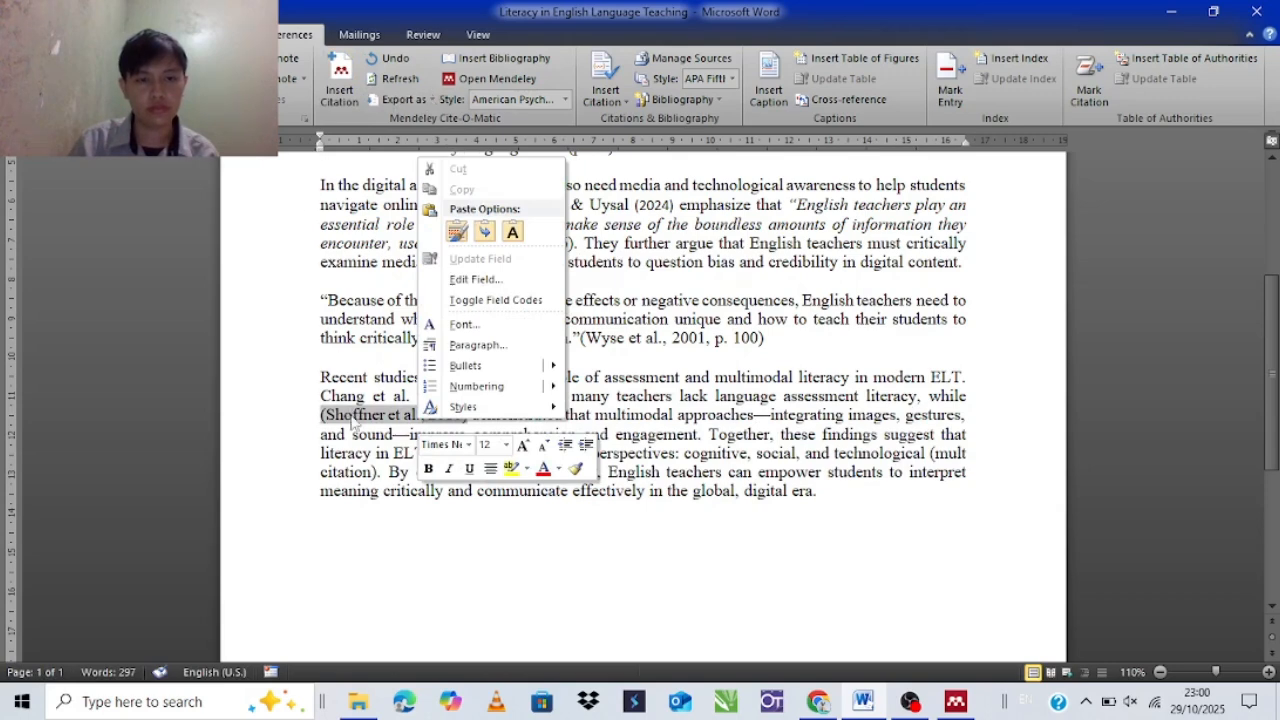
key(Escape)
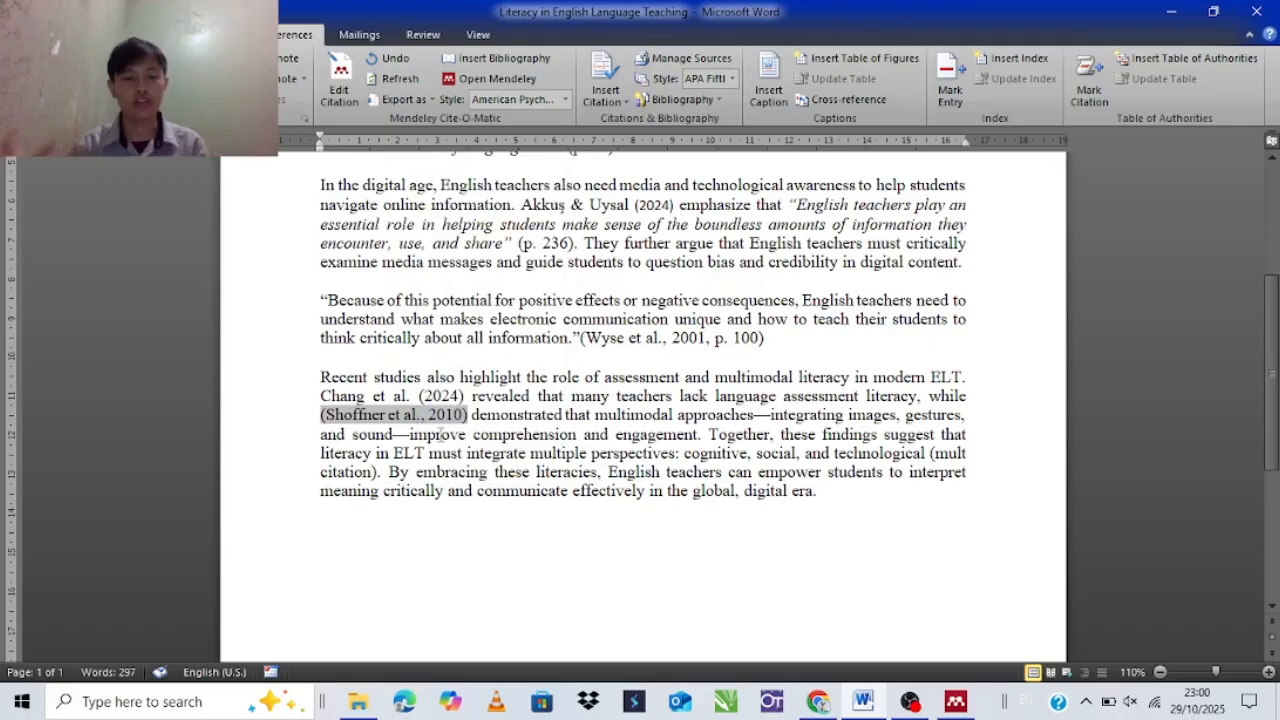
text(.)
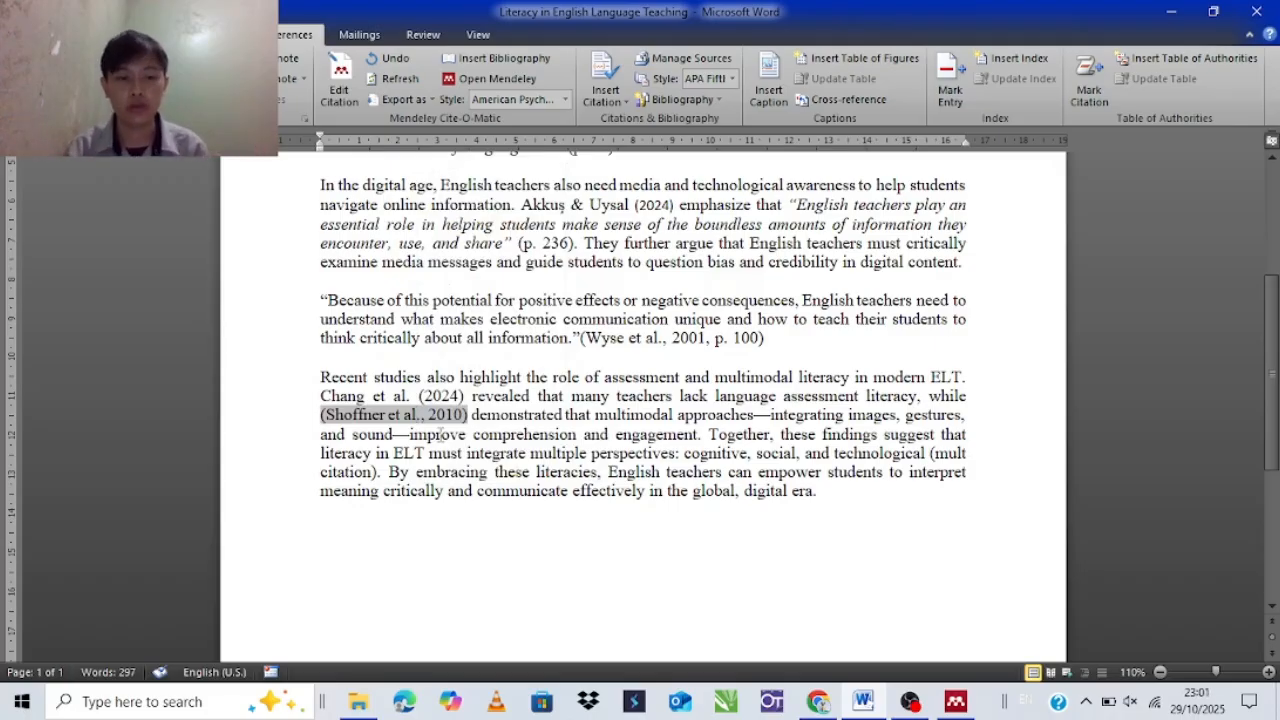
drag(332, 422, 424, 416)
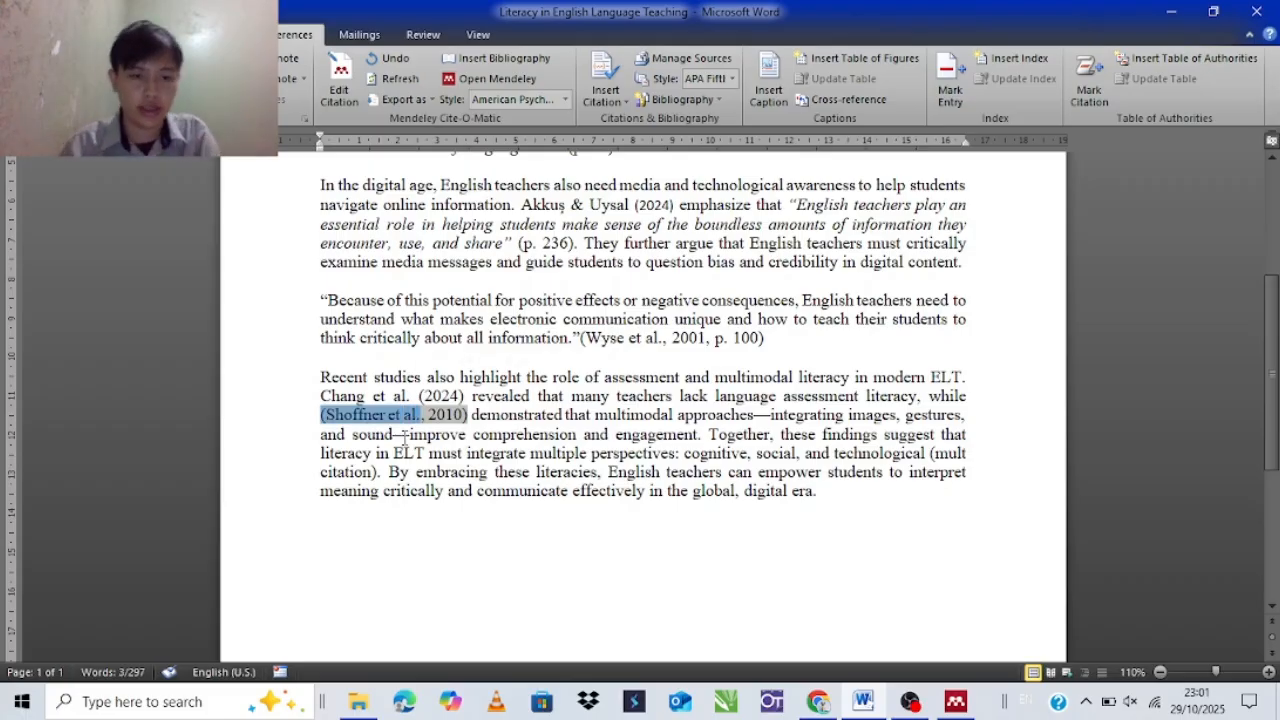
right_click(386, 422)
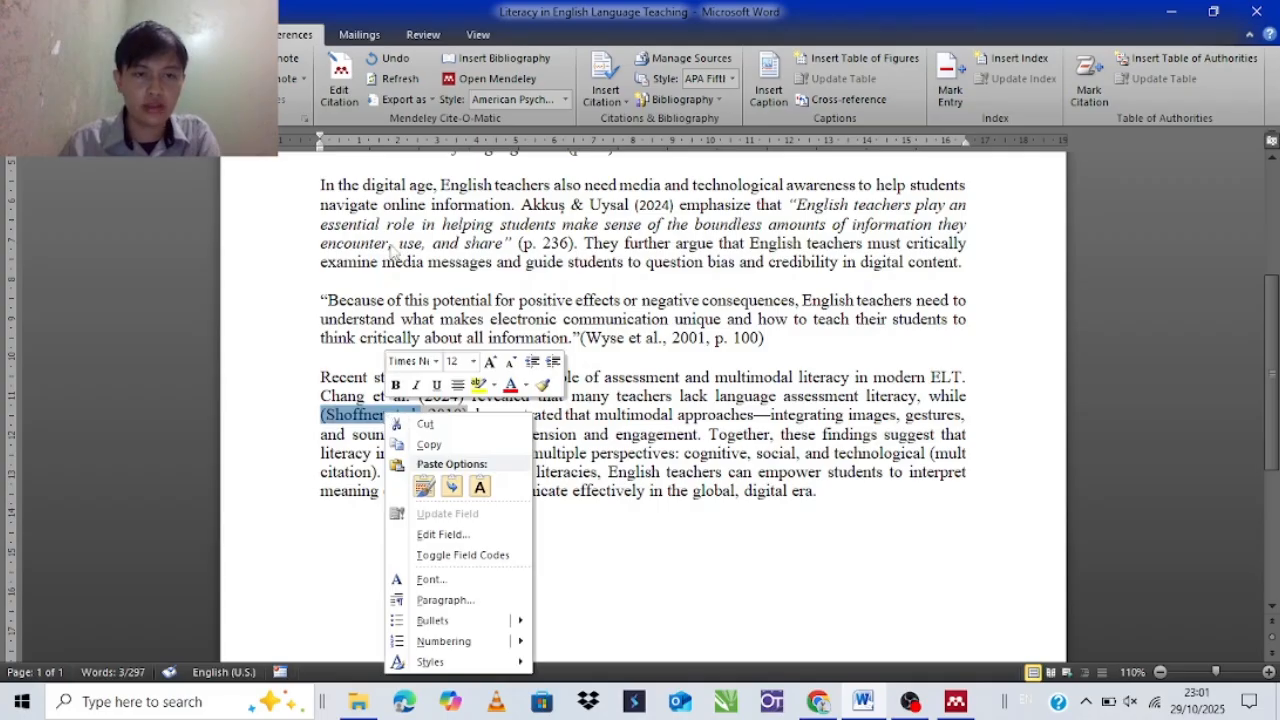
click(338, 82)
click(415, 444)
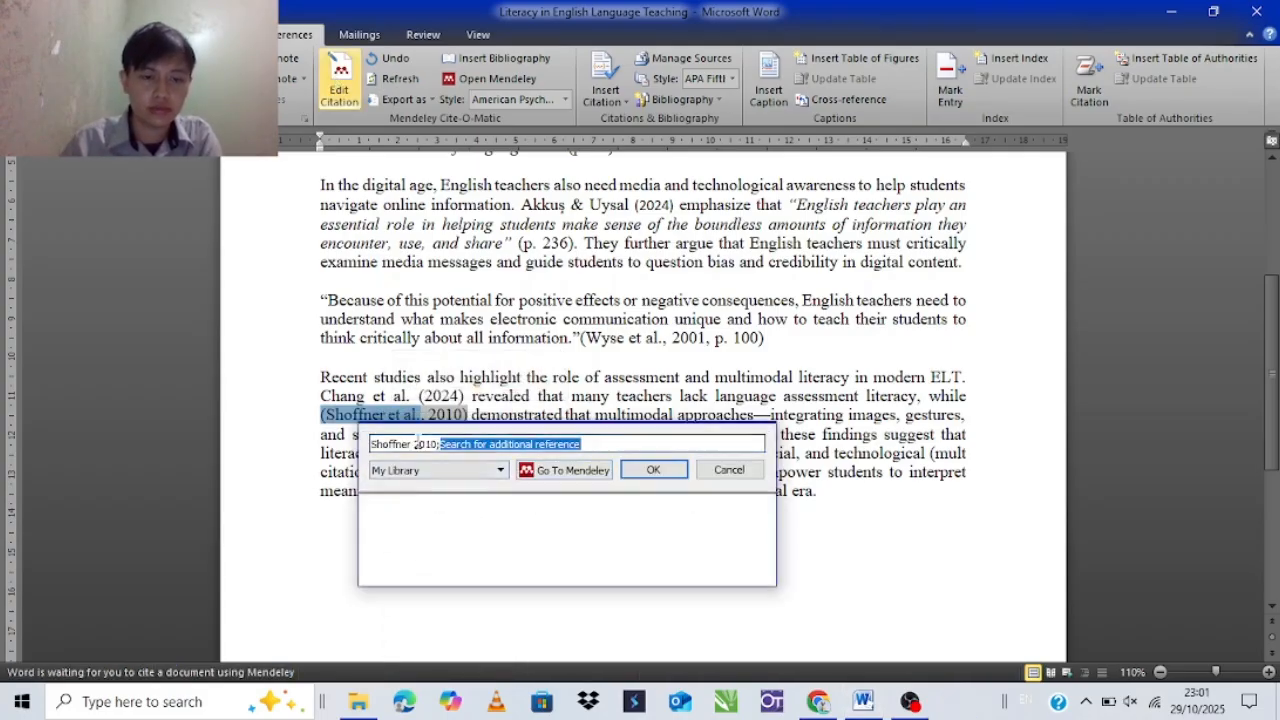
click(402, 540)
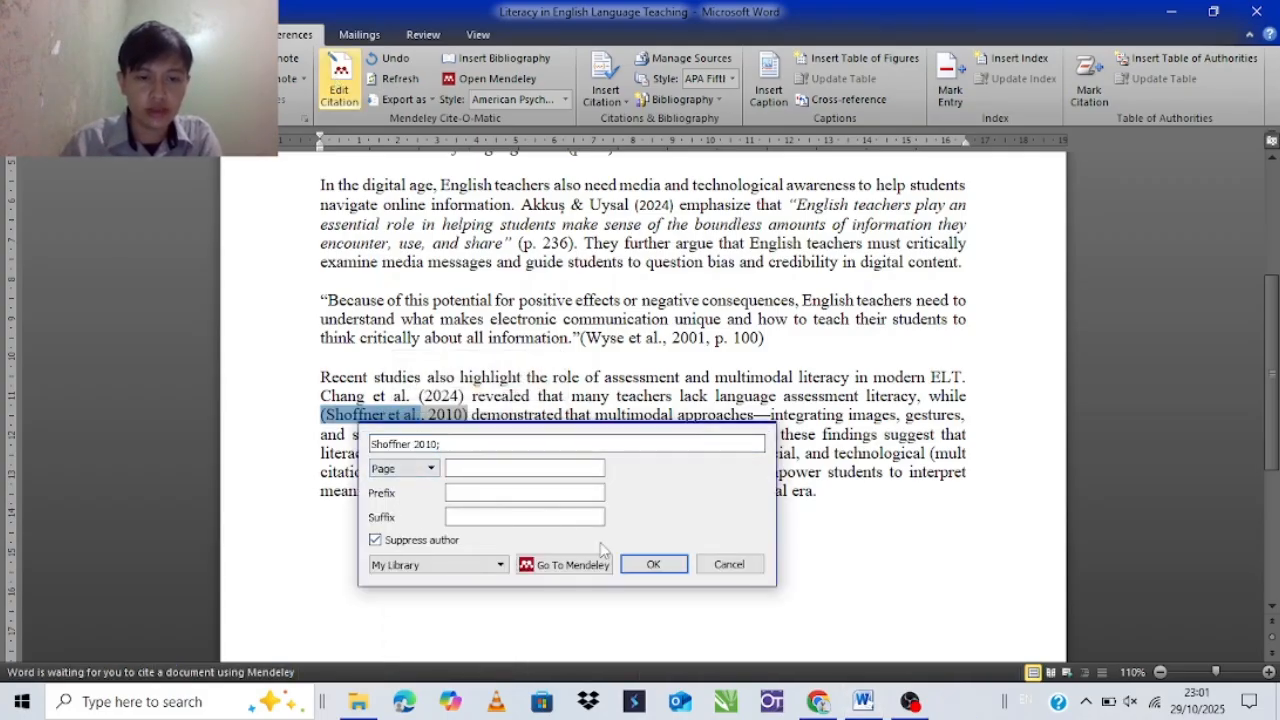
click(652, 564)
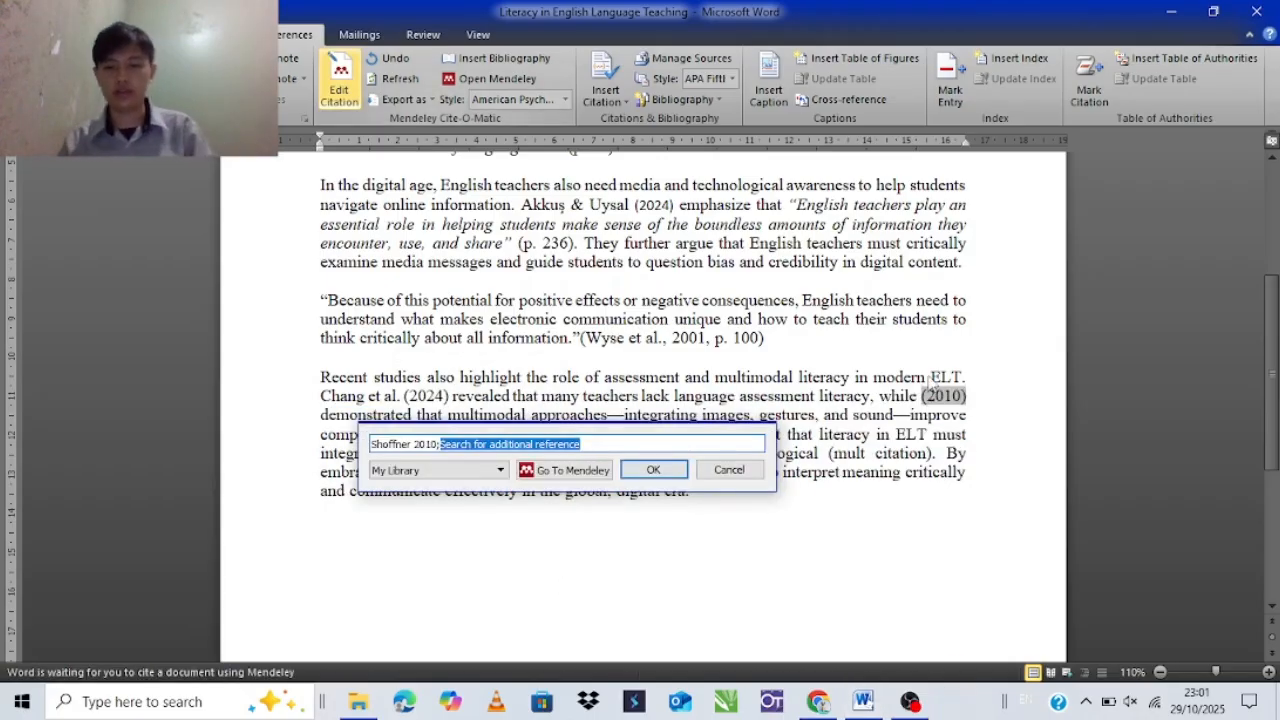
click(654, 472)
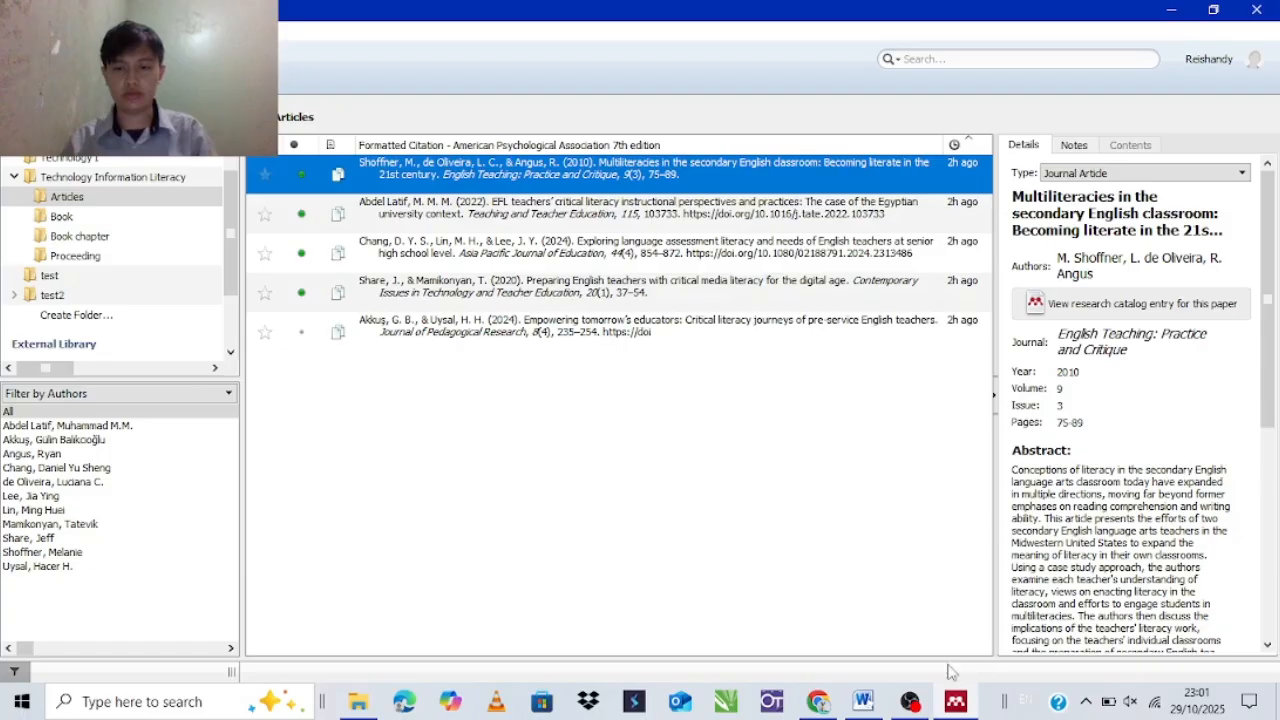
click(866, 703)
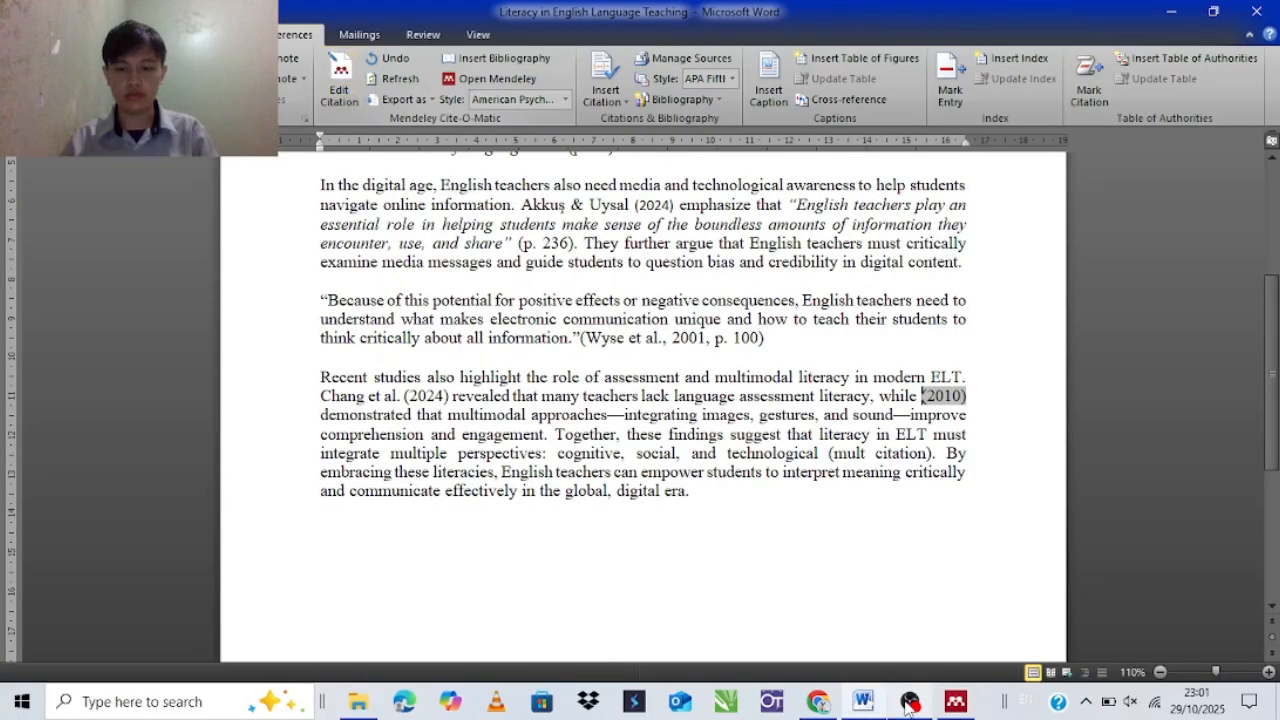
text(Sha)
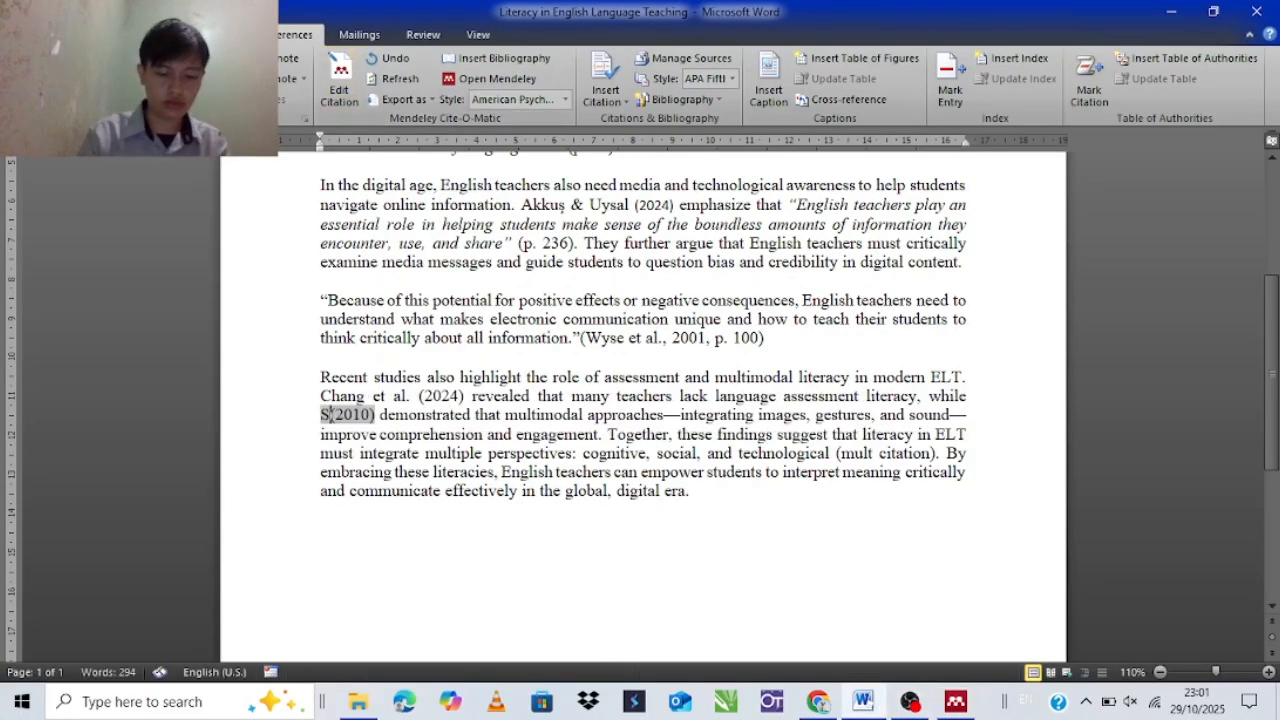
key(BackSpace)
key(BackSpace)
key(BackSpace)
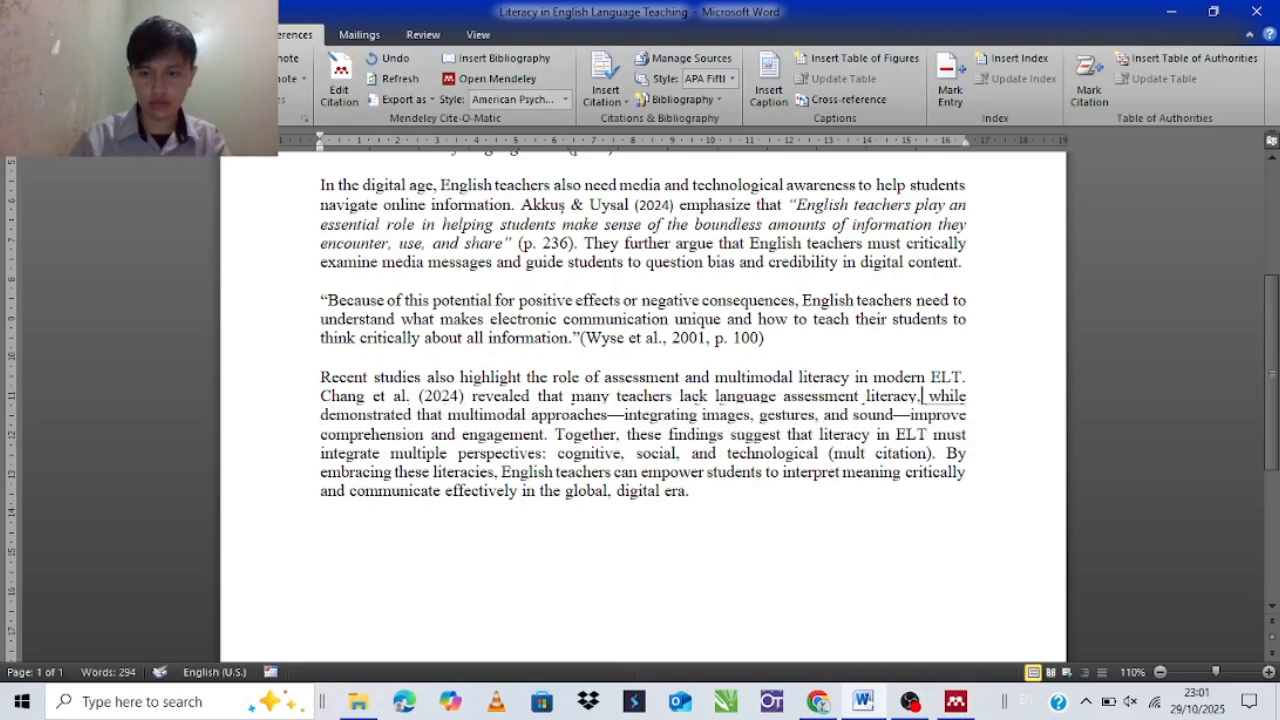
key(ctrl+z)
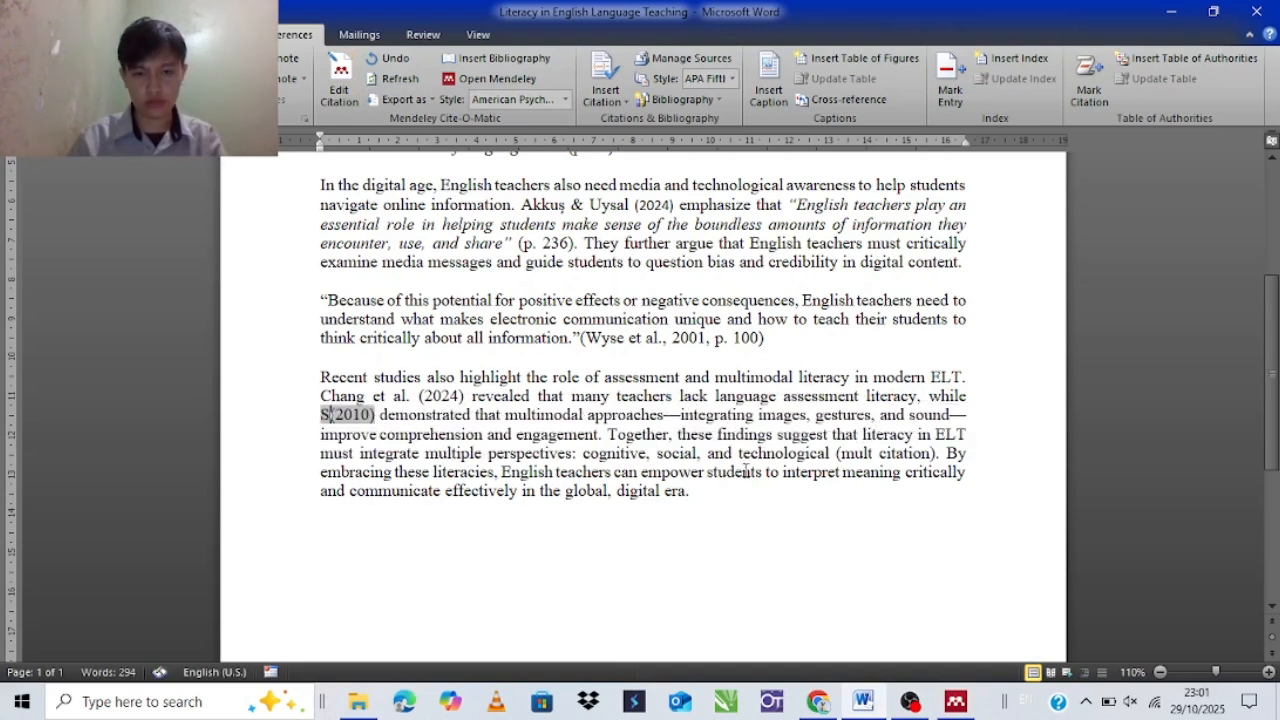
key(BackSpace)
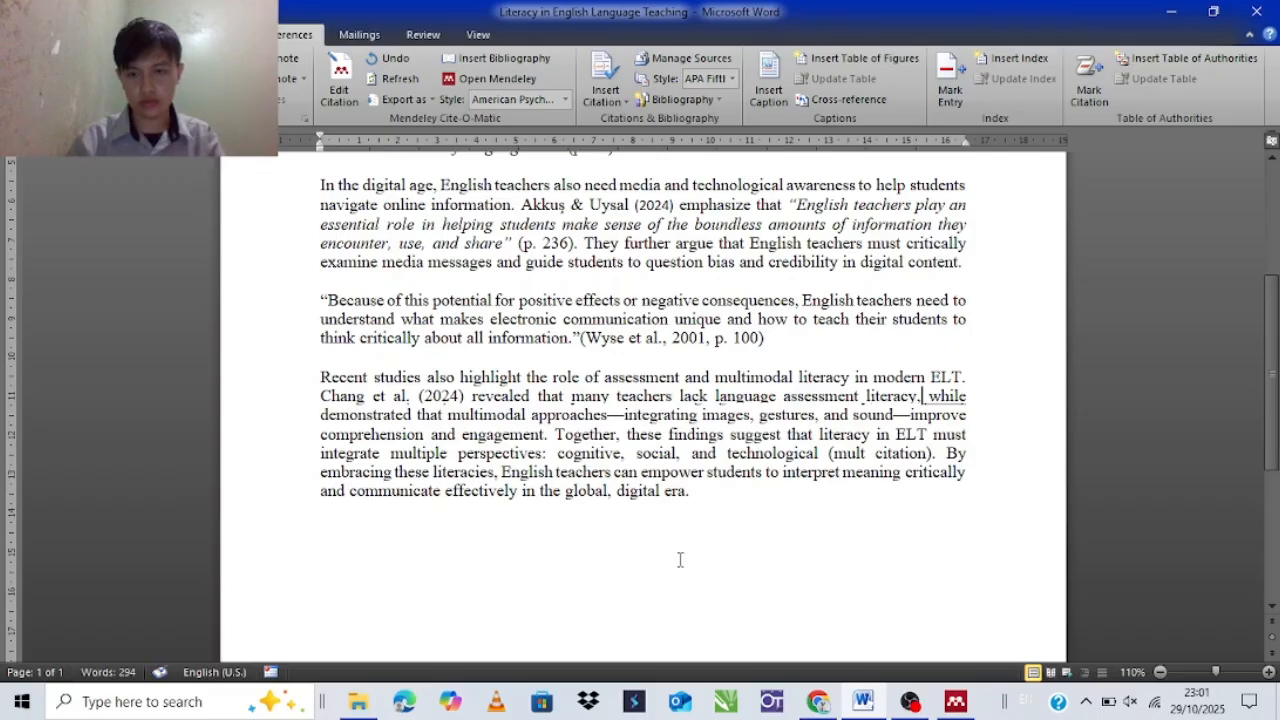
click(920, 504)
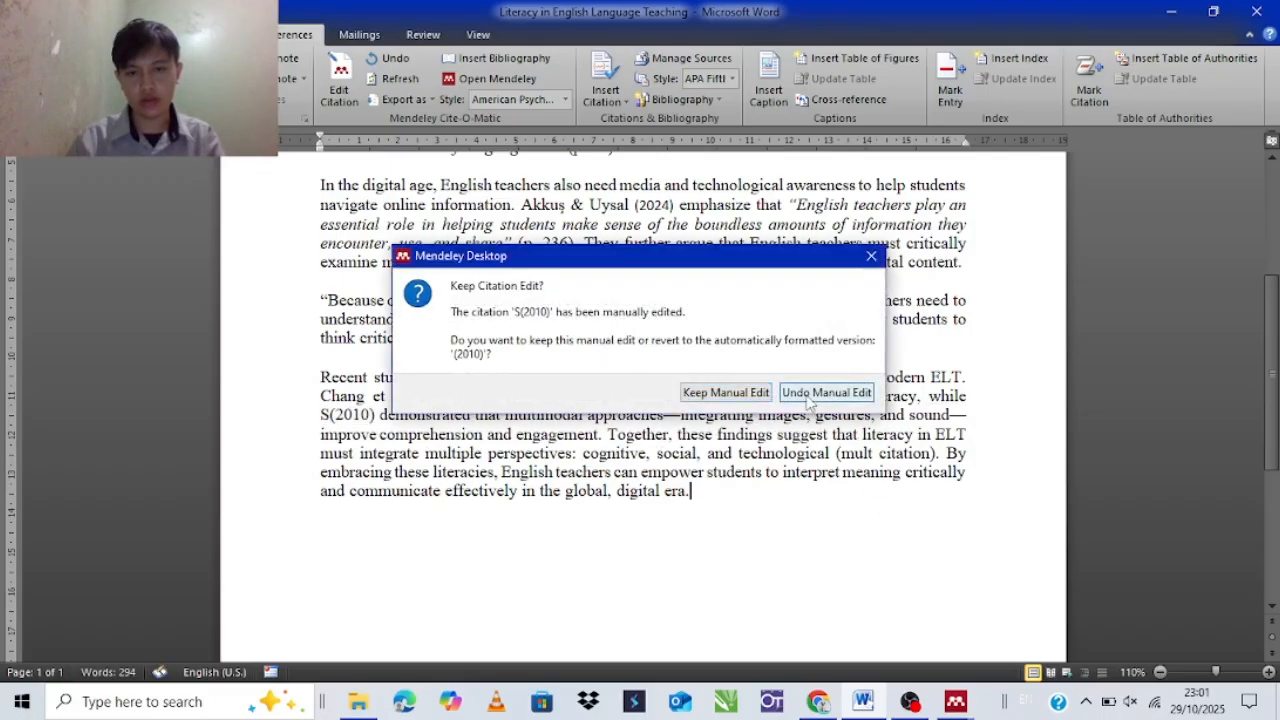
click(809, 396)
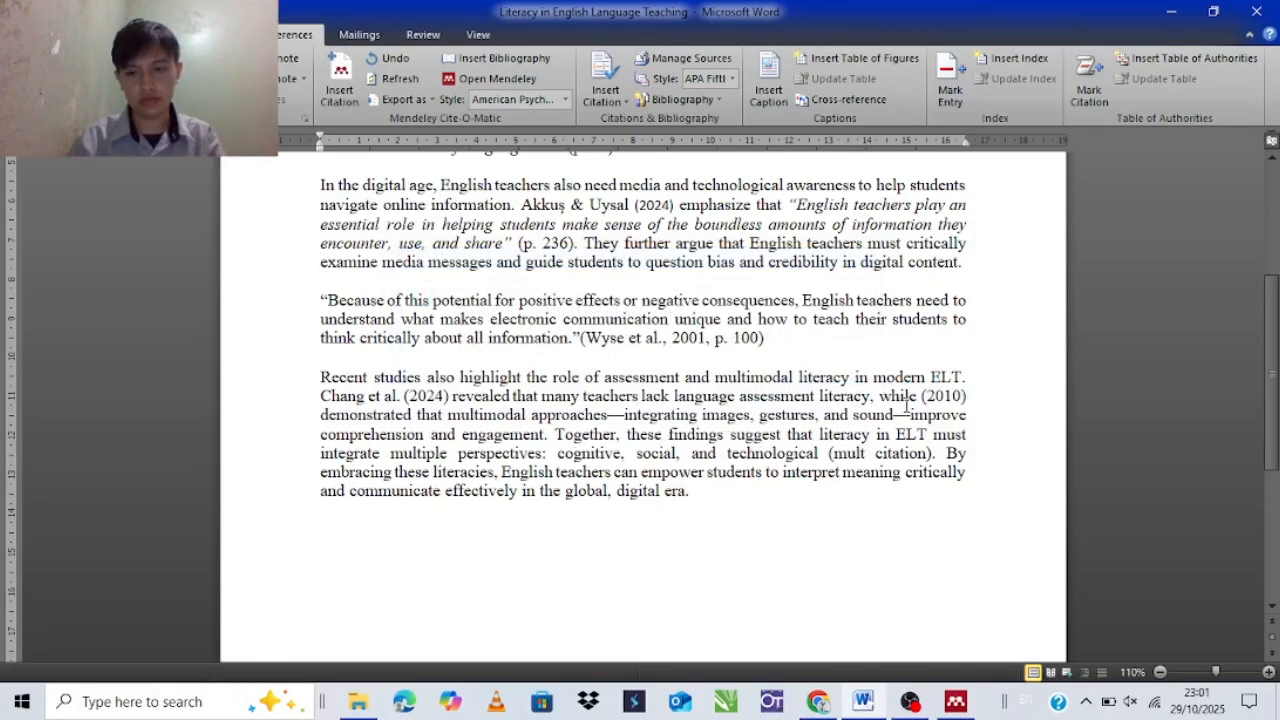
Write the first author's surname followed by "et al." between "while" and the 2010 citation, separated by spaces
click(922, 396)
click(920, 396)
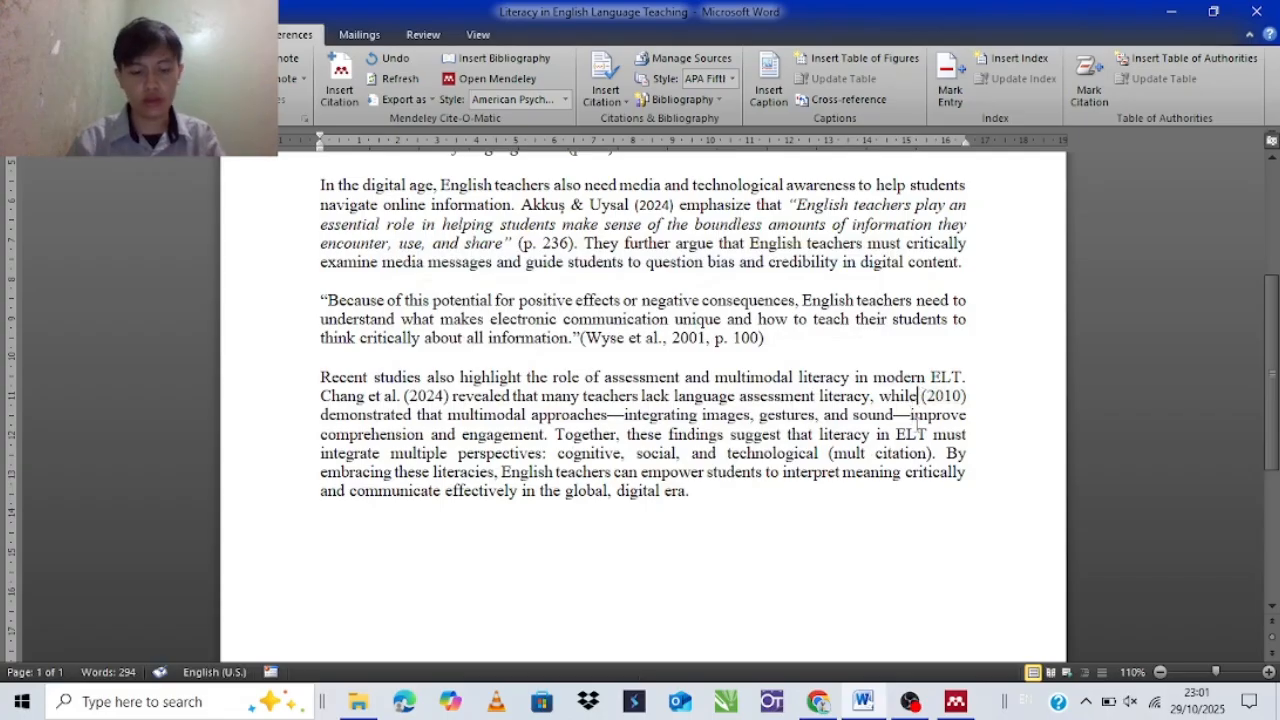
text(Shoffne )
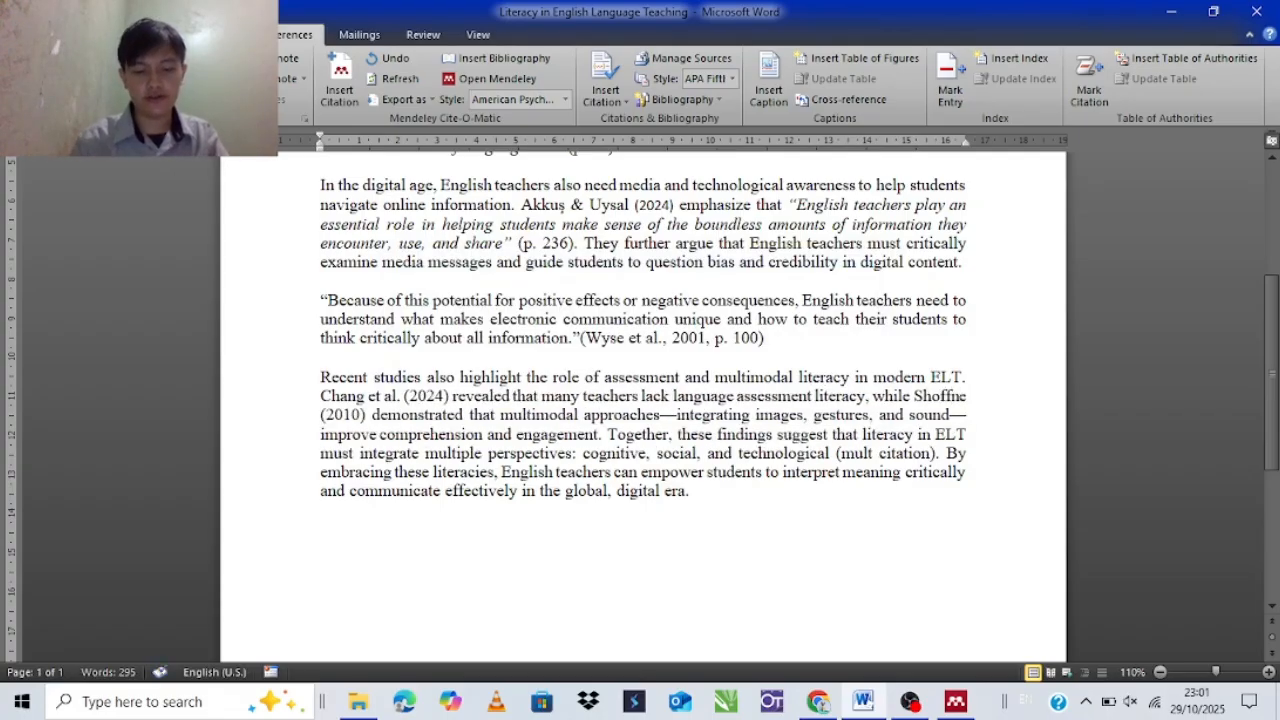
text(r et al. (2010) demonstrated that multimodal approaches—integrating images, gestures,)
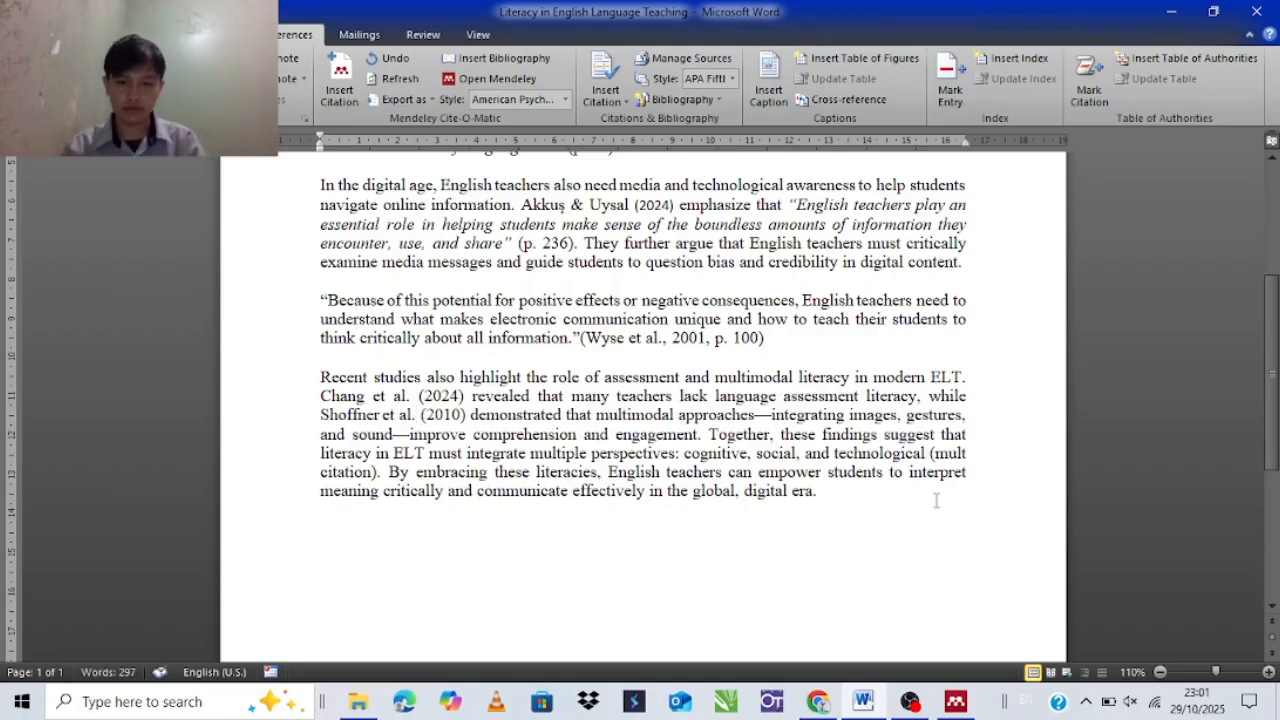
Insert a citation before "(mult citation)" from Mendeley's Book folder for the 2001 book "Teaching English, language and literacy"
click(934, 454)
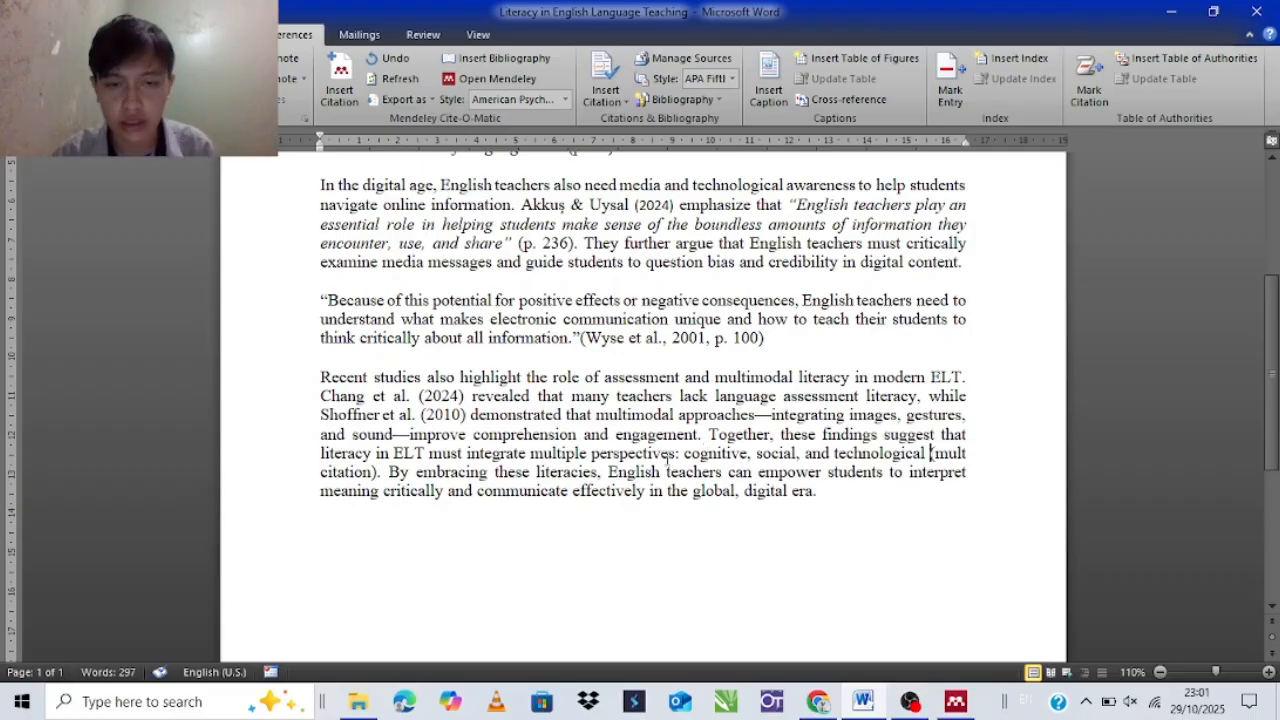
click(336, 94)
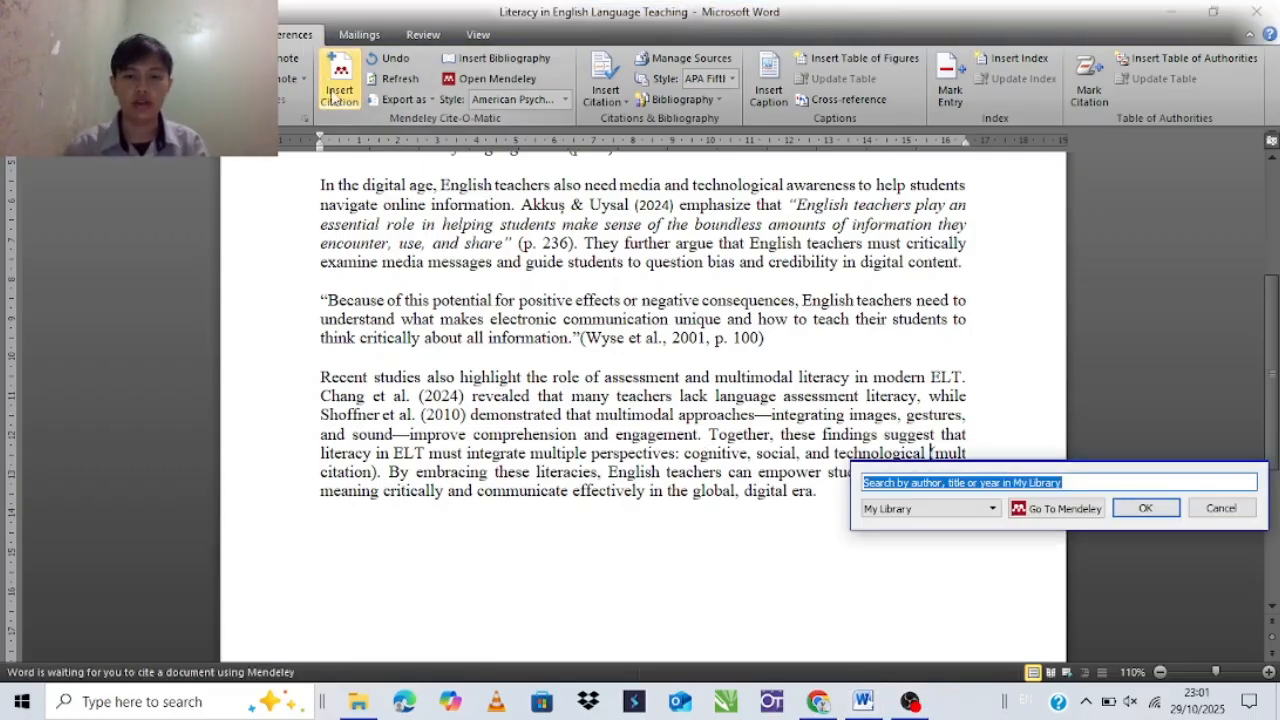
click(1045, 509)
click(160, 238)
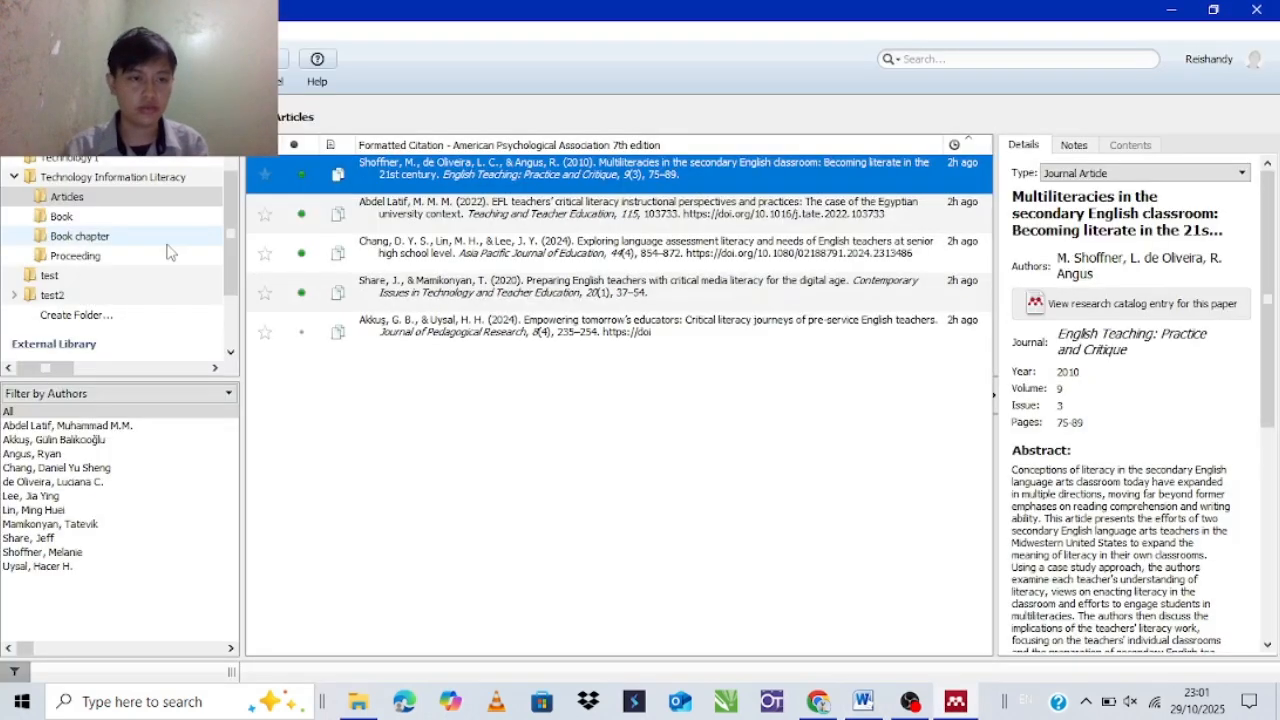
click(100, 216)
click(402, 224)
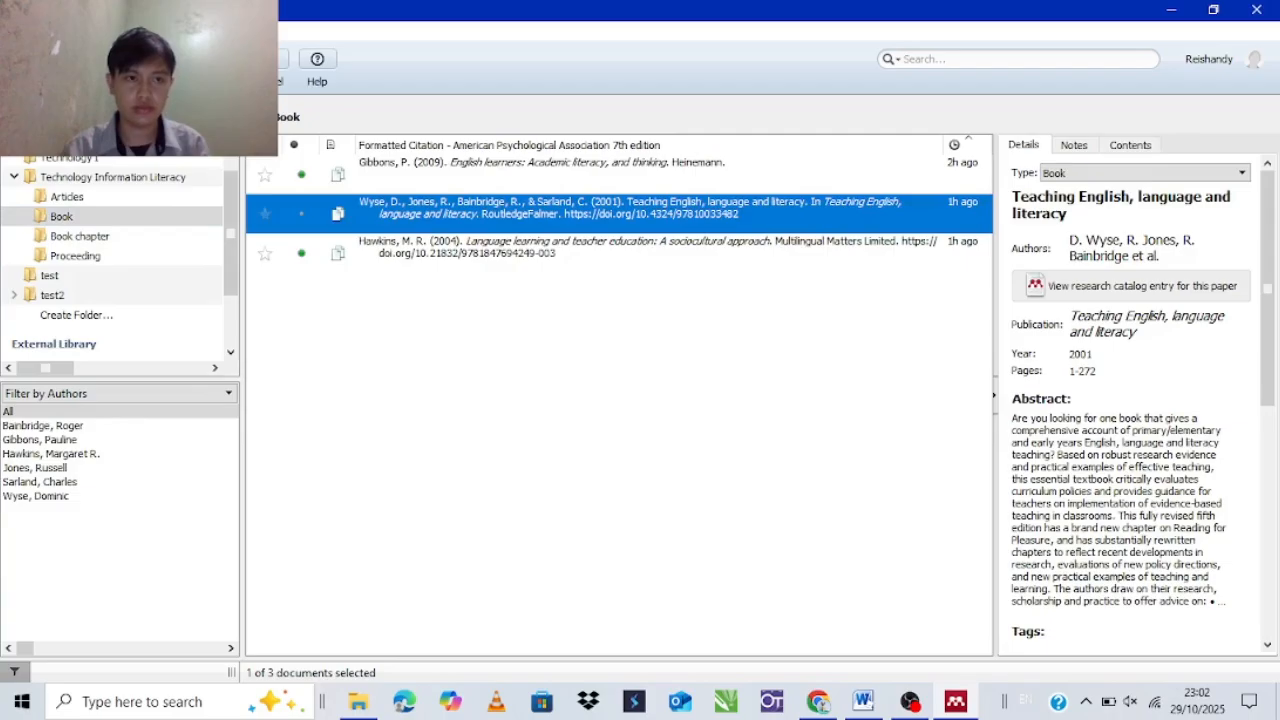
click(225, 60)
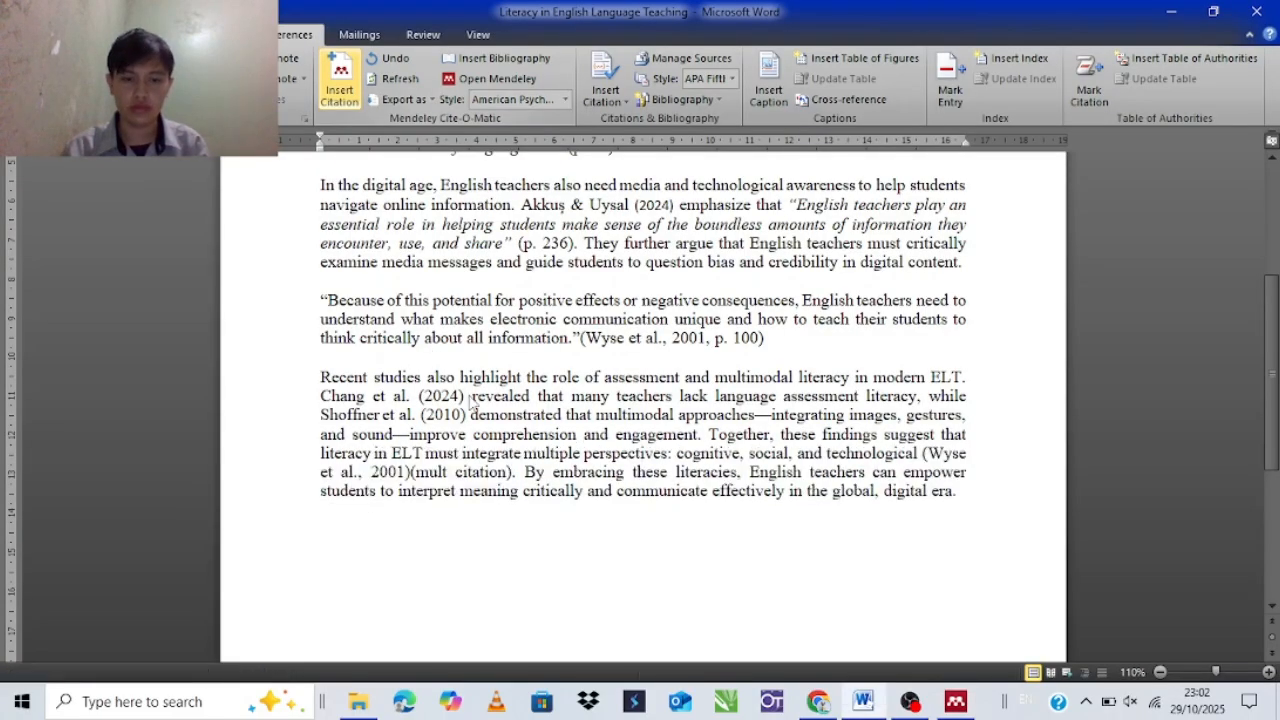
Delete the "(mult citation)" placeholder in the last paragraph, including its parentheses, and keep the full stop
drag(509, 476, 417, 474)
key(Delete)
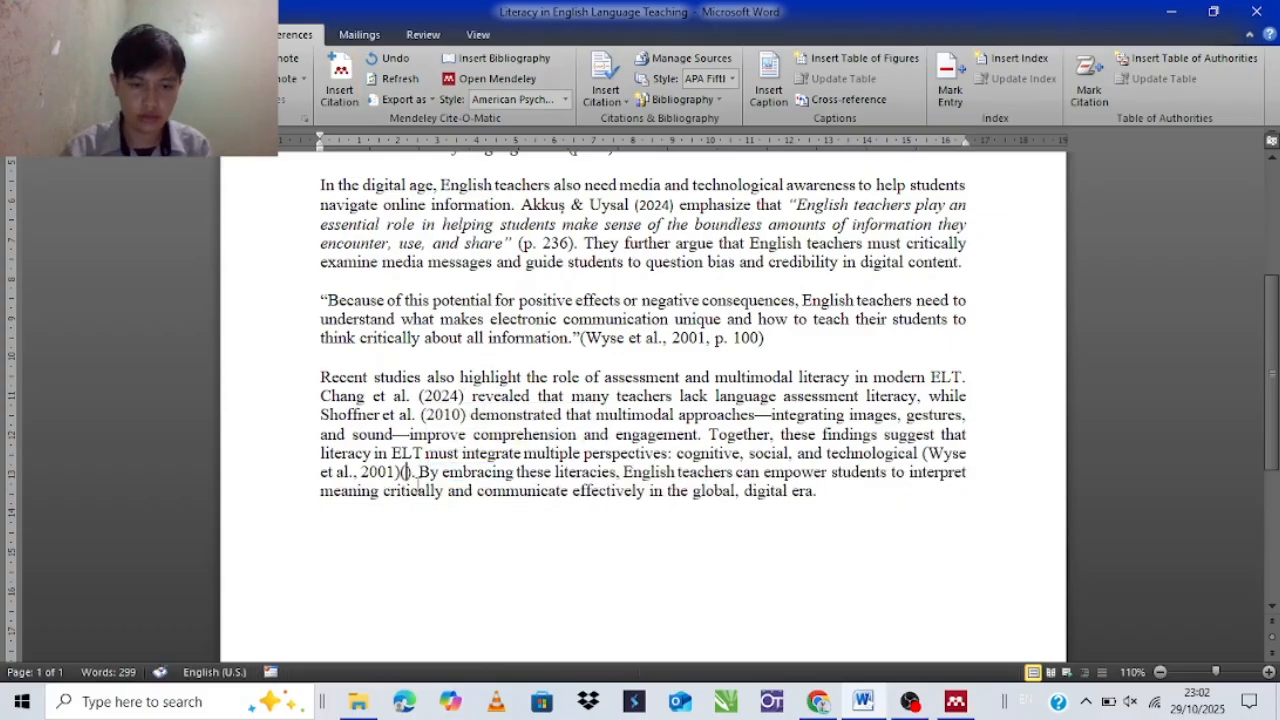
key(Delete)
key(BackSpace)
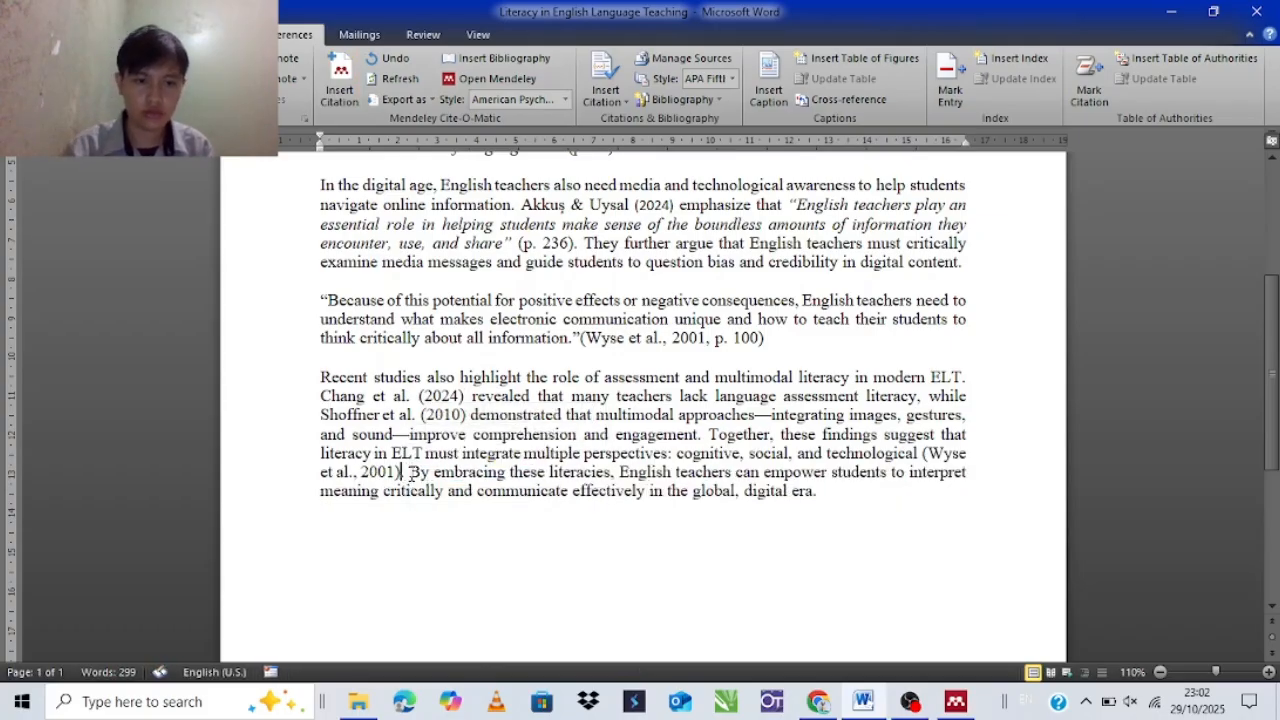
Insert a citation right after the 2001 one for the 2004 book "Language learning and teacher education: A sociocultural approach" from Mendeley
click(340, 82)
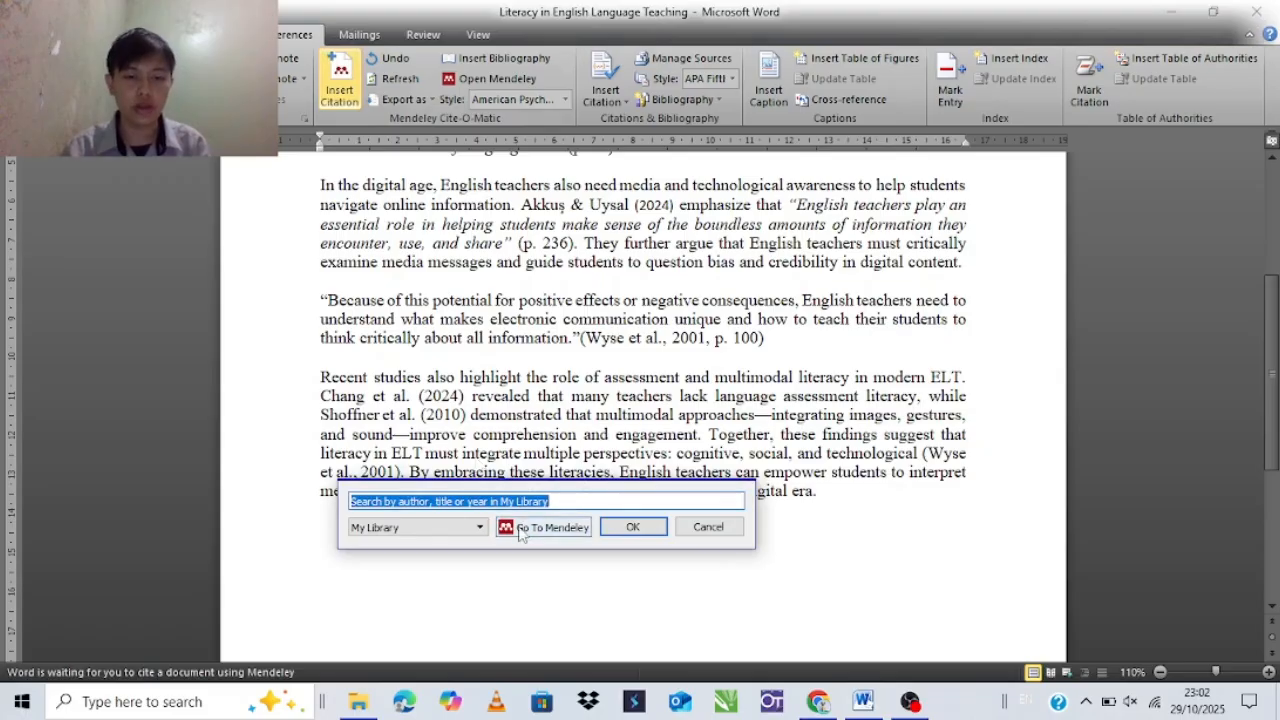
click(520, 531)
click(484, 258)
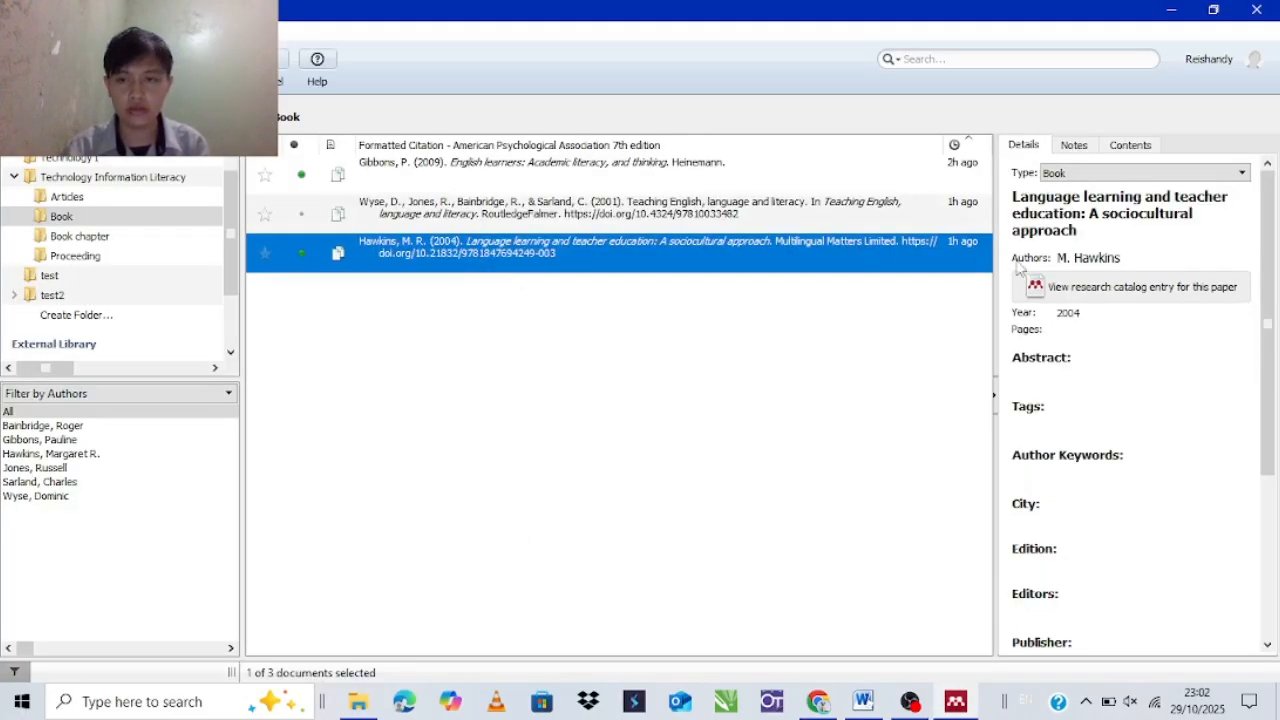
click(233, 60)
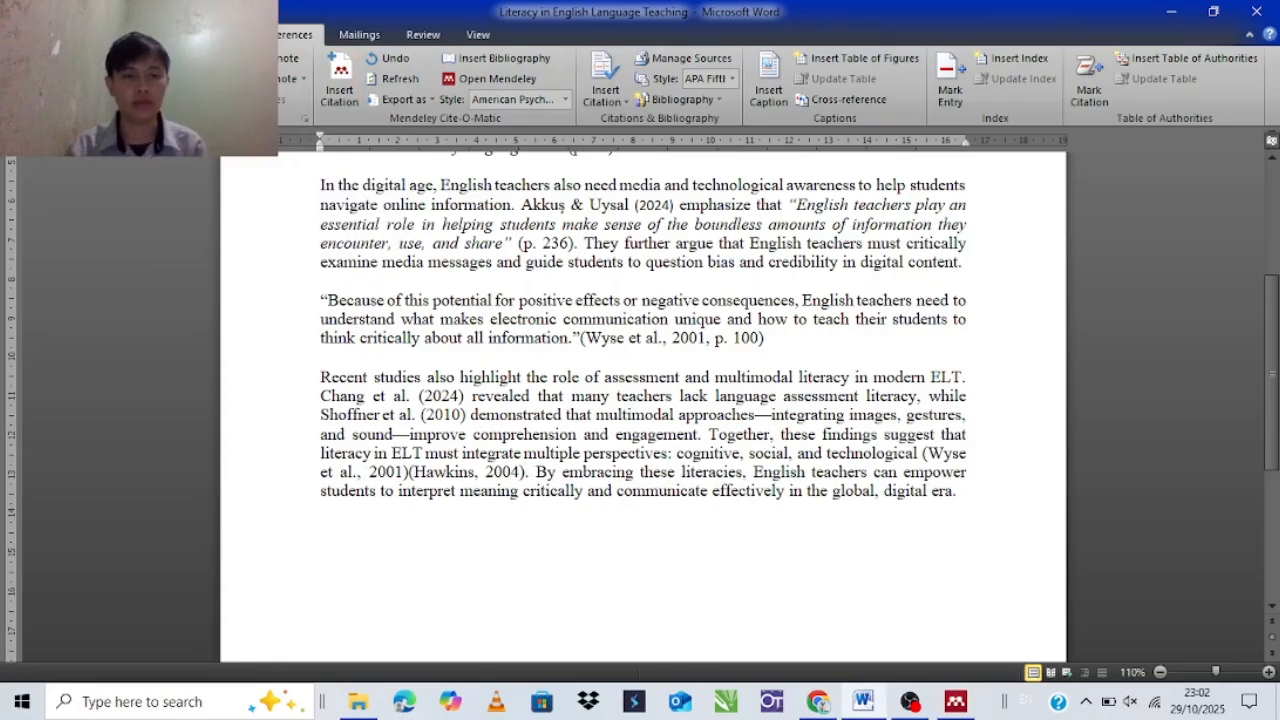
Add a citation after the 2004 one from Mendeley's Proceeding folder for "The multimodal approach in English language teaching: a systematic review"
click(340, 85)
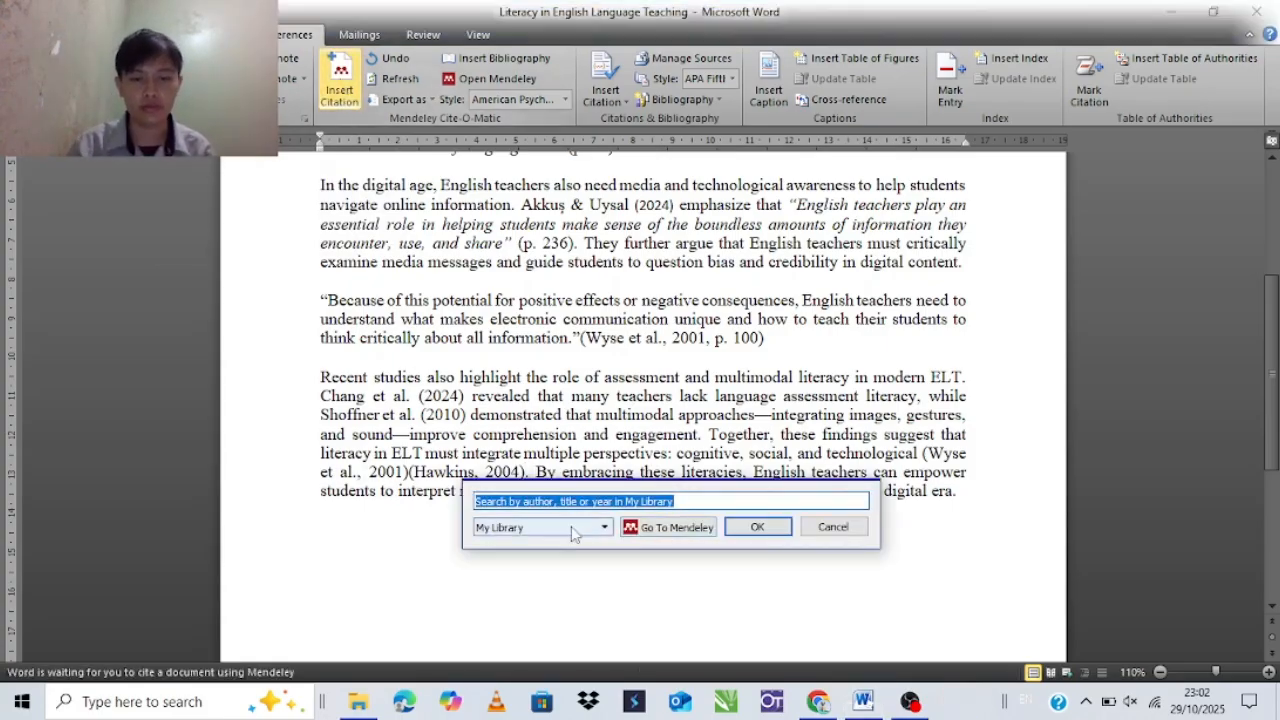
click(690, 527)
click(140, 255)
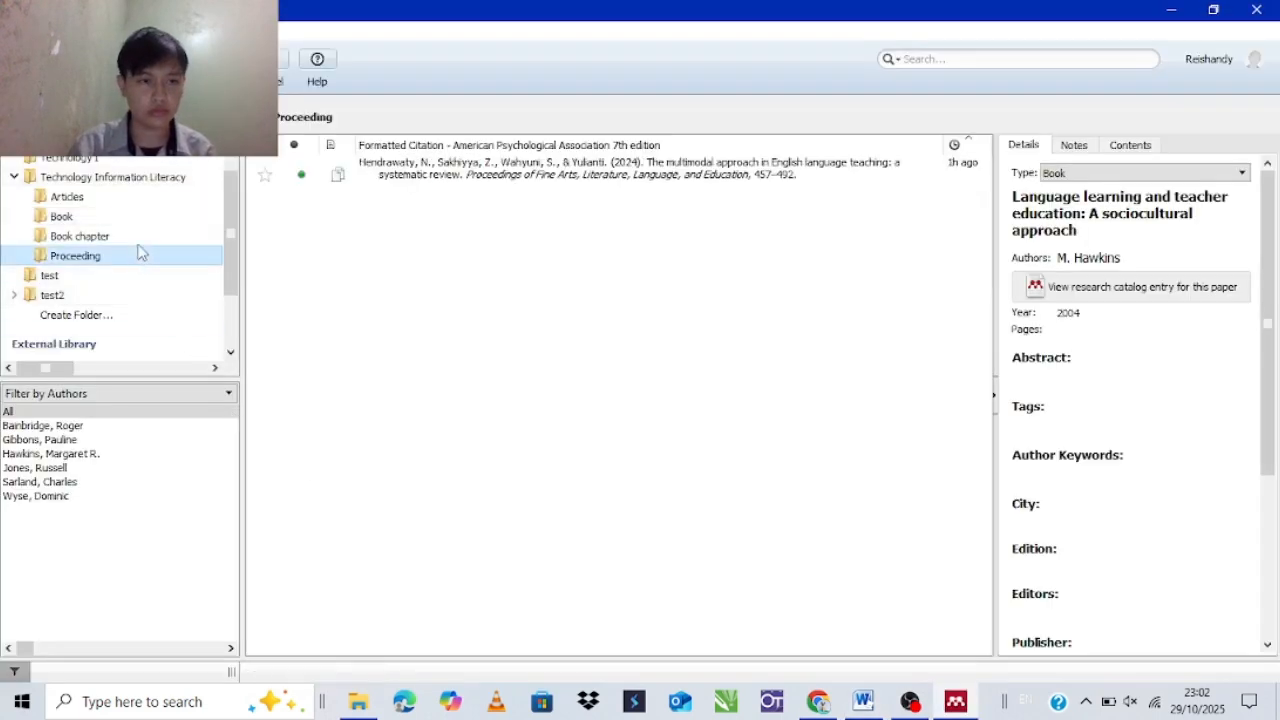
click(466, 185)
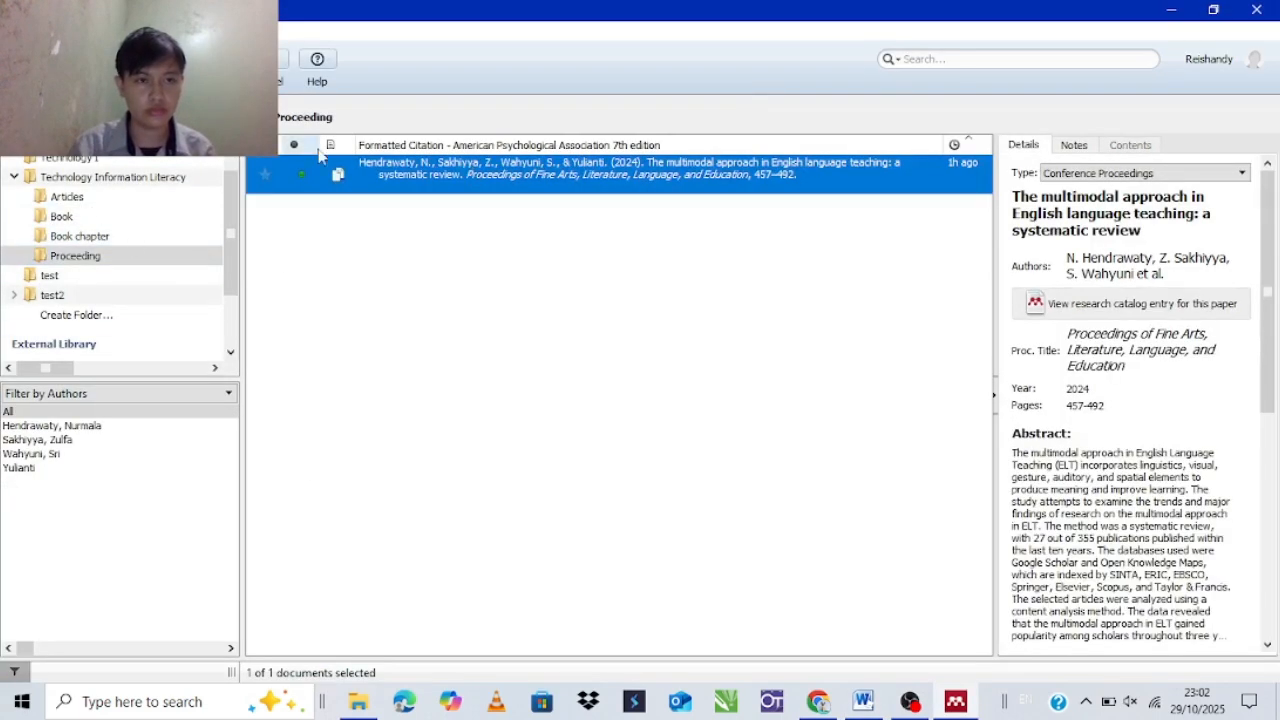
click(226, 60)
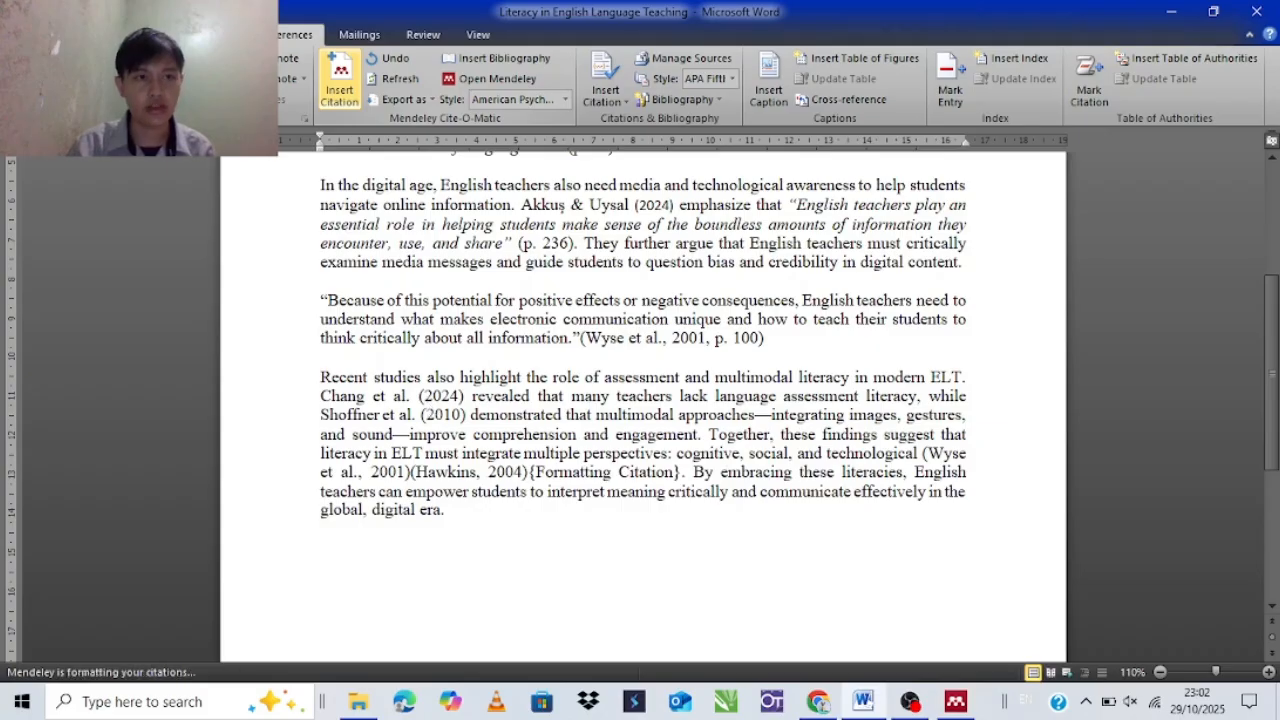
Add a fourth adjacent citation from Mendeley's Book chapter folder for the 2016 chapter 'Being the "only one"'
click(337, 82)
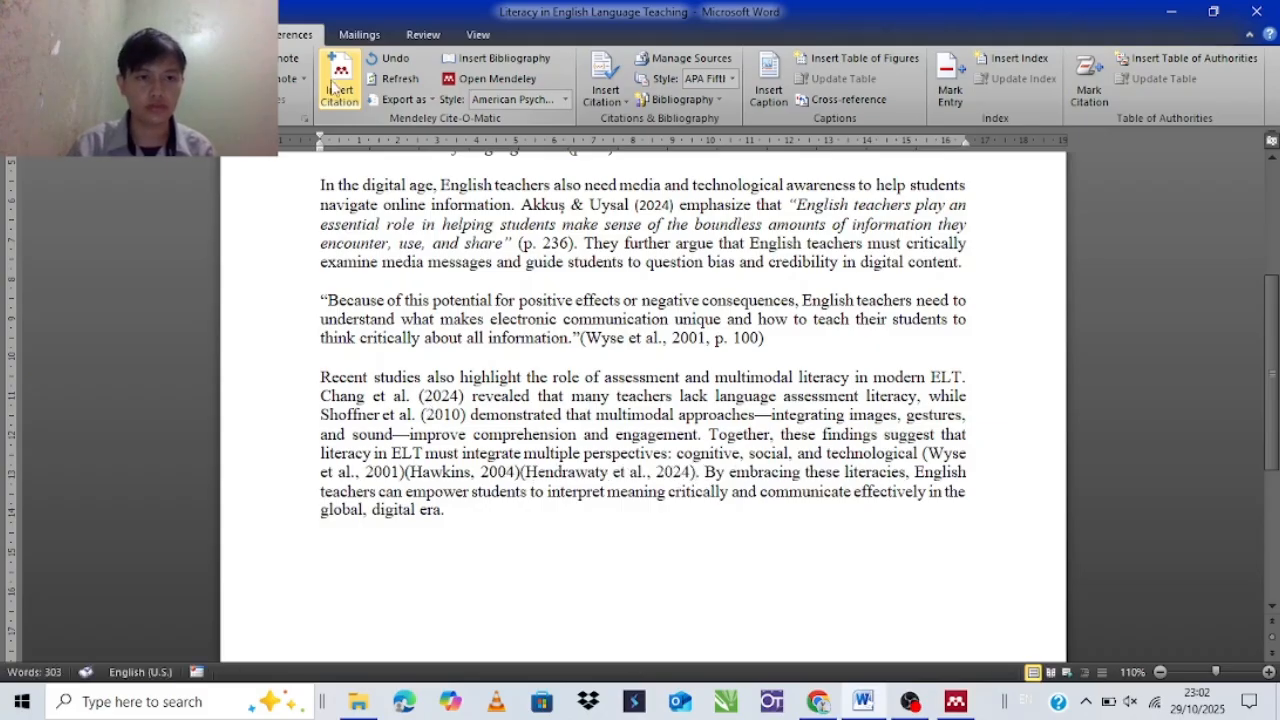
click(800, 528)
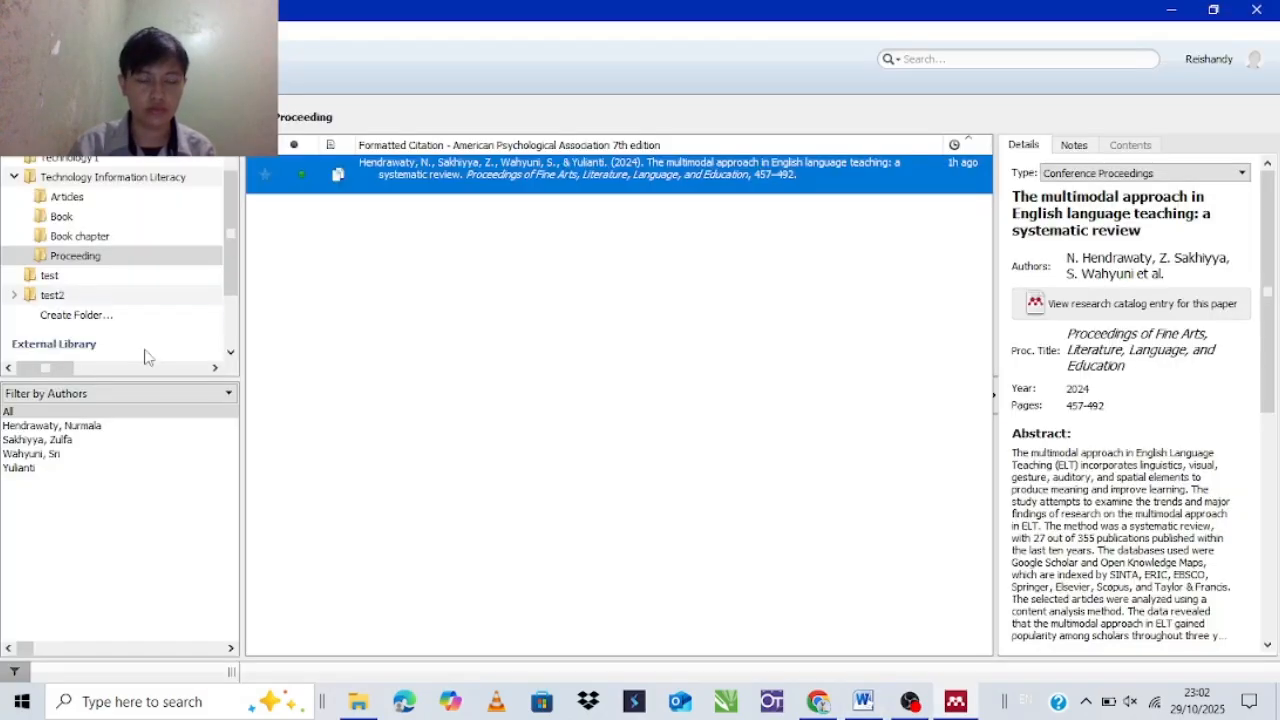
click(168, 238)
click(392, 178)
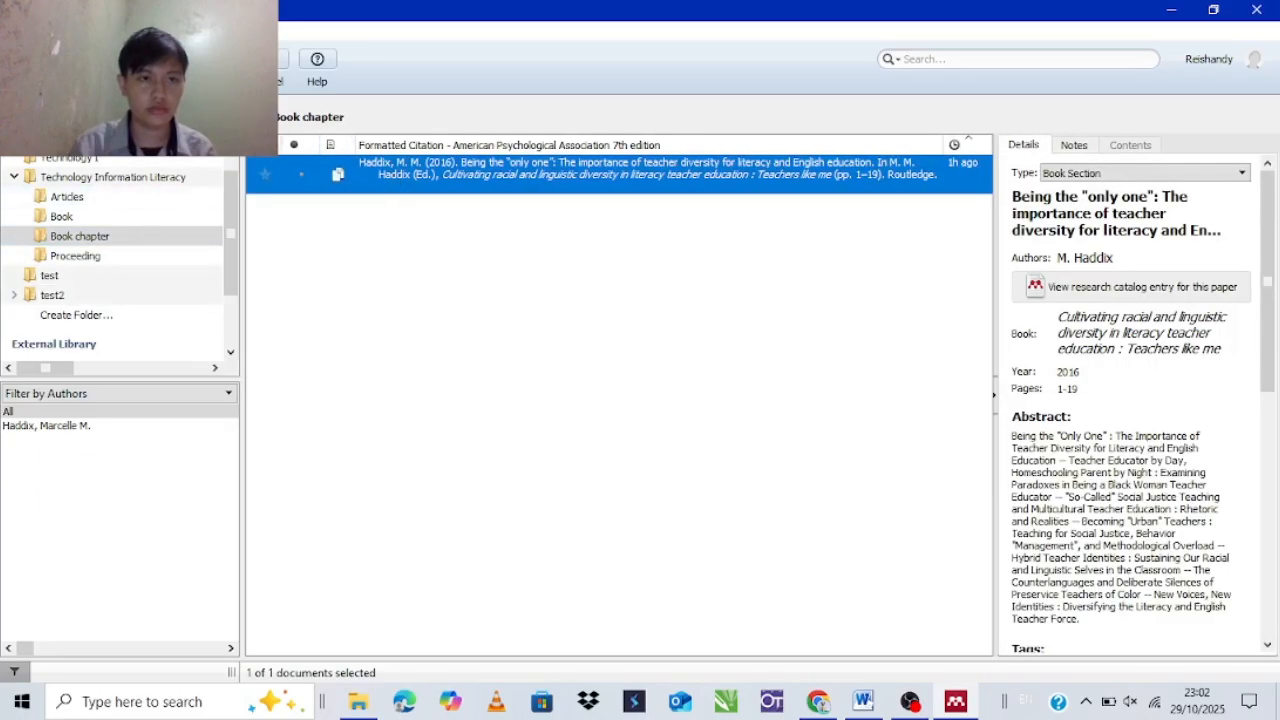
click(222, 60)
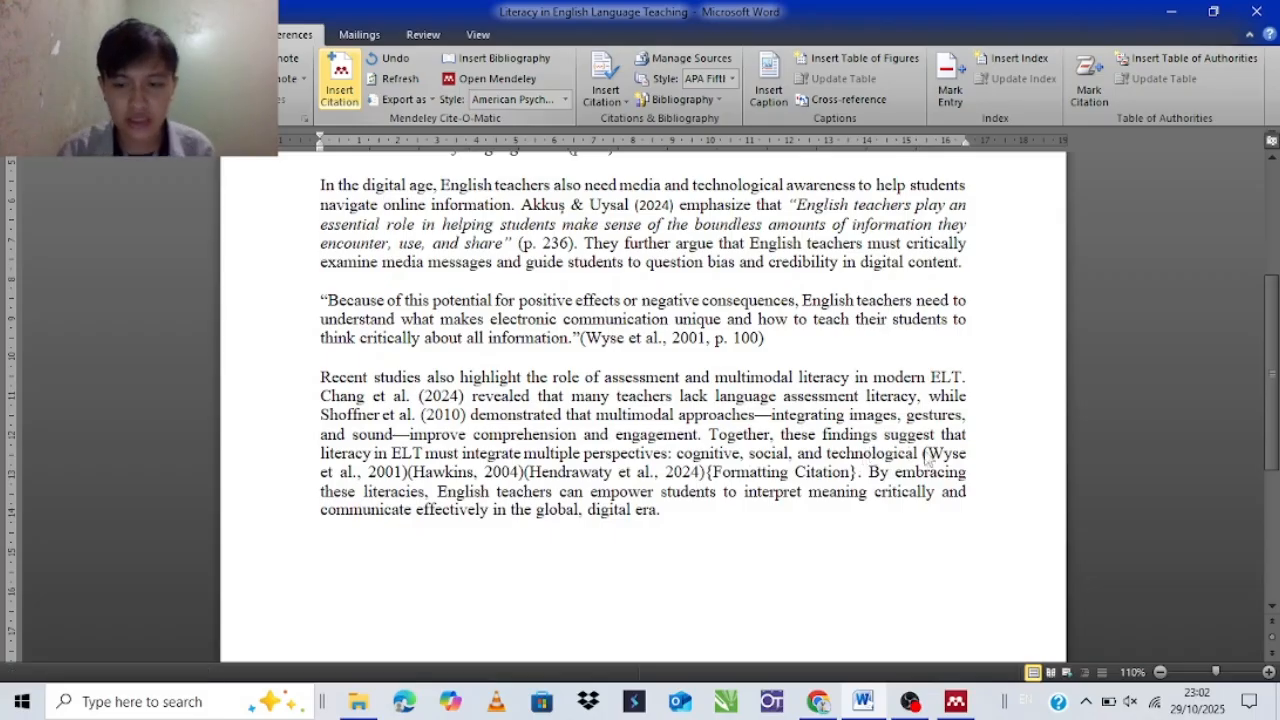
Merge the four adjacent citations after "technological" into one multiple citation
drag(920, 455, 818, 472)
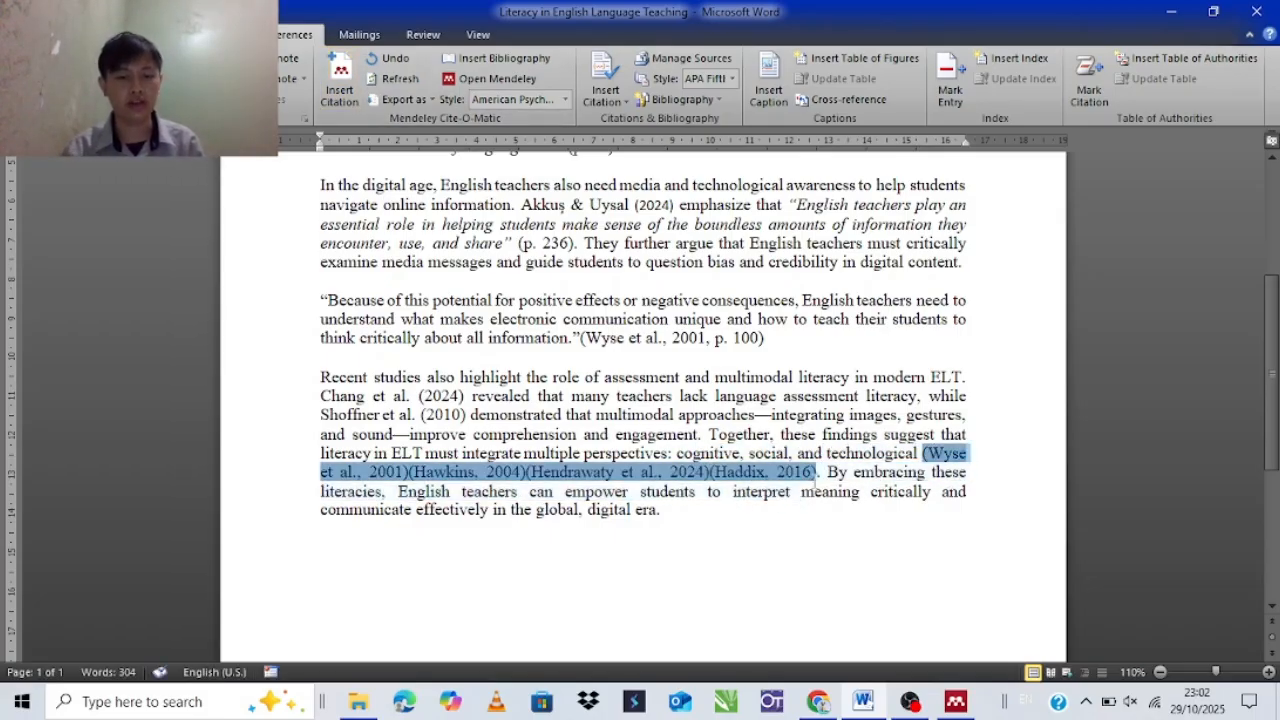
click(746, 574)
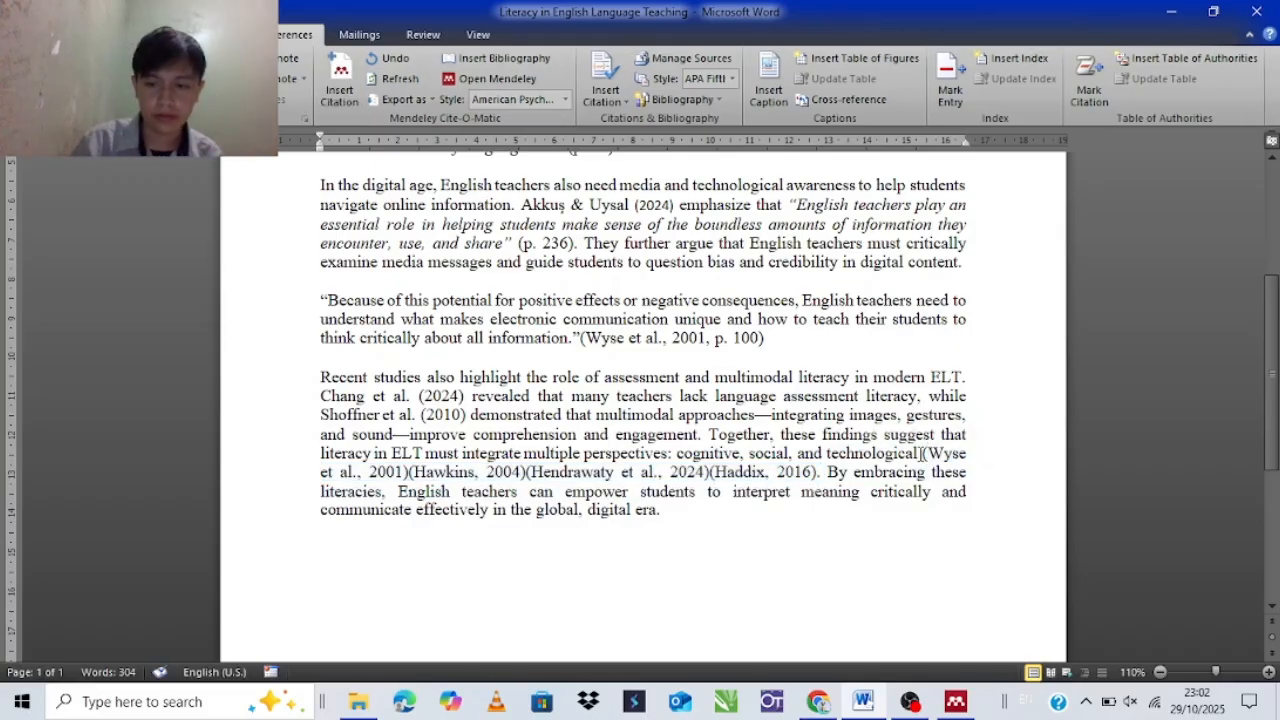
drag(922, 453, 810, 474)
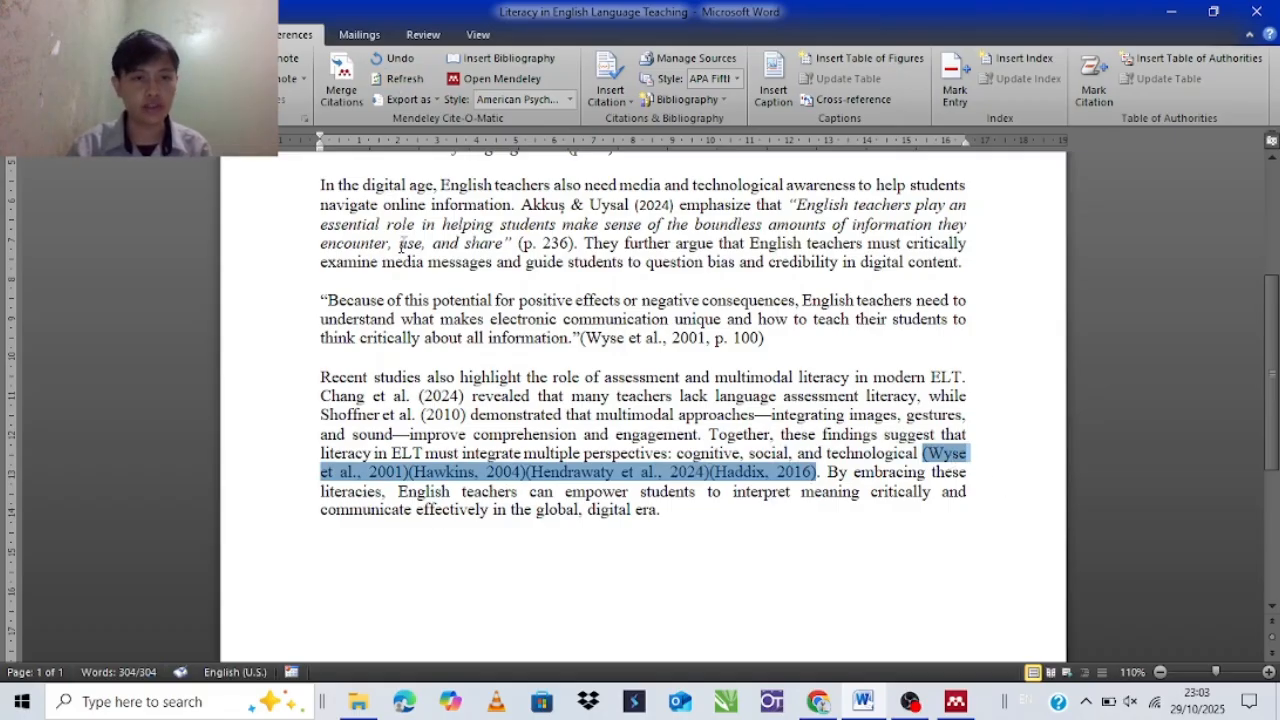
click(341, 104)
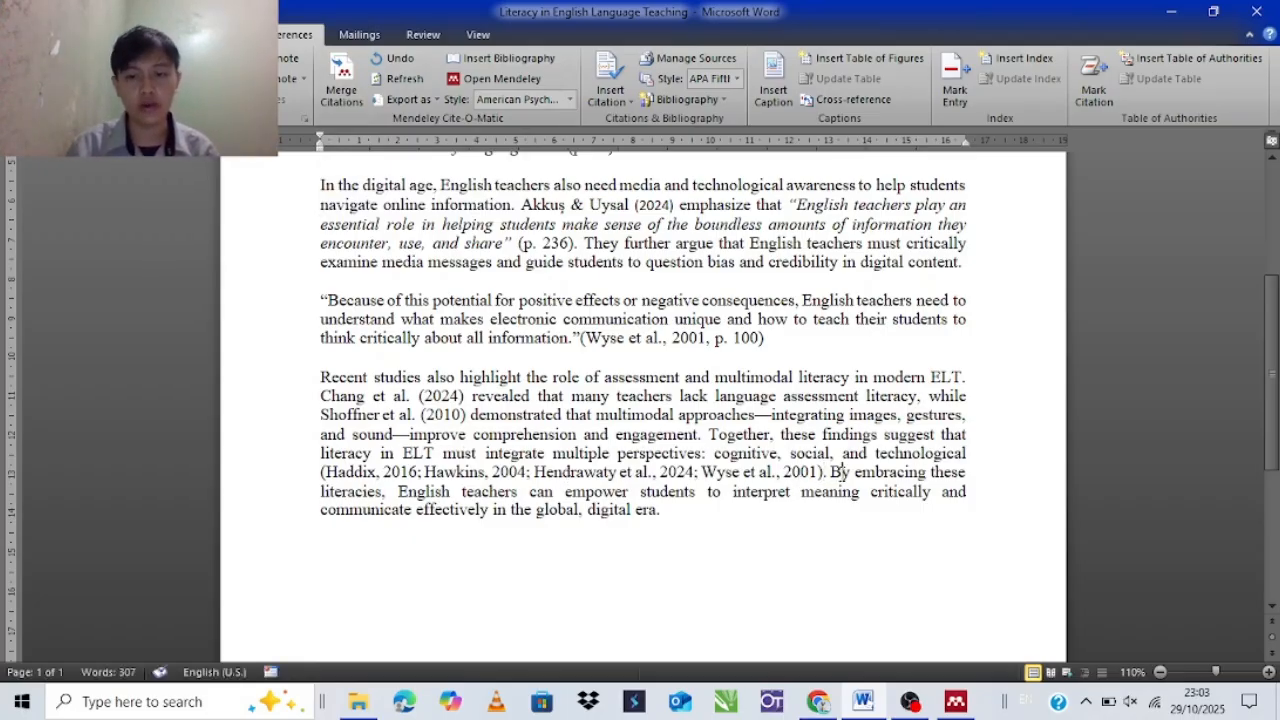
Try to insert one citation combining "Effects of social media on mental Health : A Review" and the 2025 "Exploring motivation" article after the merged one
key(alt+m)
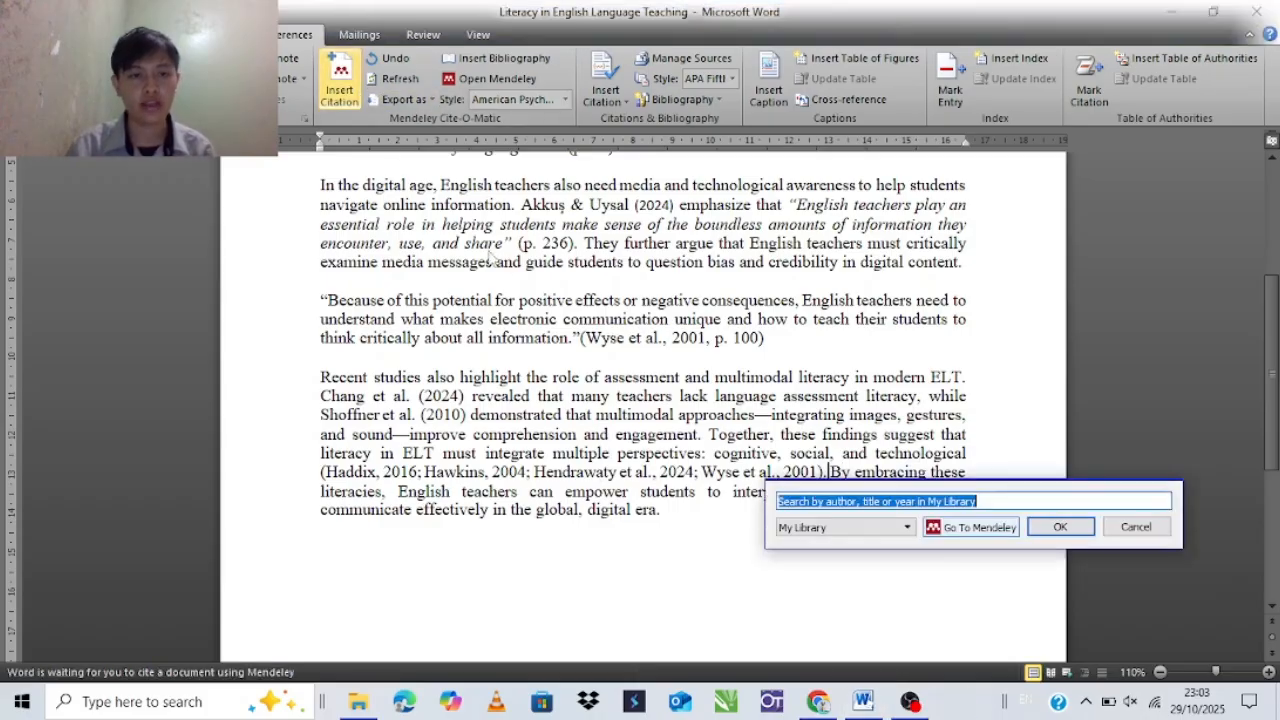
text(a)
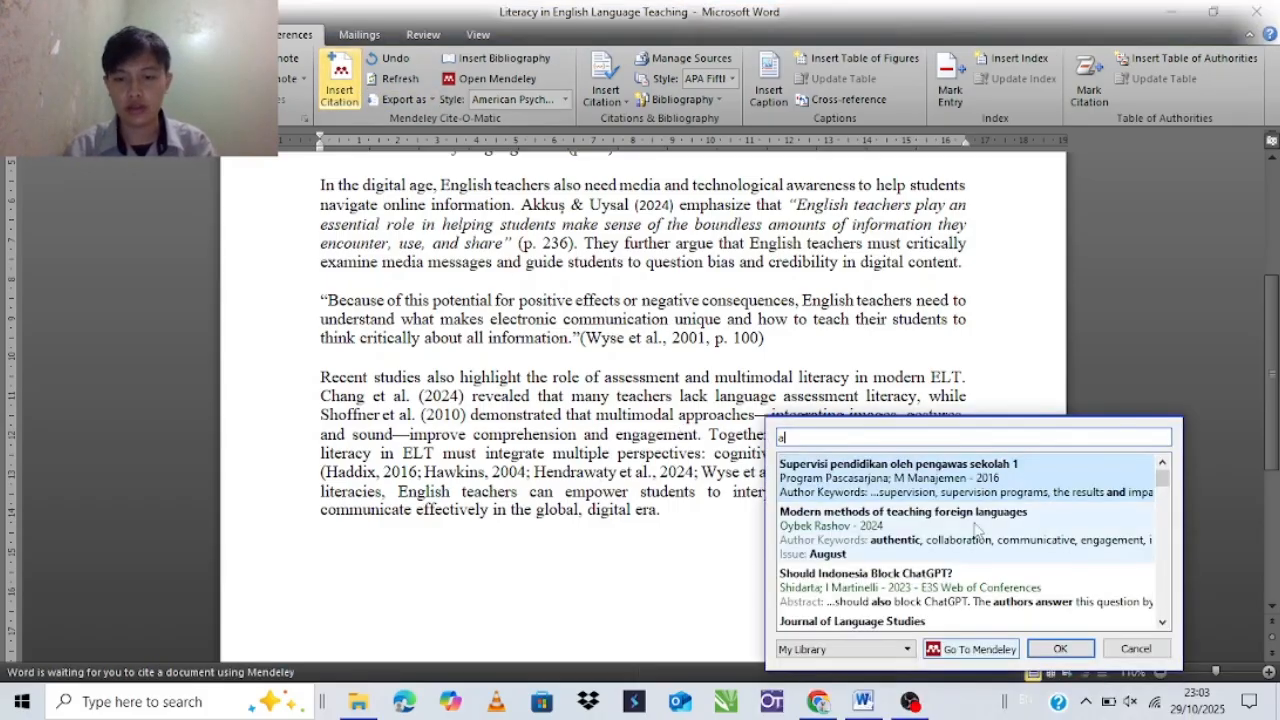
key(BackSpace)
text(che)
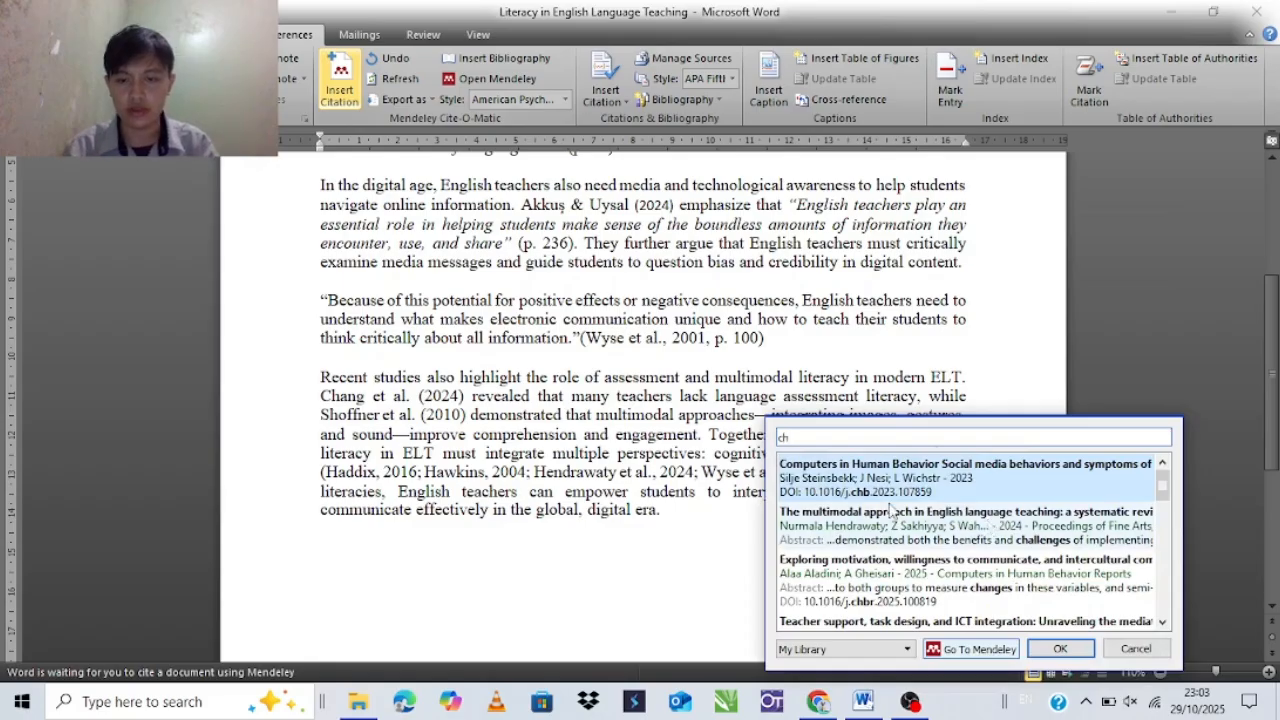
key(BackSpace)
key(BackSpace)
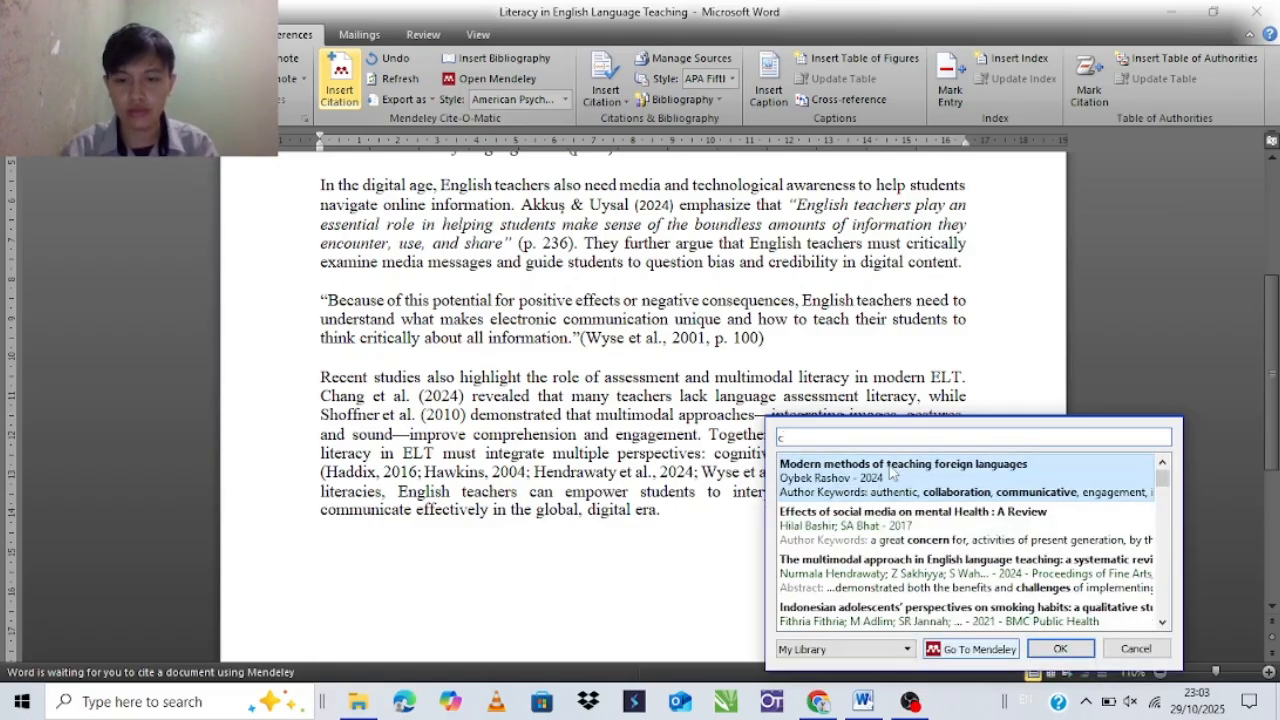
click(878, 527)
text(shir 2017;s)
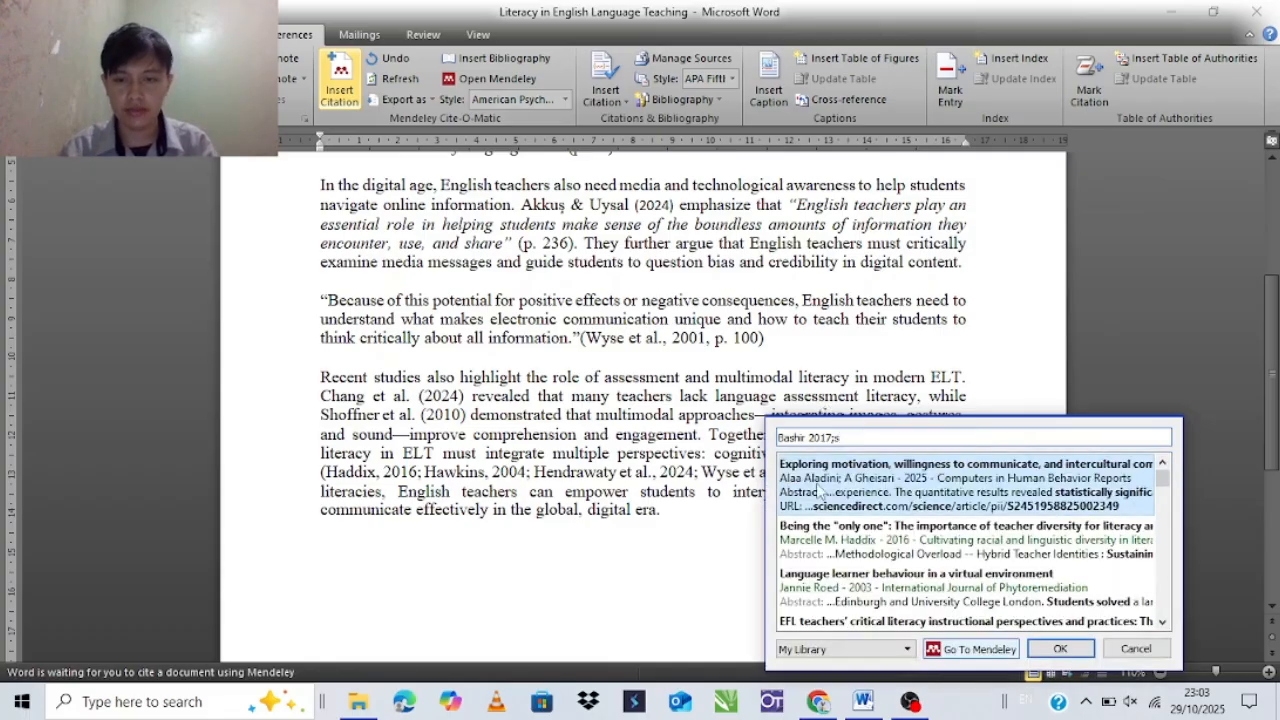
click(822, 492)
text(s)
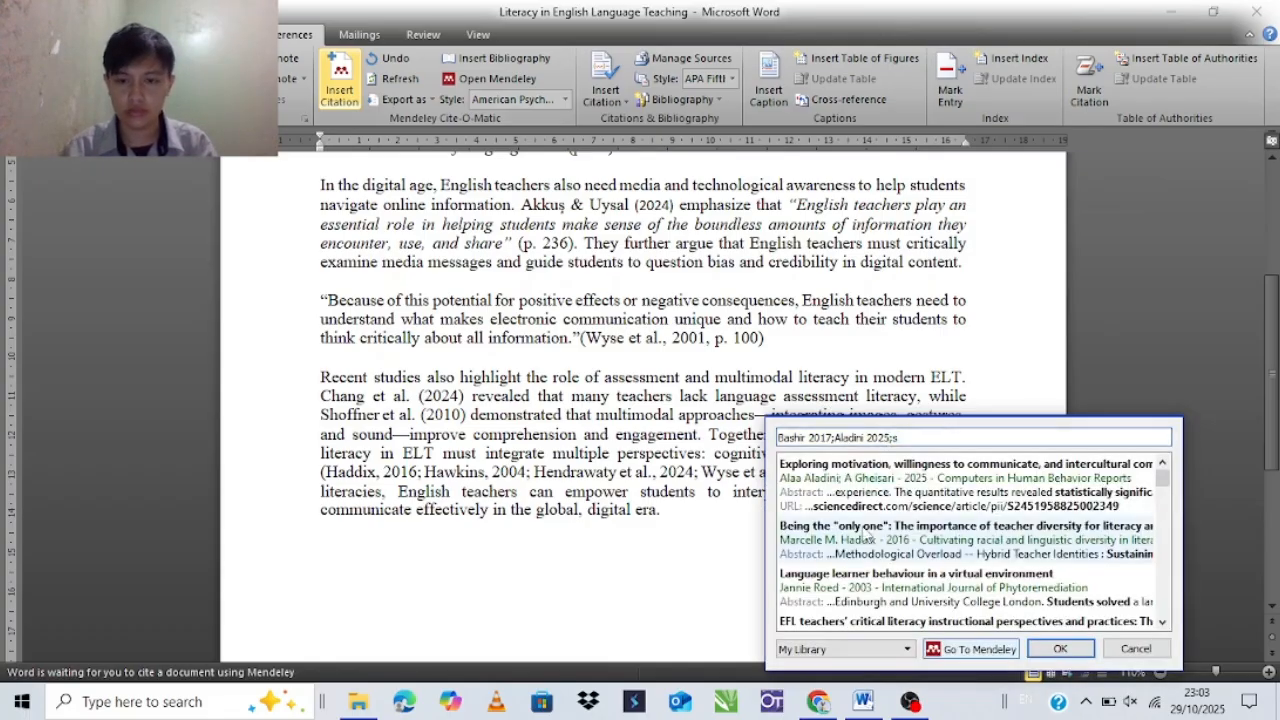
click(872, 483)
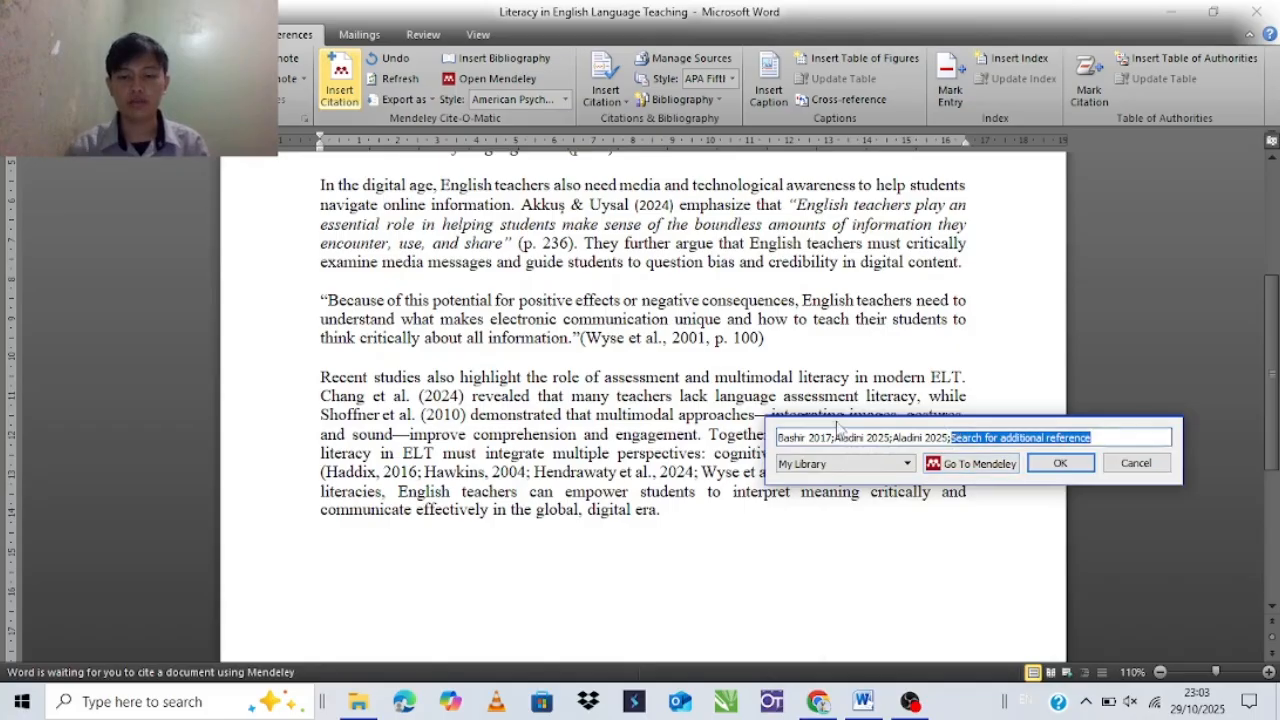
click(1045, 468)
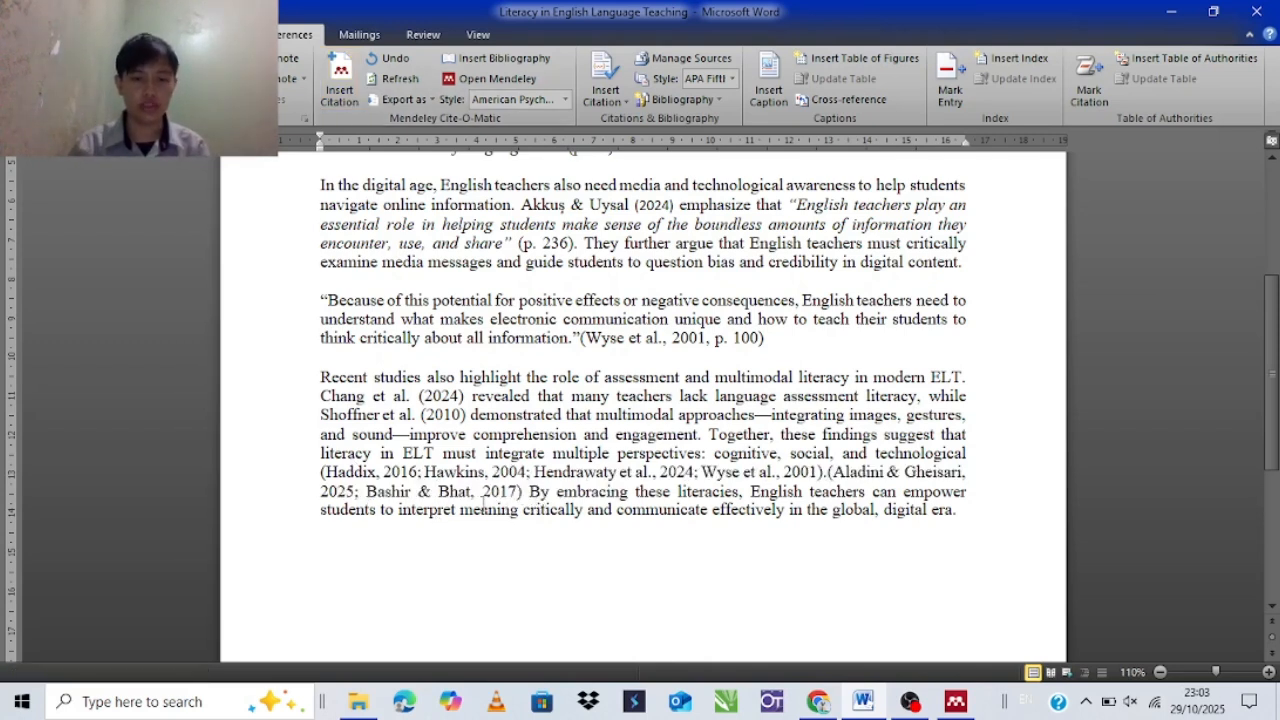
key(ctrl+z)
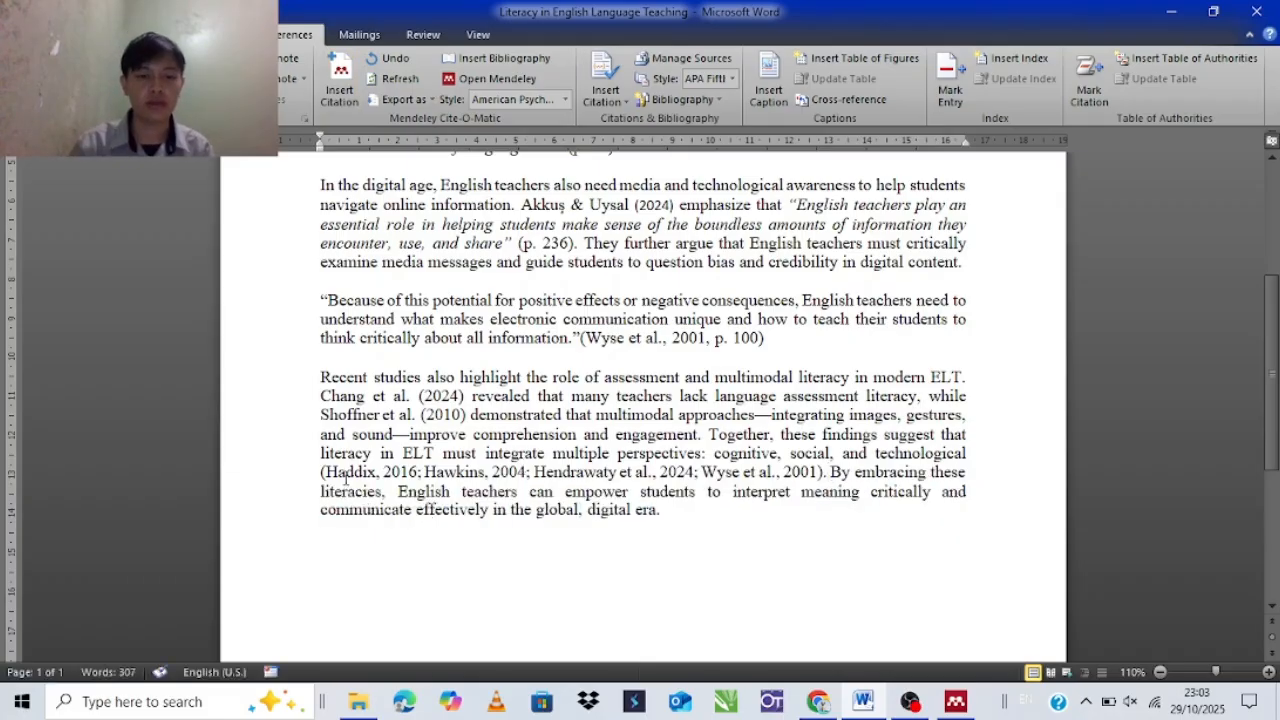
click(572, 471)
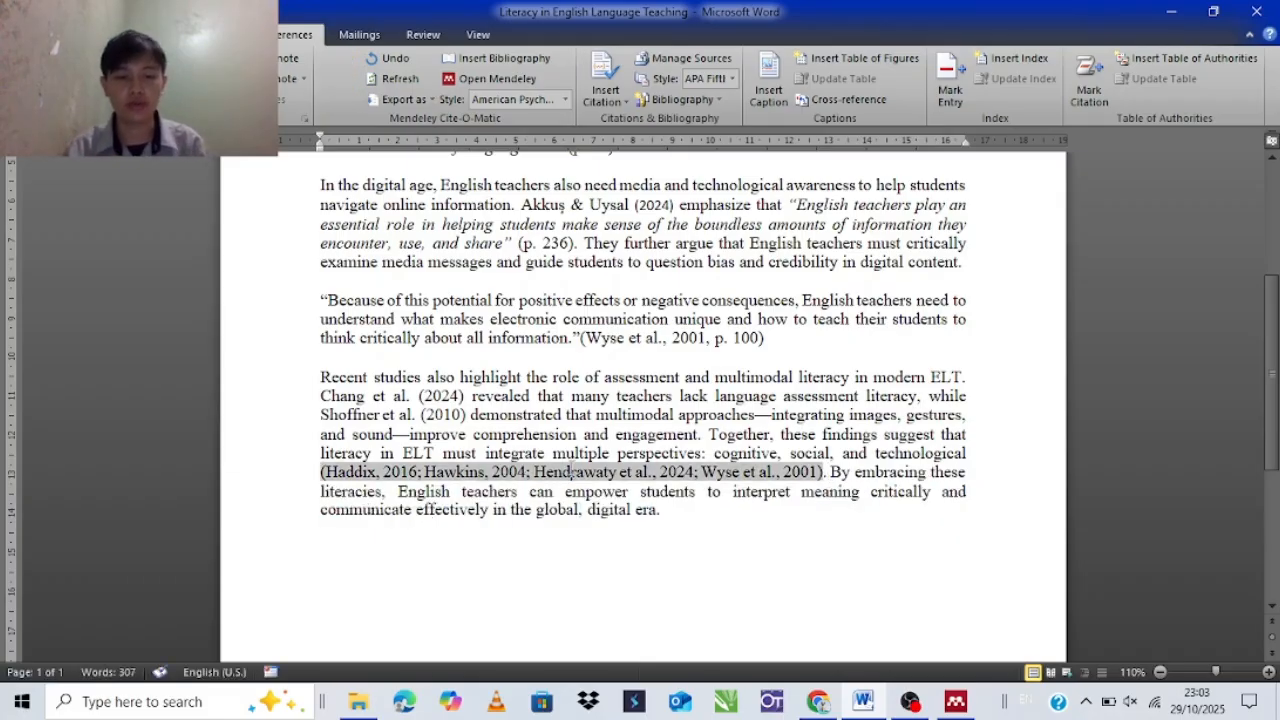
Start a new empty paragraph after the document's closing sentence ending in "digital era."
click(665, 511)
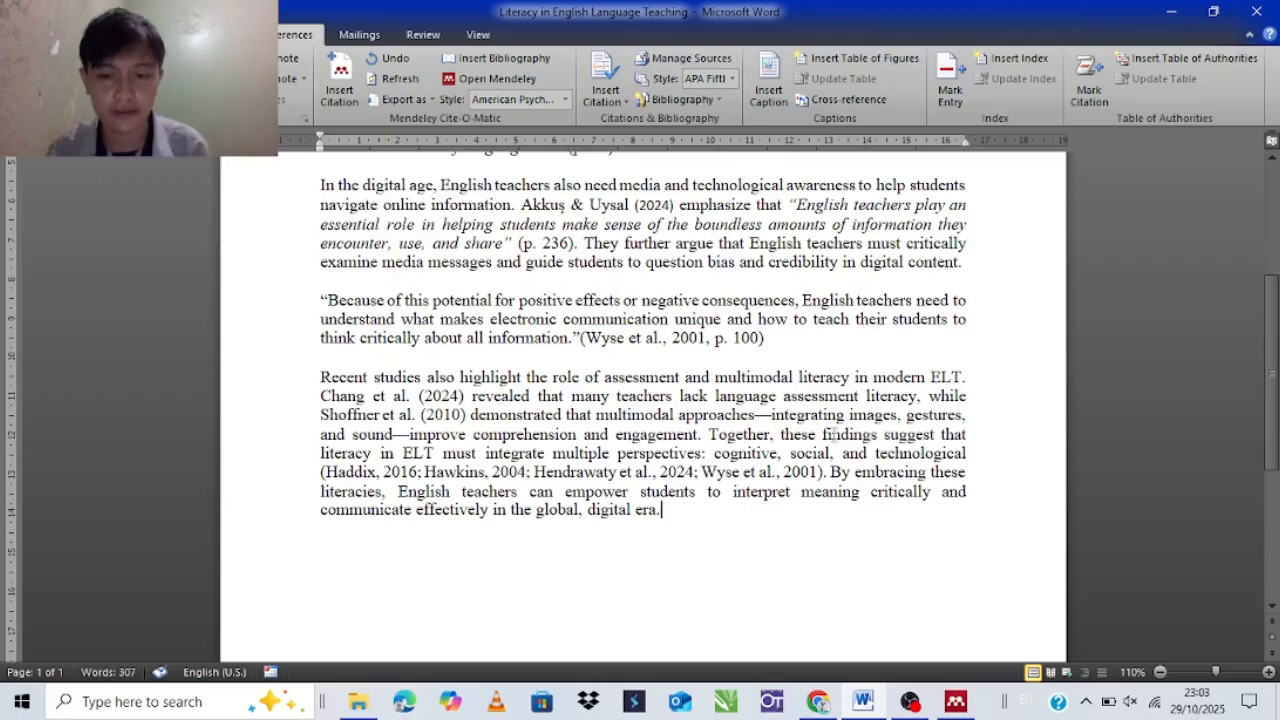
scroll(800, 529, down, 5)
key(Return)
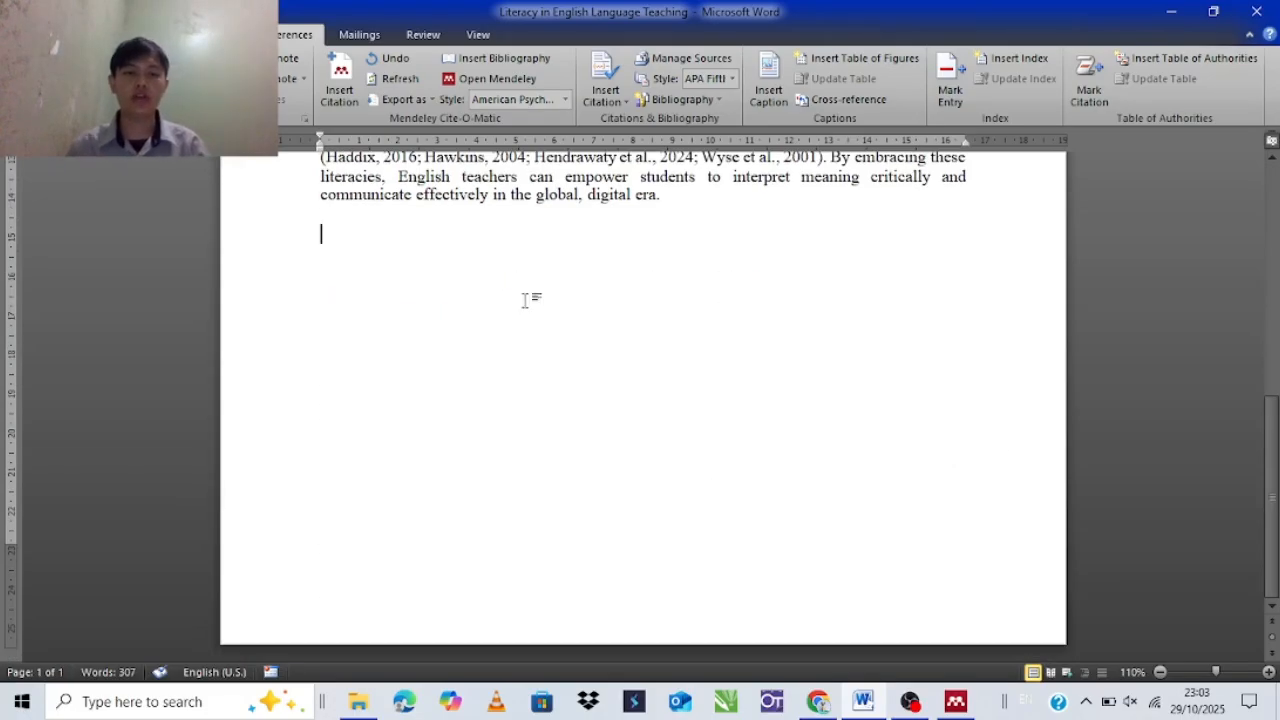
scroll(525, 300, up, 3)
scroll(525, 300, down, 3)
scroll(525, 300, up, 4)
scroll(525, 300, down, 4)
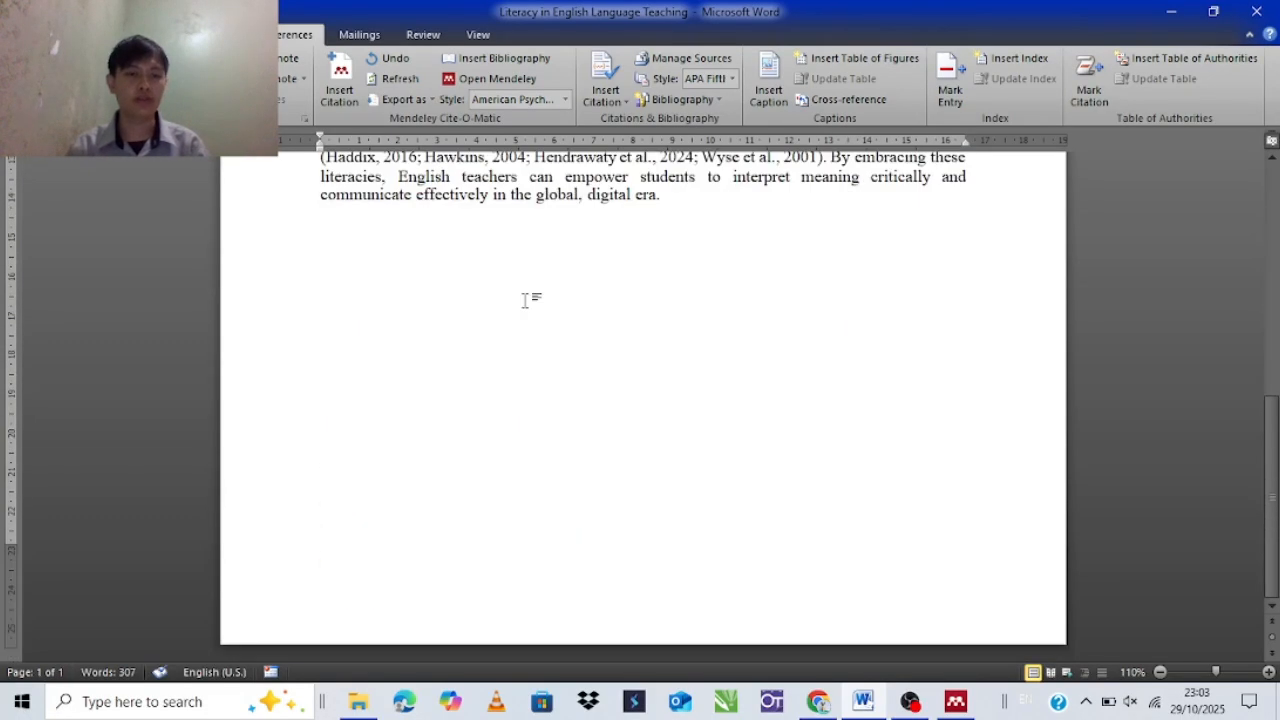
scroll(525, 300, up, 4)
scroll(560, 320, down, 4)
scroll(600, 340, up, 4)
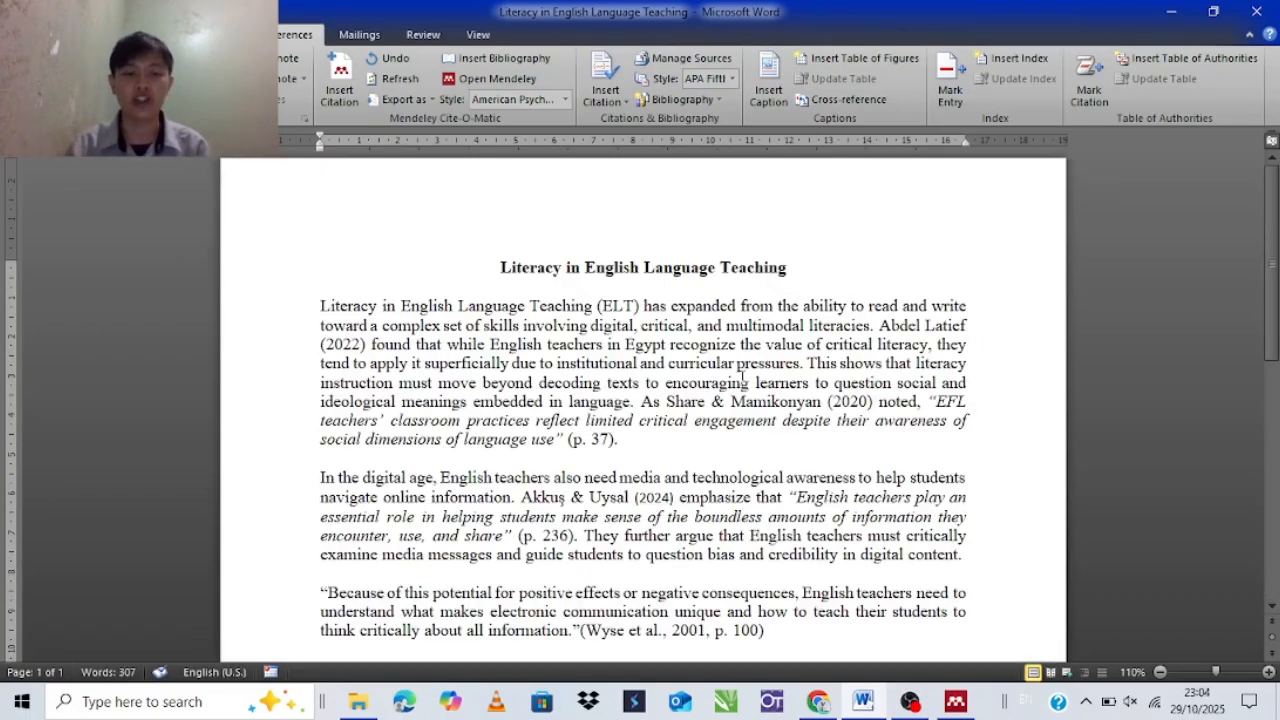
scroll(742, 376, down, 3)
scroll(600, 300, up, 3)
scroll(473, 218, down, 5)
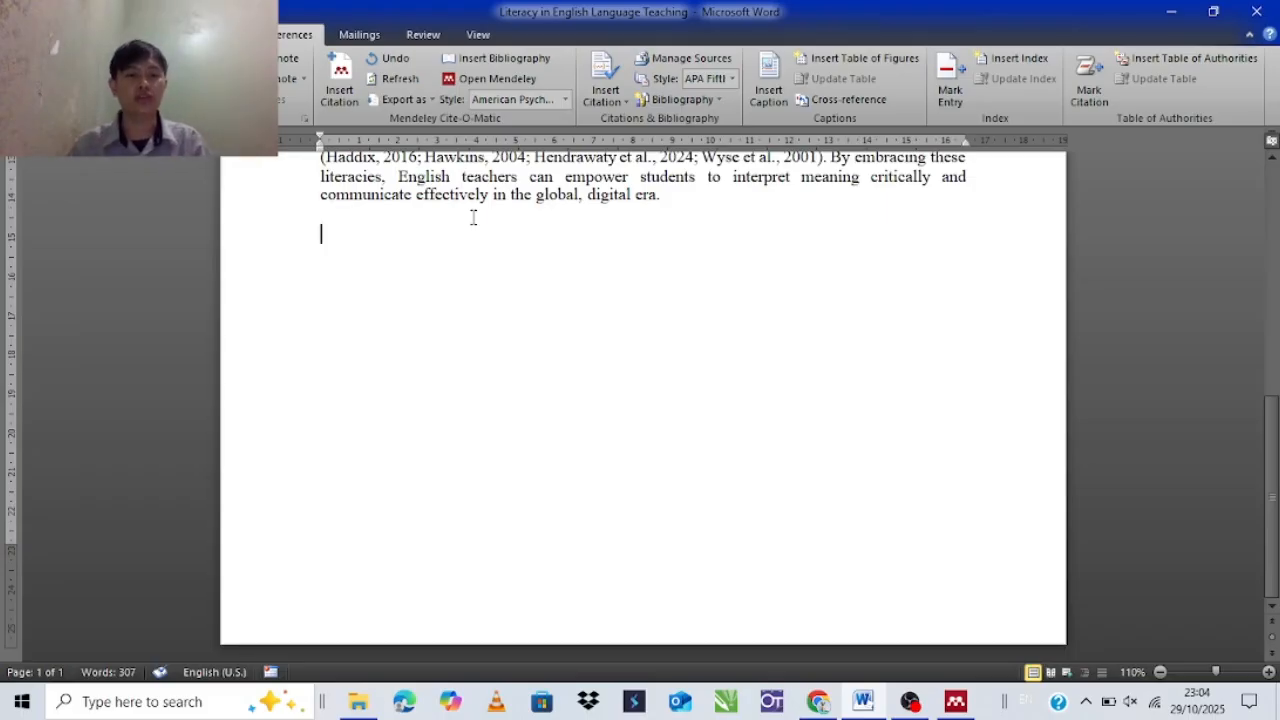
scroll(473, 218, up, 5)
scroll(467, 220, down, 5)
Insert the Mendeley bibliography in the empty paragraph below the document's closing paragraph
click(420, 240)
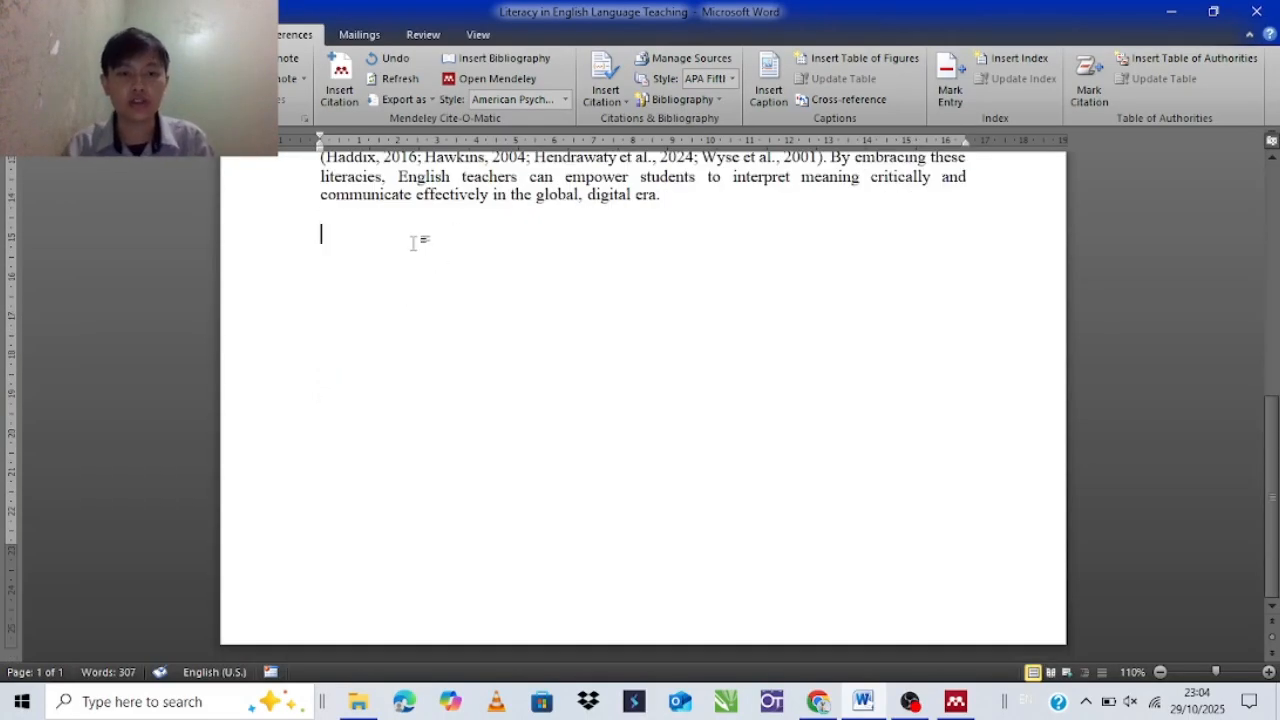
click(478, 60)
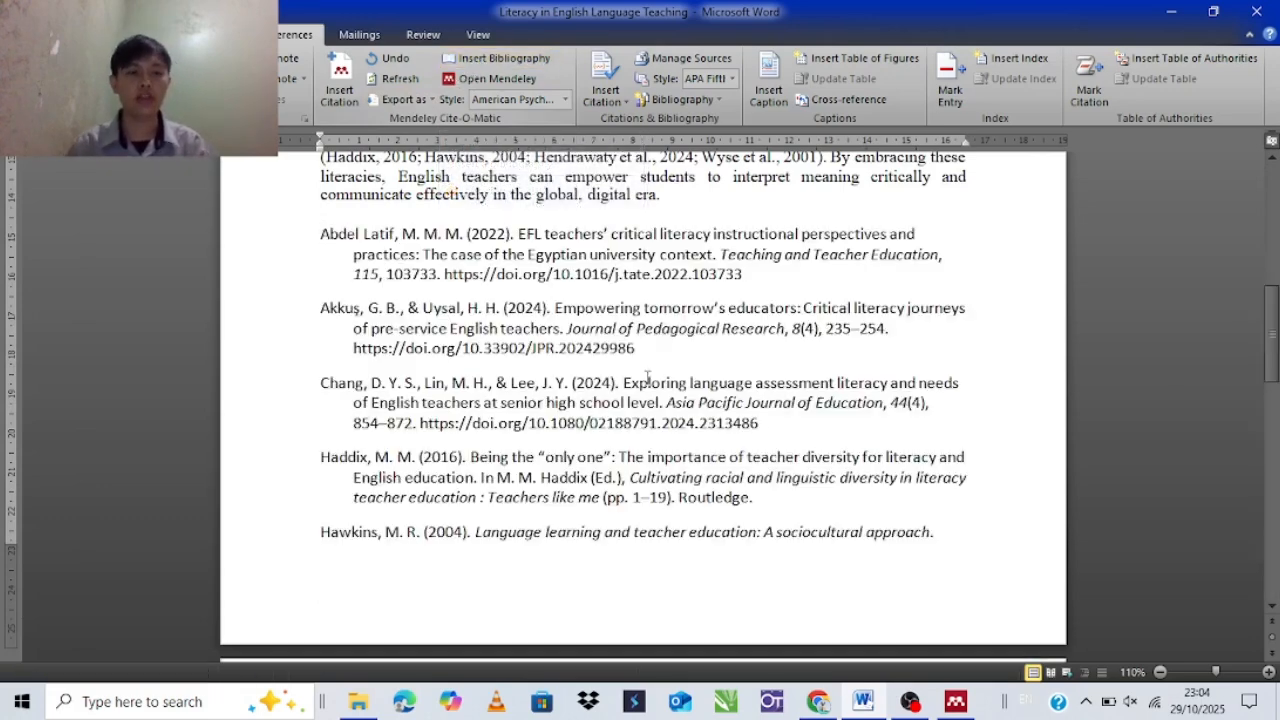
scroll(423, 273, down, 14)
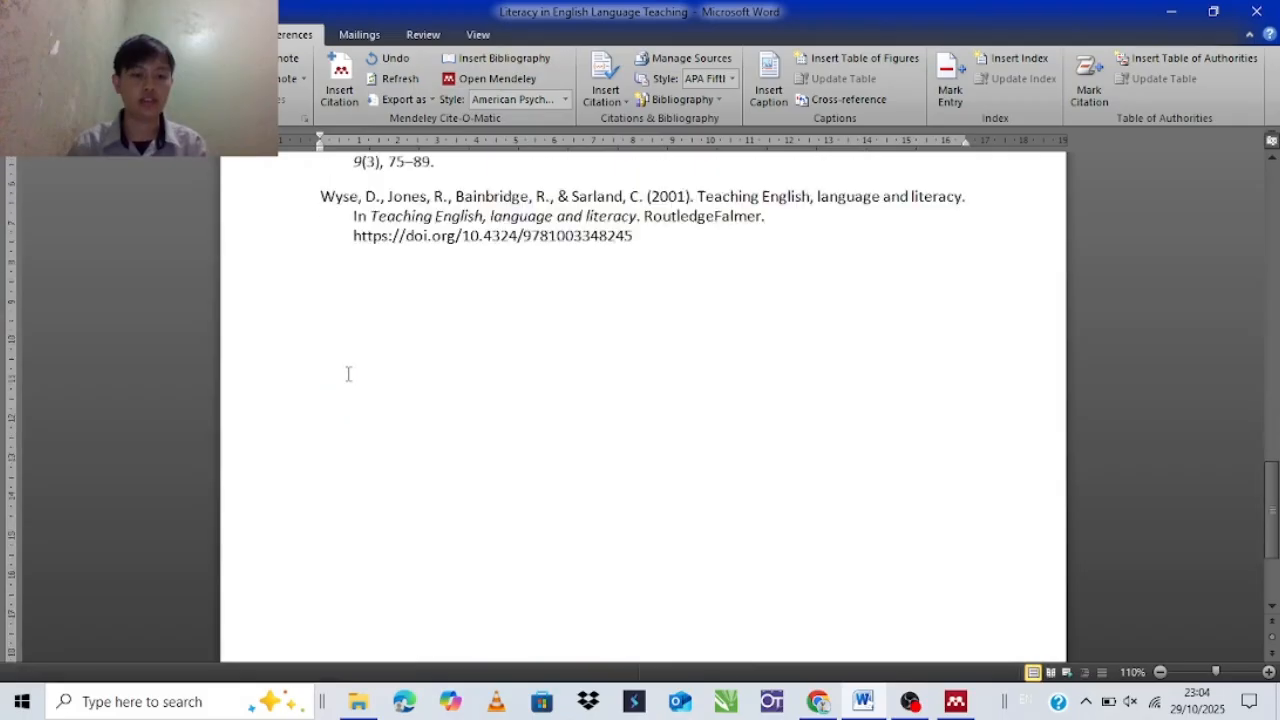
scroll(346, 371, up, 12)
scroll(347, 374, up, 5)
Add blank lines between the closing paragraph and the start of the bibliography
click(683, 396)
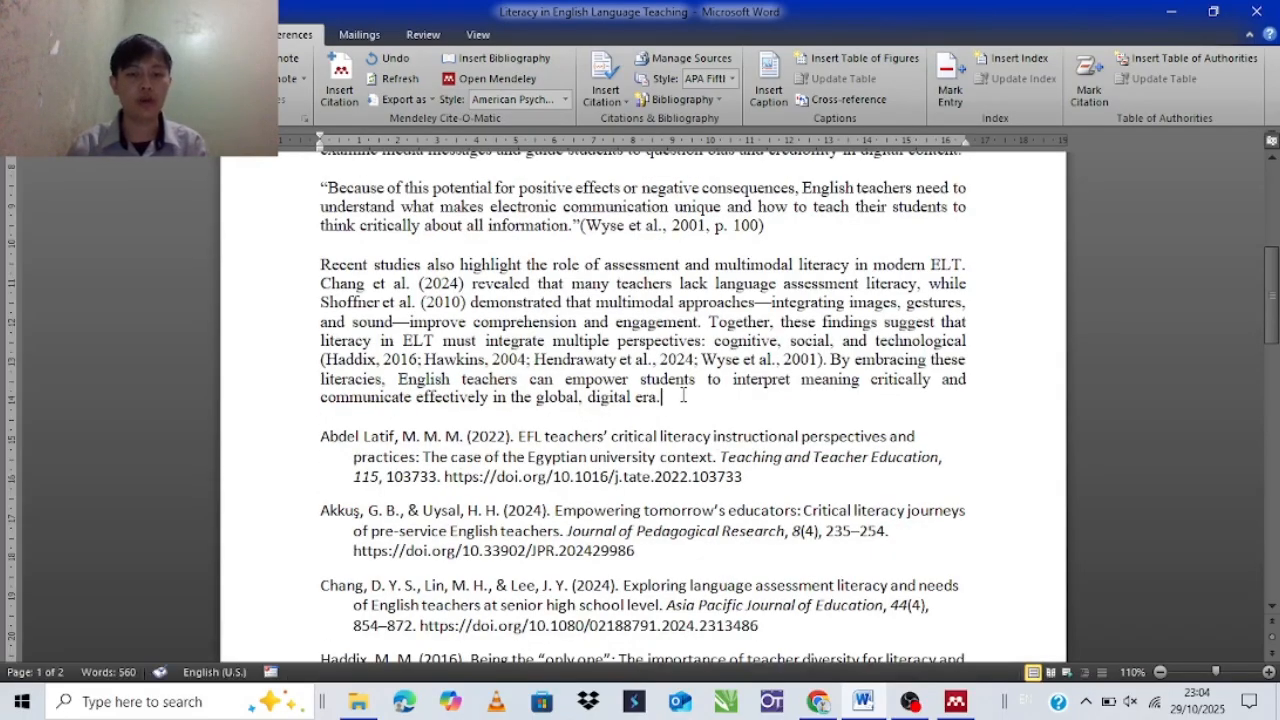
key(Return)
key(Return)
key(Return)
key(Return)
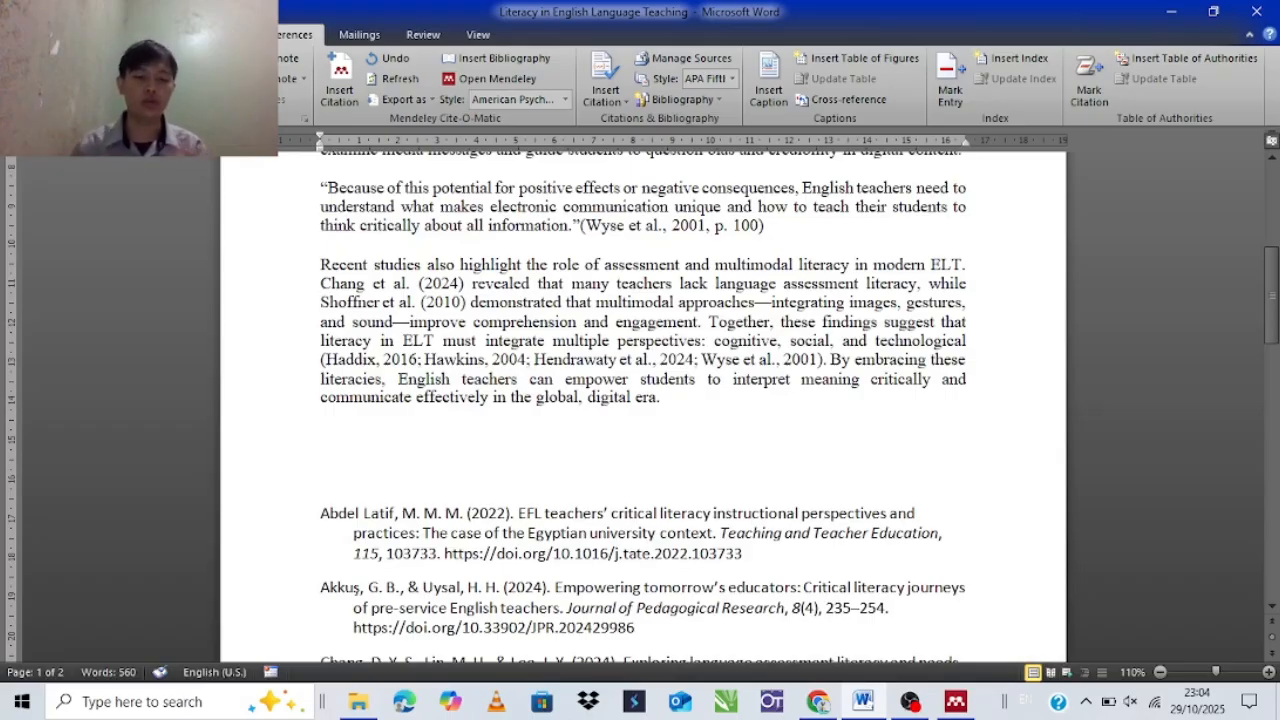
Check the bibliography entries down to the last one, including the titles of the 2022 article and the 2024 multimodal approach paper
scroll(688, 404, down, 3)
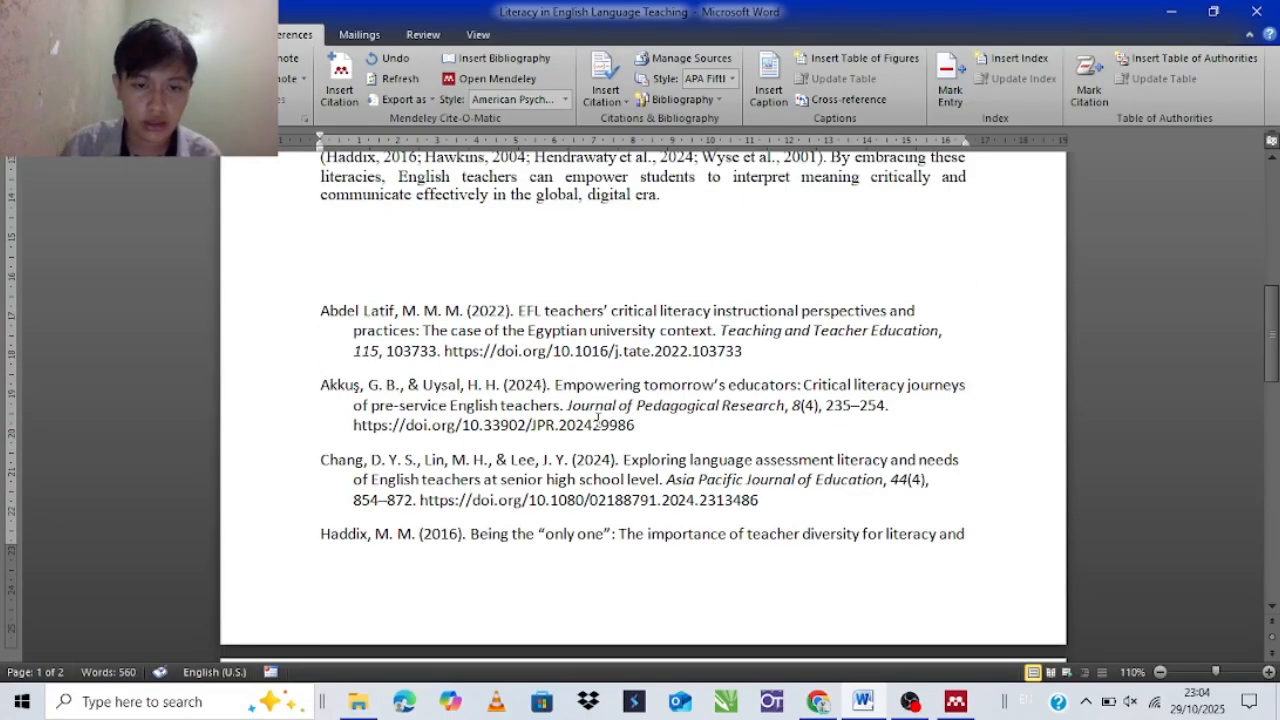
drag(519, 309, 870, 333)
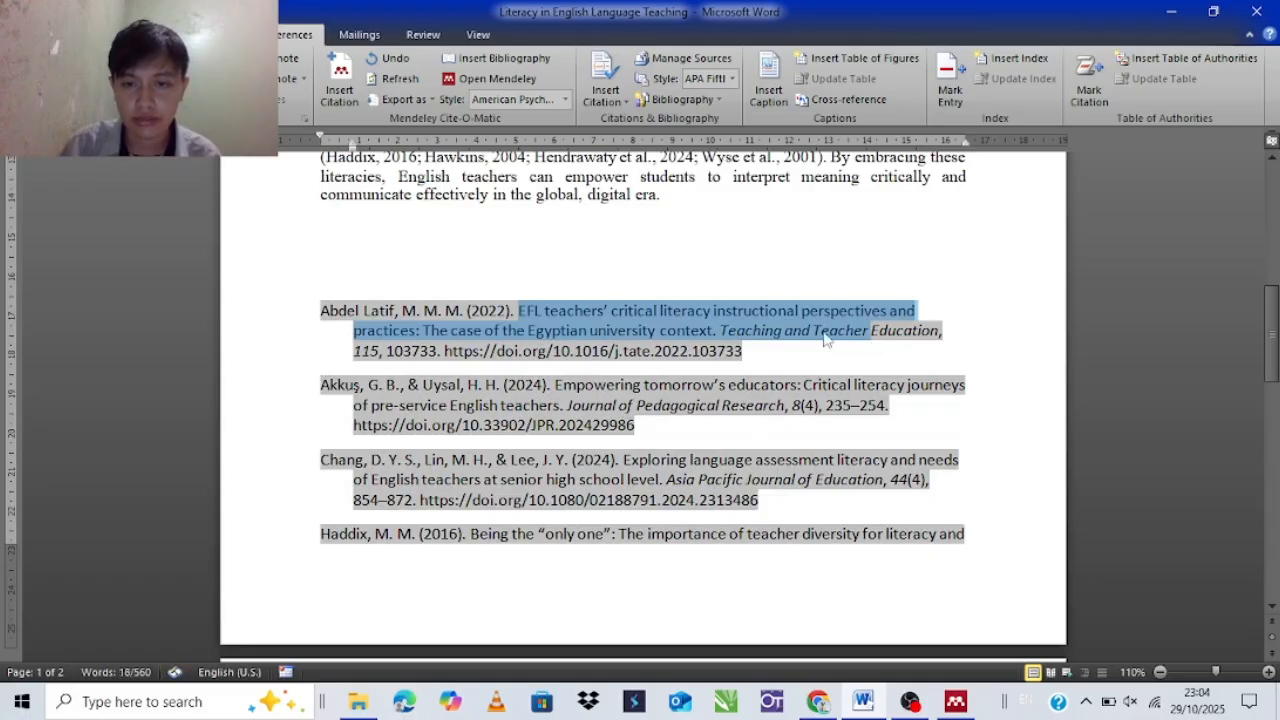
click(824, 369)
scroll(824, 369, down, 5)
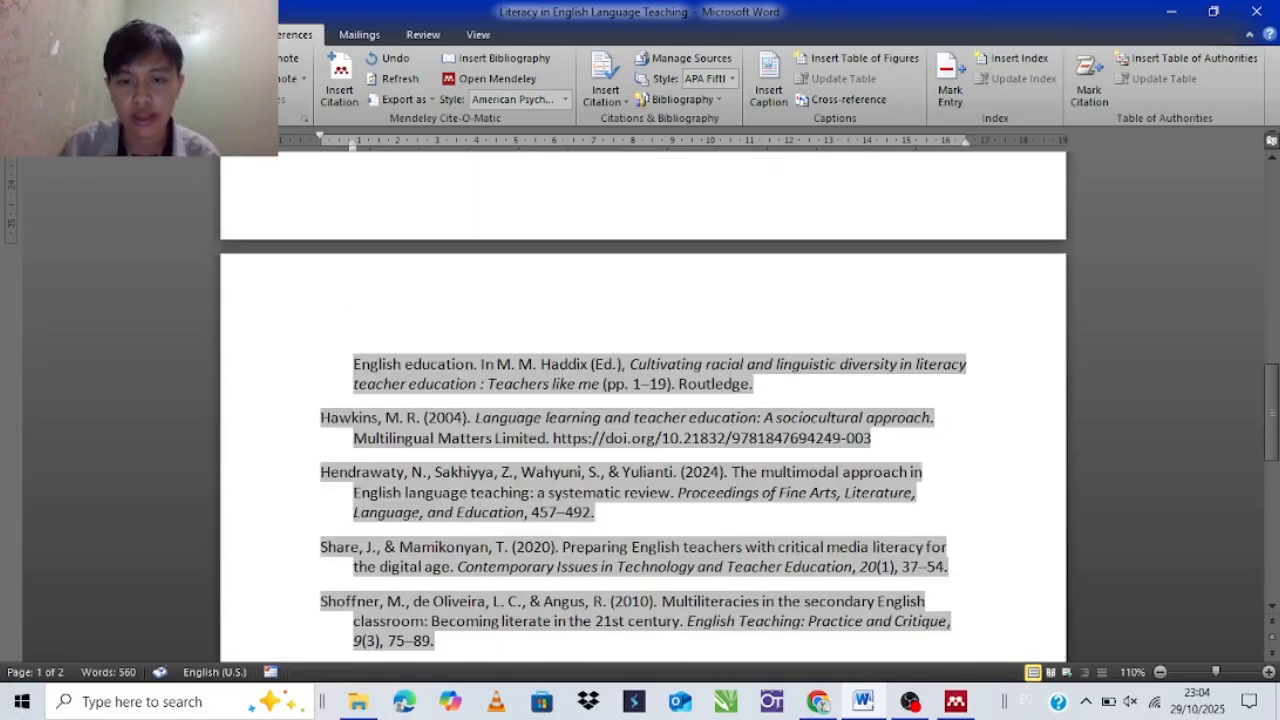
scroll(733, 364, down, 3)
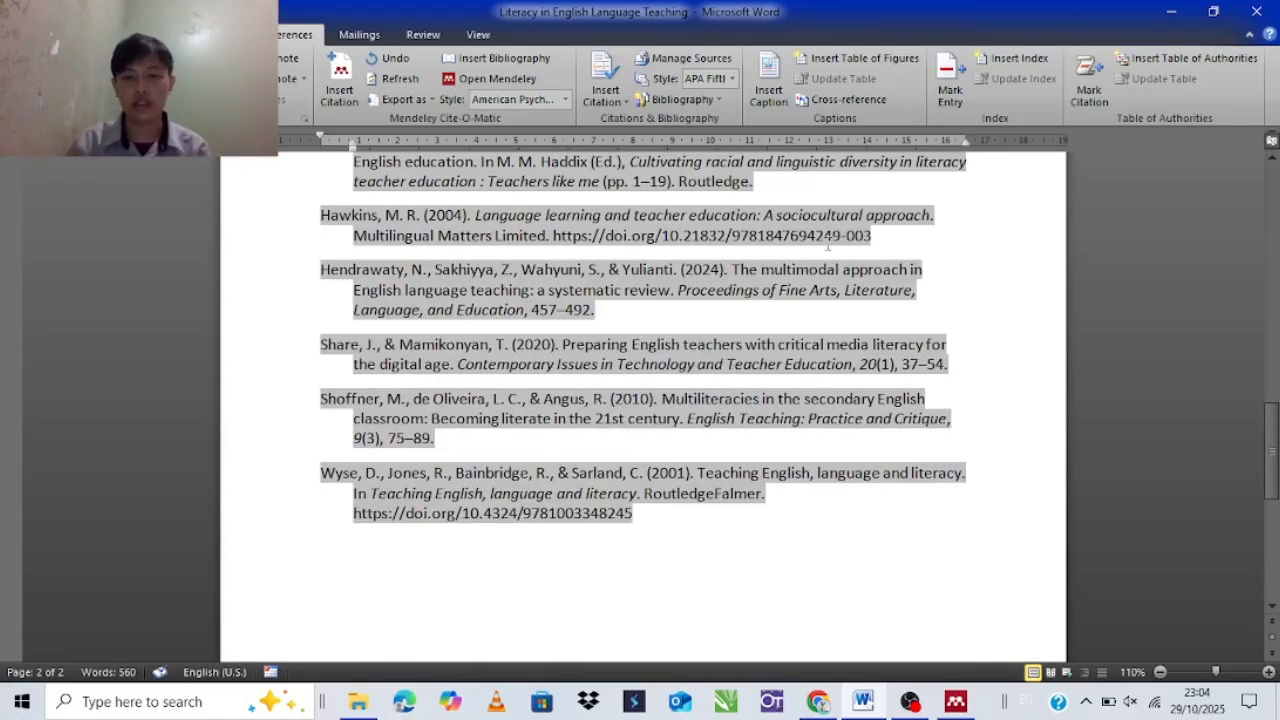
drag(736, 269, 644, 303)
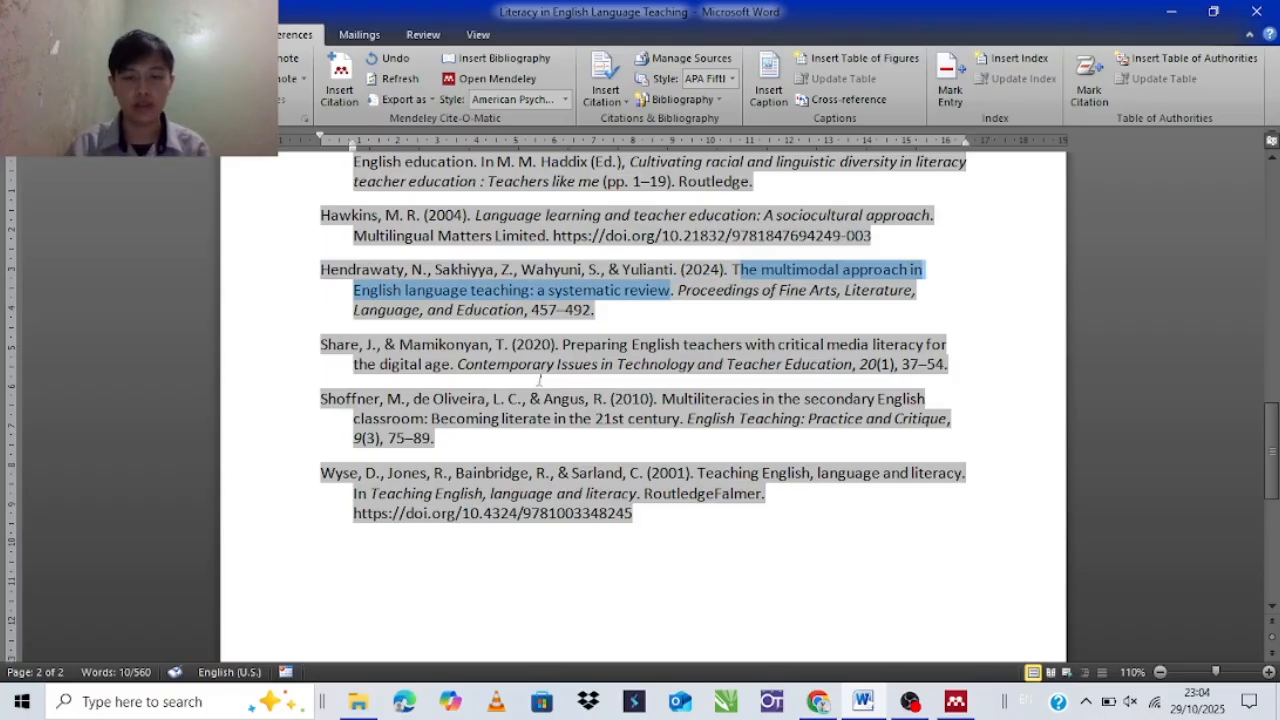
Select all the bibliography entries and justify their text
scroll(699, 368, up, 10)
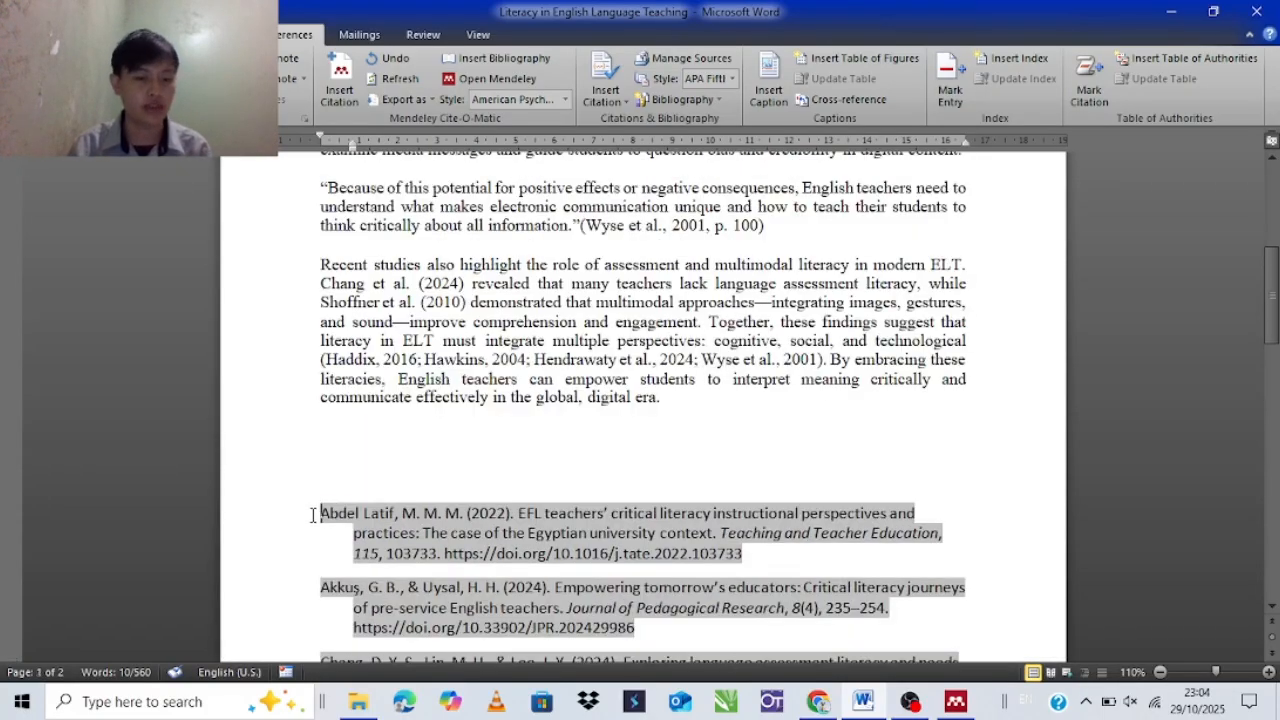
drag(313, 515, 880, 688)
scroll(481, 301, up, 5)
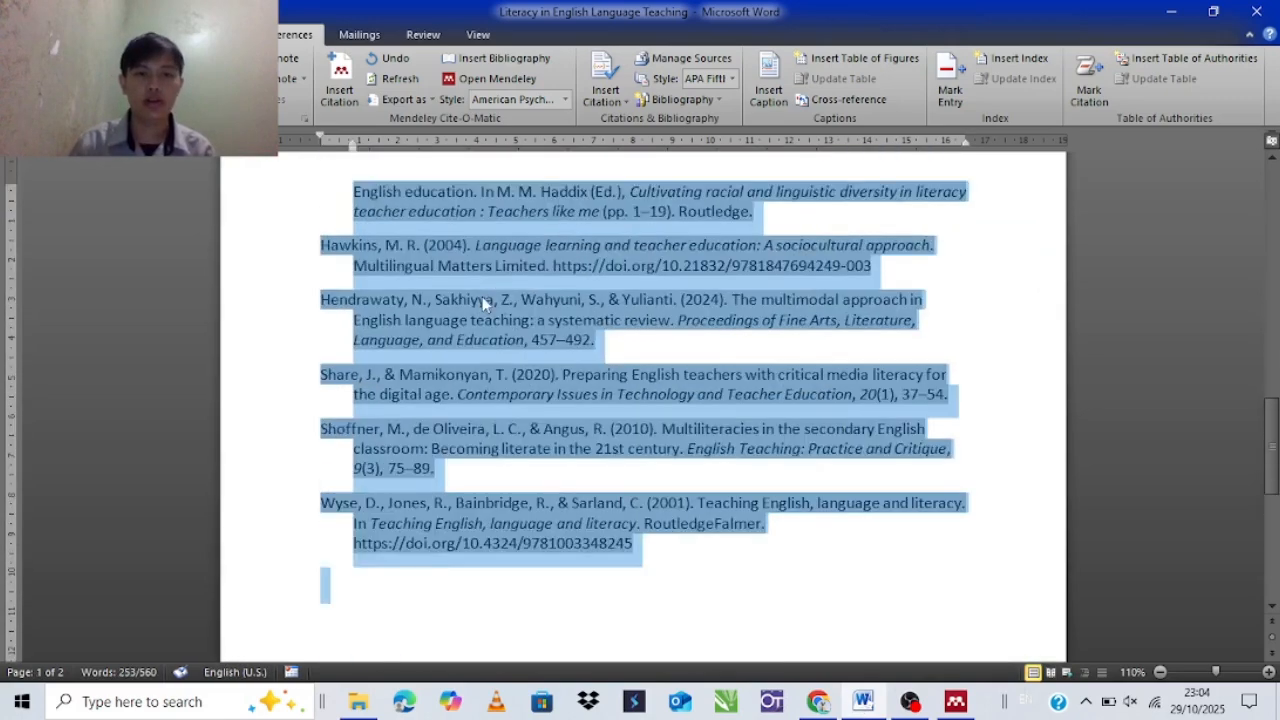
scroll(482, 296, up, 3)
scroll(493, 63, up, 1)
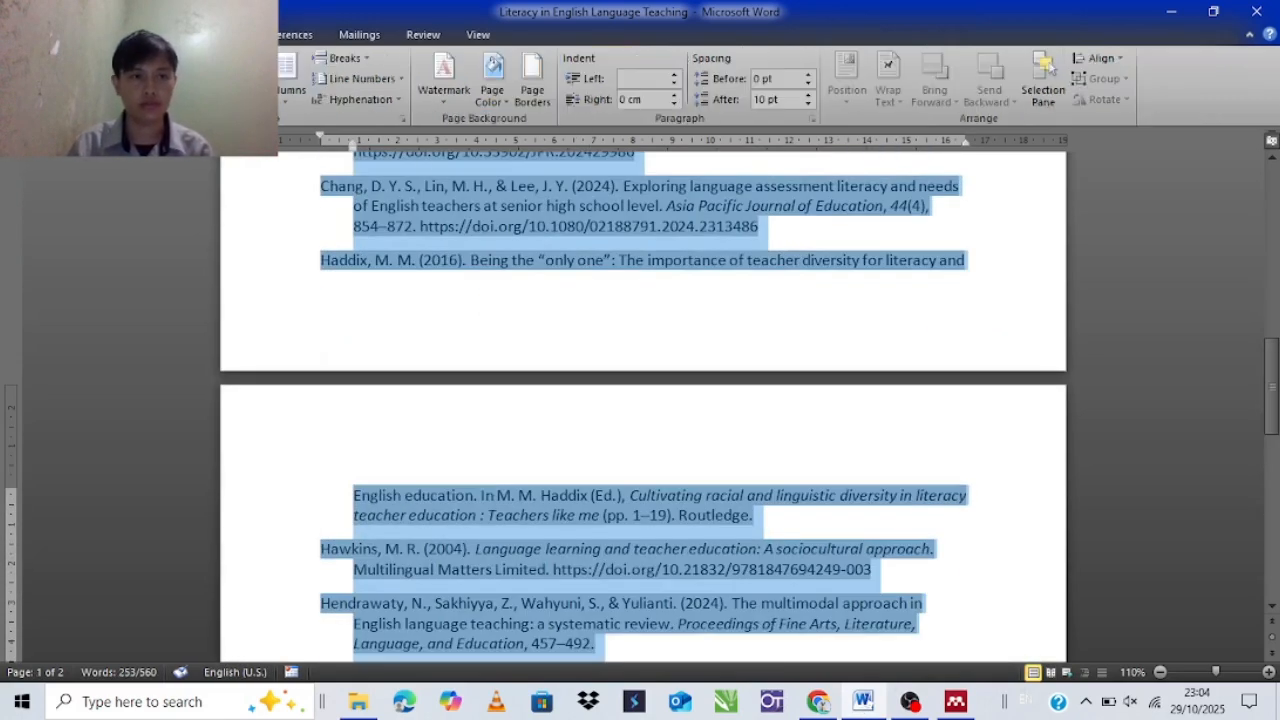
scroll(495, 80, up, 2)
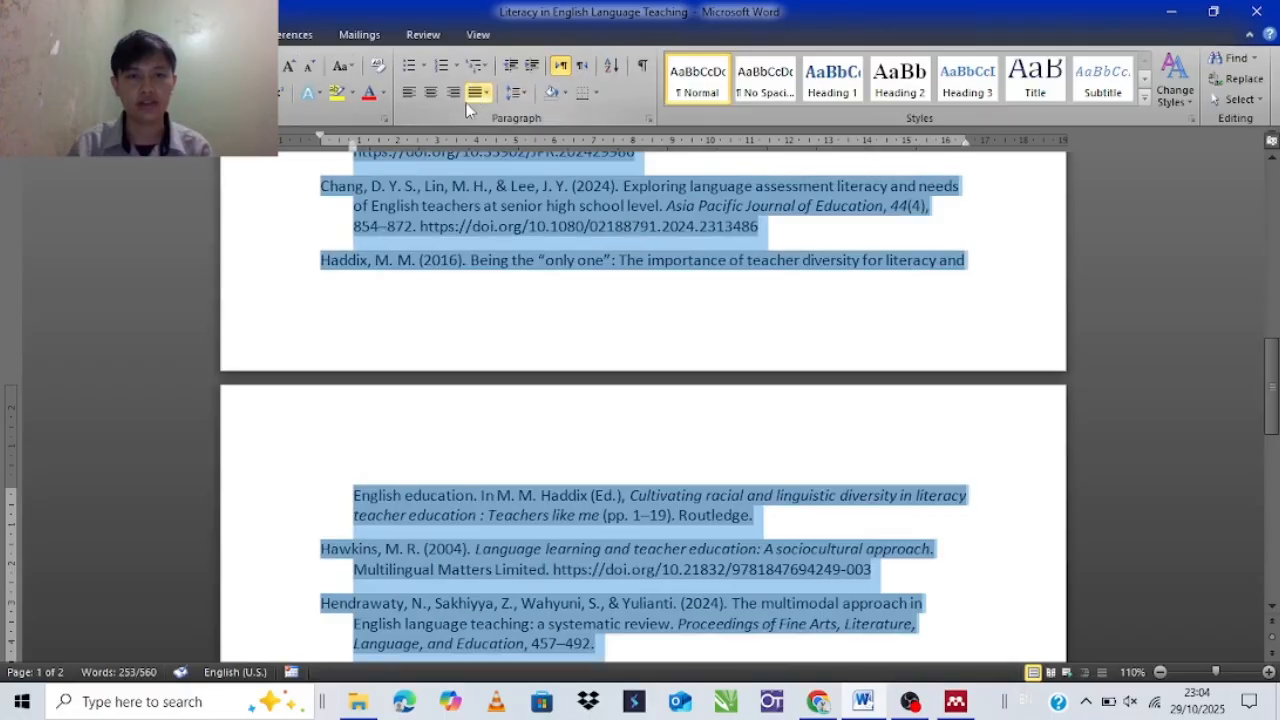
click(486, 92)
click(506, 118)
scroll(803, 405, up, 5)
Add the heading "References" on the blank line above the first bibliography entry and make it bold
click(519, 405)
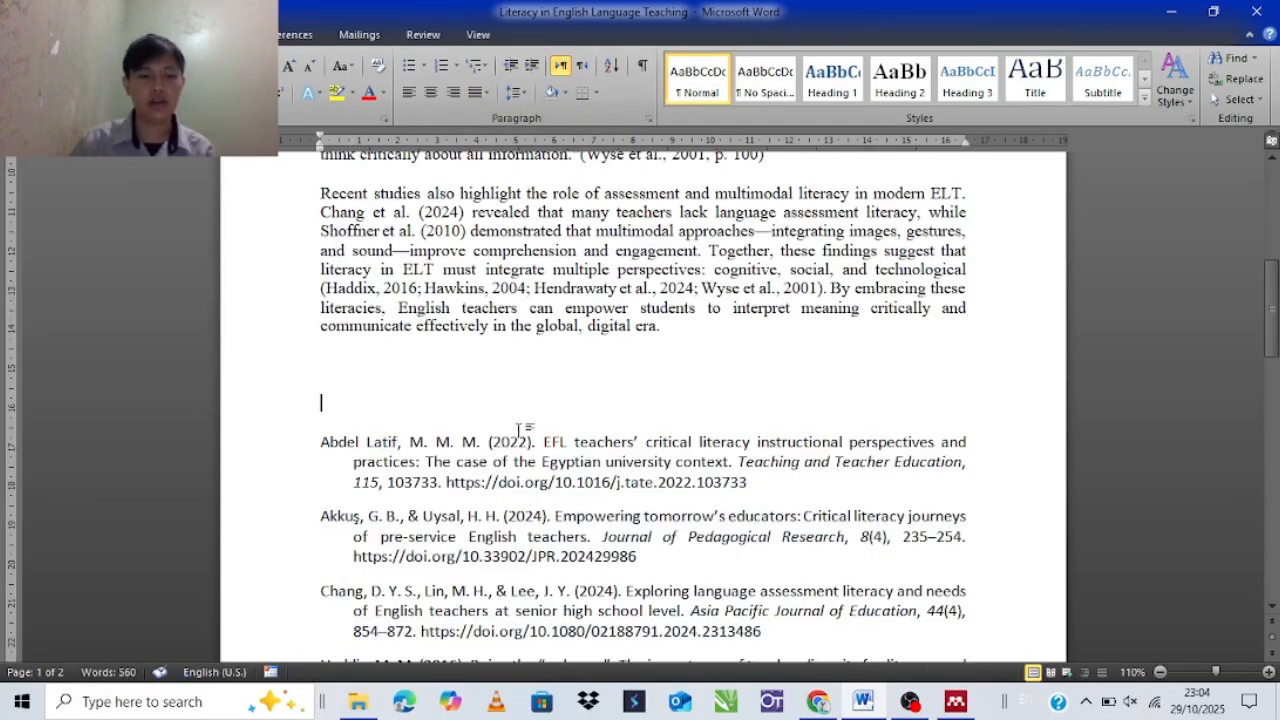
text(Refer)
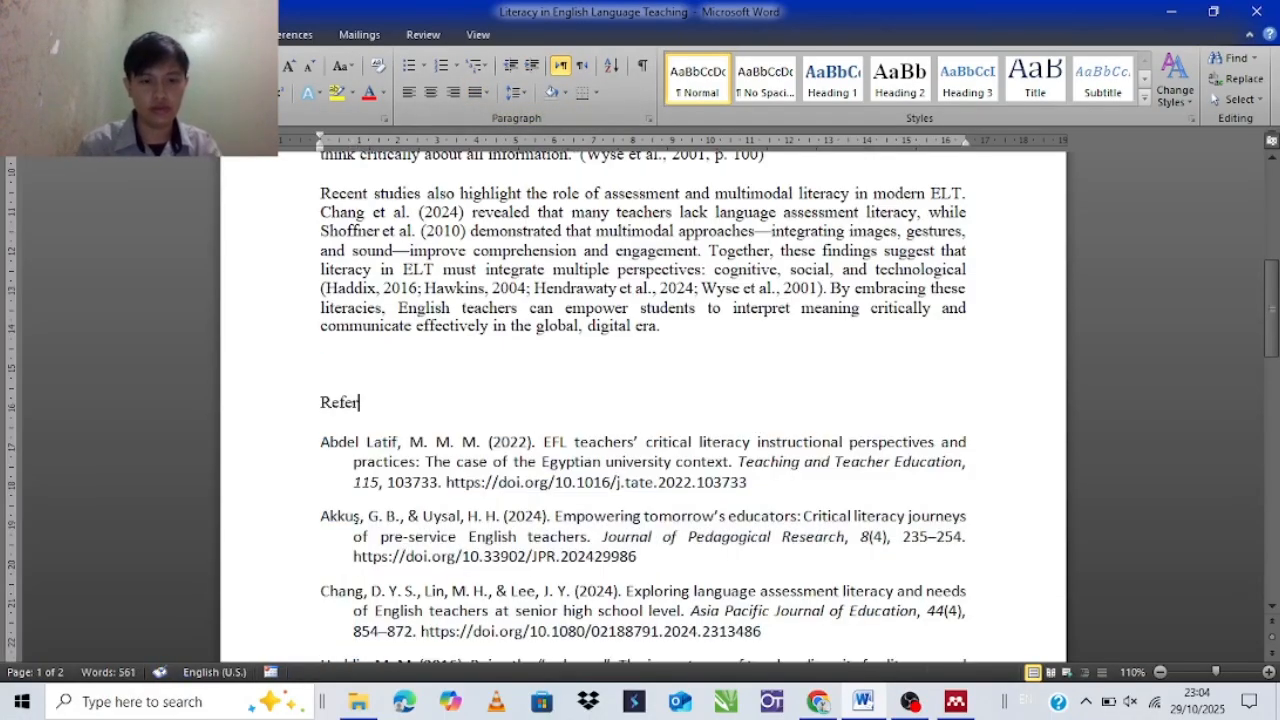
text(env)
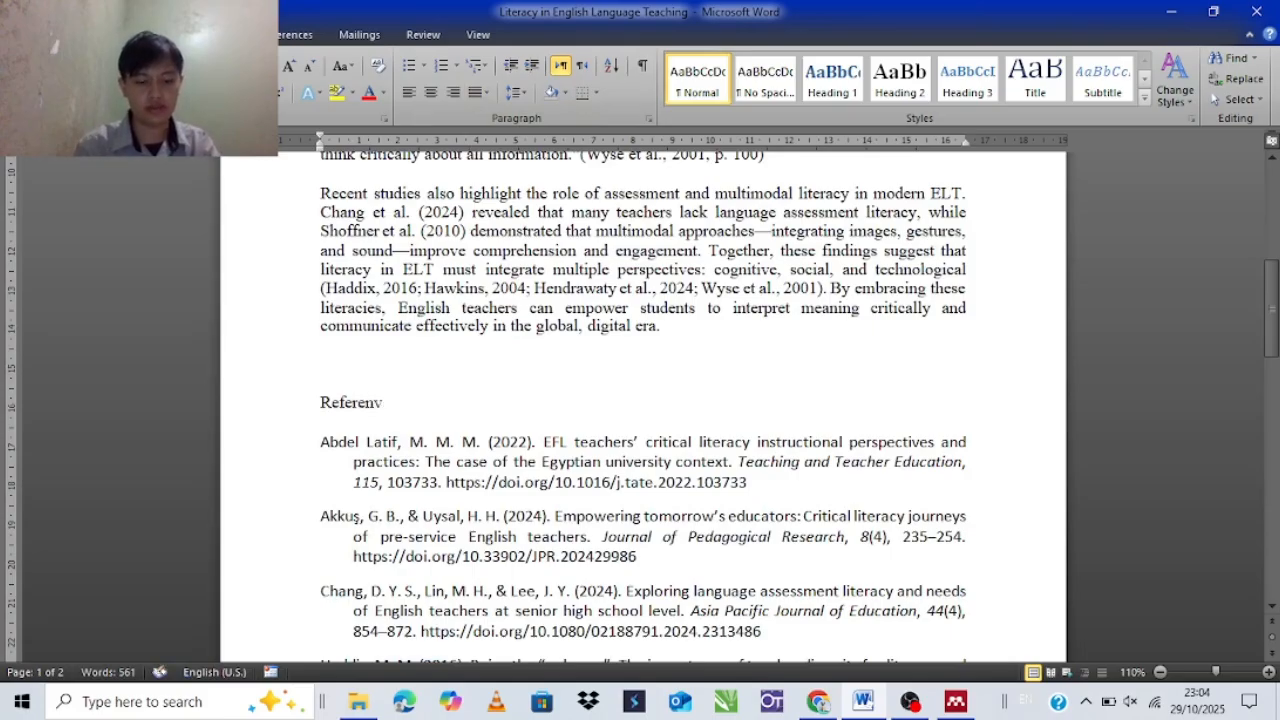
key(BackSpace)
text(ces)
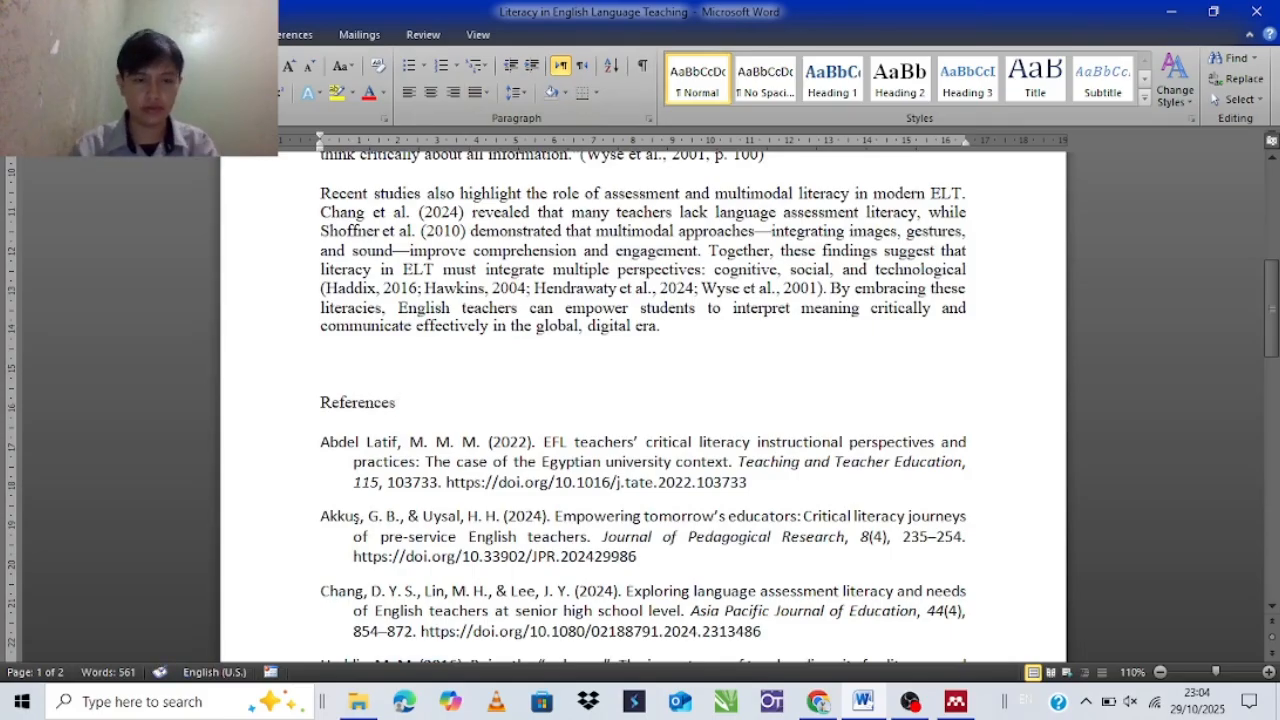
click(298, 410)
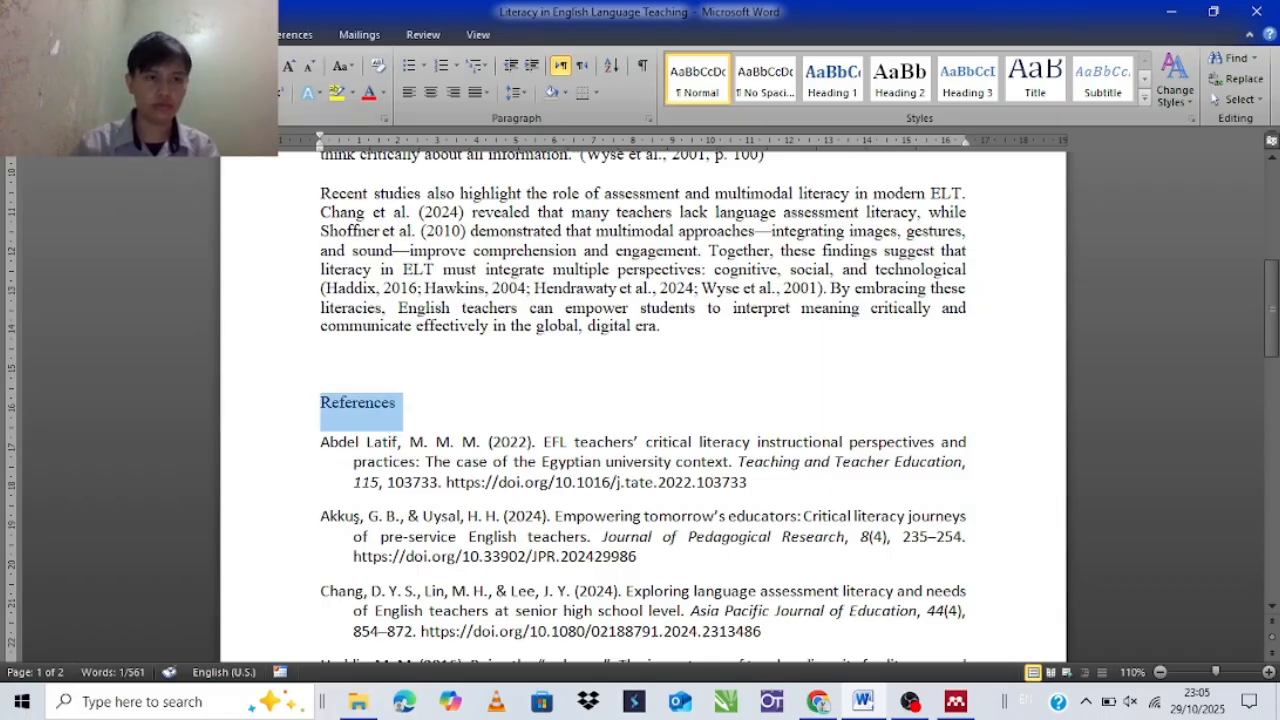
key(ctrl+b)
Change the font of all the bibliography entries under the References heading to the serif font used in the body paragraphs
click(284, 452)
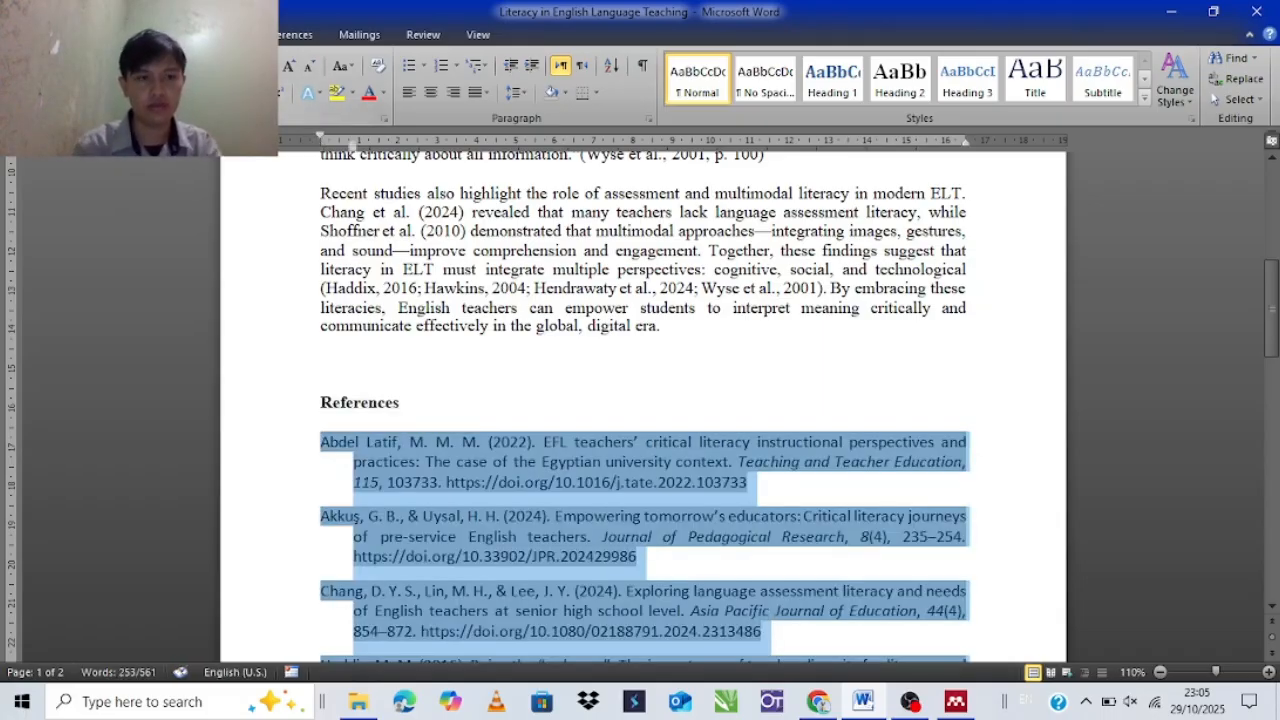
key(Return)
click(1072, 394)
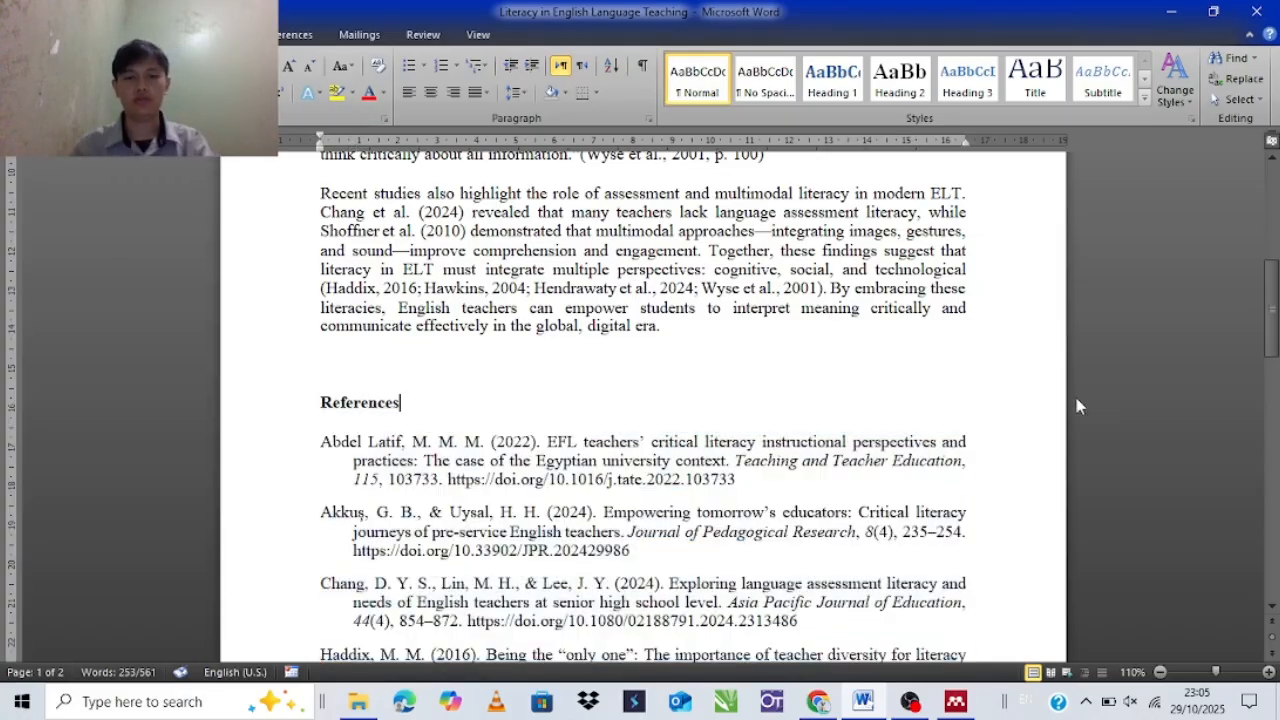
Review the finished document from the title and body paragraphs with their citations through the last entry in the References list
scroll(1088, 388, up, 6)
scroll(1090, 390, down, 10)
scroll(1088, 466, up, 10)
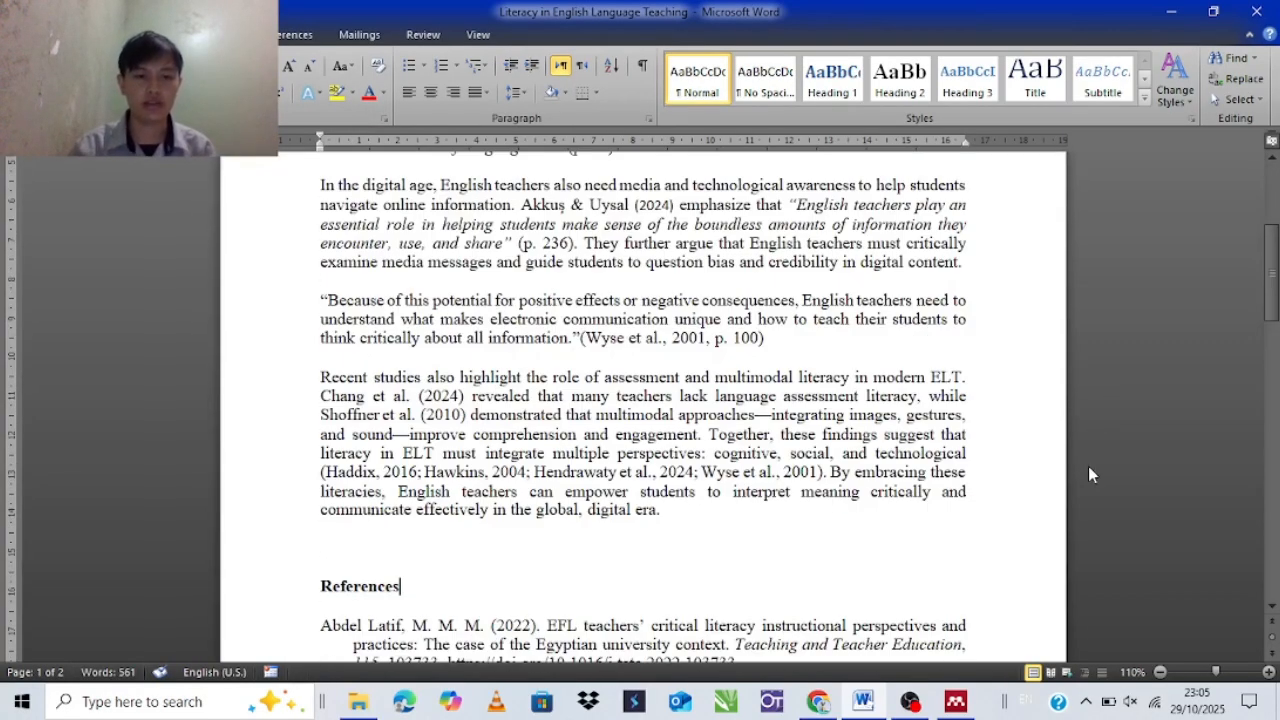
drag(480, 293, 562, 472)
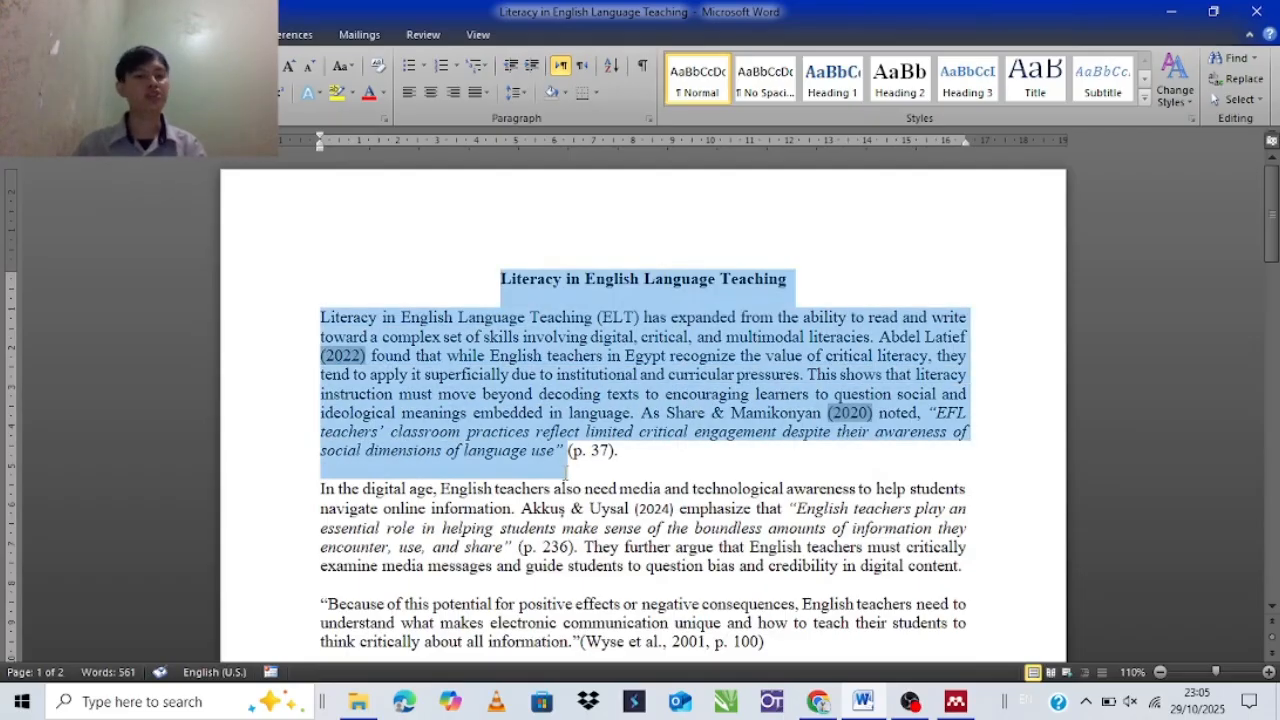
click(442, 473)
scroll(450, 500, down, 10)
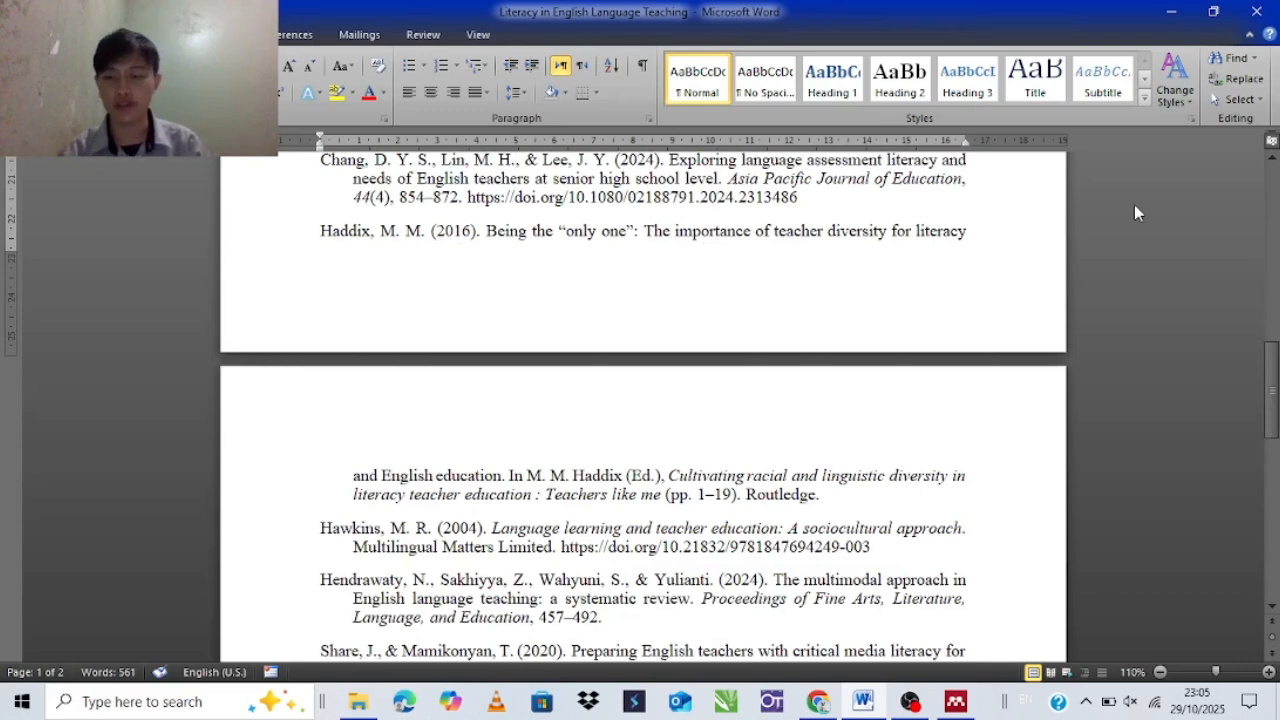
scroll(1140, 230, down, 5)
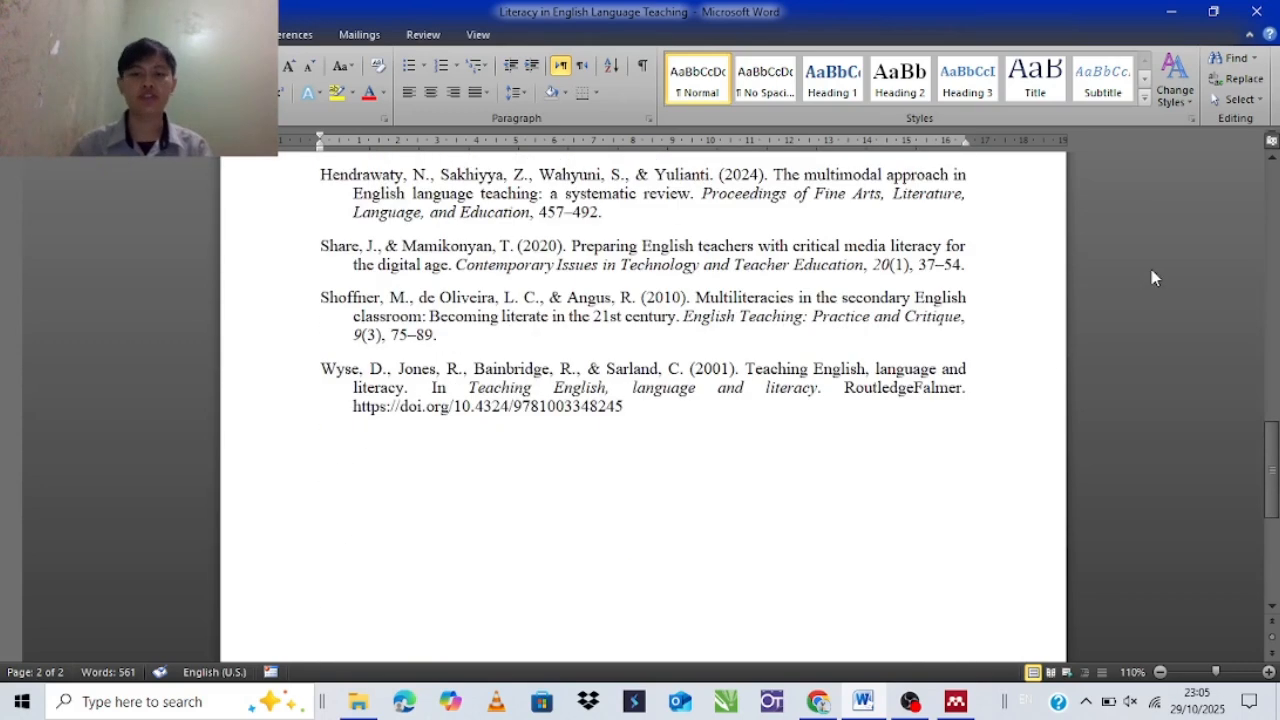
scroll(1151, 269, down, 3)
scroll(1151, 278, up, 3)
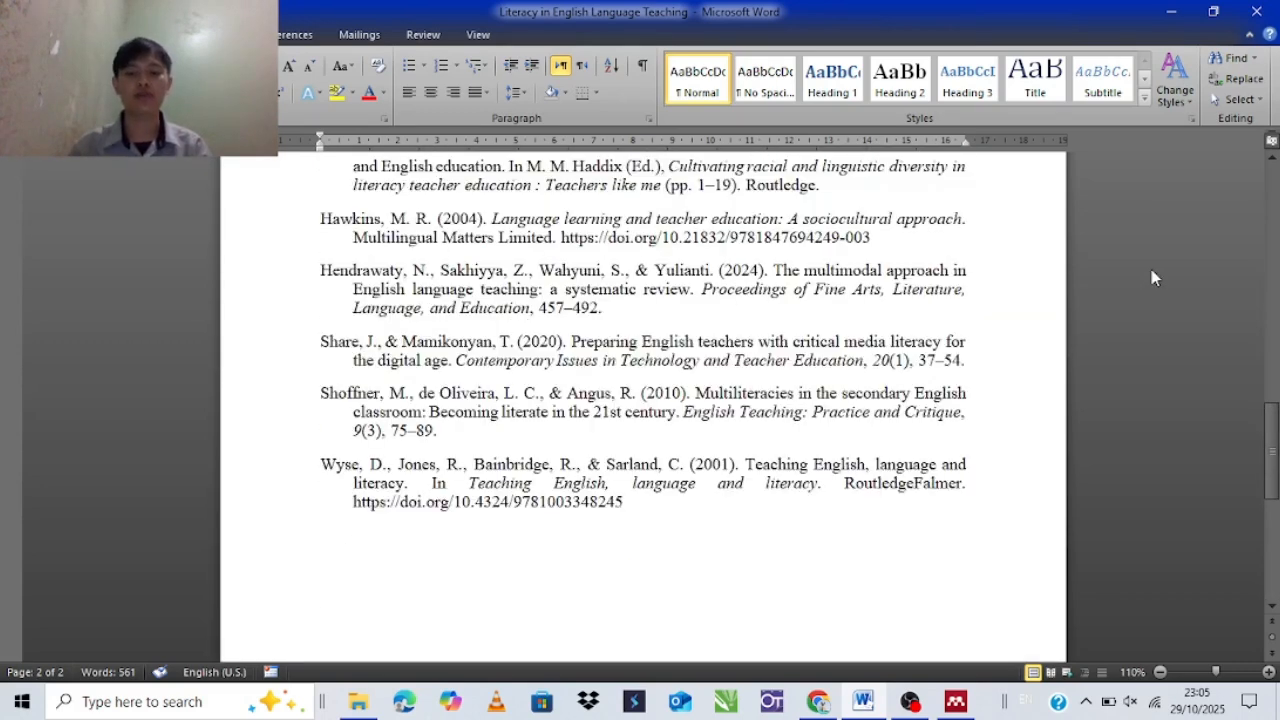